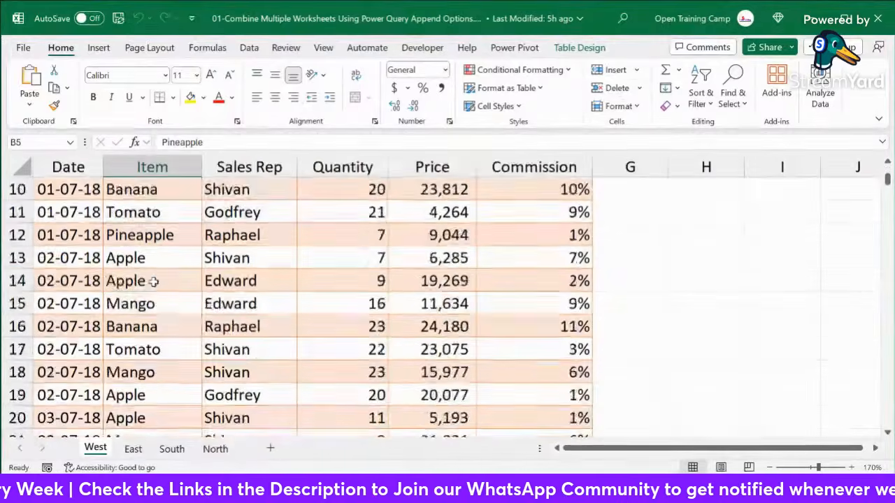
Look over the sales tables on the West, East, South and North sheets to compare their layout
scroll(153, 281, "up", 5)
left_click(531, 256)
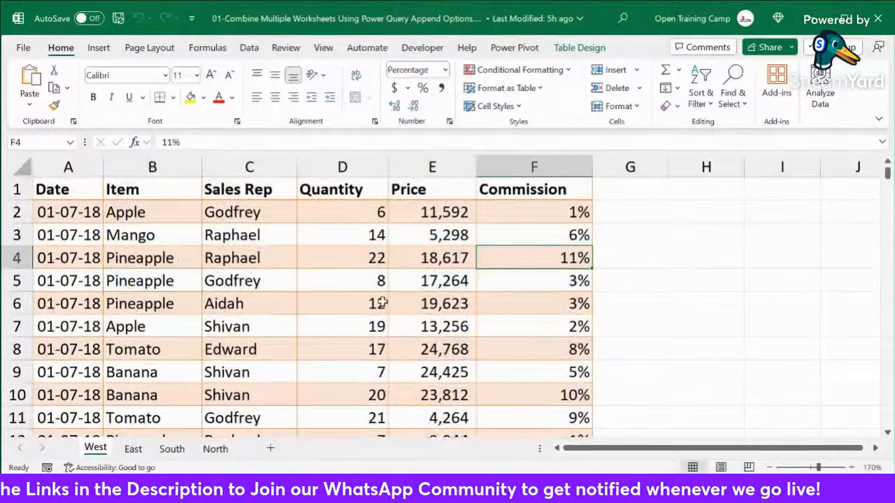
scroll(383, 302, "down", 5)
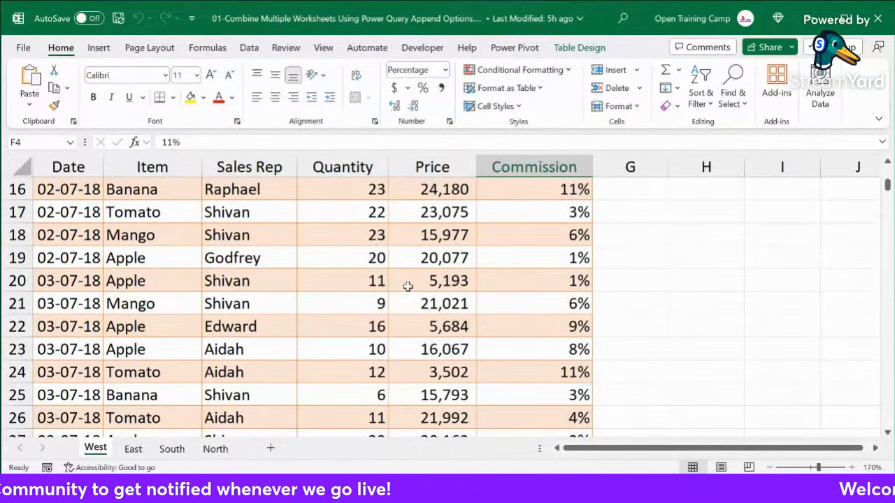
left_click(143, 257)
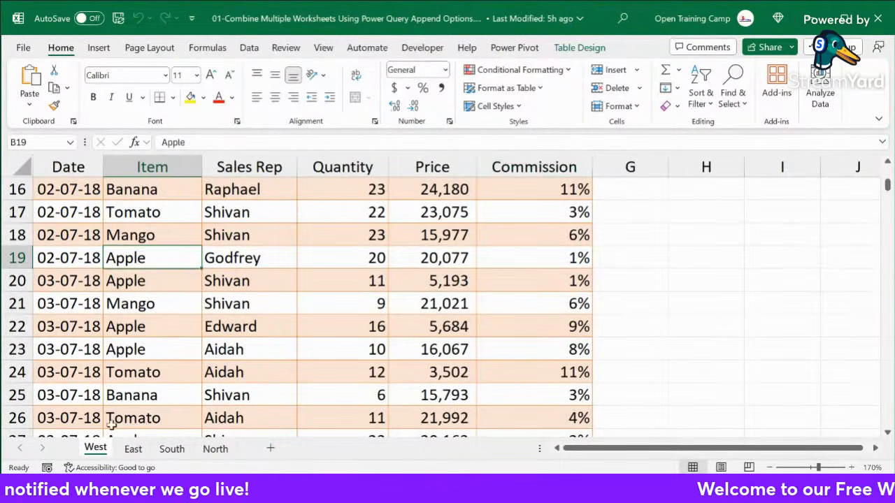
left_click(133, 449)
left_click(171, 448)
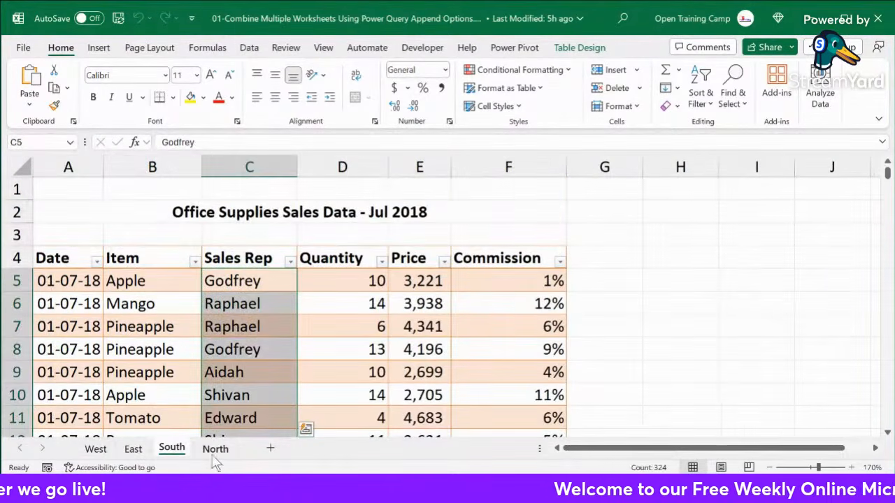
left_click(216, 450)
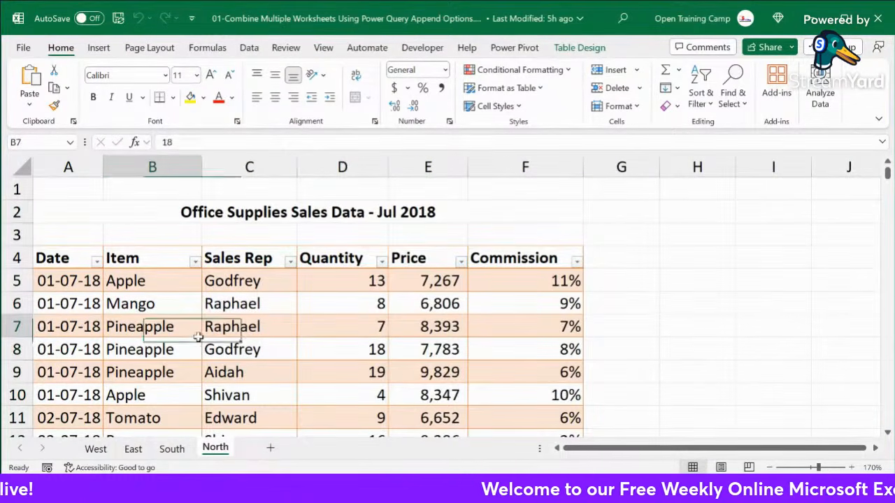
left_click(253, 327)
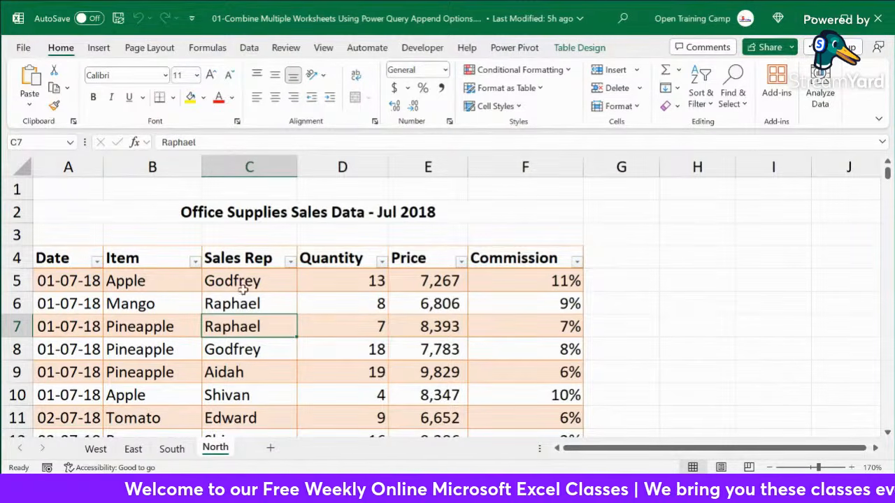
left_click(96, 449)
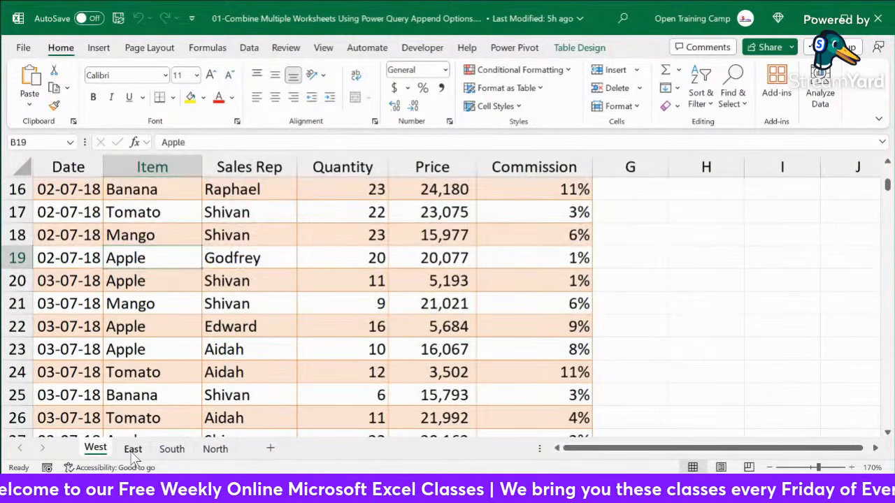
left_click(132, 449)
left_click(172, 449)
left_click(215, 449)
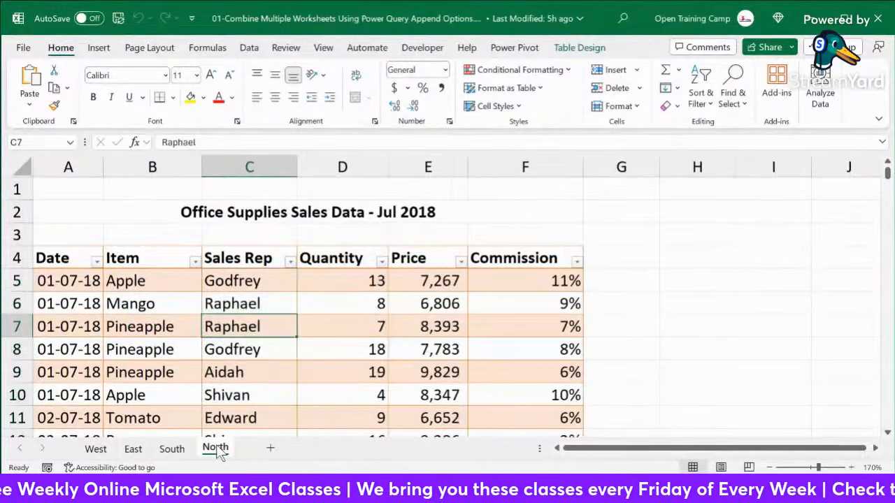
left_click(171, 343)
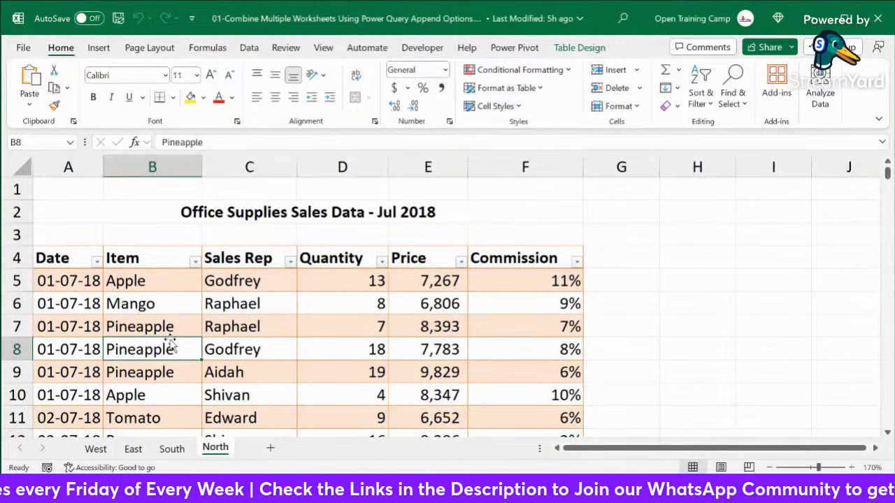
Examine the West sheet's table column by column: Date, Item, Sales Rep, Quantity, Price and Commission
left_click(93, 449)
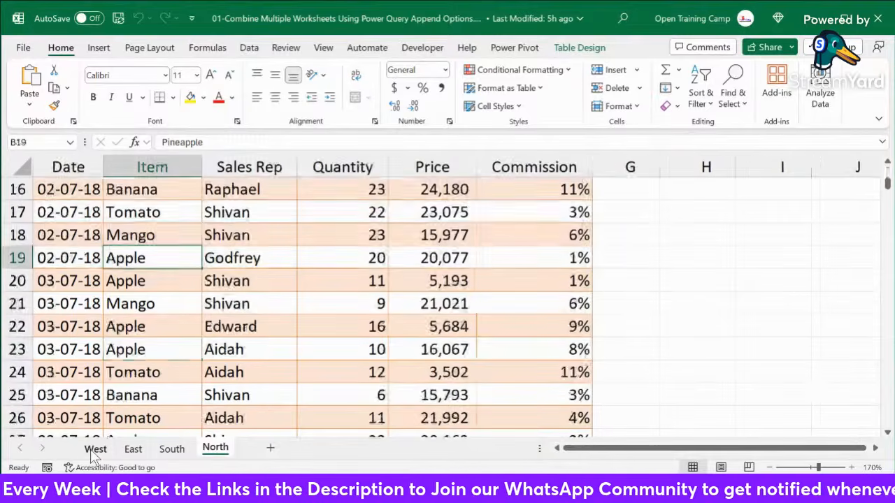
scroll(133, 210, "up", 4)
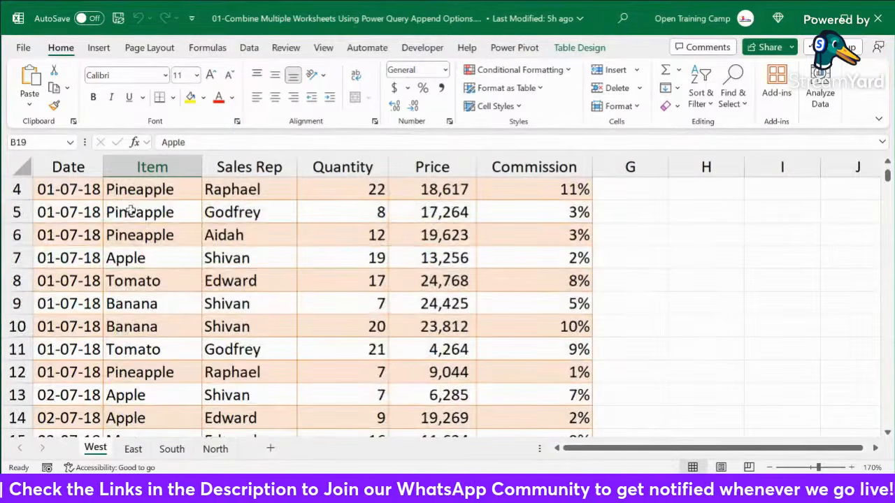
left_click(73, 165)
left_click(137, 165)
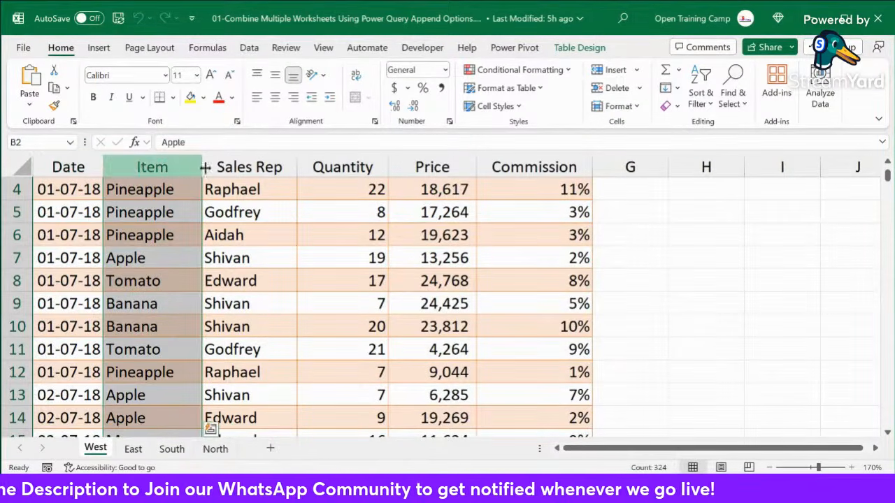
left_click(239, 165)
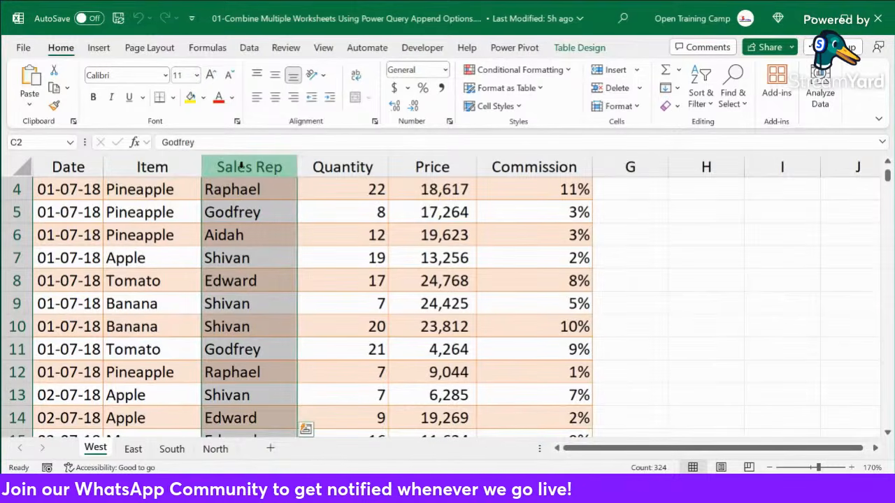
left_click(341, 165)
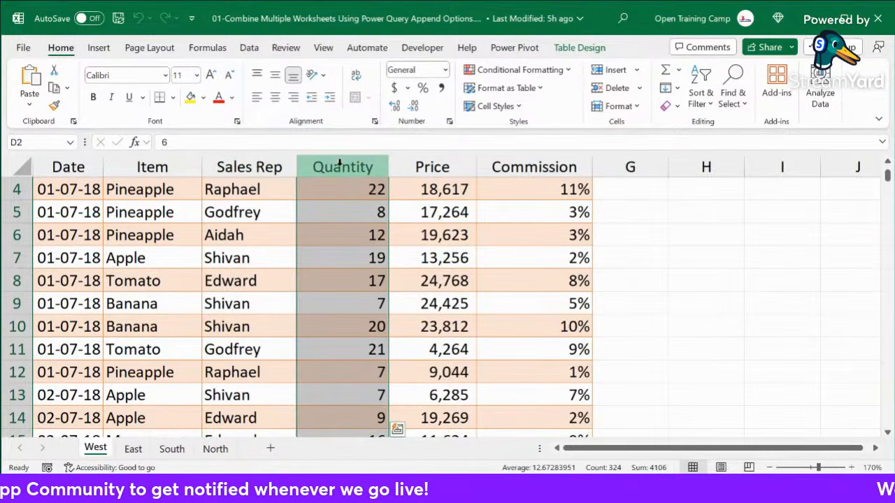
left_click(435, 165)
left_click(551, 166)
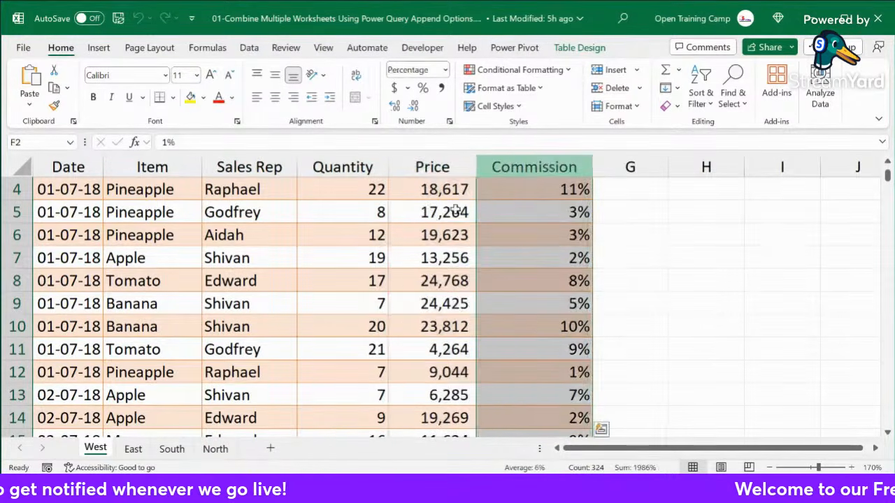
left_click(415, 250)
scroll(415, 248, "up", 1)
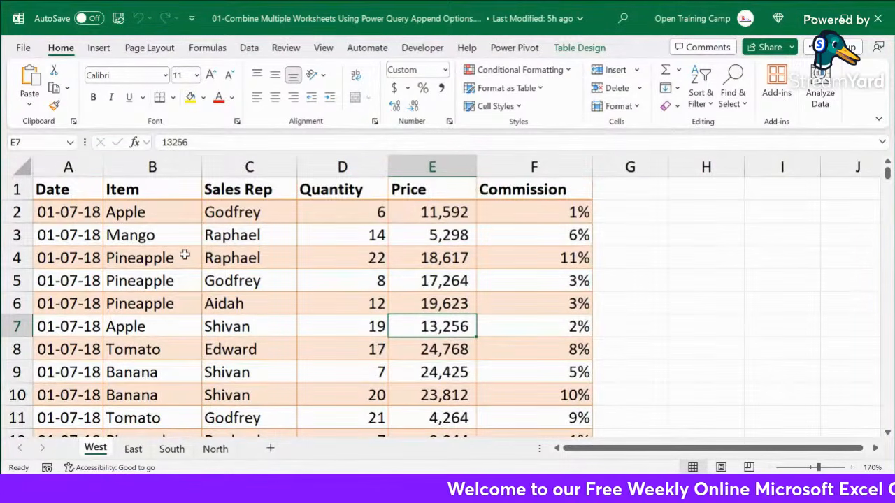
Check the tables on the East, South and North sheets, examining the North table's headers and rows
scroll(181, 280, "down", 5)
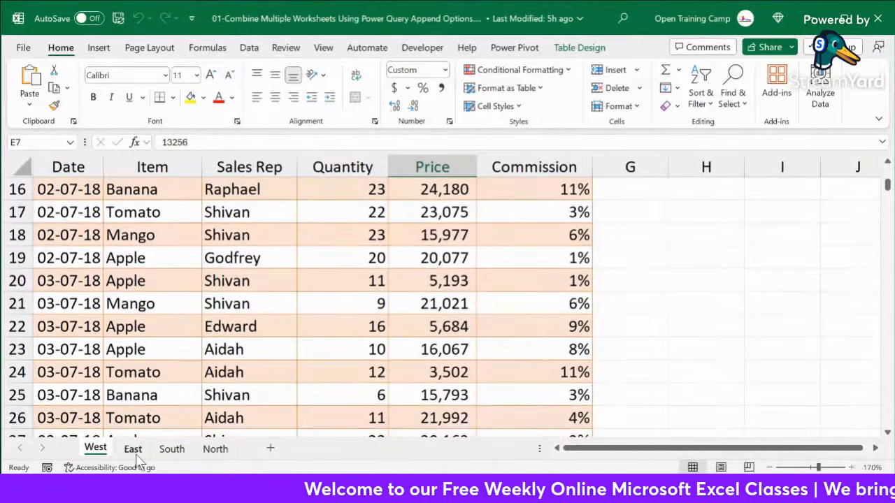
left_click(133, 449)
left_click(172, 449)
left_click(216, 448)
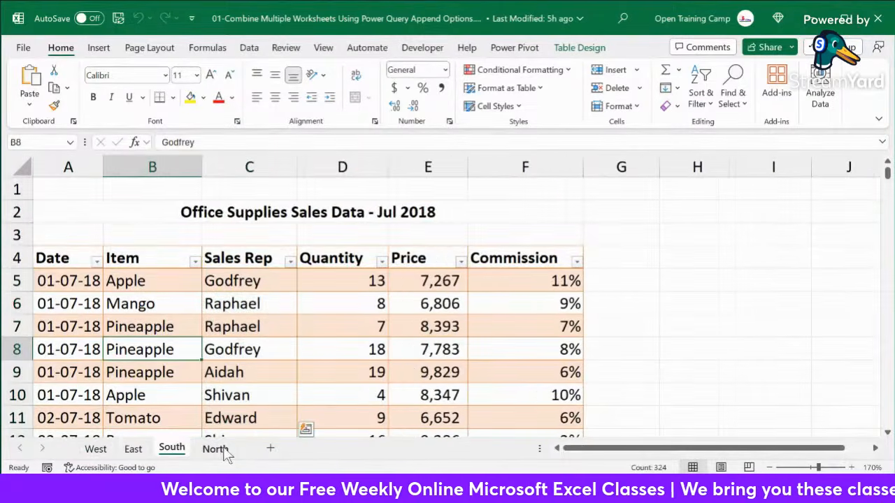
left_click(254, 355)
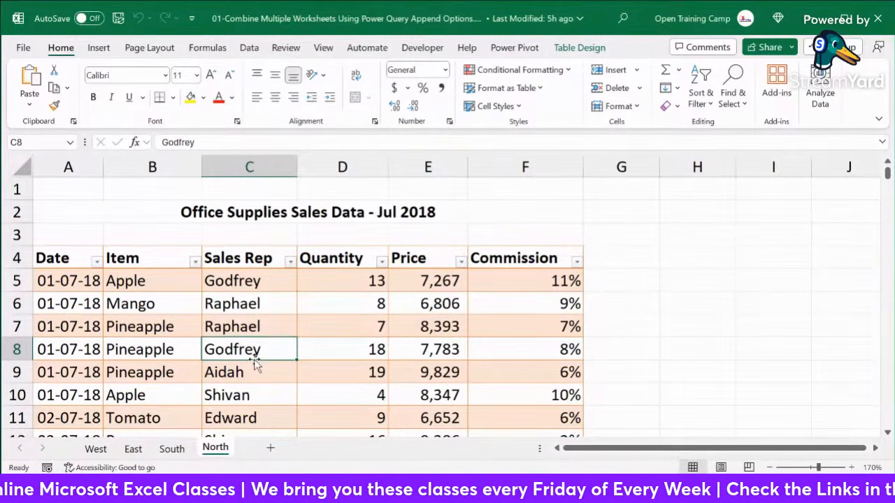
left_click(209, 296)
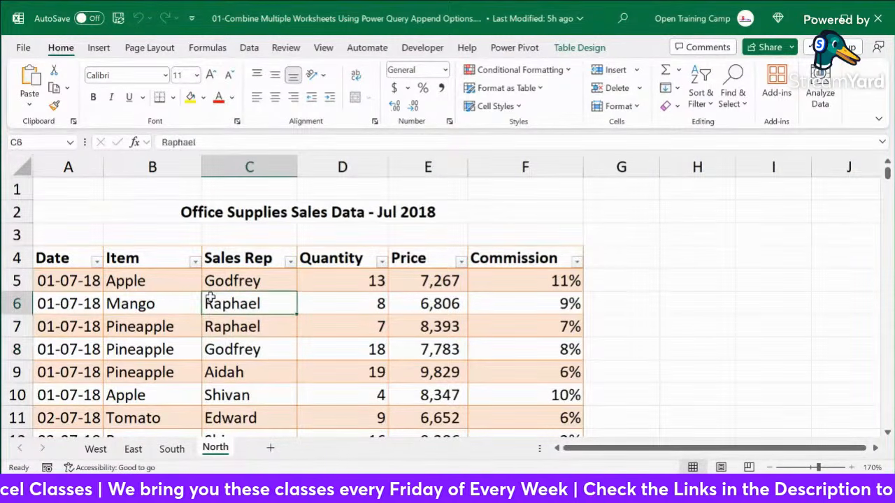
scroll(210, 297, "down", 1)
scroll(209, 297, "down", 5)
scroll(209, 297, "up", 6)
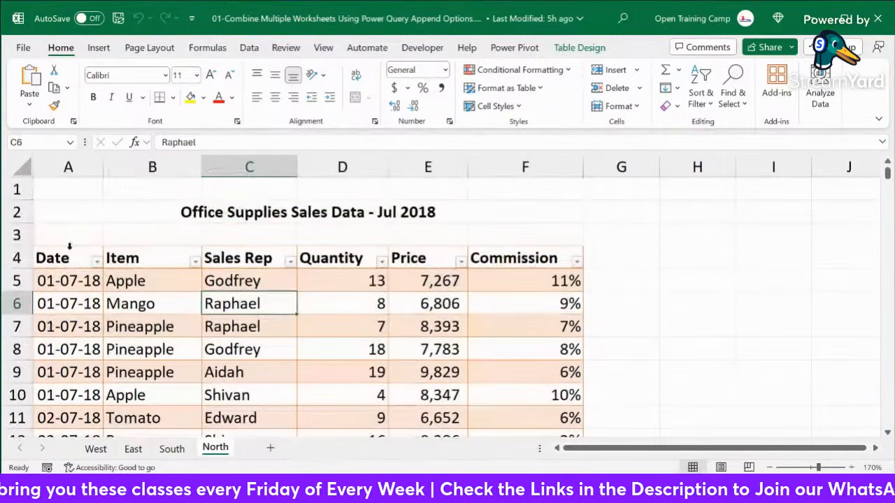
left_click(34, 246)
left_click(302, 313)
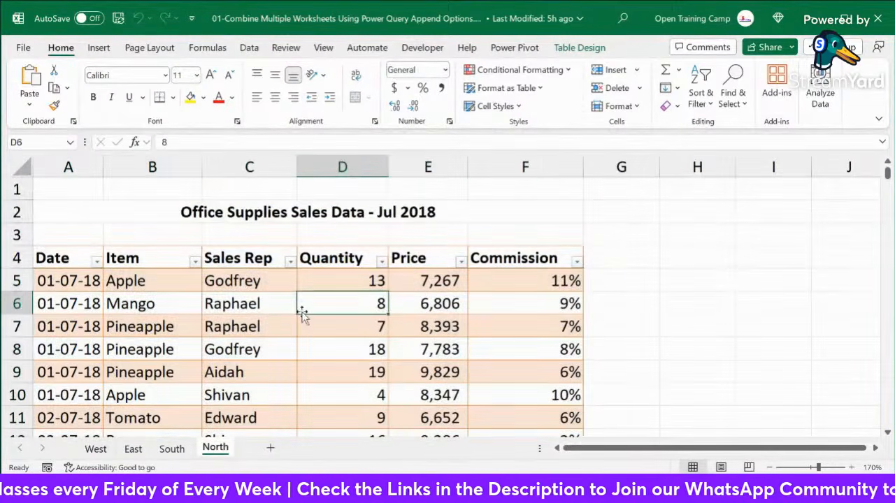
Return to the West sheet and examine its table's headers and sales records
left_click(96, 449)
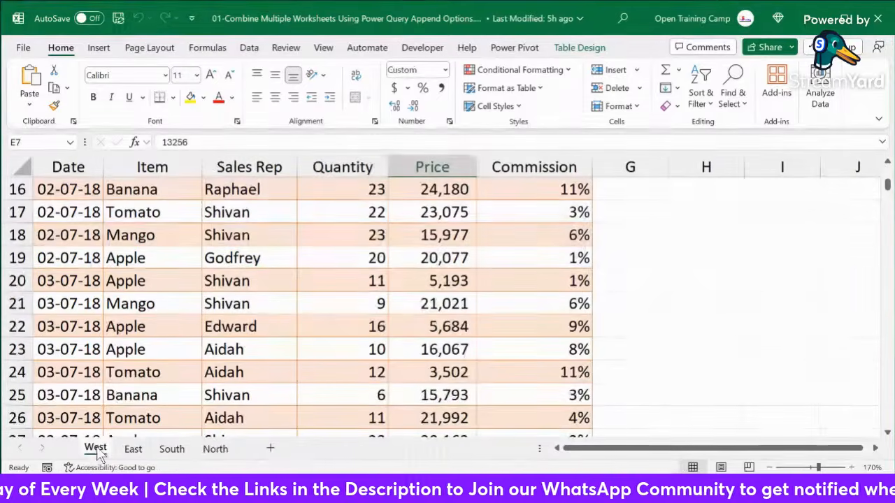
scroll(66, 223, "up", 4)
left_click(53, 198)
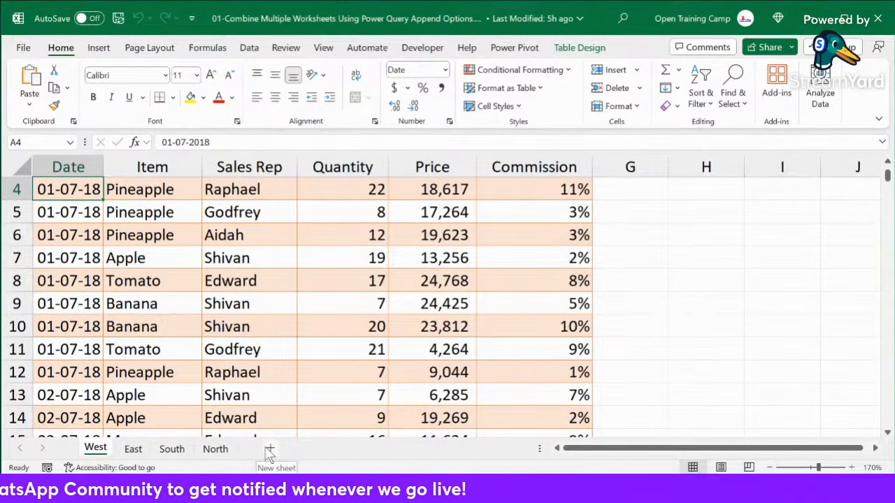
left_click(354, 282)
scroll(356, 284, "up", 1)
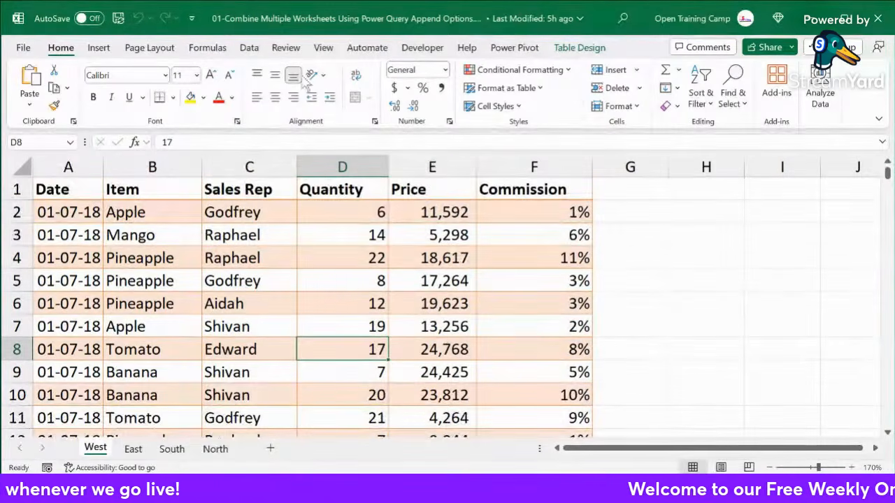
left_click(214, 273)
scroll(164, 249, "down", 5)
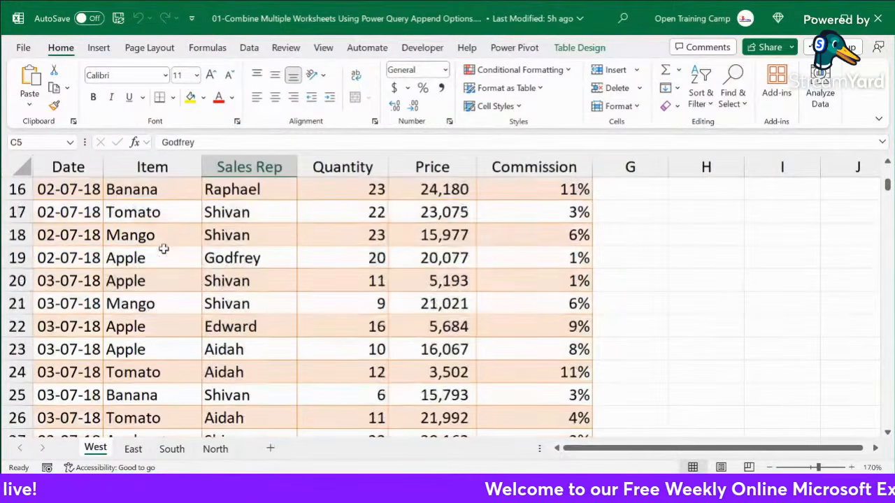
left_click(227, 306)
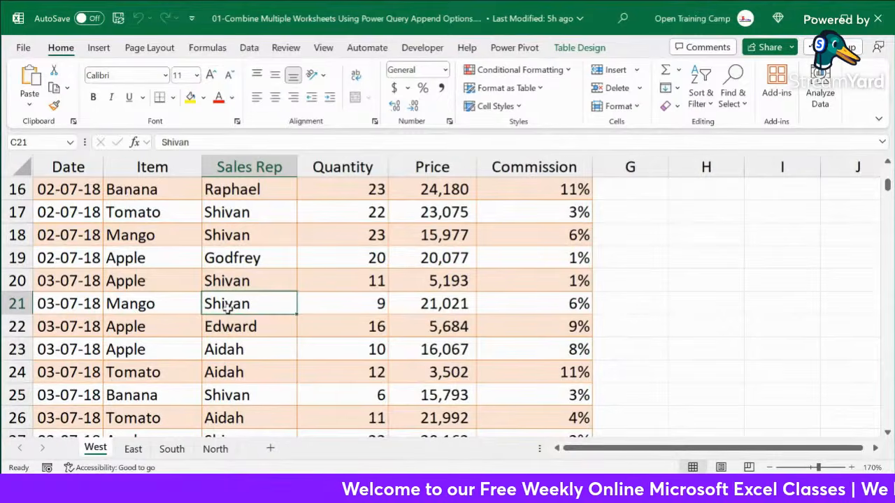
left_click(474, 297)
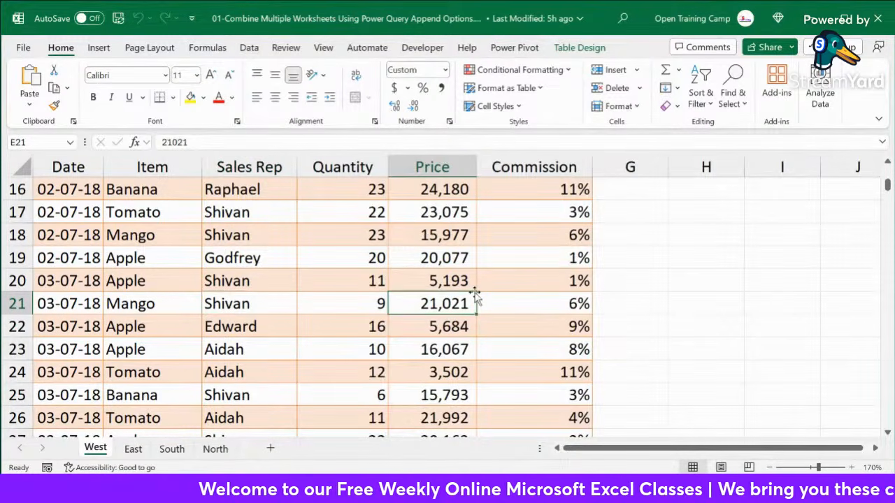
scroll(474, 297, "up", 5)
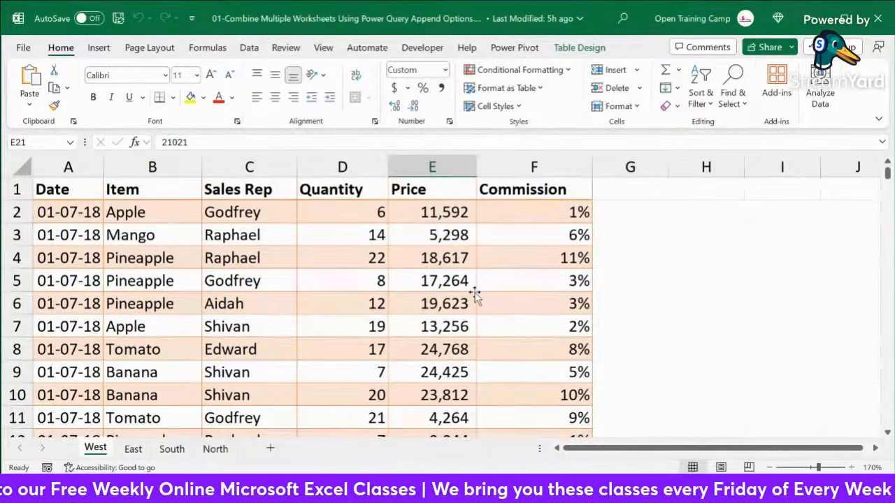
left_click(120, 258)
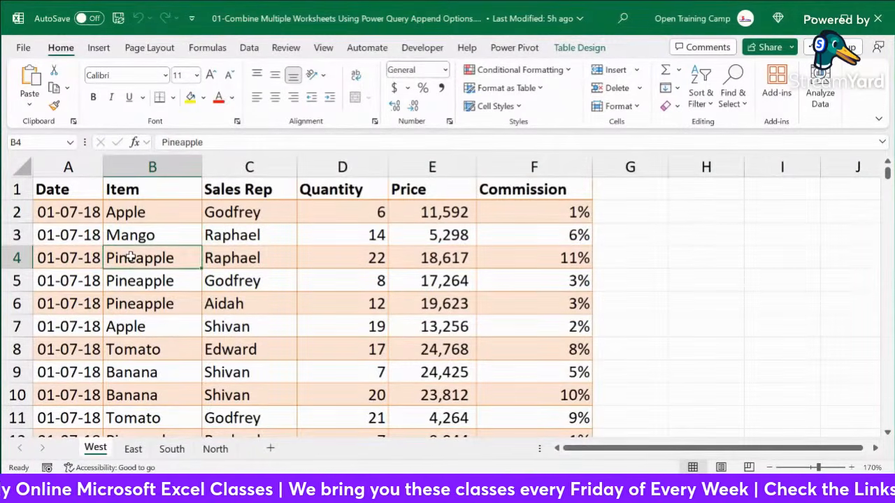
scroll(130, 257, "down", 2)
scroll(130, 257, "down", 2)
scroll(130, 257, "up", 3)
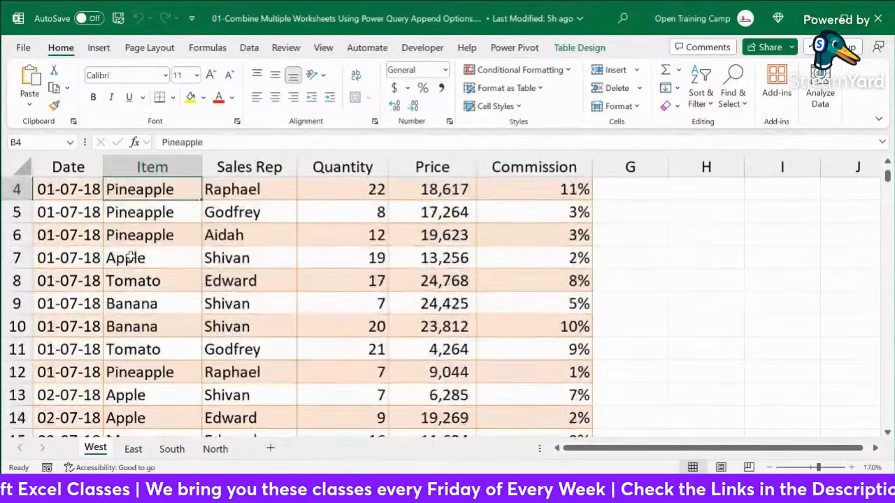
scroll(127, 258, "down", 5)
left_click(149, 346)
Open the East sheet and examine the records in its sales table
left_click(134, 451)
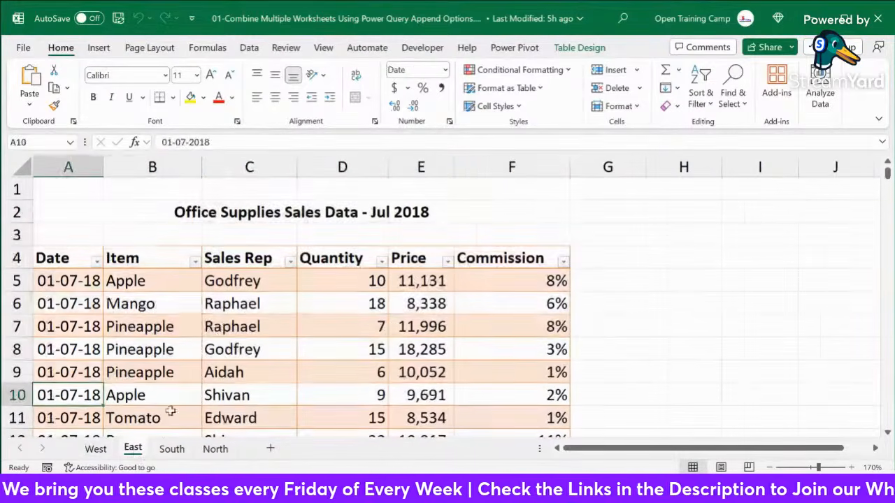
left_click(210, 329)
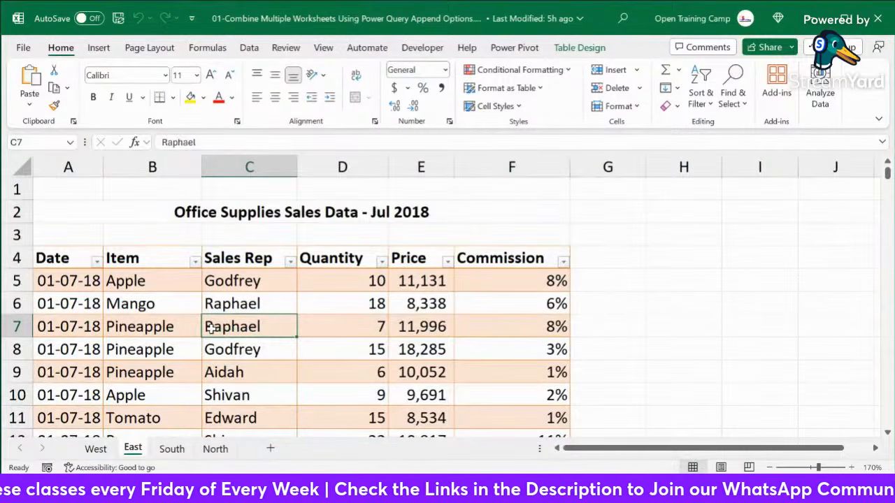
left_click(150, 349)
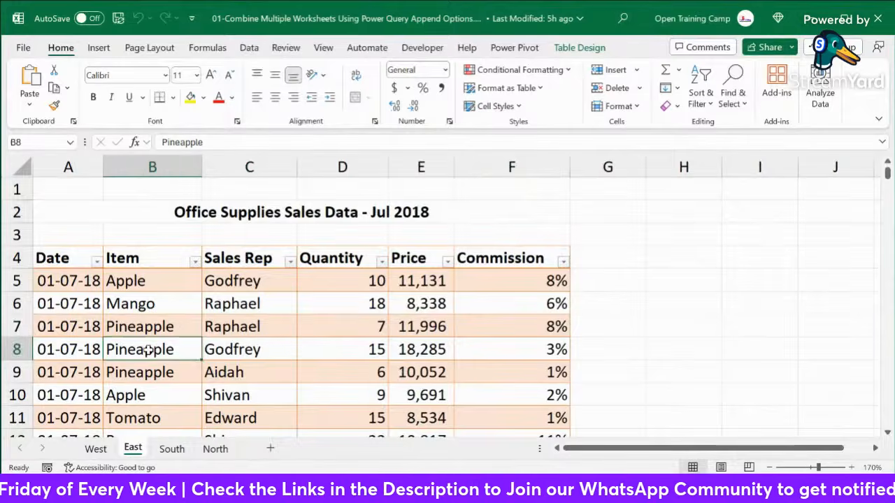
scroll(147, 347, "down", 3)
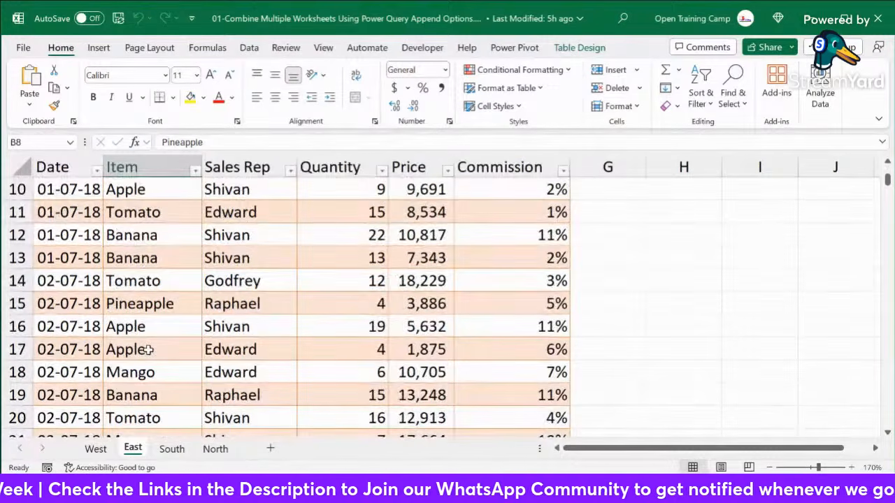
Delete rows 1 to 3, including the sales title, above the table on the East sheet
scroll(148, 349, "down", 6)
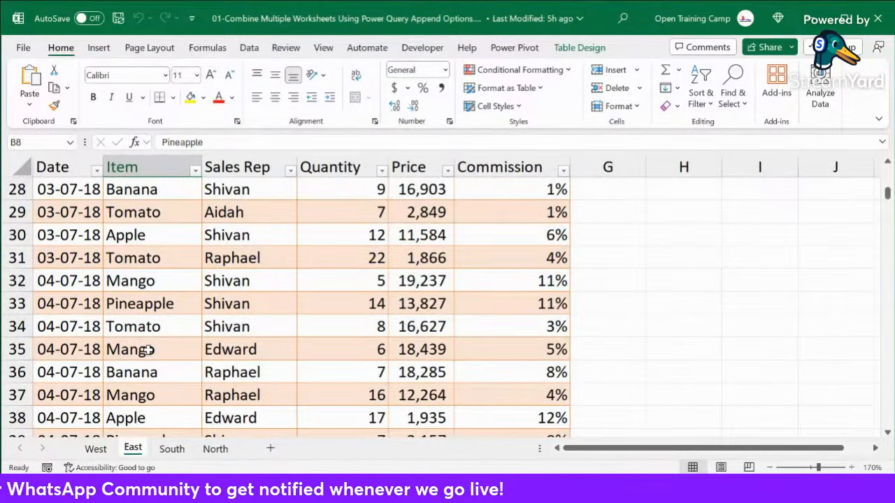
scroll(148, 350, "down", 1)
scroll(148, 349, "up", 7)
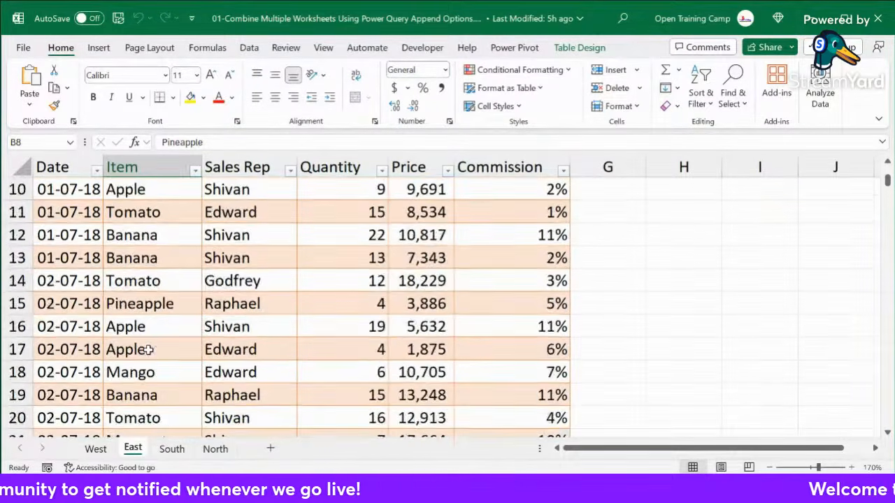
scroll(149, 350, "up", 3)
left_click_drag(17, 189, 13, 232)
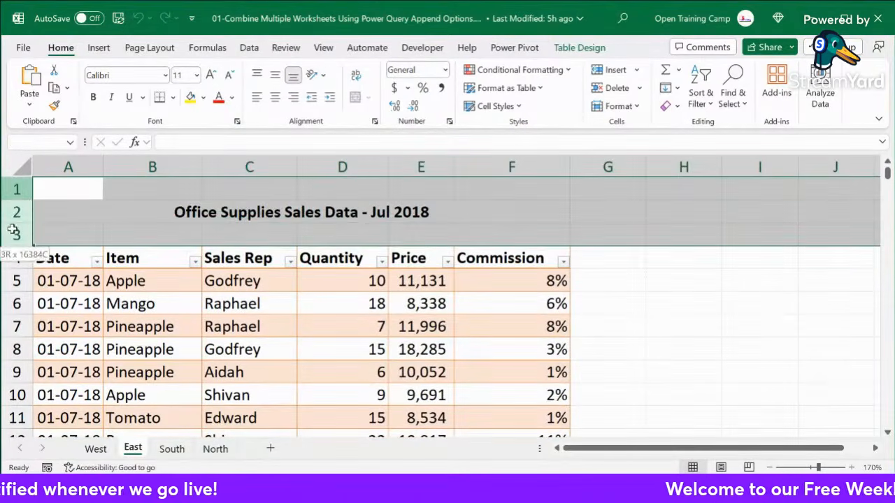
right_click(16, 211)
left_click(59, 342)
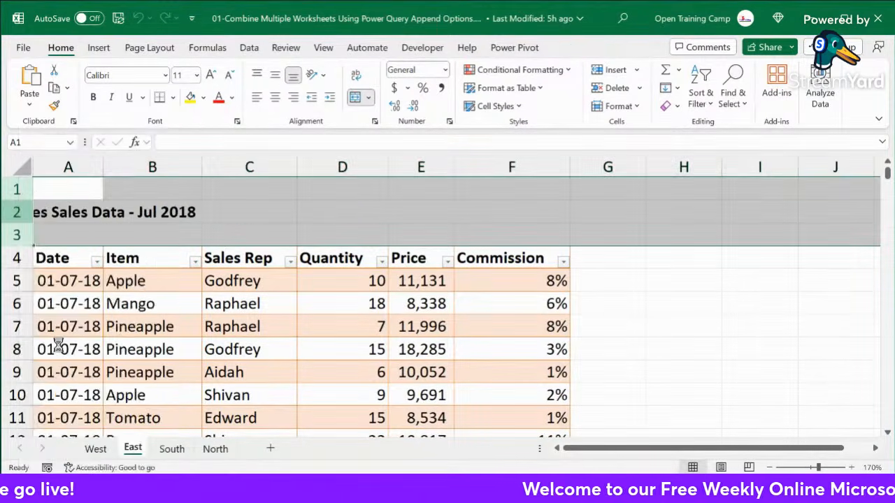
left_click(248, 257)
Delete rows 1 to 3 above the sales table on the South sheet
left_click(171, 449)
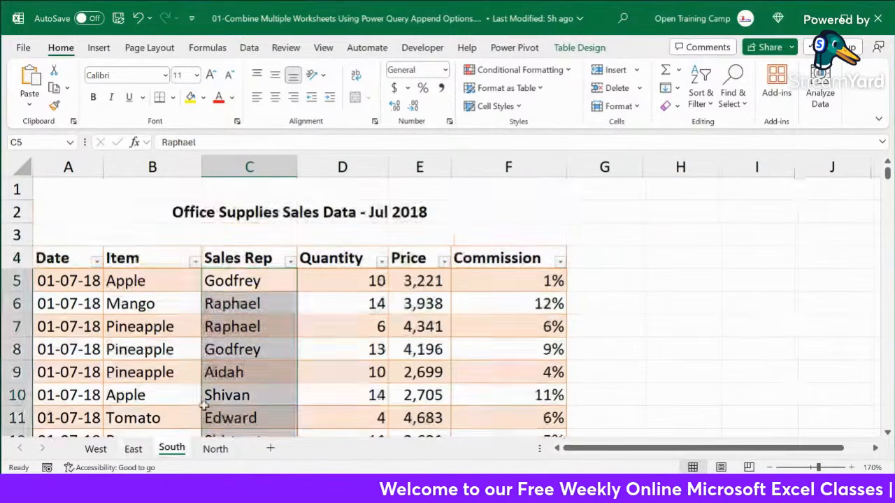
left_click(252, 237)
left_click_drag(17, 190, 8, 236)
right_click(7, 214)
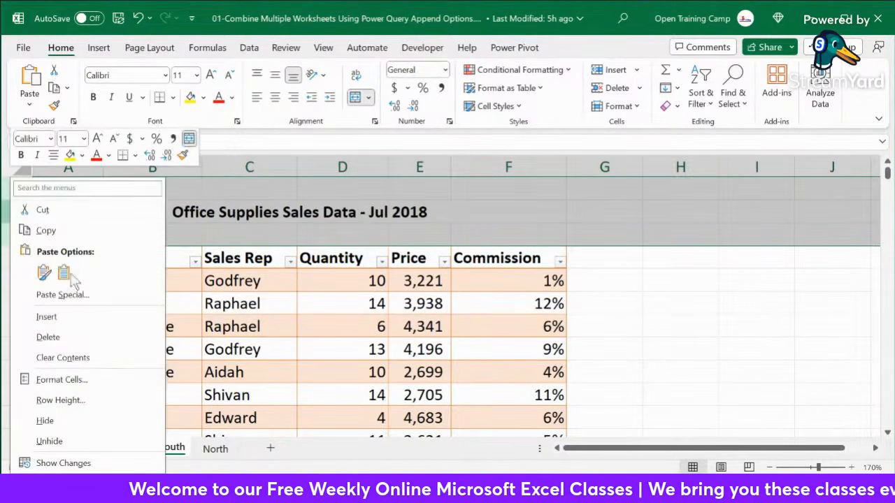
left_click(47, 337)
Delete title rows 1 to 3 on the North sheet so its table starts in the first row
left_click(215, 448)
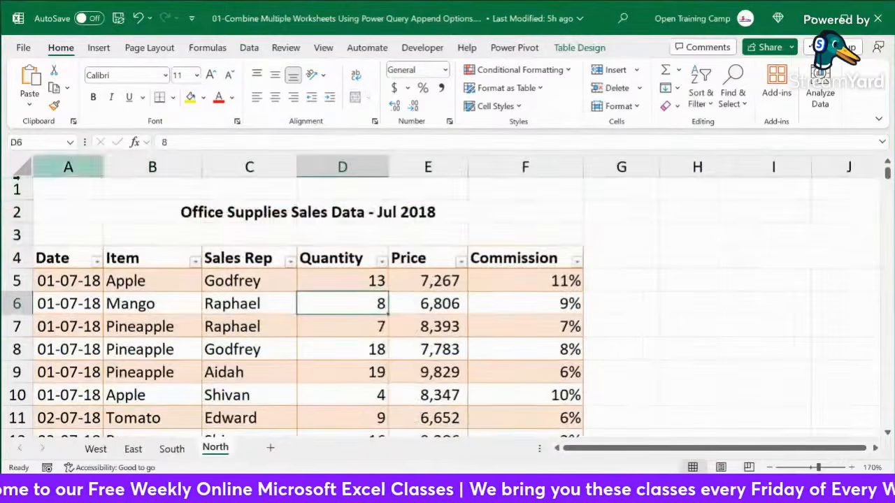
left_click_drag(17, 190, 10, 231)
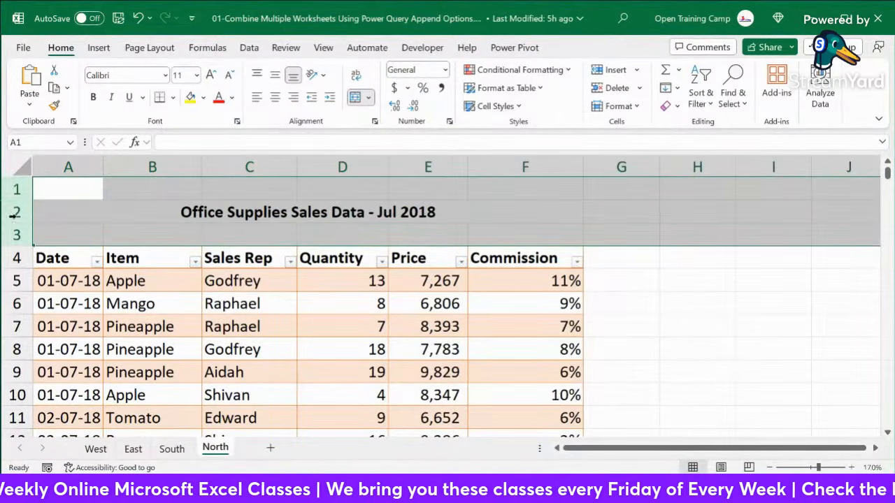
right_click(12, 215)
left_click(56, 337)
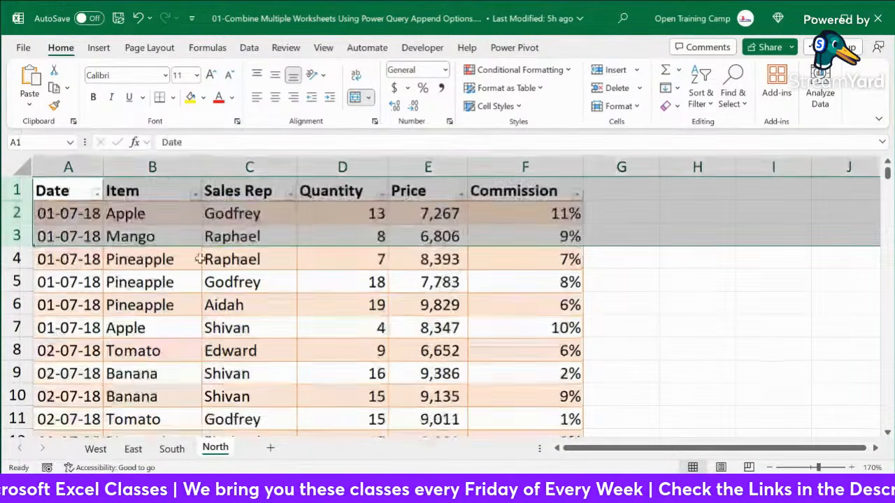
left_click(728, 283)
left_click(371, 302)
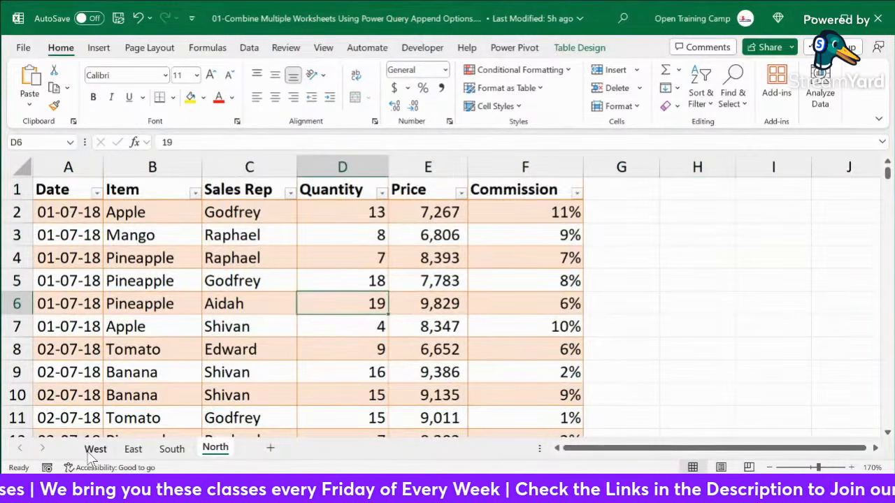
Check the East sheet's columns from Date through Price against the layout of the West sheet
left_click(95, 449)
left_click(133, 448)
left_click(67, 166)
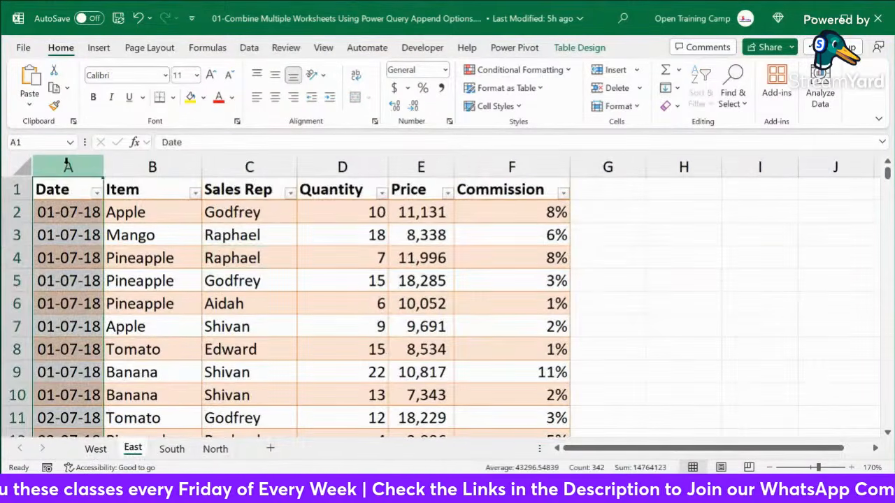
left_click(145, 189)
left_click(248, 162)
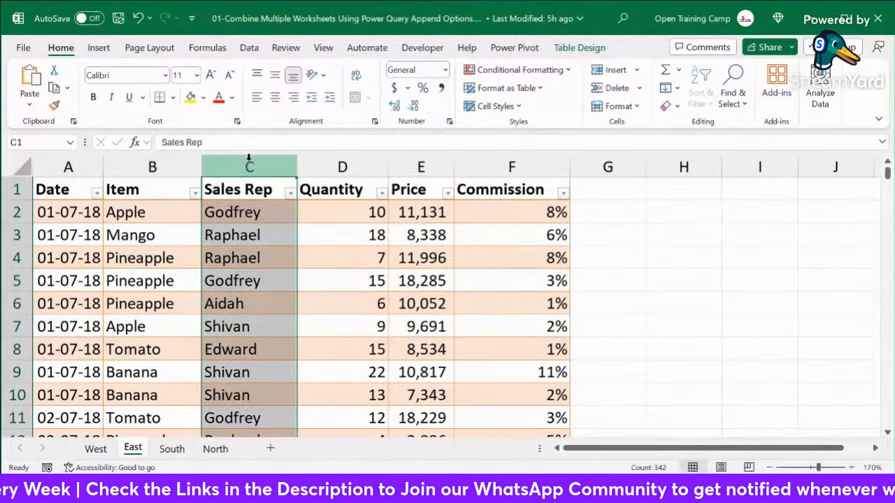
left_click(331, 161)
left_click(432, 226)
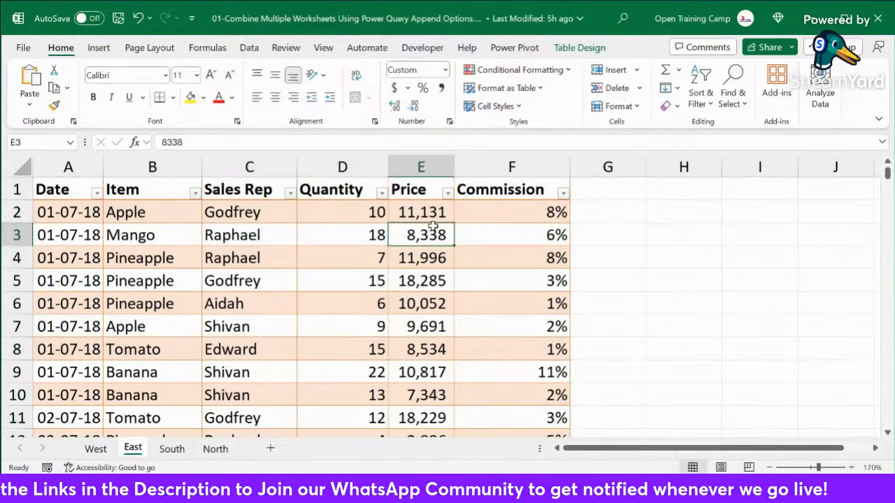
Return to the start of the West sheet's table and check the name assigned to that table
left_click(94, 449)
left_click(281, 264)
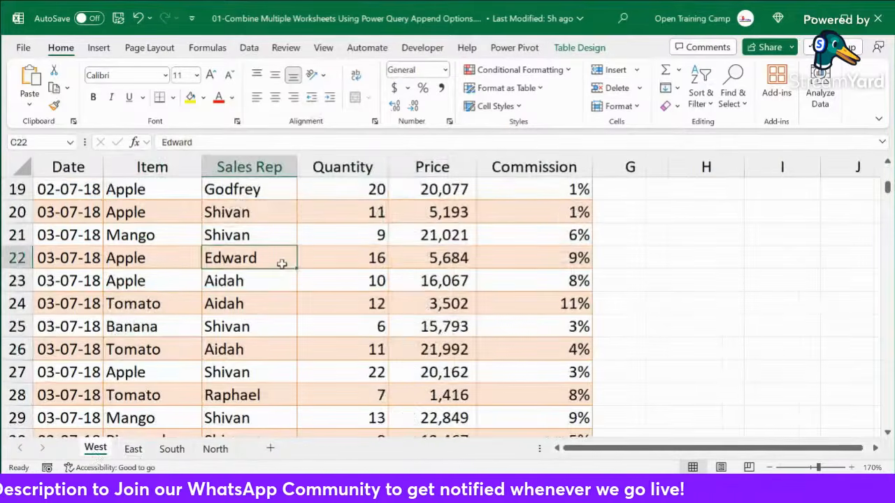
scroll(273, 270, "up", 4)
left_click(245, 254)
scroll(253, 266, "up", 2)
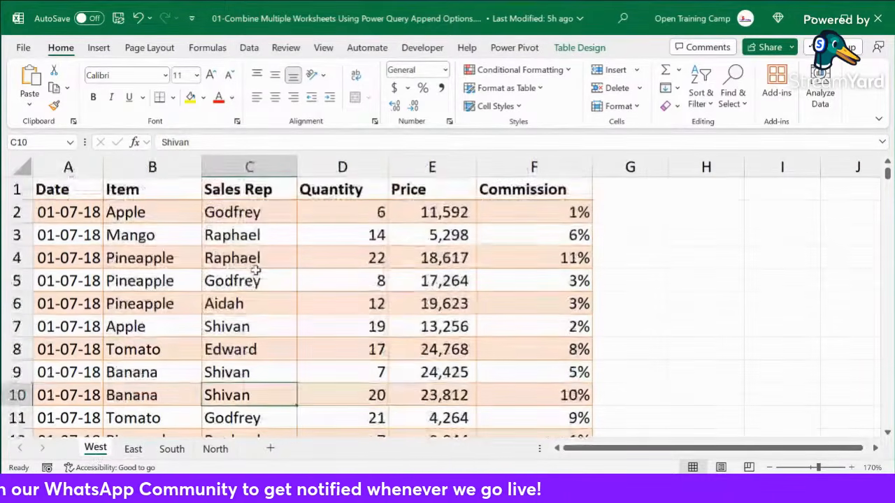
left_click(579, 47)
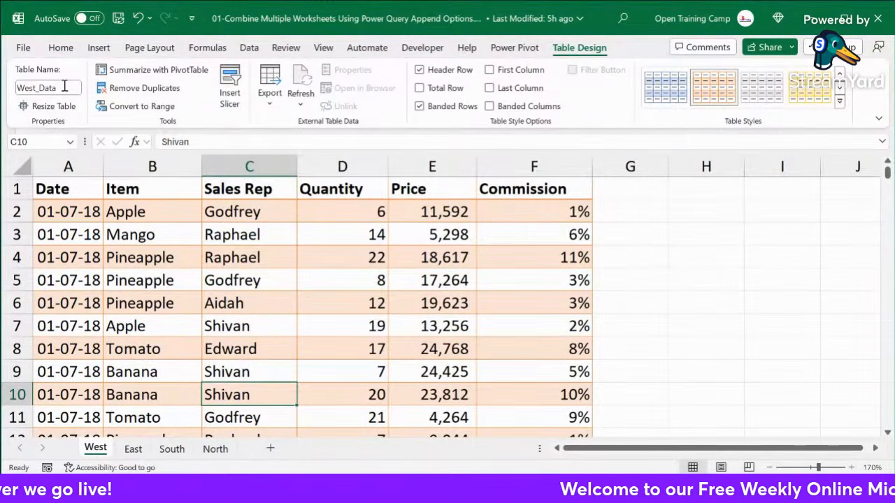
left_click(234, 279)
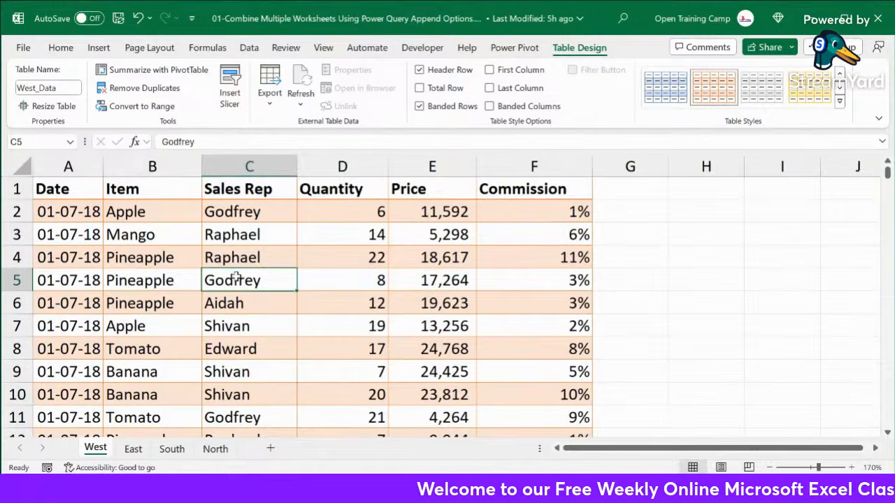
left_click(243, 258)
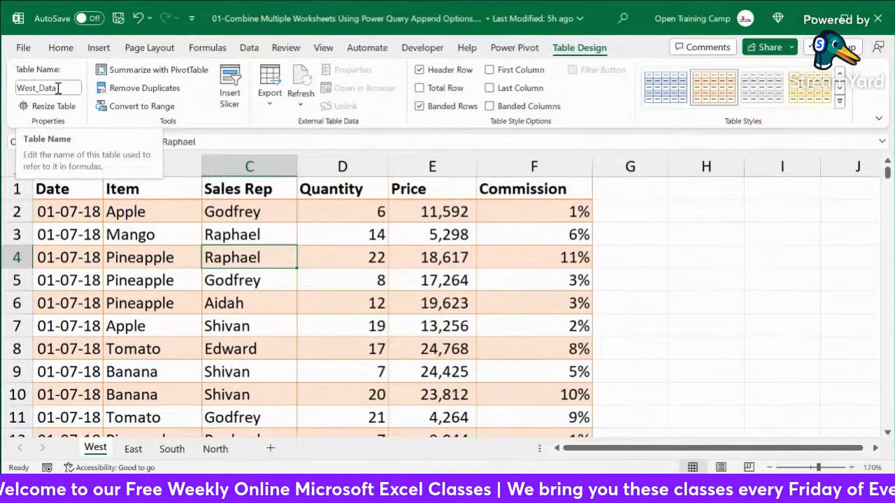
left_click(160, 256)
scroll(160, 256, "down", 3)
scroll(161, 256, "up", 3)
left_click(335, 271)
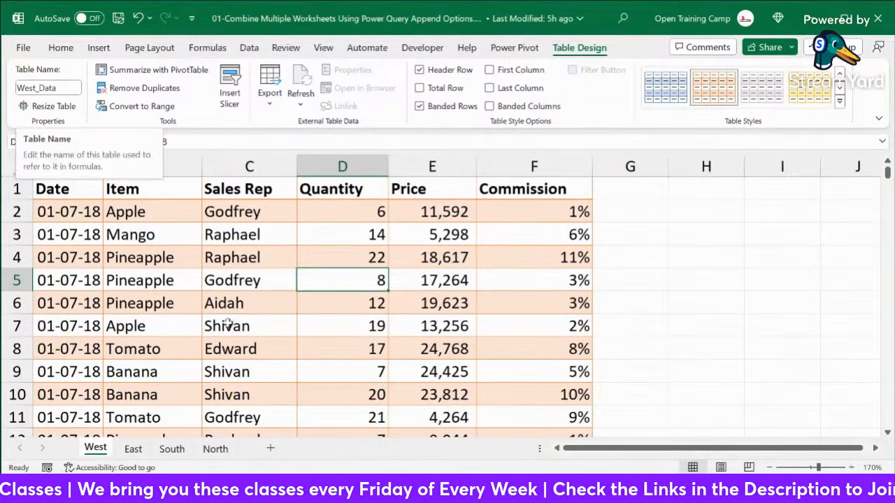
Switch to the Mouse Highlight utility to show the yellow pointer highlight, and return to the West sheet in Excel
key("alt+Tab")
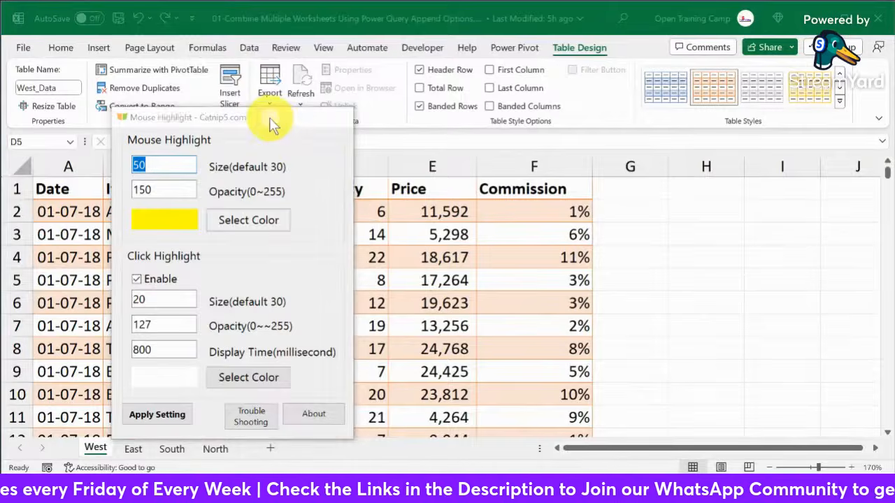
left_click(272, 119)
left_click(231, 254)
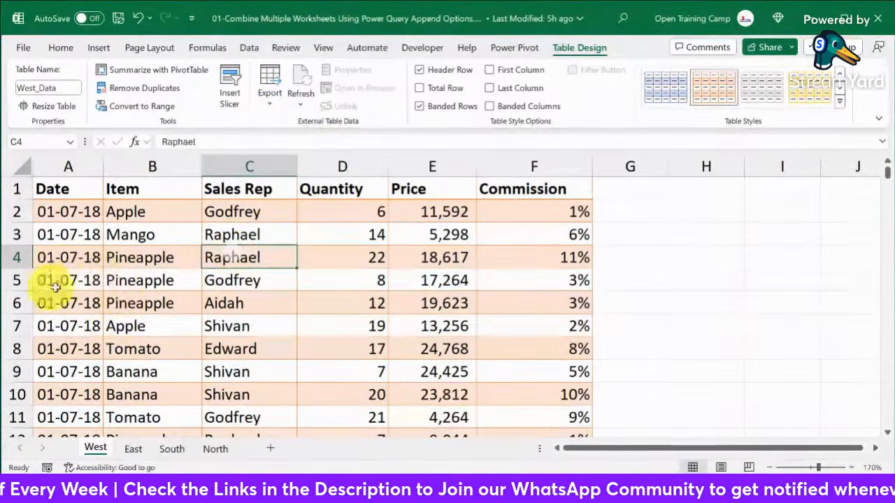
left_click(549, 349)
left_click(772, 323)
left_click(241, 301)
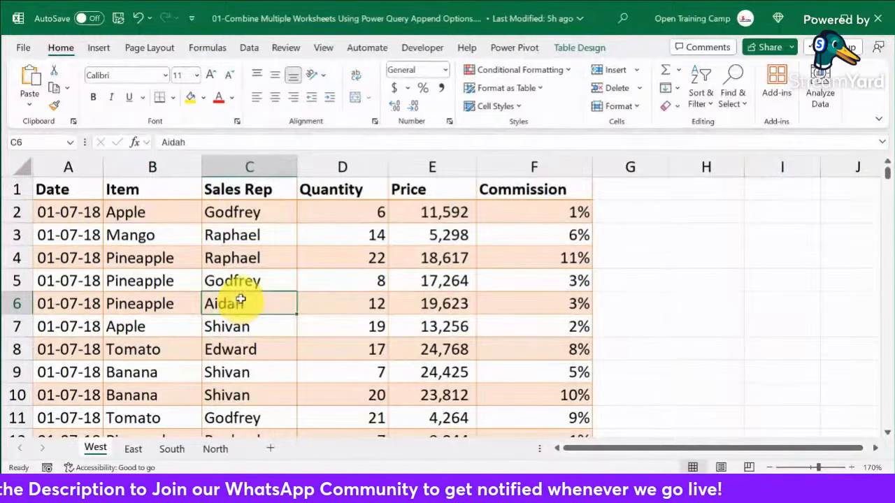
Examine the data sources available for import under Get Data, including the file and database options
left_click(248, 48)
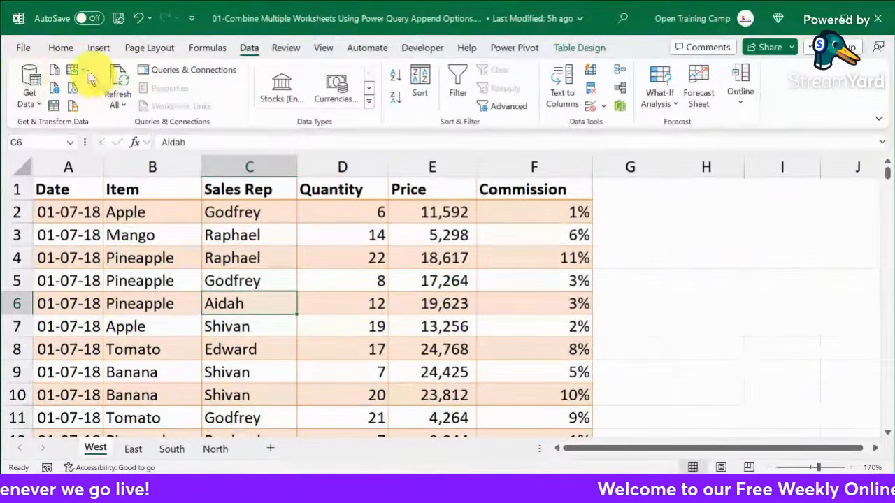
left_click(30, 98)
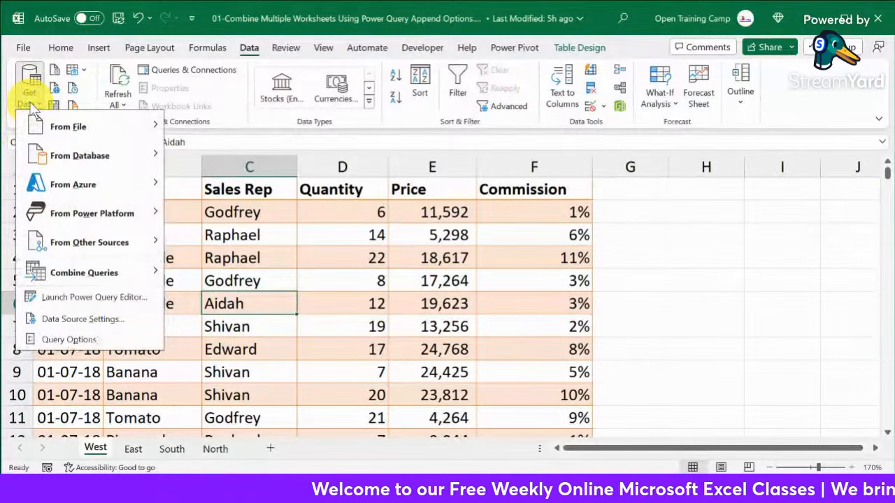
mouse_move(73, 136)
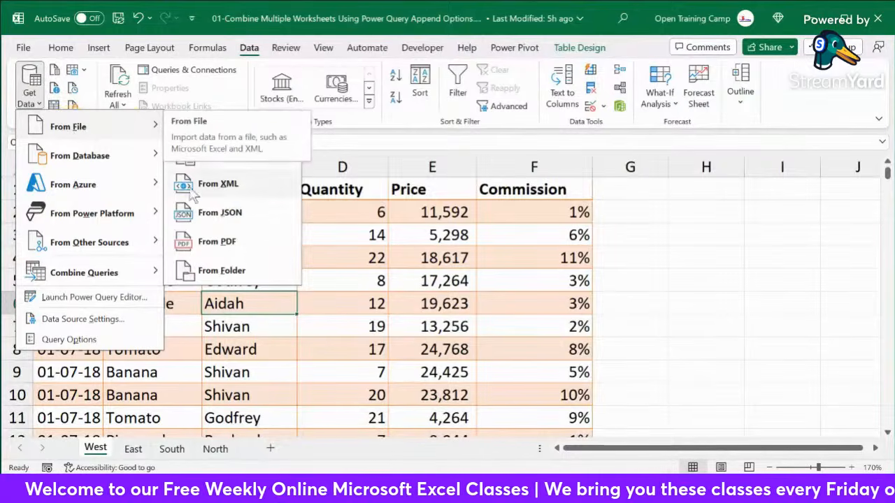
mouse_move(84, 160)
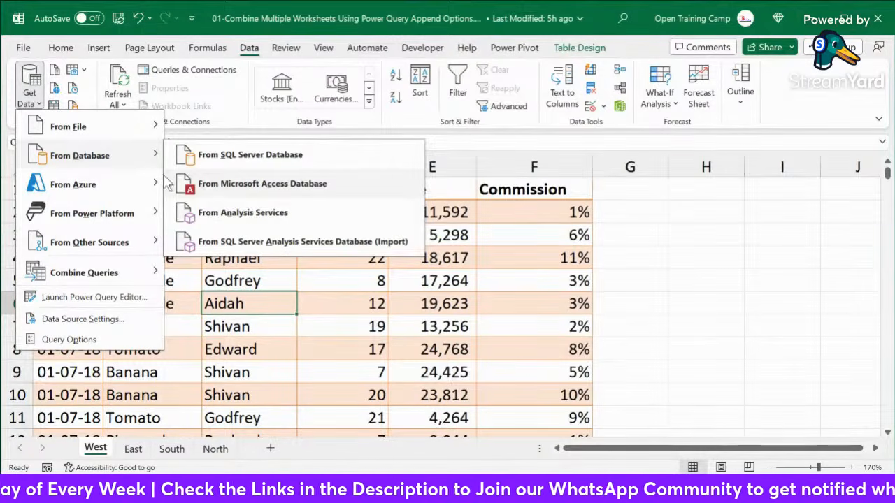
mouse_move(78, 186)
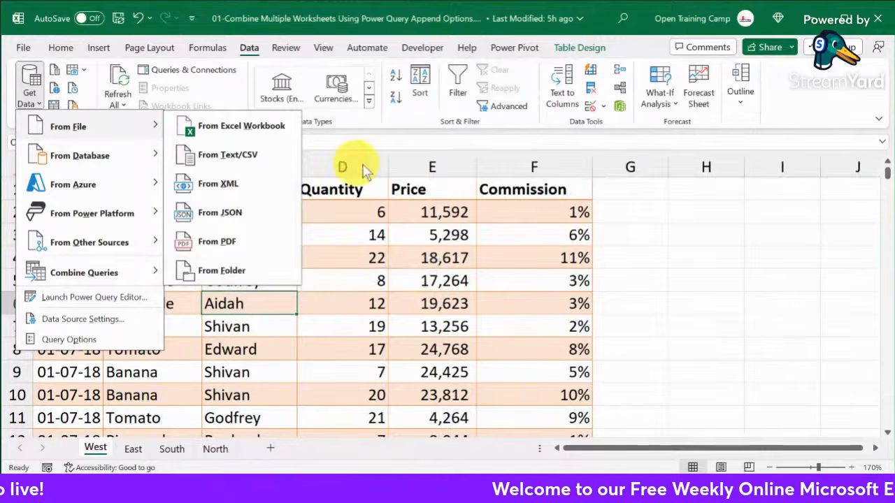
left_click(413, 269)
left_click(336, 230)
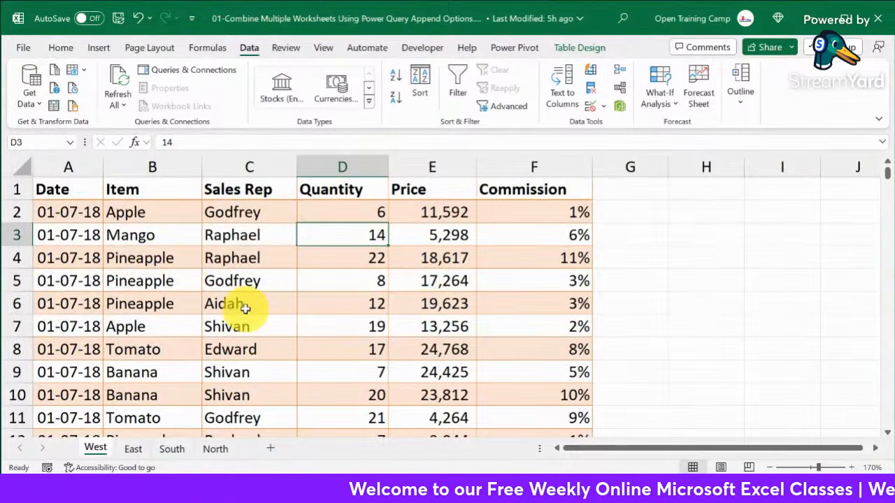
Look through the other regional sheets once more and return to the West sheet
scroll(245, 307, "down", 5)
left_click(139, 448)
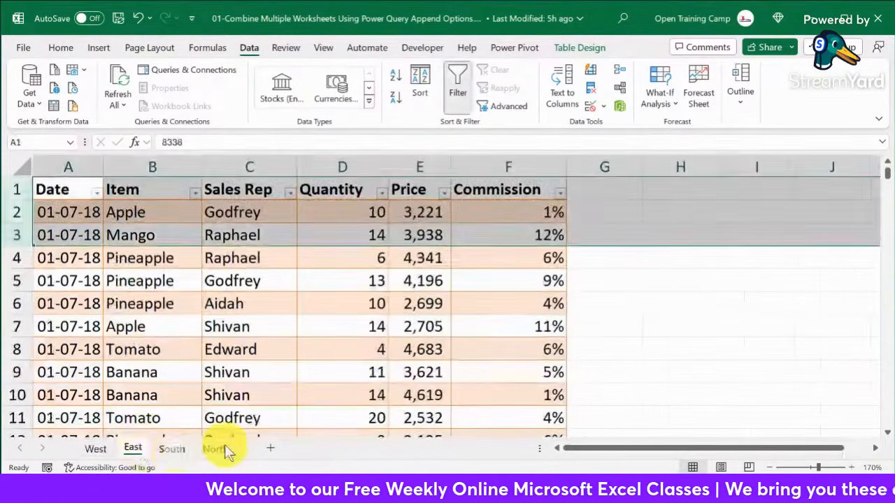
left_click(131, 447)
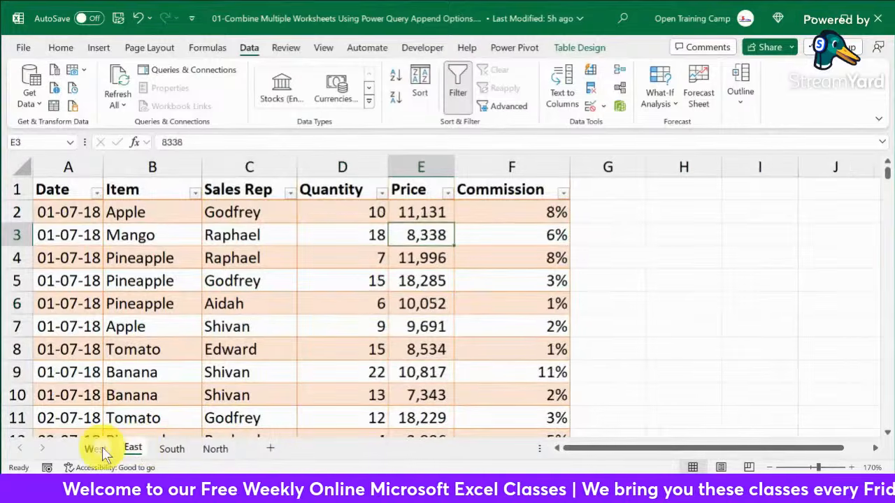
left_click(96, 449)
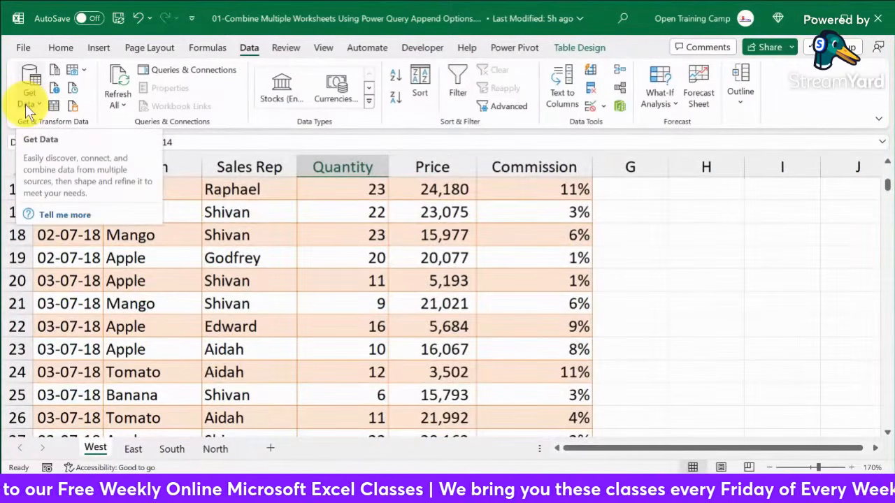
Load the West sheet's table into the Power Query Editor as a new query and view its columns through Commission
left_click(288, 302)
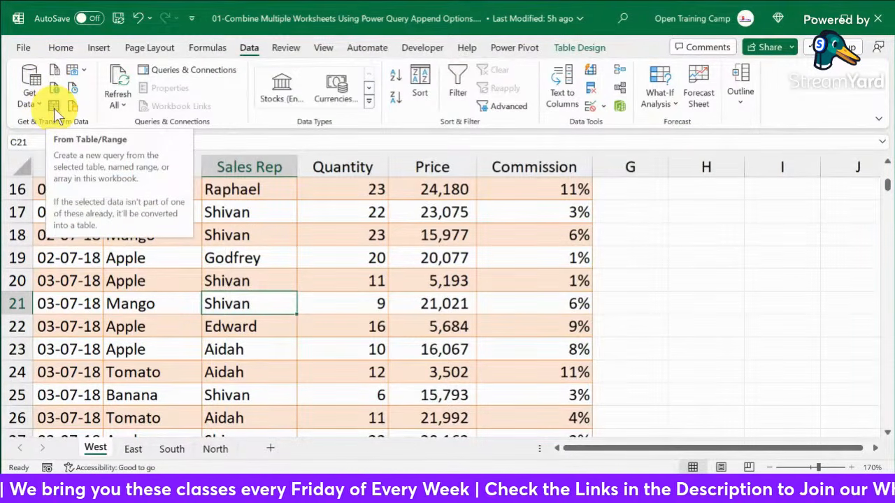
left_click(270, 256)
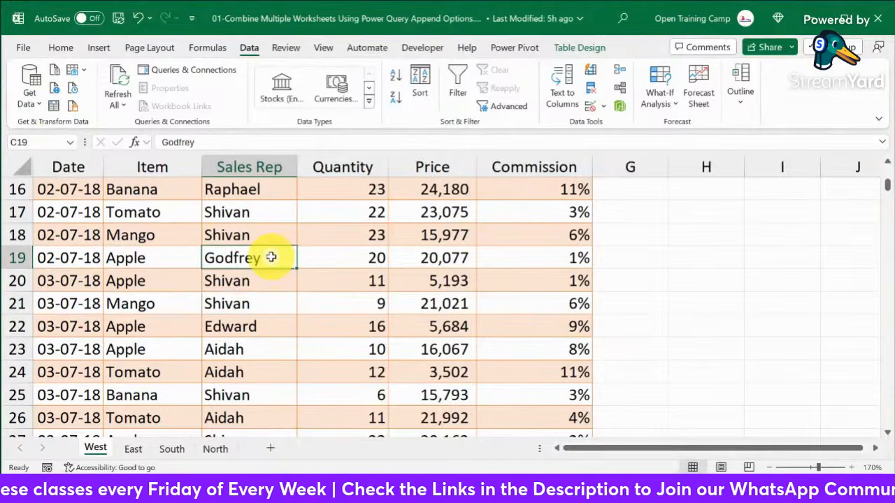
left_click(54, 106)
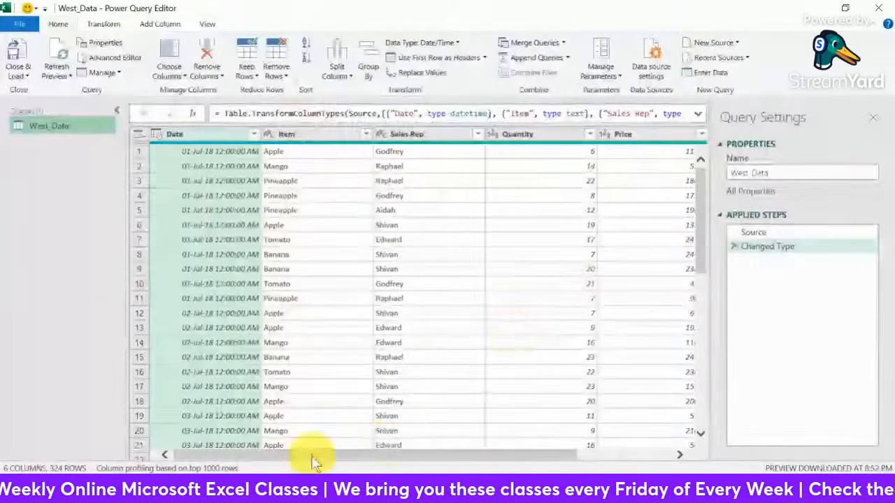
left_click_drag(314, 459, 462, 465)
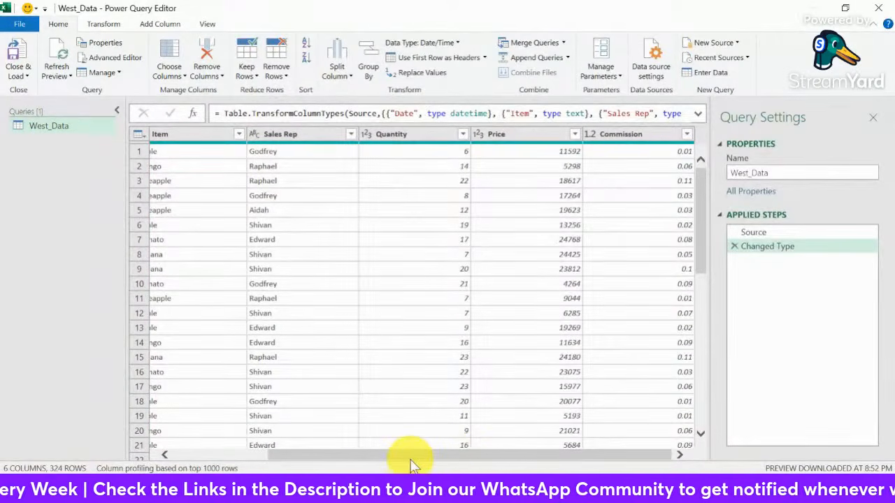
Change the Date column's data type from Date/Time to Date, replacing the current conversion, and check the remaining columns
left_click_drag(410, 463, 250, 455)
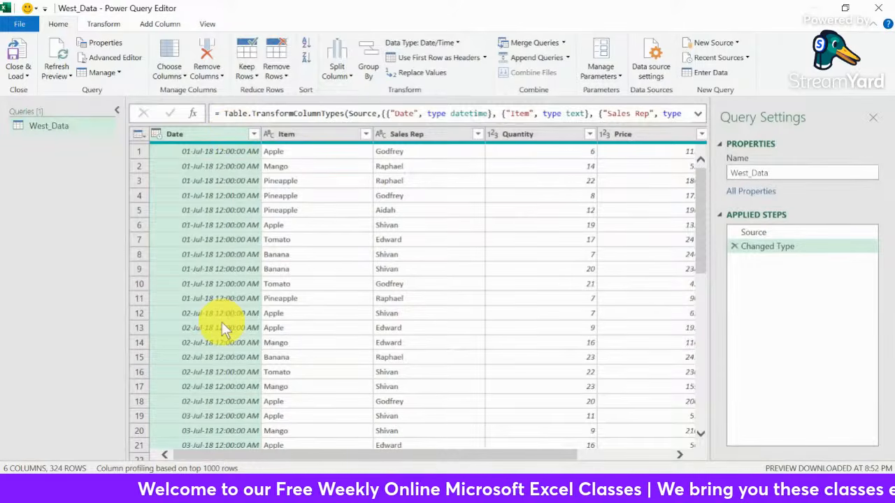
left_click(158, 135)
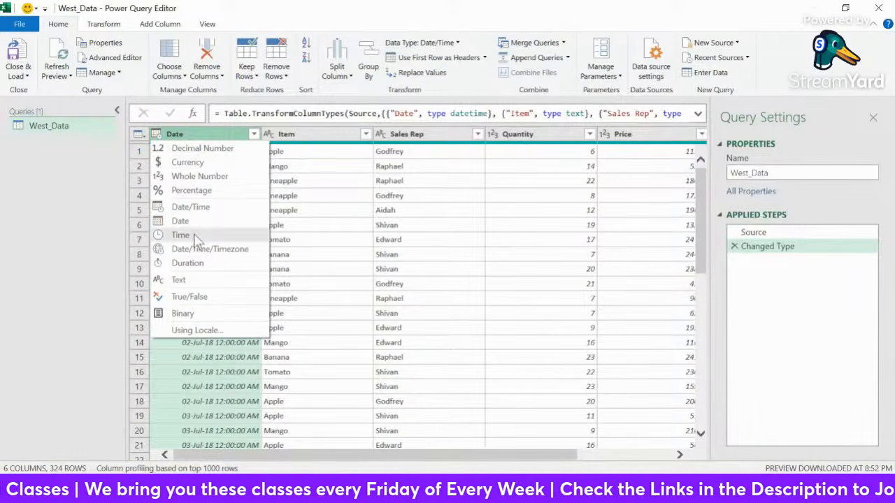
left_click(182, 221)
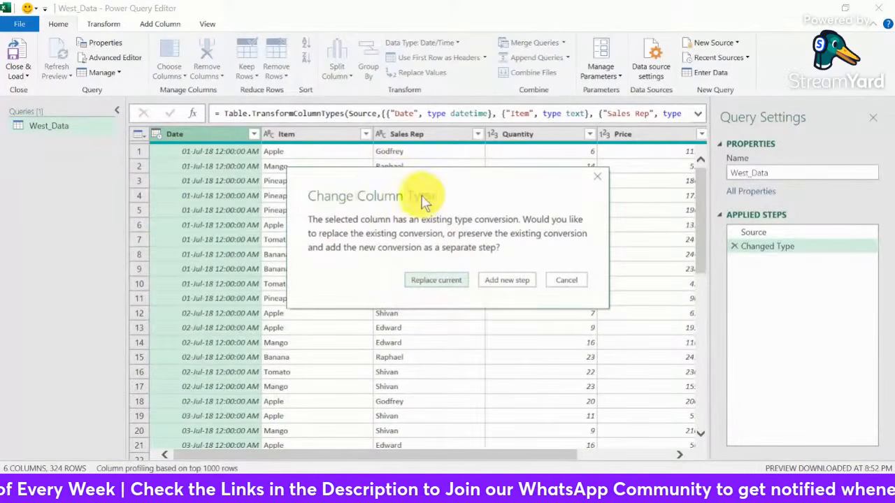
left_click(436, 280)
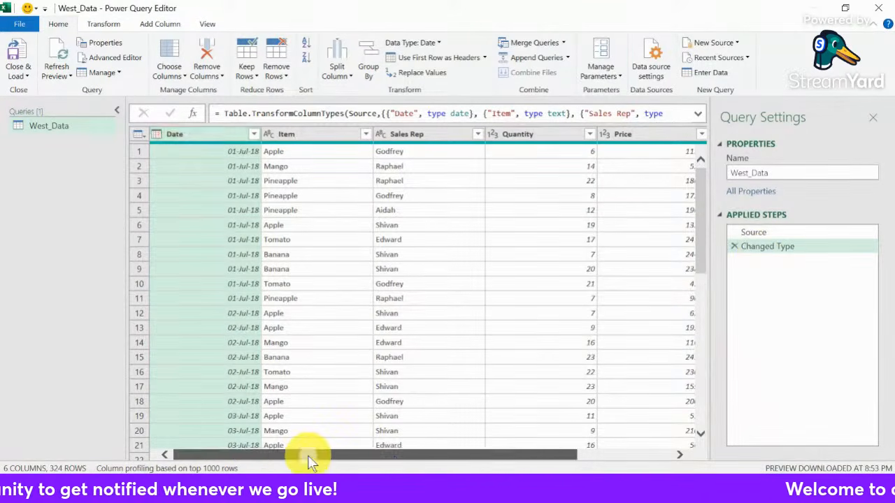
left_click_drag(308, 456, 528, 462)
left_click_drag(396, 454, 245, 462)
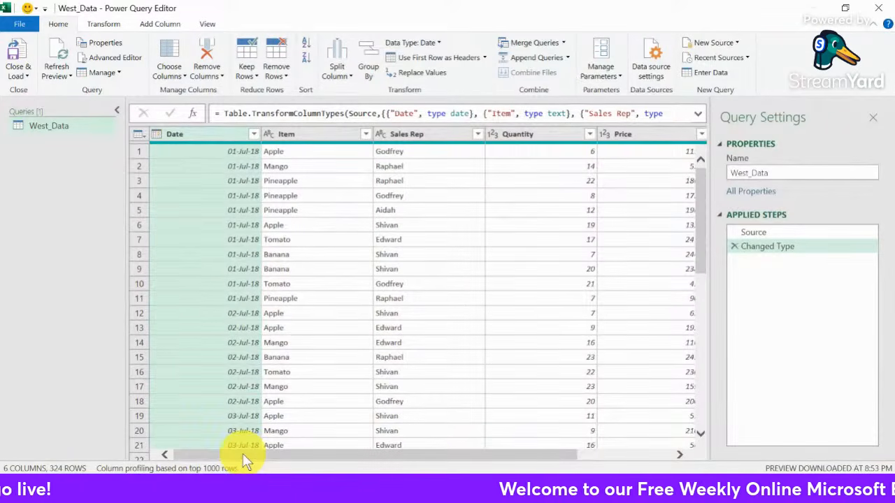
Close the Power Query Editor and discard the changes to the West_Data query
left_click(138, 157)
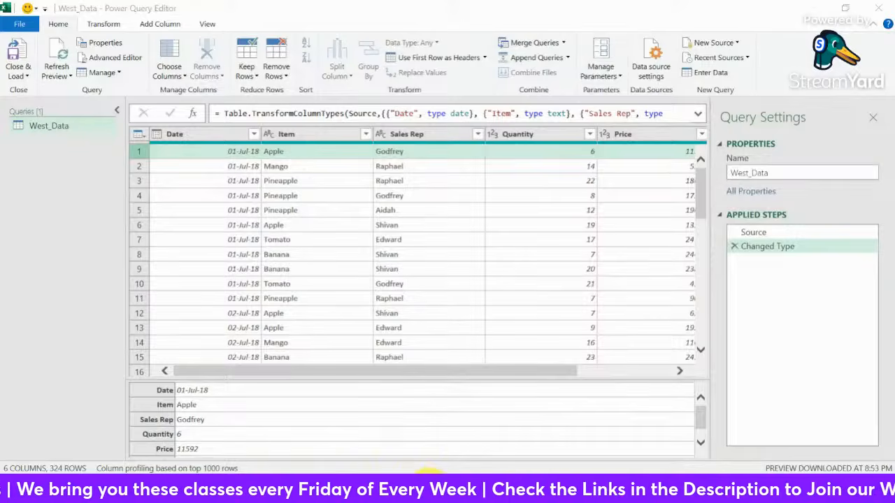
left_click(879, 10)
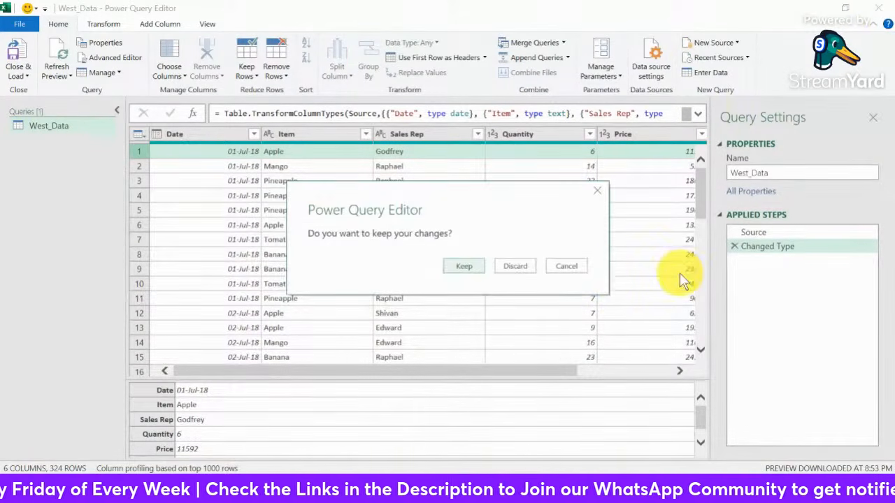
left_click(515, 269)
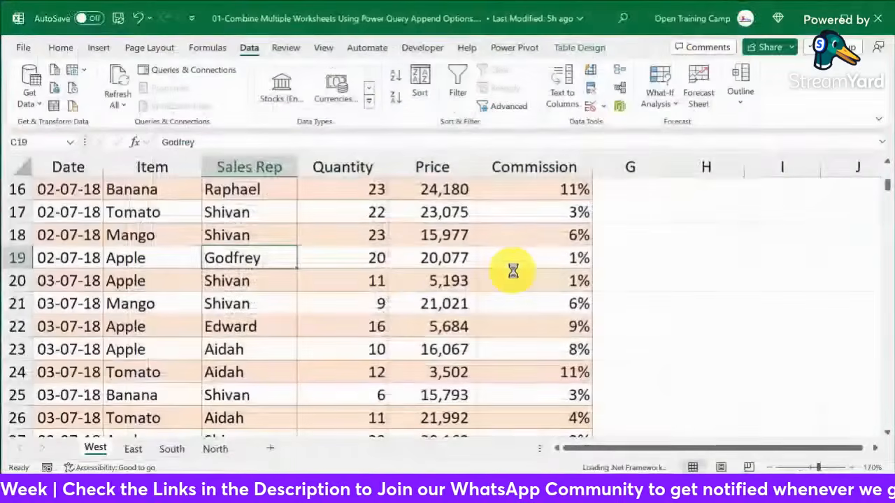
Compare the tables and column headers on the West, East, South and North sheets
left_click(681, 273)
left_click(213, 260)
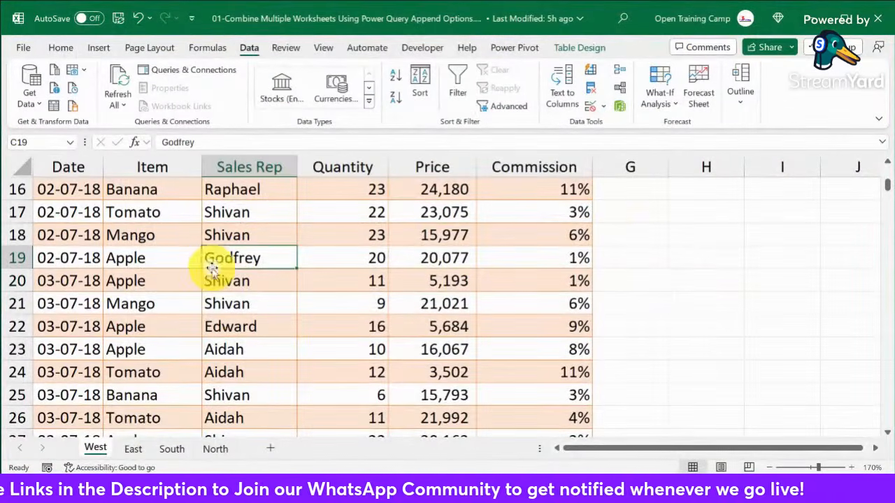
left_click(133, 451)
left_click(169, 450)
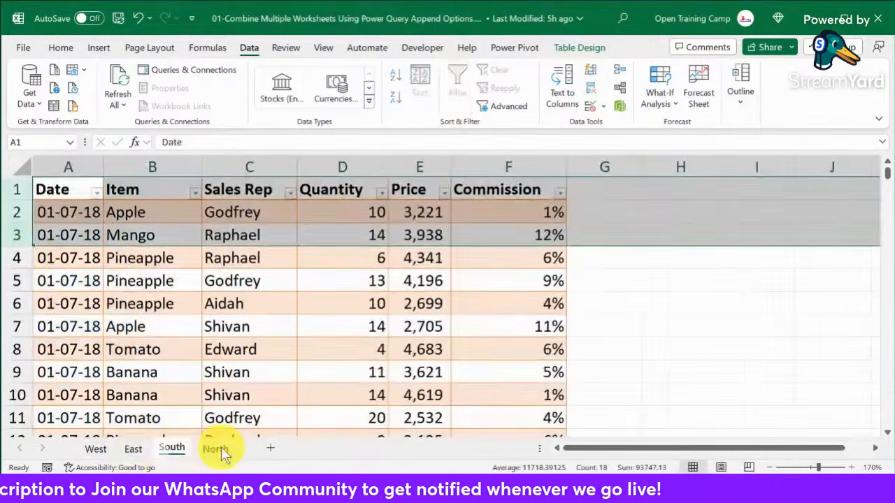
left_click(217, 448)
left_click(172, 450)
left_click(132, 449)
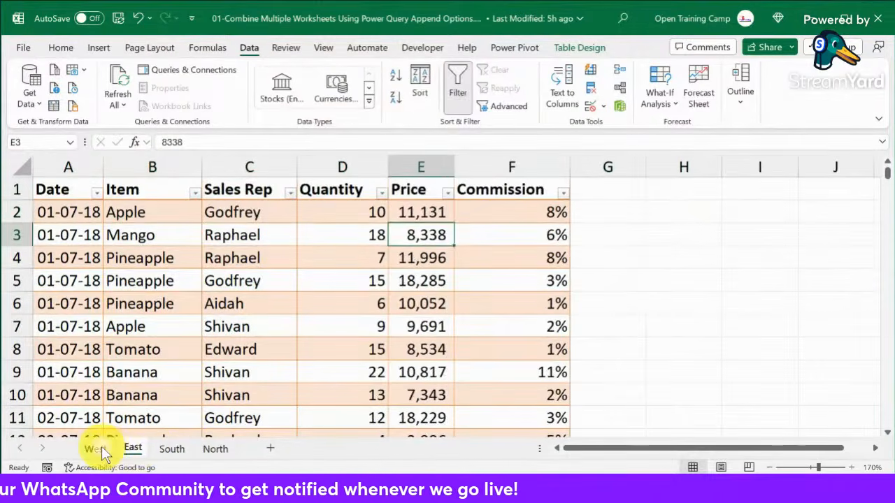
left_click(98, 449)
left_click(133, 449)
left_click(173, 449)
left_click(218, 450)
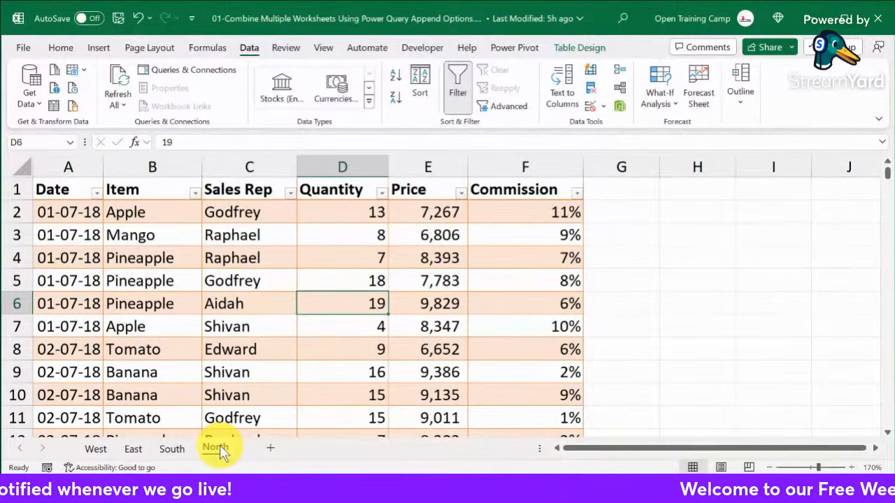
left_click(234, 306)
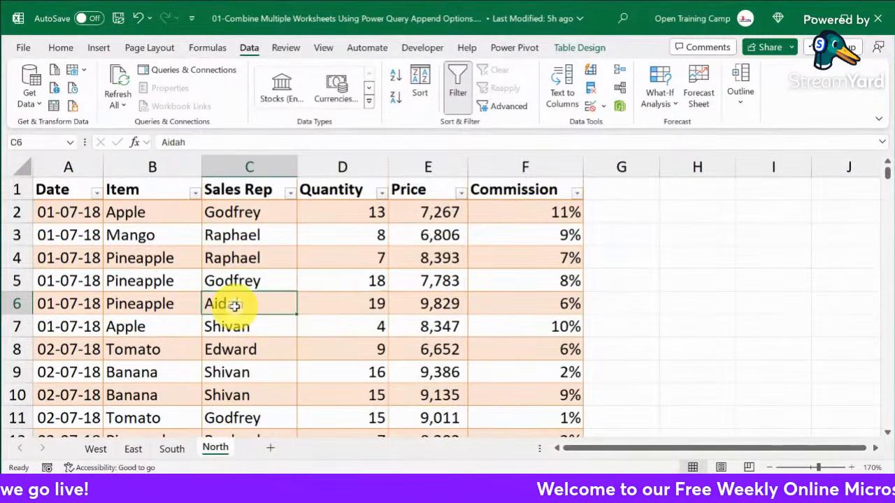
left_click(177, 451)
left_click(133, 449)
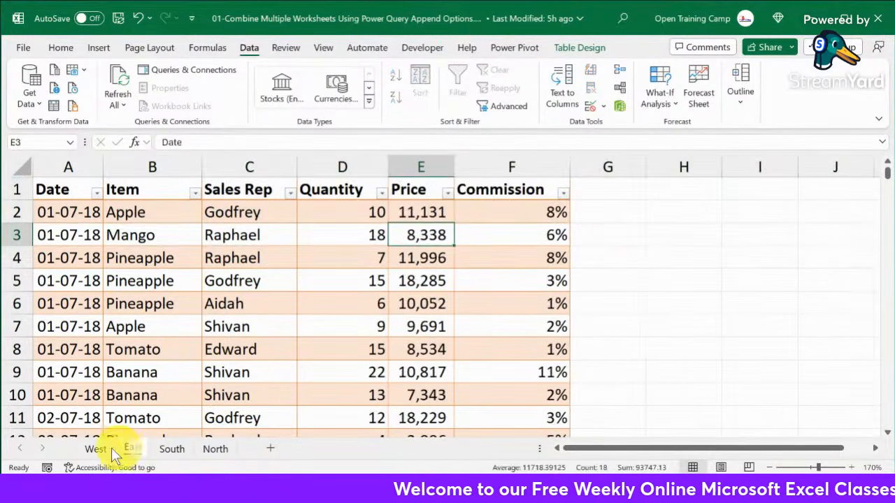
left_click(97, 449)
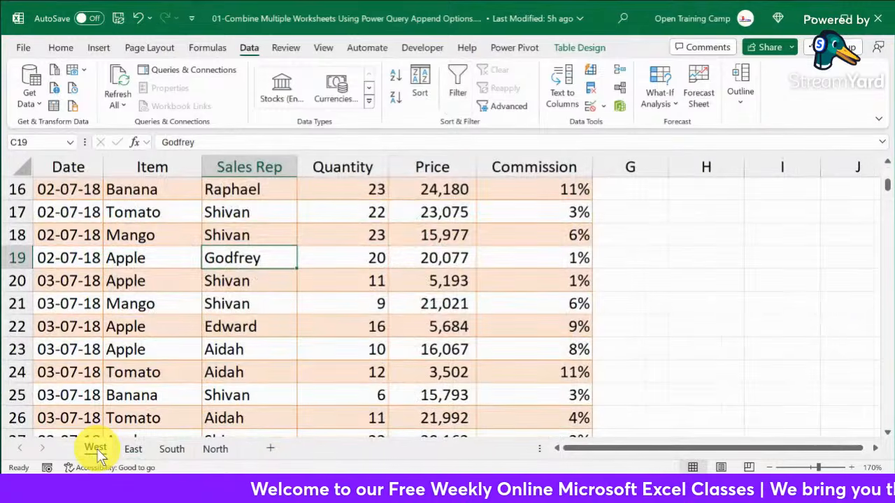
left_click(132, 449)
left_click(172, 449)
left_click(216, 449)
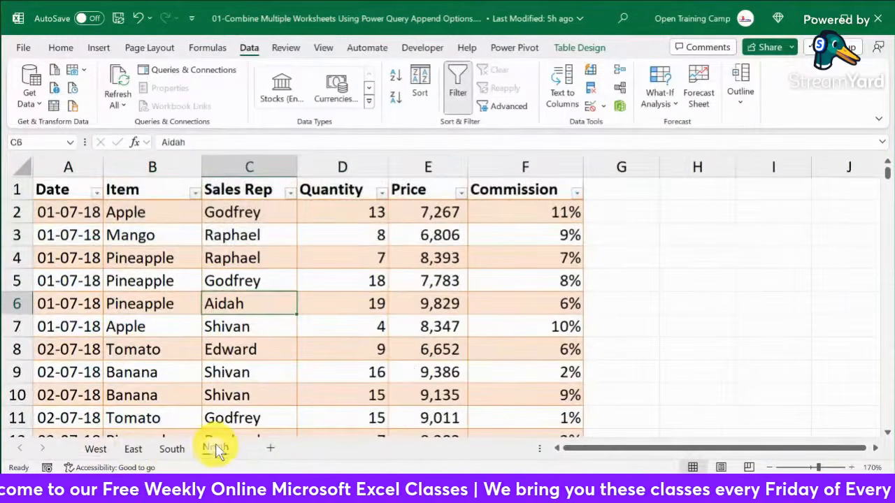
Load the West sheet's table into the Power Query Editor from its table range and review its columns
left_click(96, 448)
left_click(240, 274)
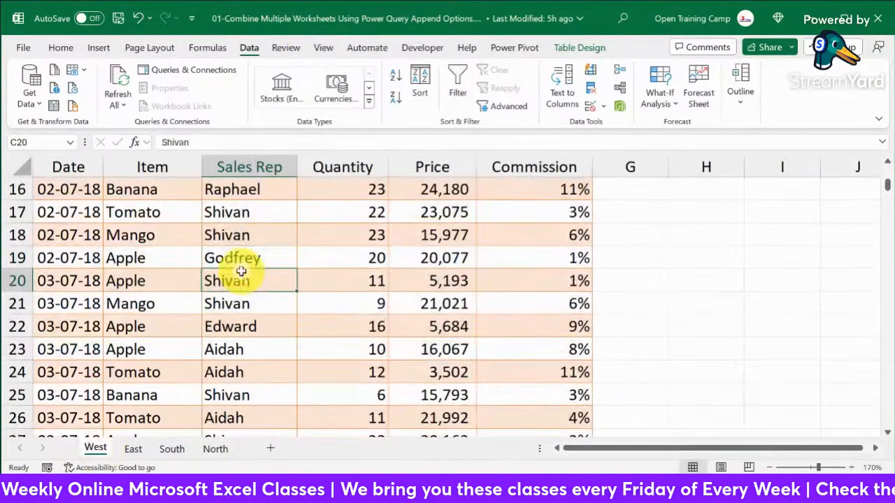
left_click(54, 104)
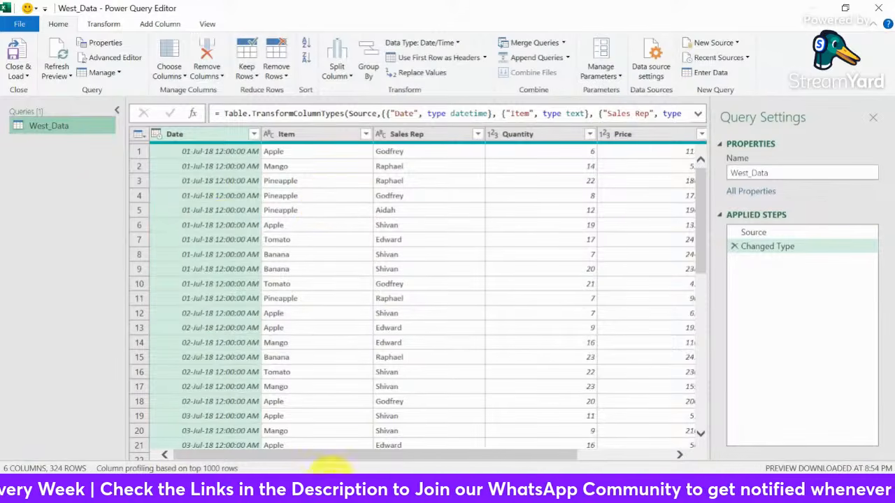
left_click_drag(290, 455, 480, 455)
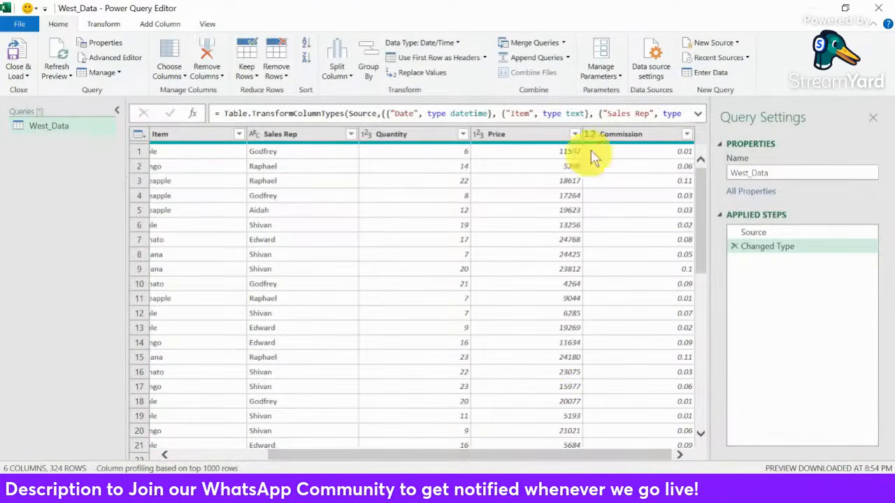
left_click_drag(470, 455, 316, 458)
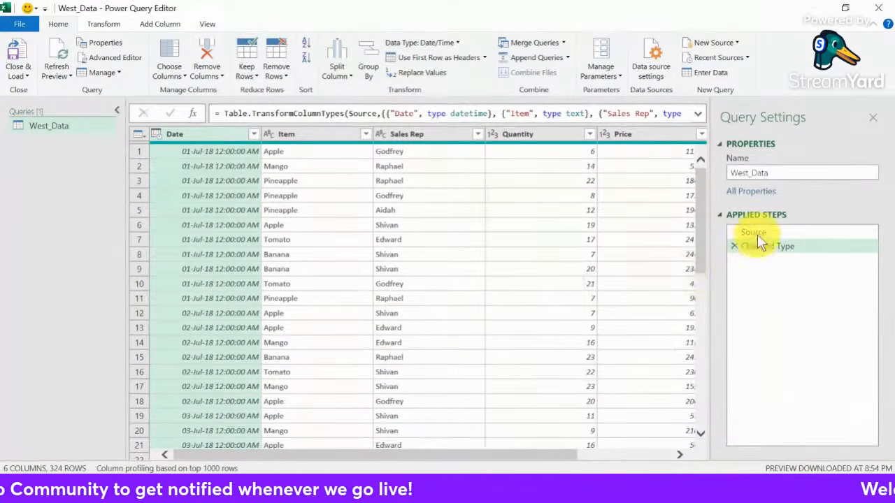
Review the Source step of the West_Data query and delete its automatic Changed Type step
left_click_drag(758, 232, 758, 232)
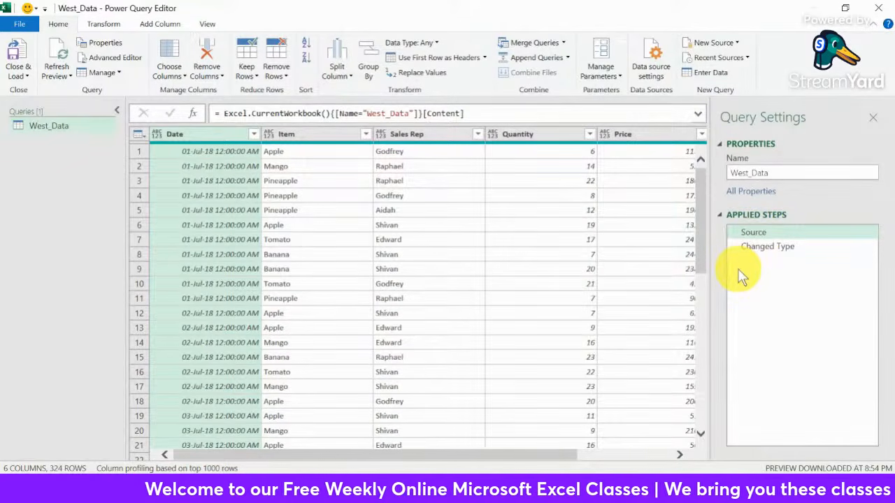
left_click_drag(386, 455, 356, 436)
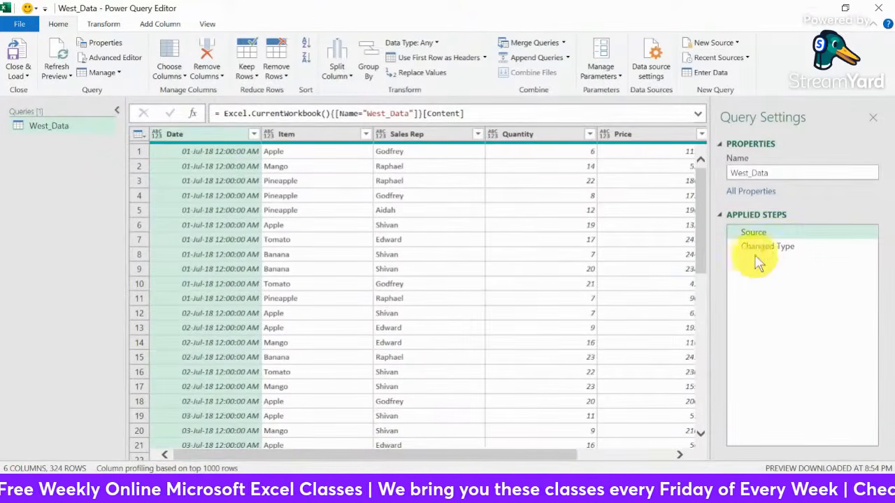
left_click(774, 244)
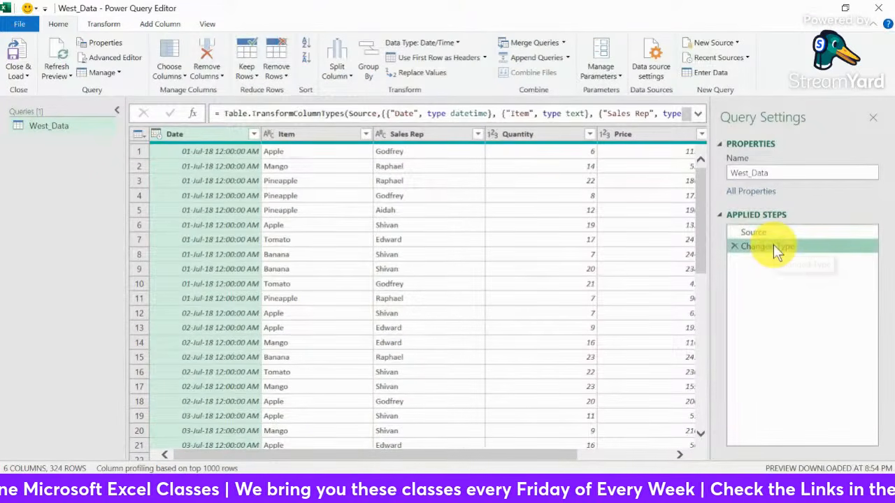
left_click(736, 244)
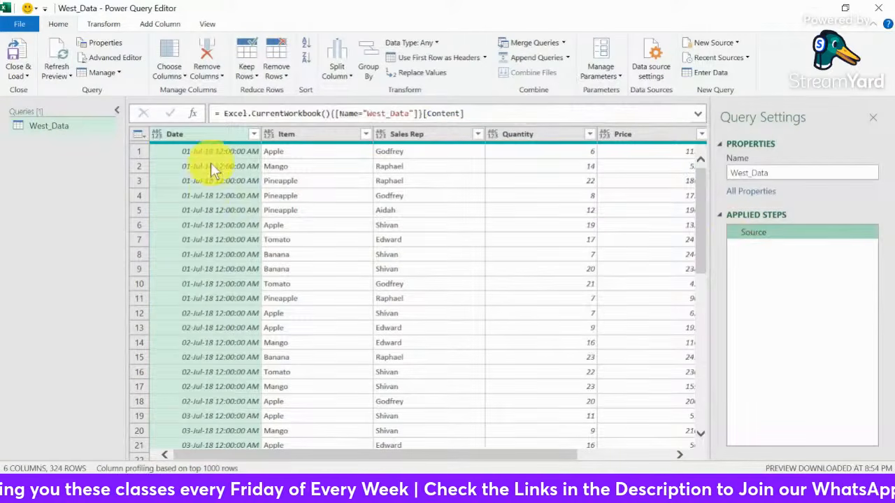
left_click_drag(410, 455, 329, 459)
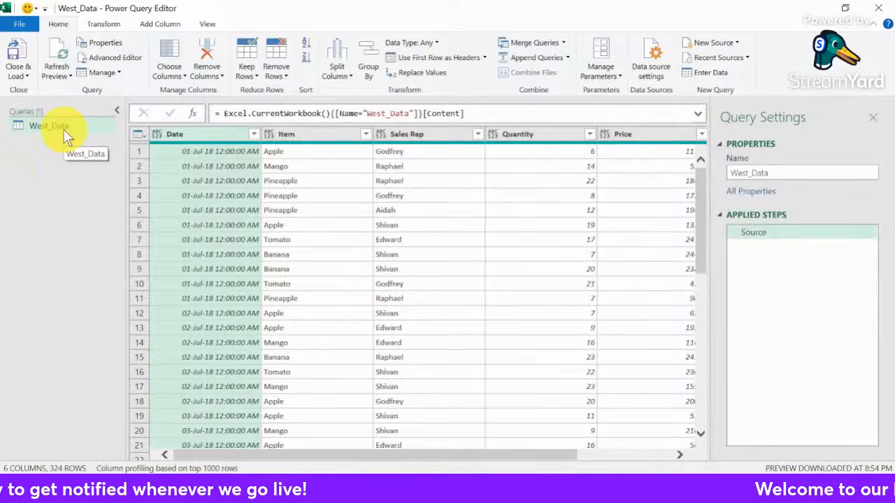
Add a custom column named Region to the West_Data query with the formula = "West"
left_click(162, 24)
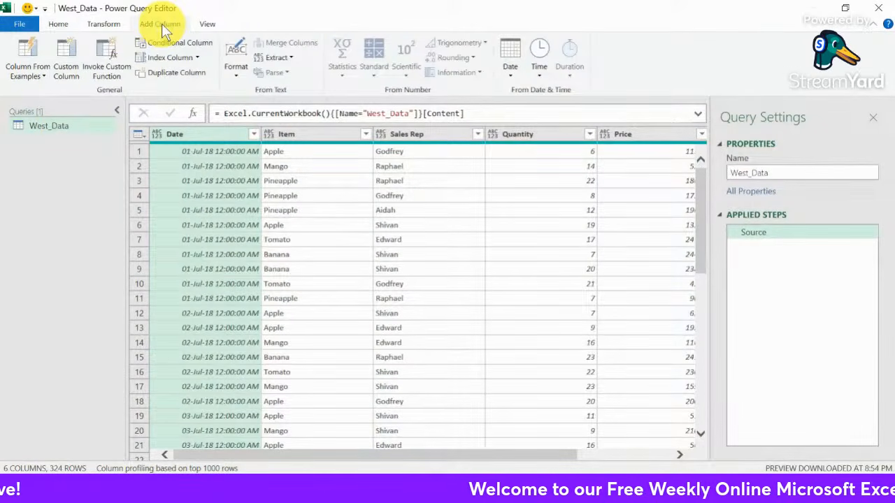
left_click(65, 52)
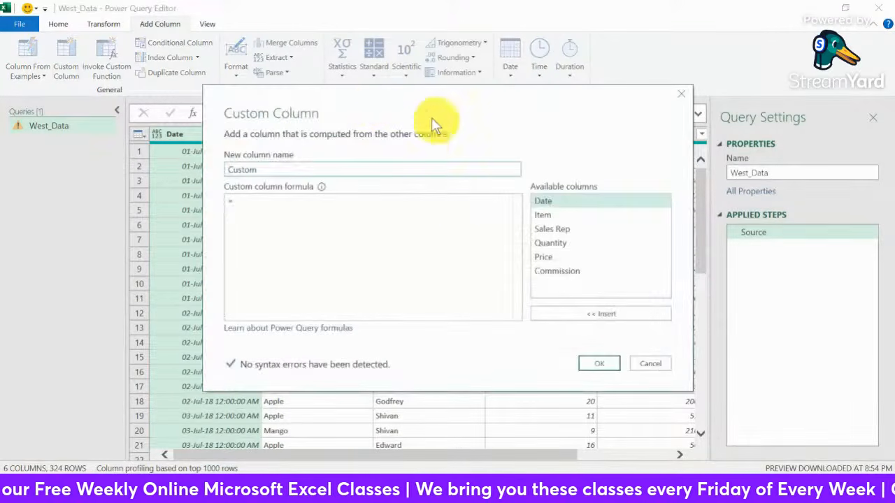
left_click_drag(336, 106, 322, 147)
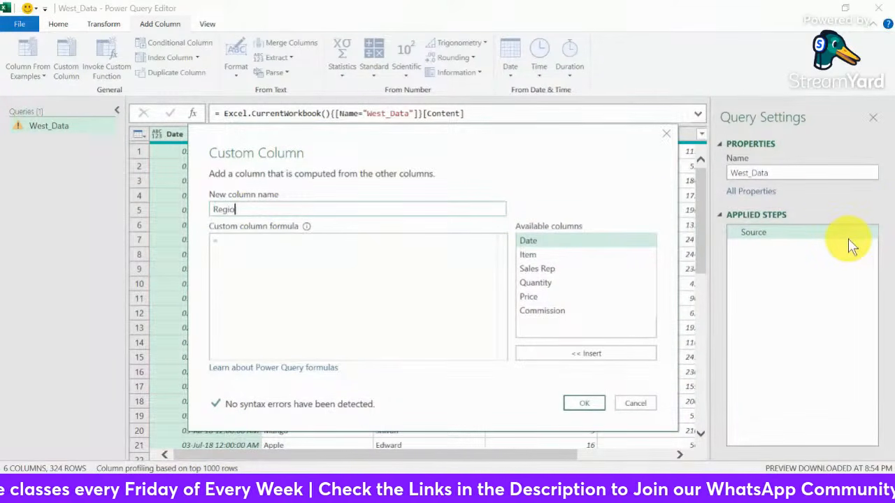
left_click(237, 242)
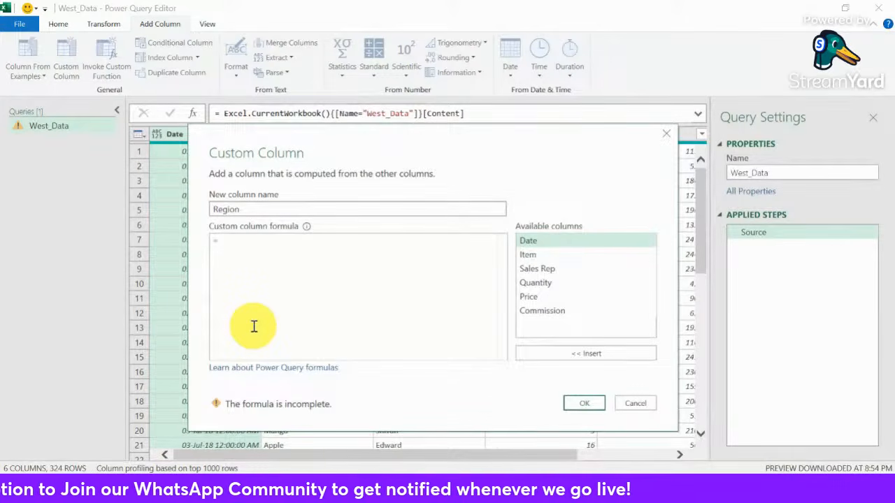
key("BackSpace")
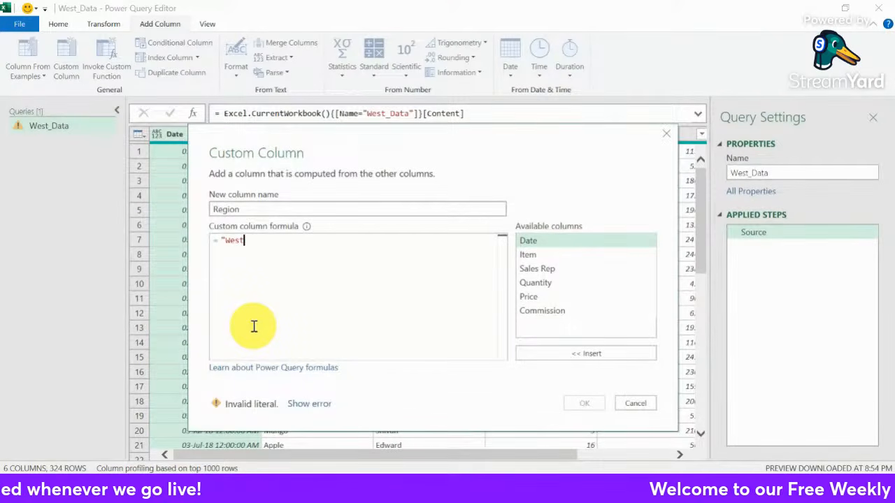
key("BackSpace")
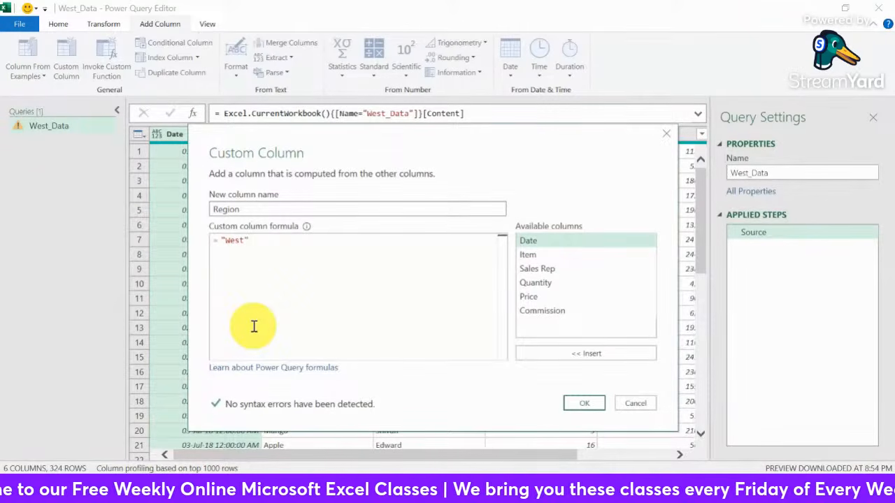
left_click_drag(253, 244, 224, 242)
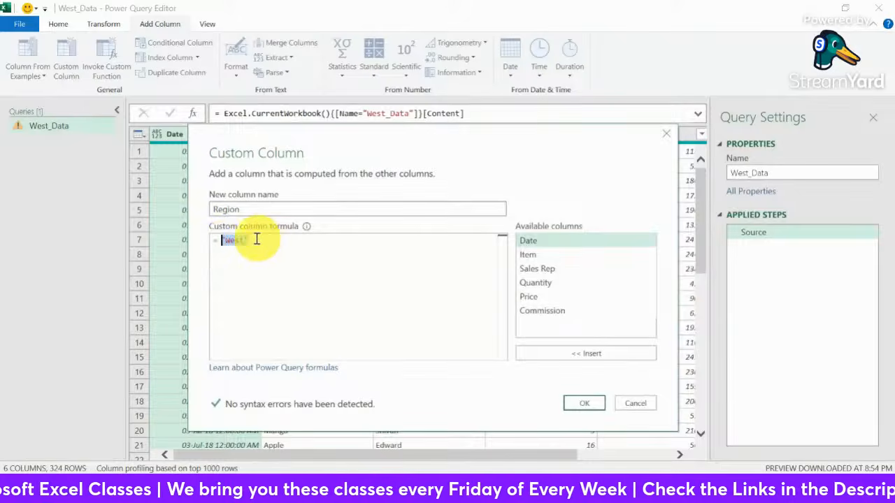
left_click(252, 238)
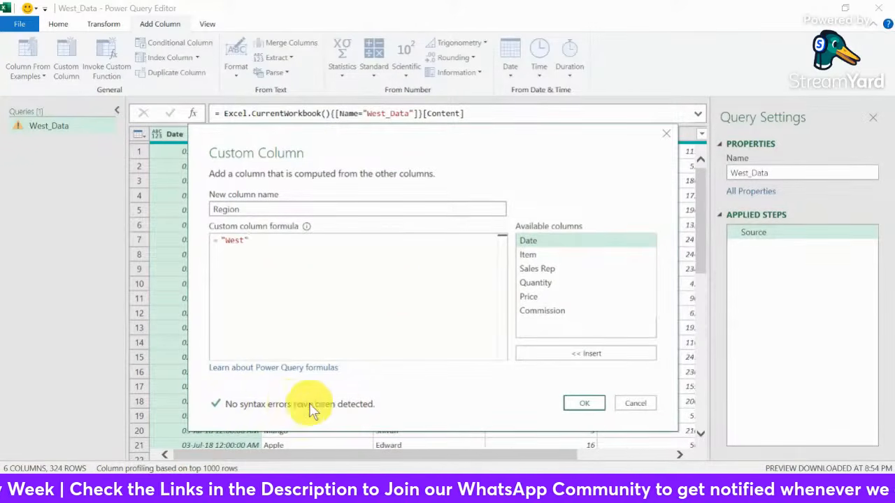
left_click(585, 404)
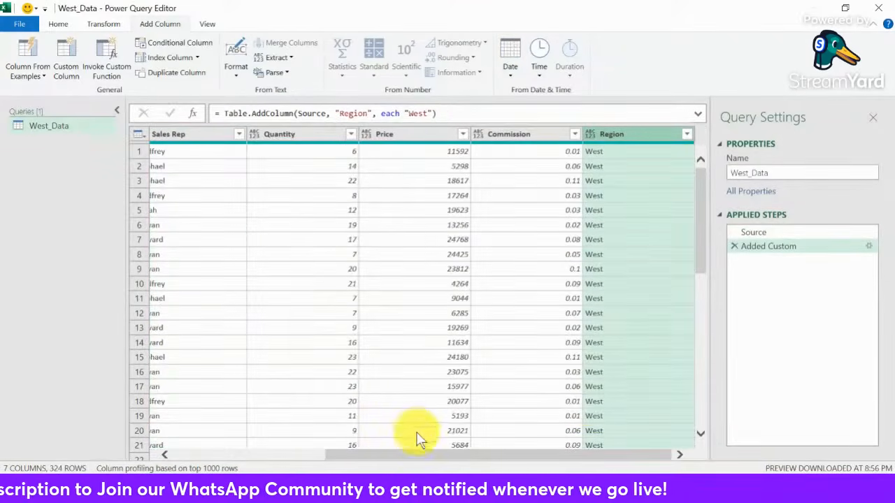
left_click_drag(412, 462, 490, 465)
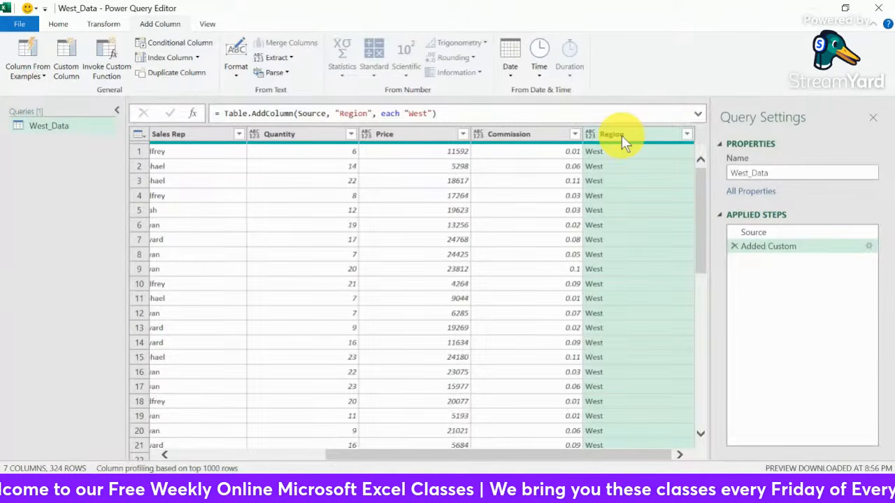
Move the Region column to the front of the West_Data query and set the Date column's data type to Date
left_click_drag(626, 132, 158, 138)
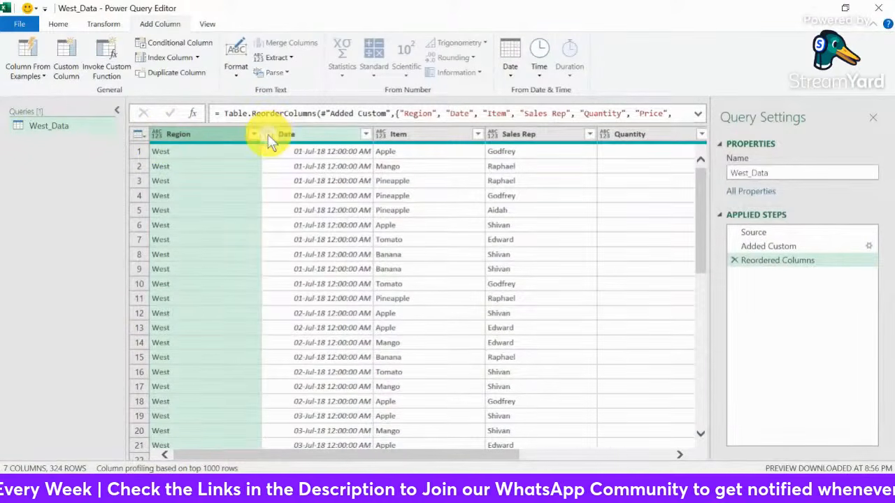
left_click(270, 134)
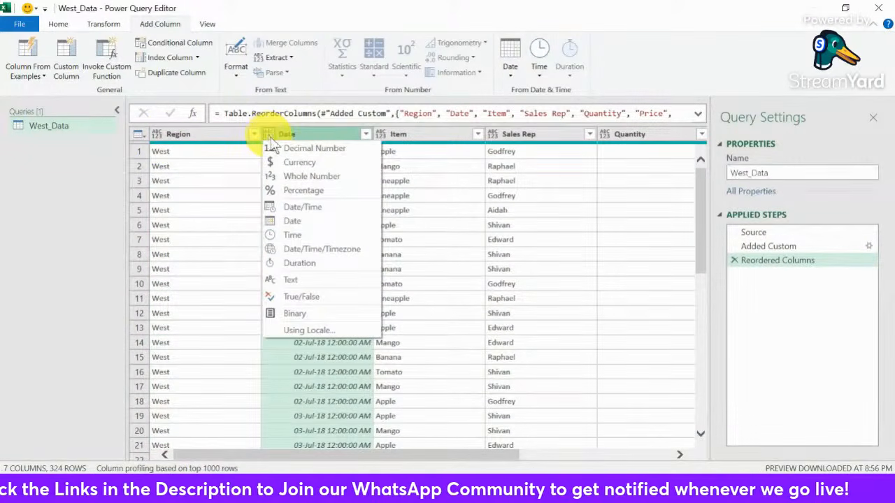
left_click(290, 221)
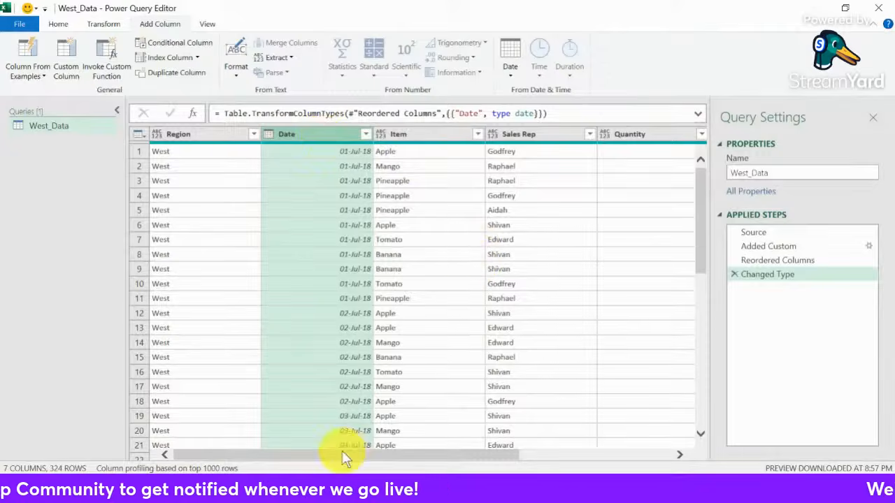
left_click_drag(343, 456, 275, 452)
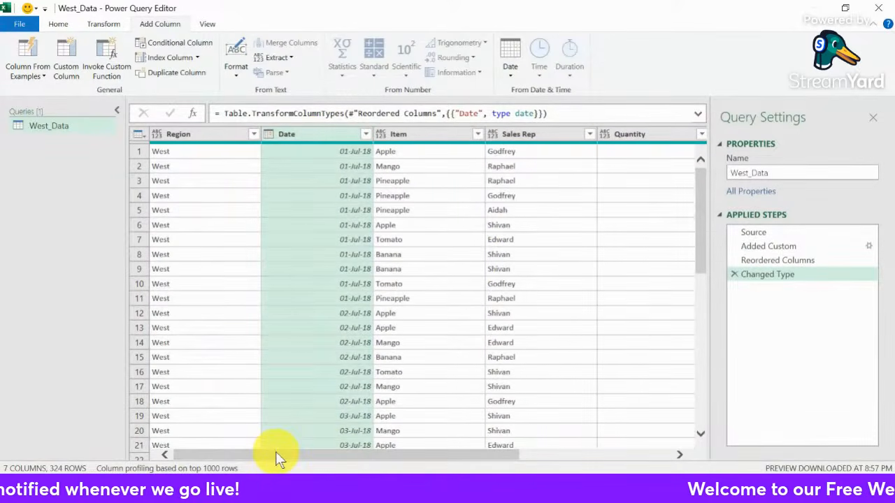
Close the editor and load the West_Data query to the workbook as Only Create Connection
left_click(23, 23)
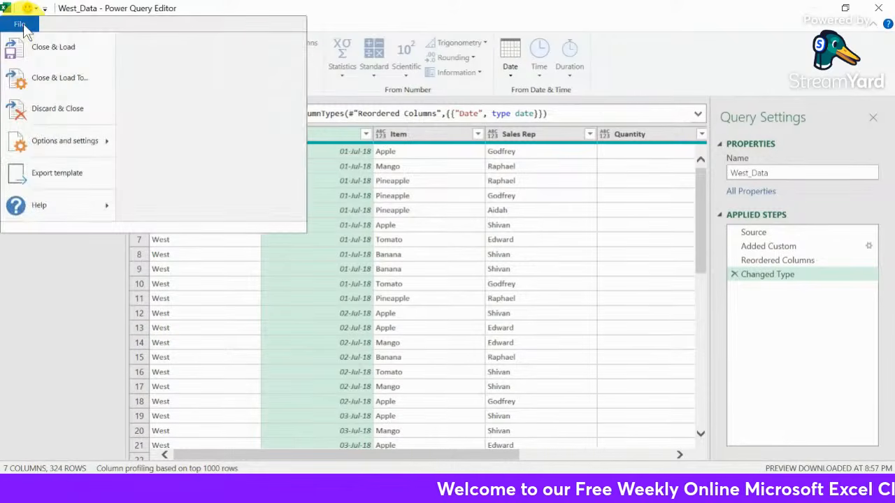
left_click(57, 76)
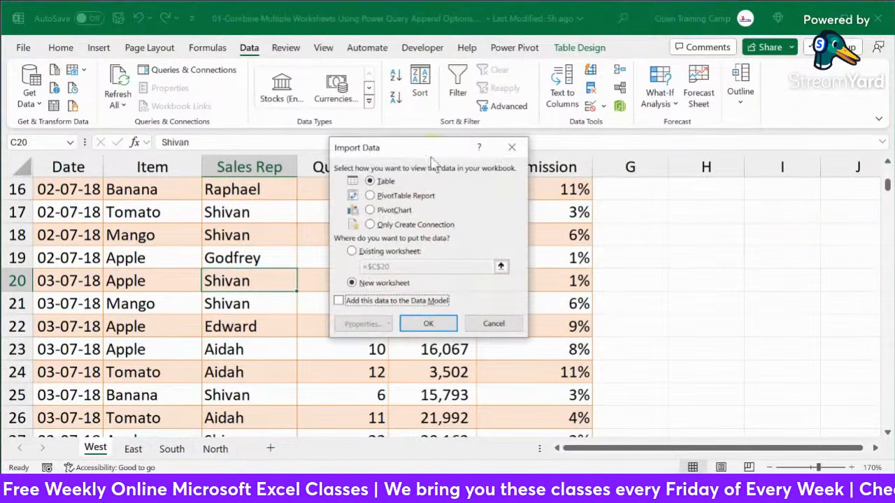
left_click_drag(413, 147, 643, 174)
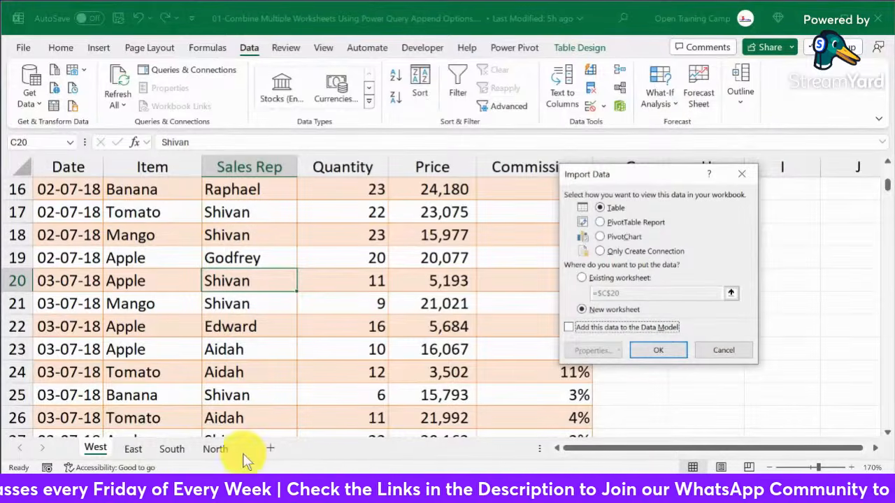
left_click_drag(627, 183, 668, 158)
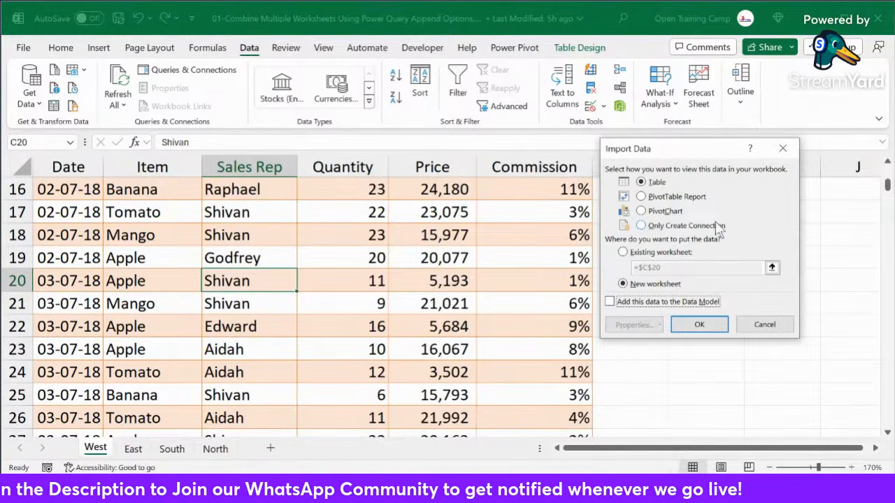
left_click(644, 231)
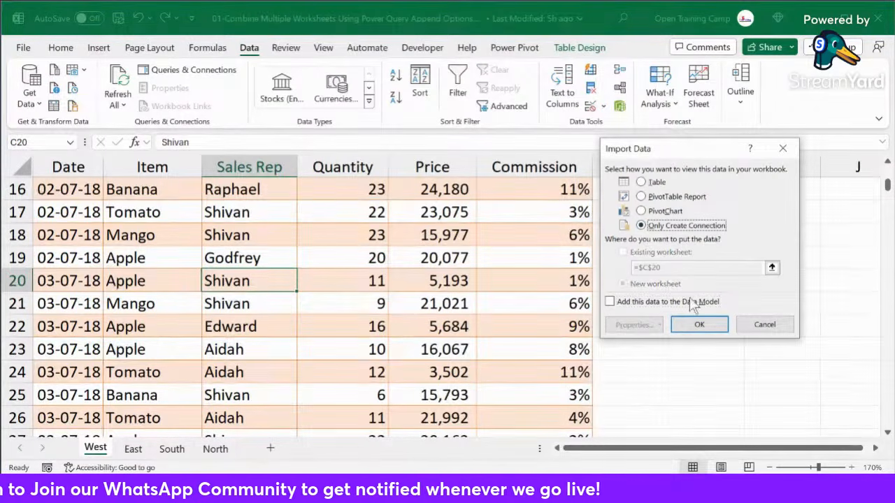
left_click(708, 331)
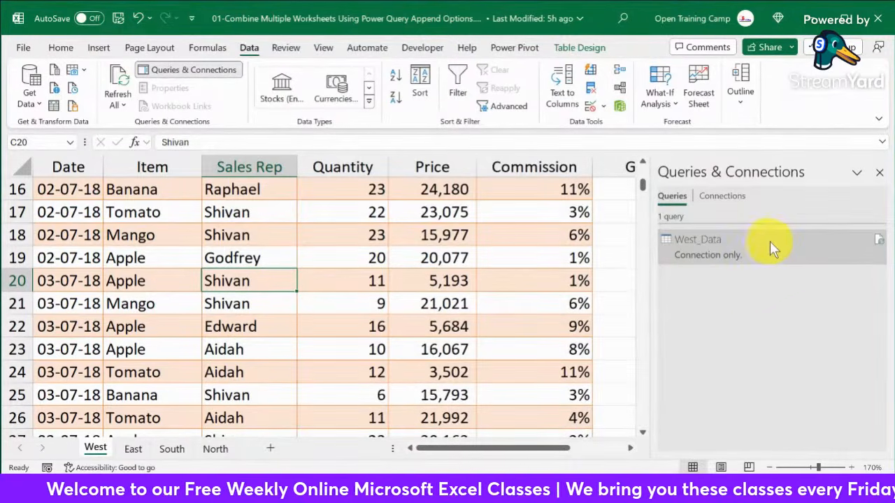
mouse_move(766, 240)
Load the East sheet's table into the Power Query Editor from its table range
left_click(123, 299)
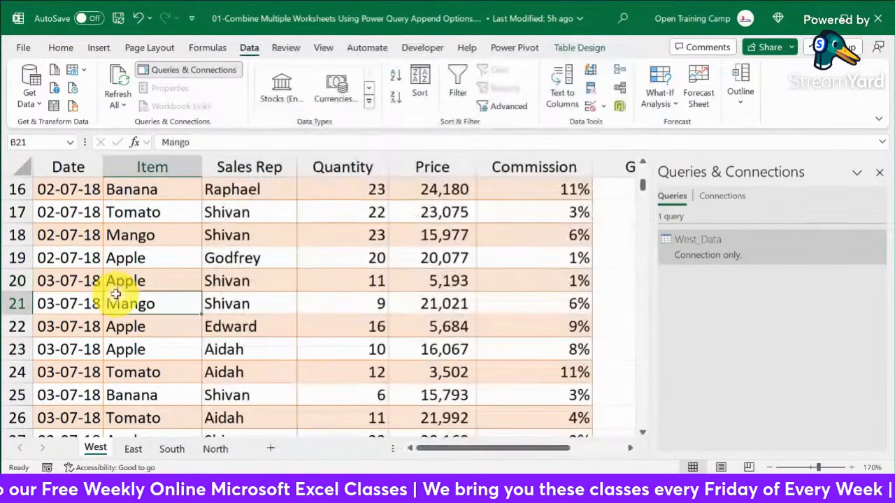
left_click(132, 449)
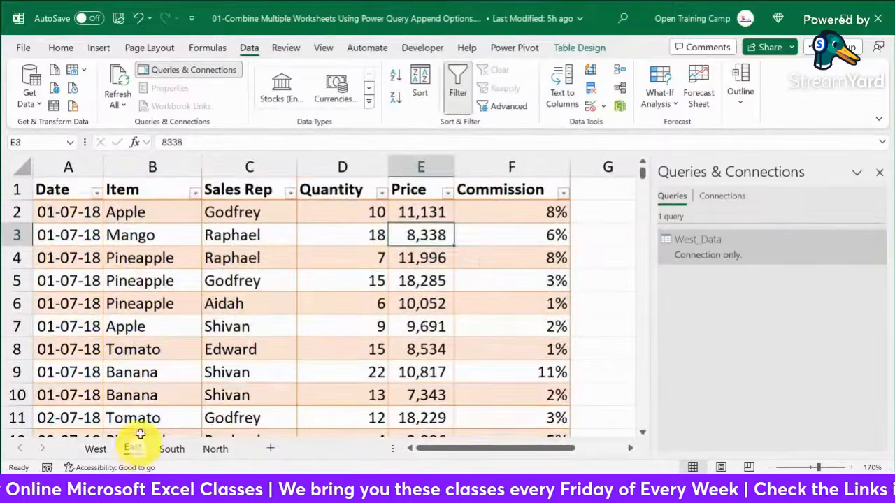
left_click(209, 280)
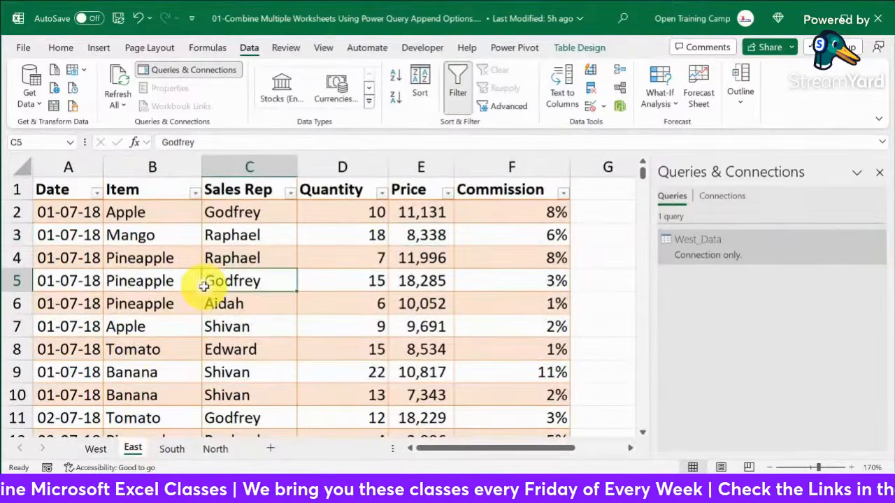
left_click(54, 89)
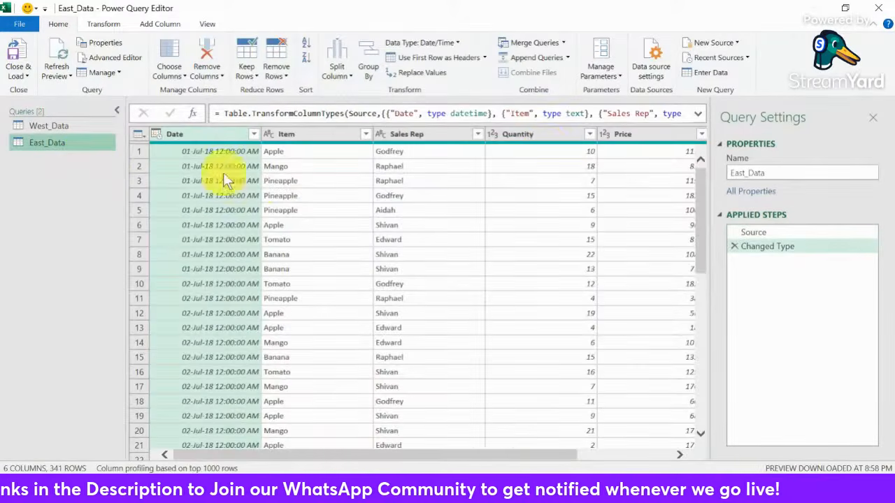
Add a custom column named Region to the East_Data query with the formula = "East"
left_click(156, 25)
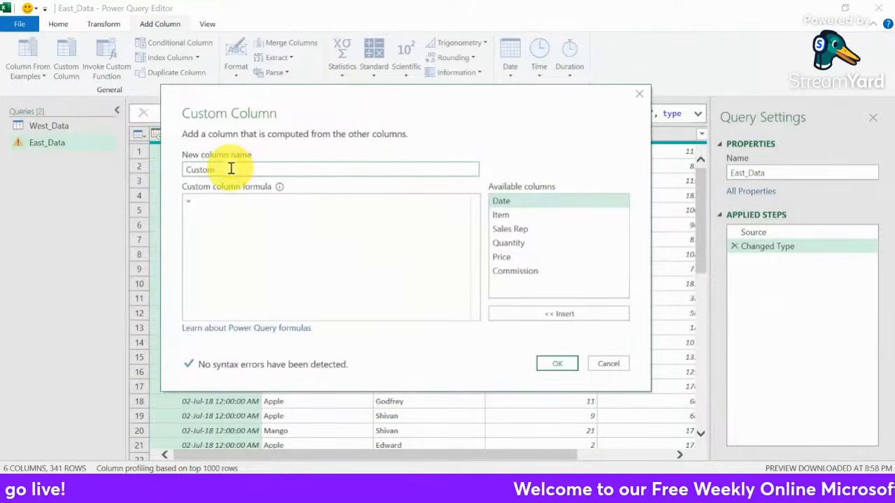
key("BackSpace")
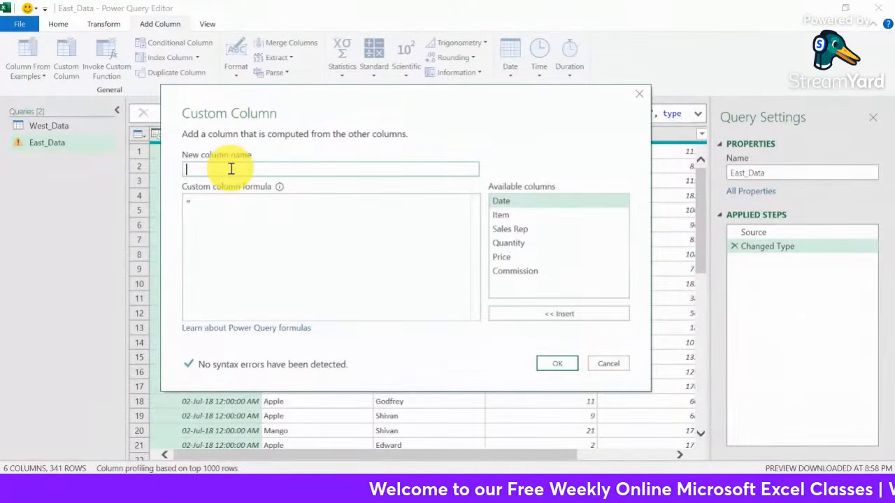
type("Region")
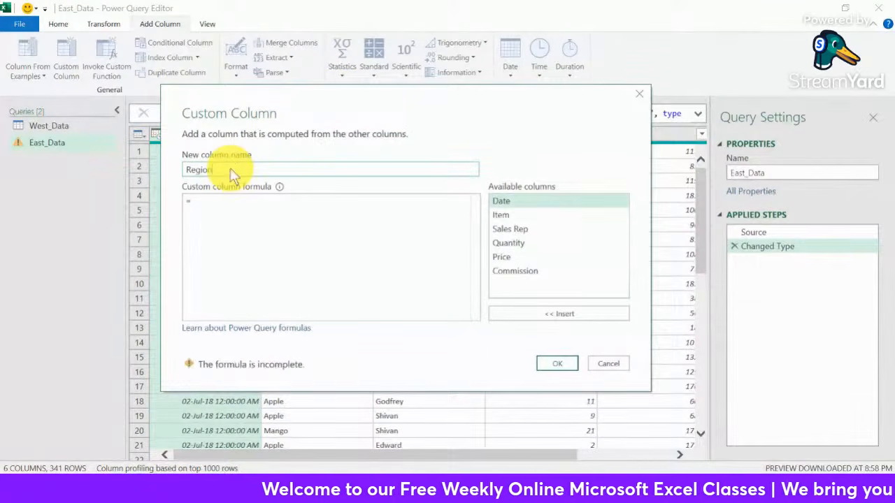
left_click(230, 208)
type("\"\"")
key("BackSpace")
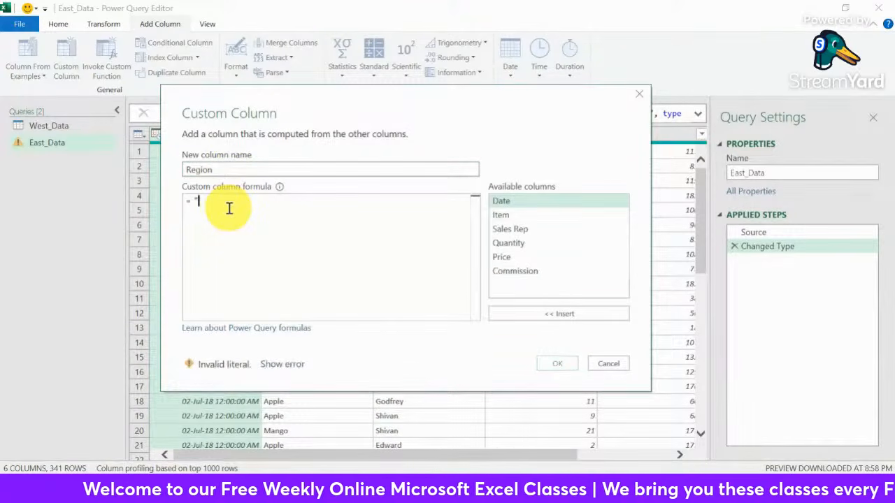
type("East")
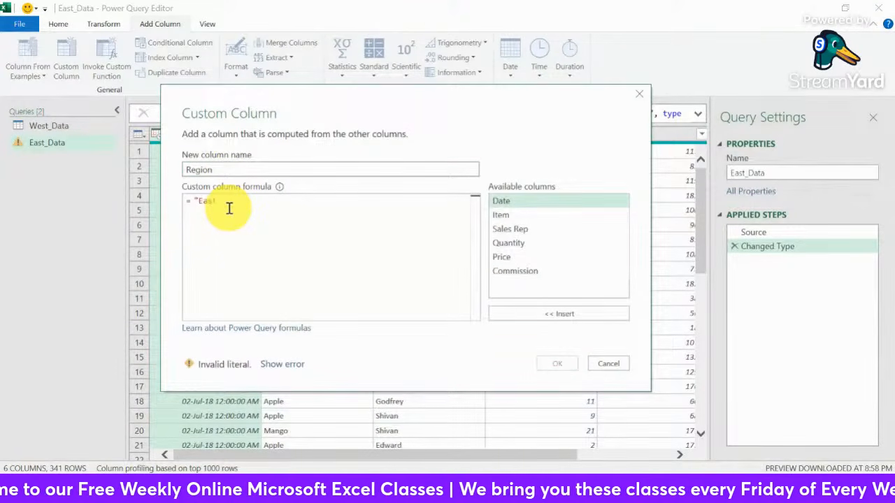
type("\"")
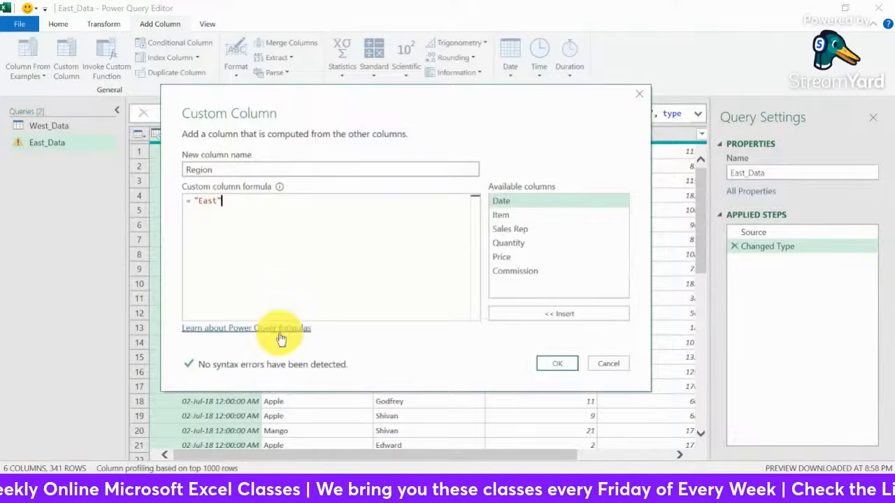
left_click(559, 365)
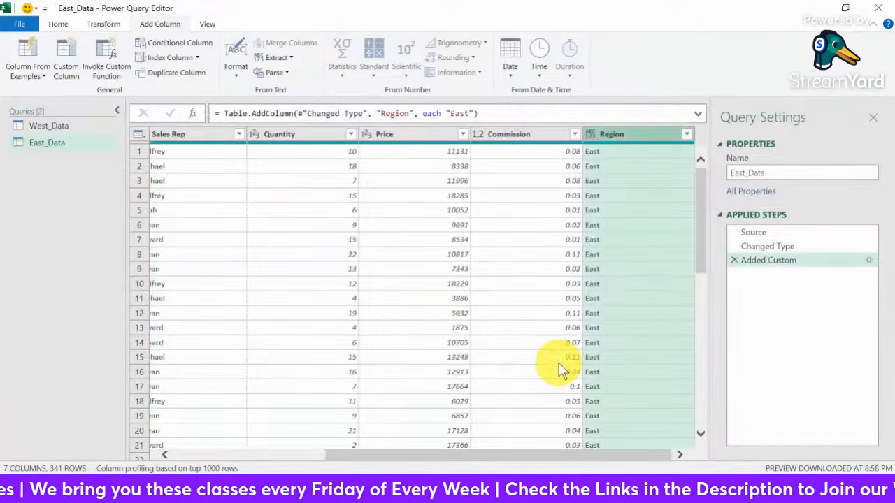
Move the Region column to the front of the East_Data query and set the Date column's data type to Date
left_click_drag(388, 453, 427, 447)
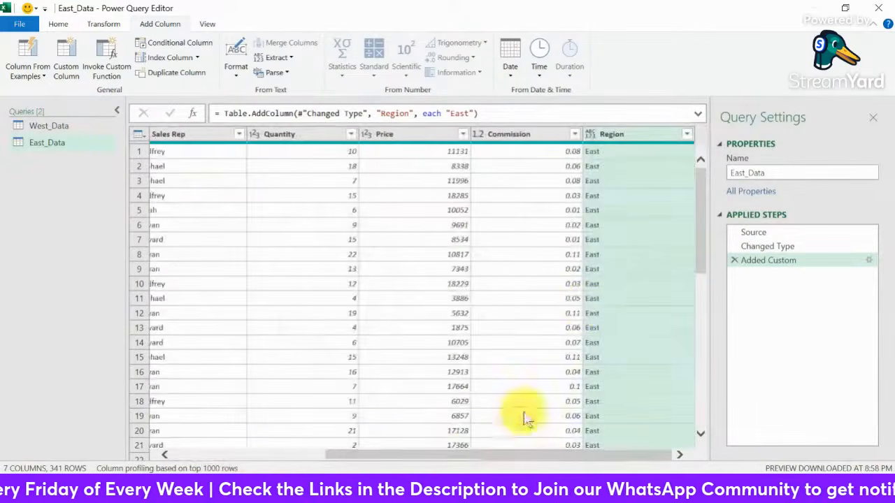
left_click_drag(628, 134, 126, 153)
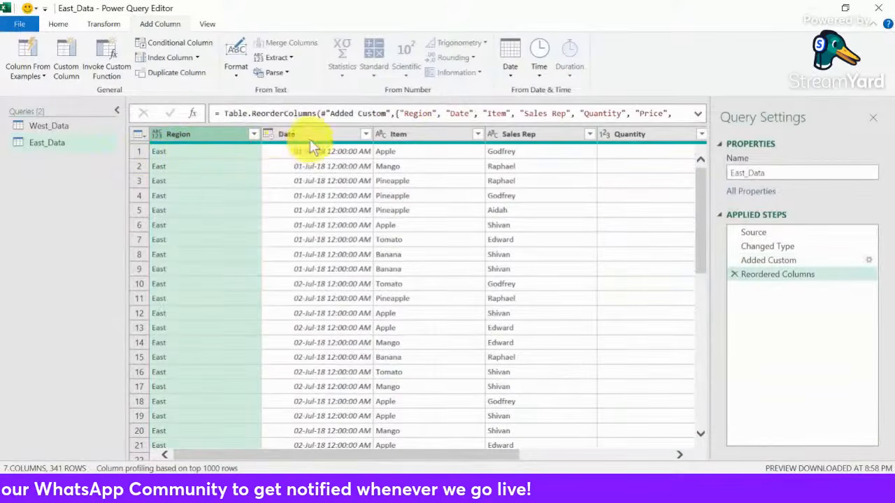
left_click(269, 134)
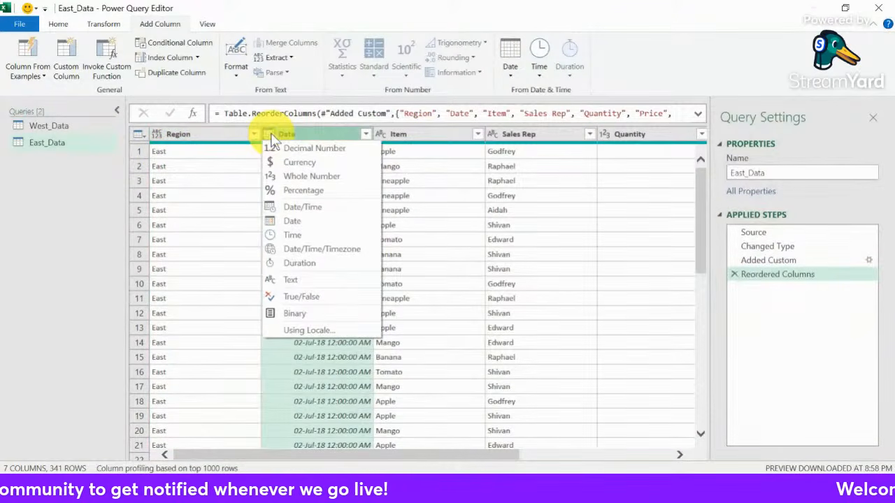
left_click(292, 223)
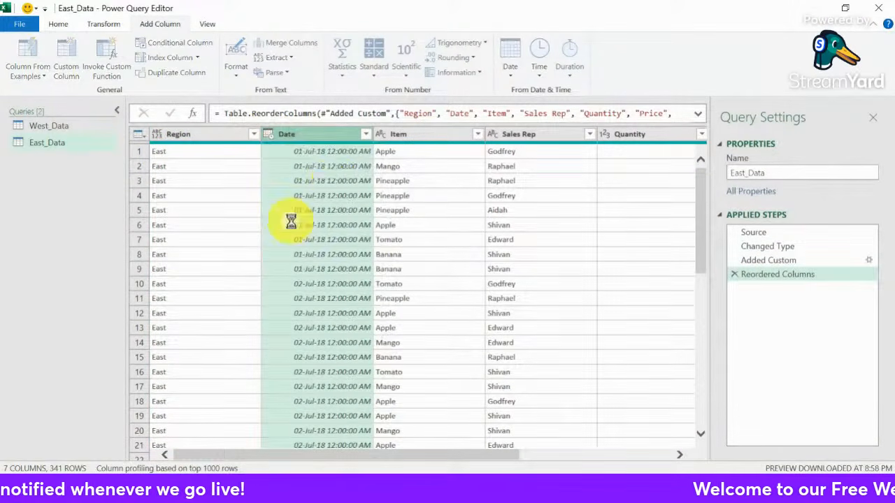
left_click(318, 179)
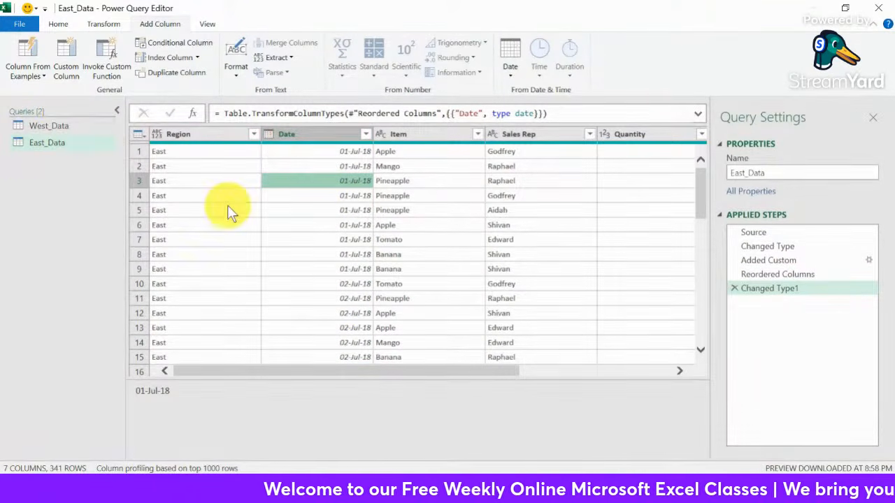
left_click_drag(428, 370, 266, 367)
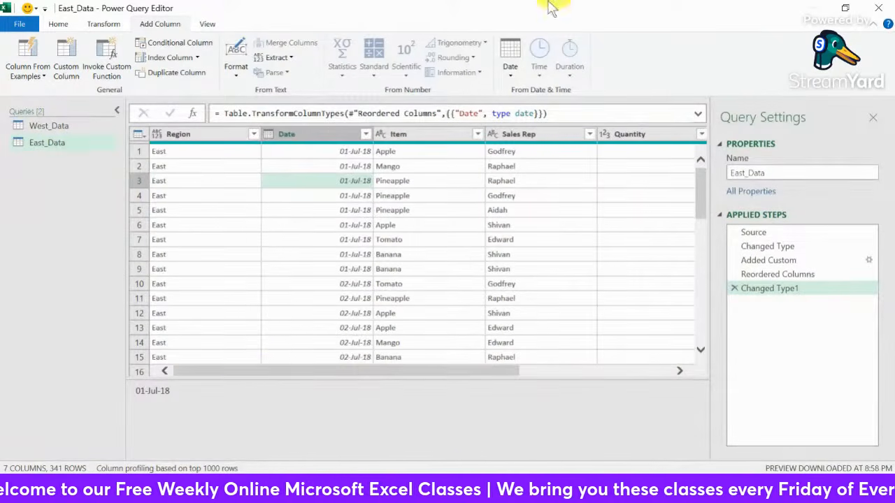
Close the editor and load the East_Data query to the workbook as Only Create Connection
left_click(24, 24)
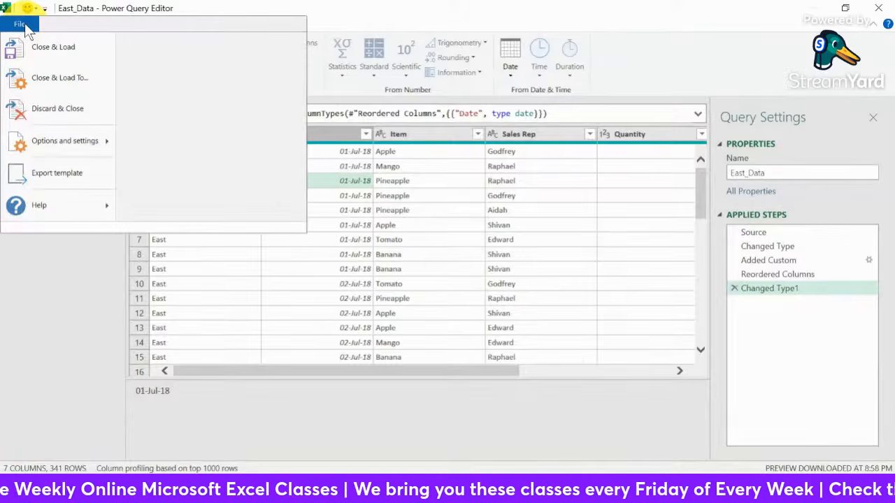
left_click(50, 82)
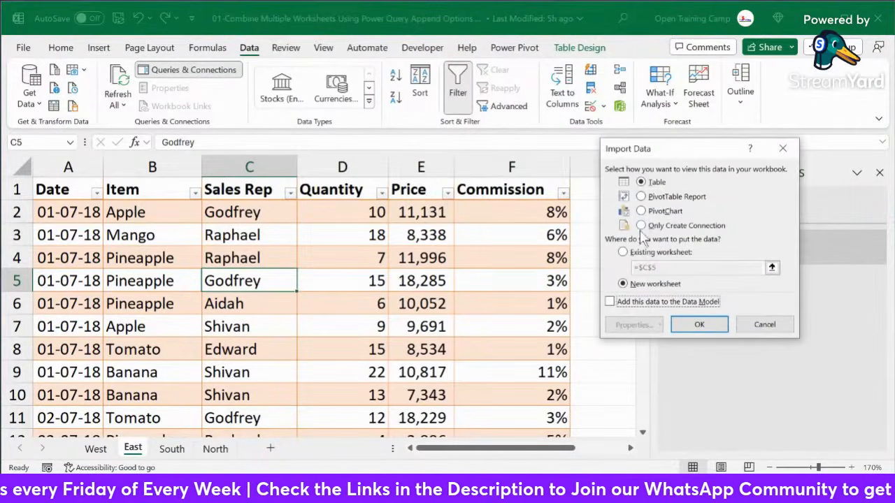
left_click(642, 226)
left_click(700, 325)
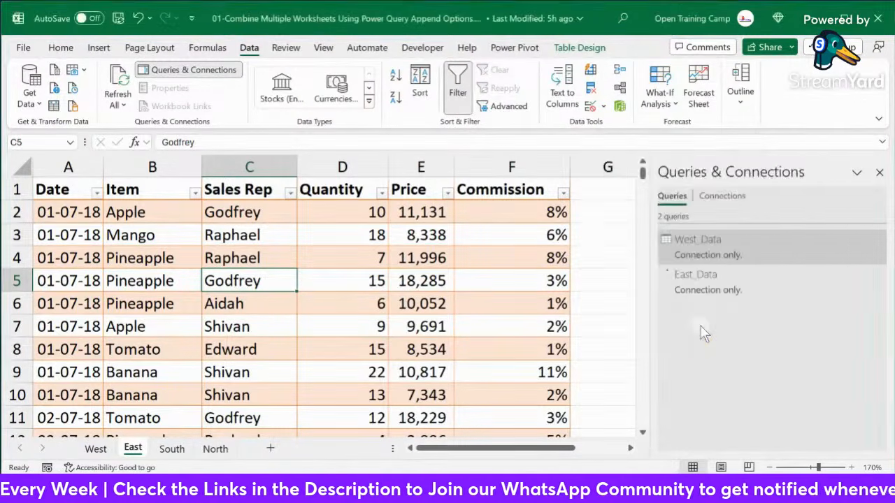
Load the South sheet's table into the Power Query Editor from its table range
left_click(175, 460)
left_click(273, 283)
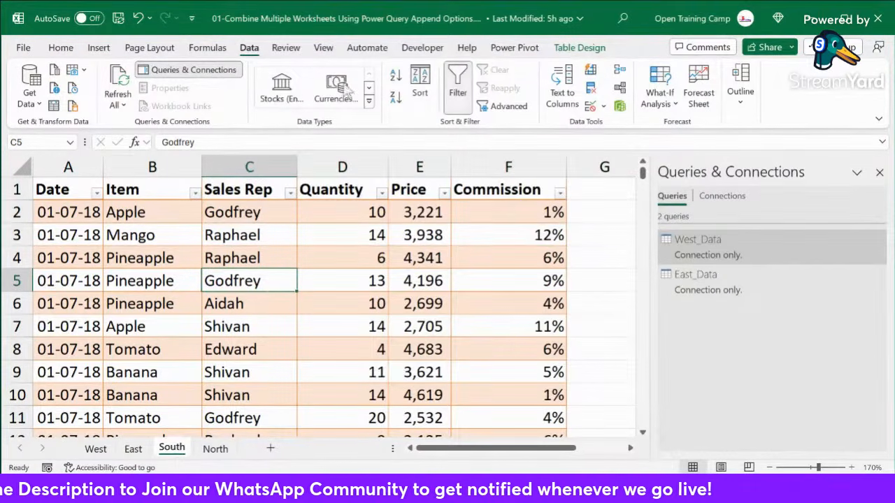
left_click(53, 106)
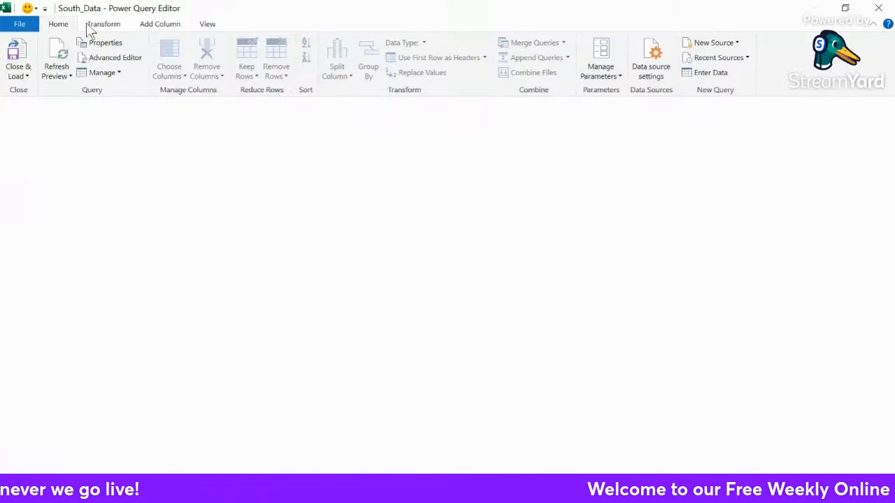
Add a custom column named Region to the South_Data query with the formula = "South"
left_click(160, 25)
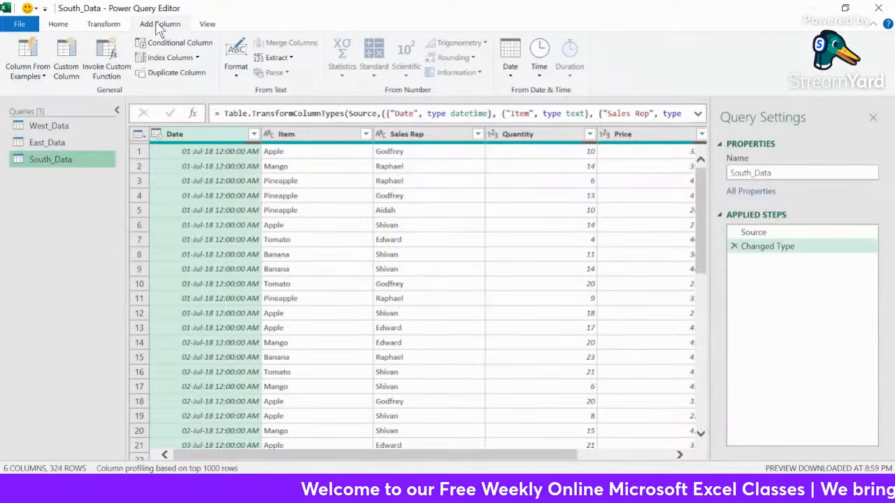
left_click(67, 60)
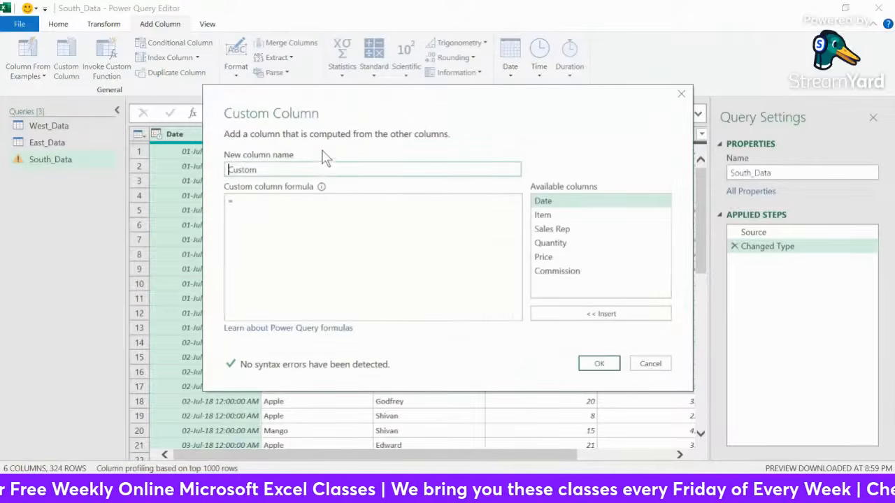
left_click_drag(266, 169, 225, 172)
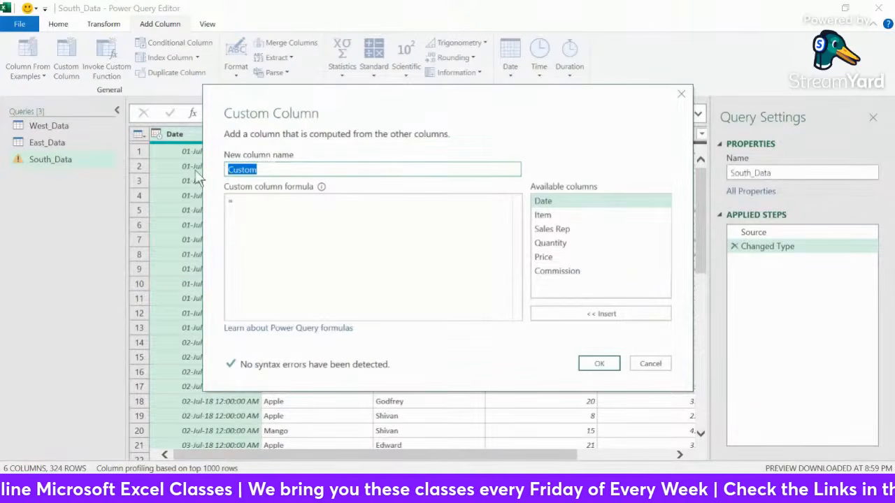
type("Region")
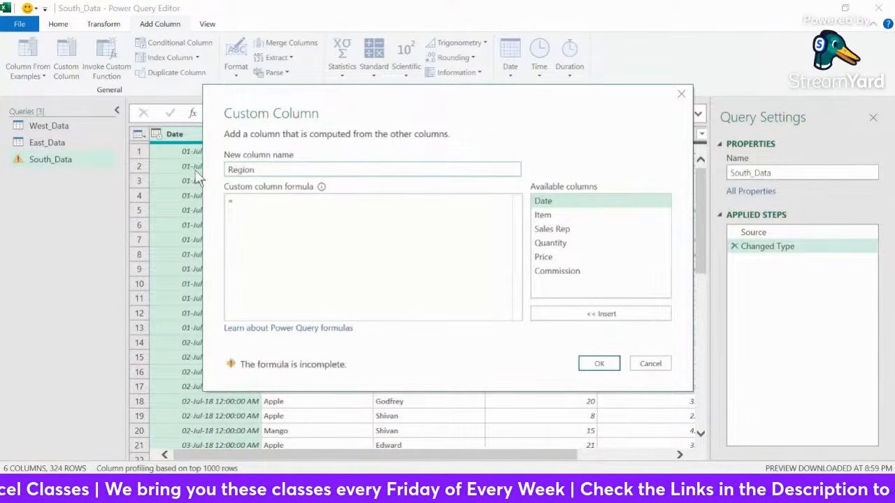
left_click(256, 202)
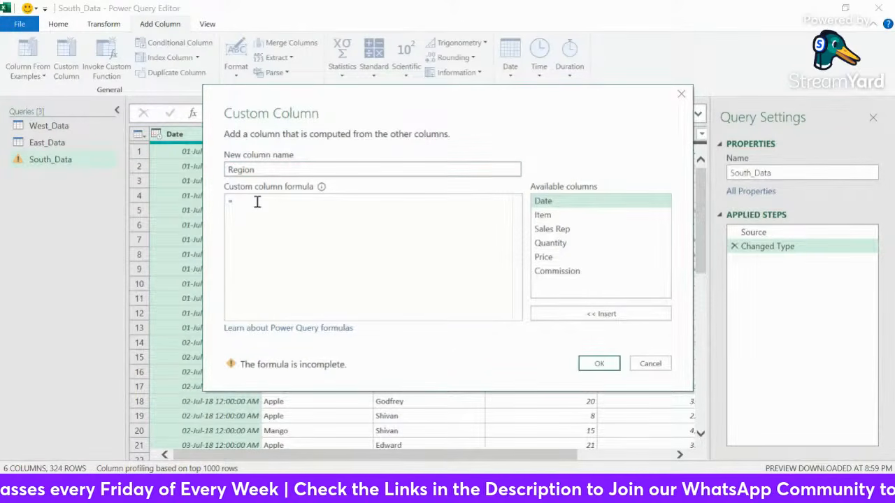
type("\"")
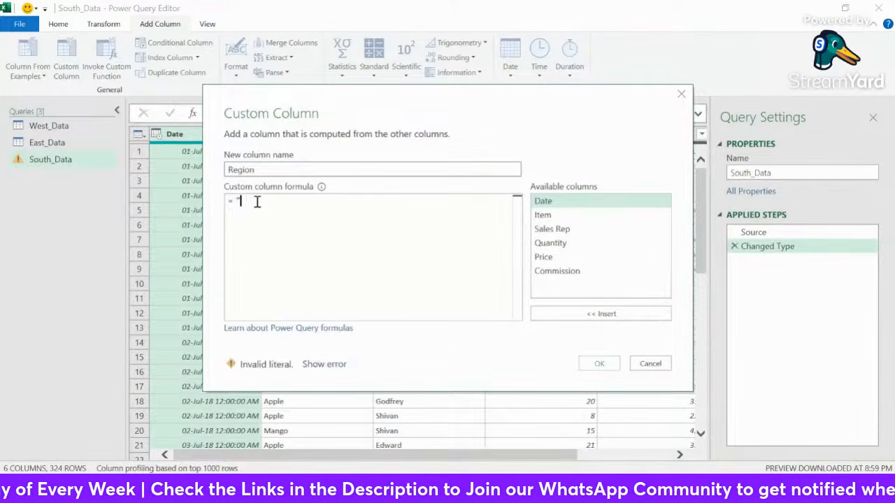
type("South\"")
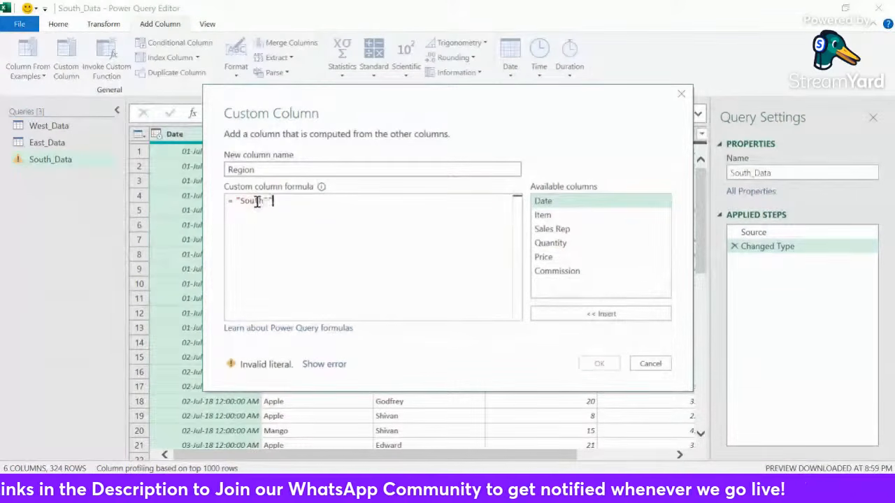
key("BackSpace")
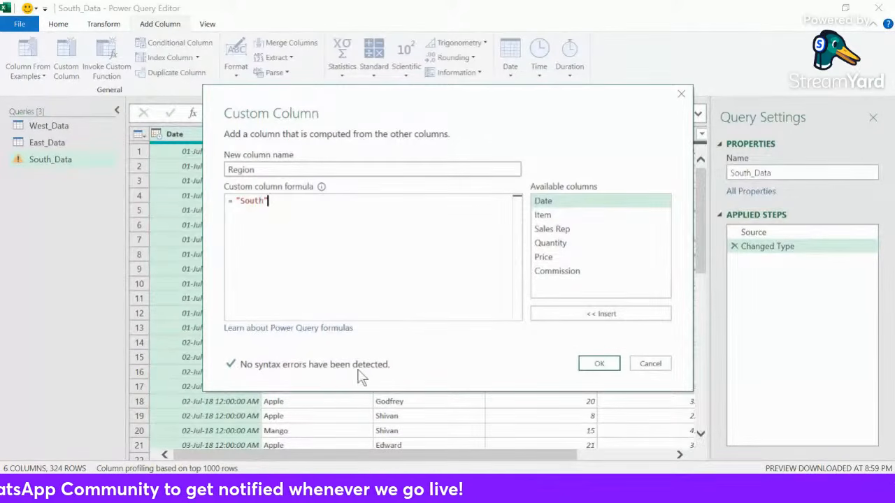
left_click(600, 365)
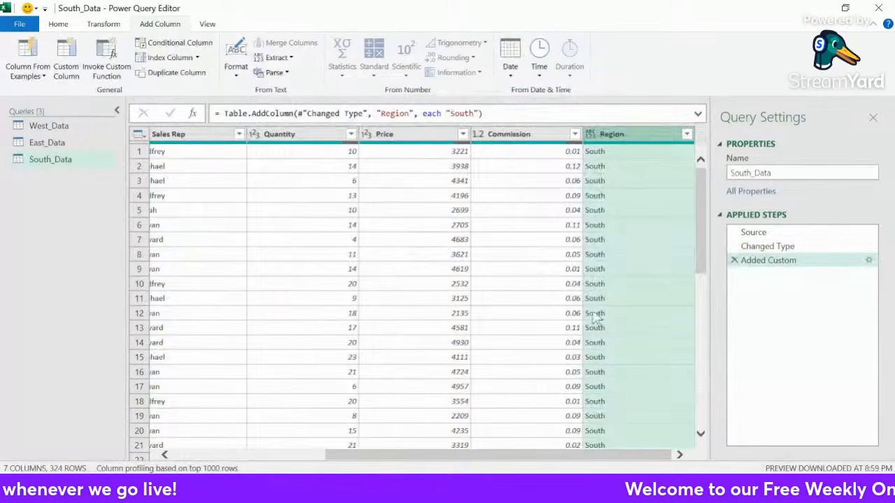
Move the Region column to the front of the South_Data query and set the Date column's data type to Date
left_click_drag(625, 131, 122, 166)
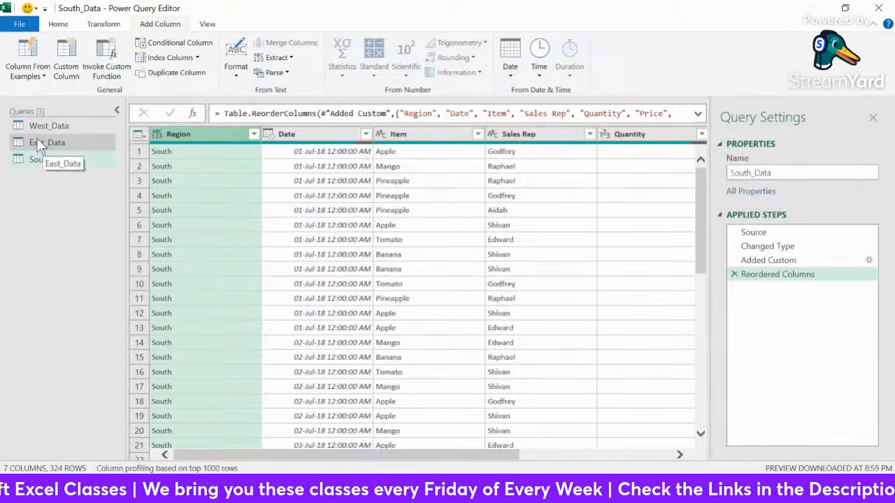
left_click(269, 135)
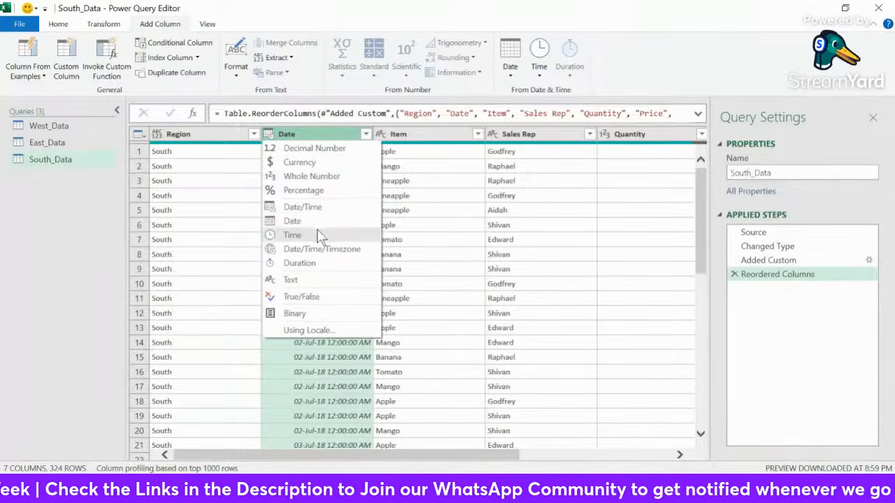
left_click(290, 222)
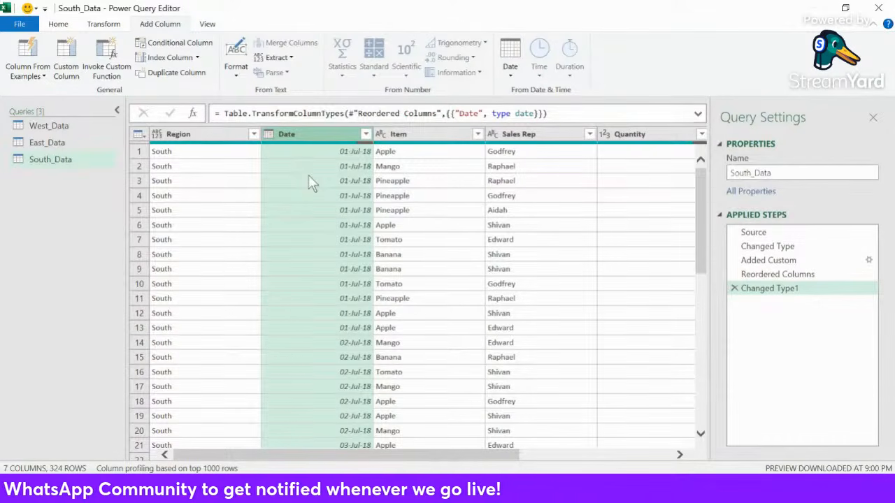
left_click_drag(348, 458, 248, 460)
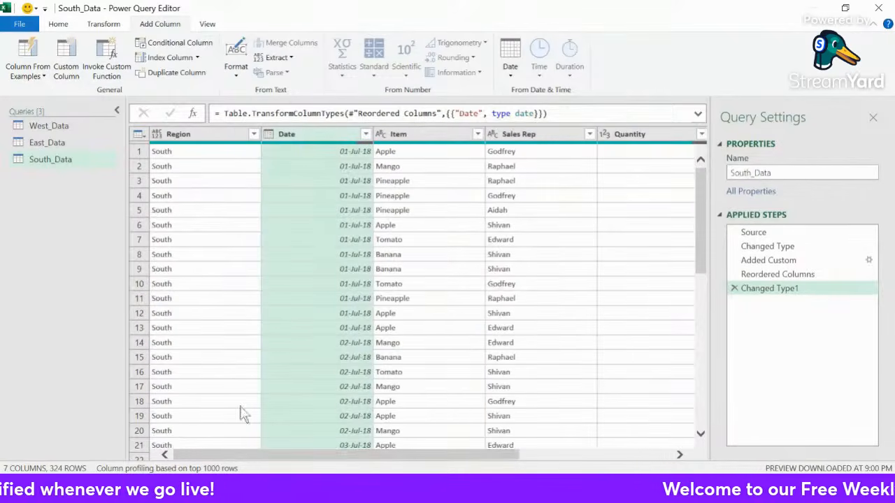
Close the editor and load the South_Data query to the workbook as Only Create Connection
left_click(21, 24)
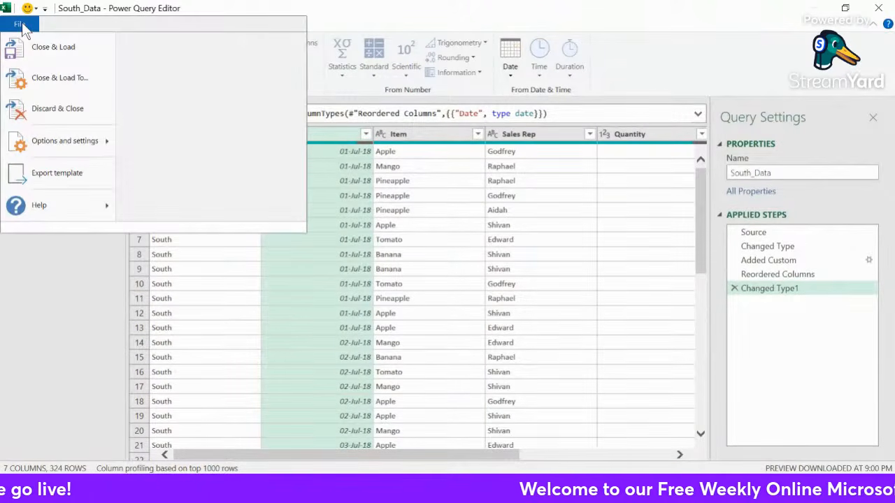
left_click(46, 79)
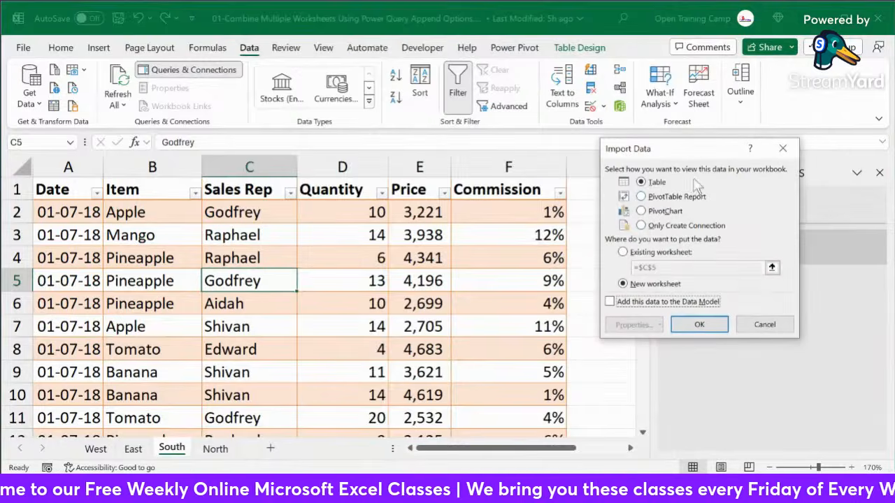
left_click(642, 226)
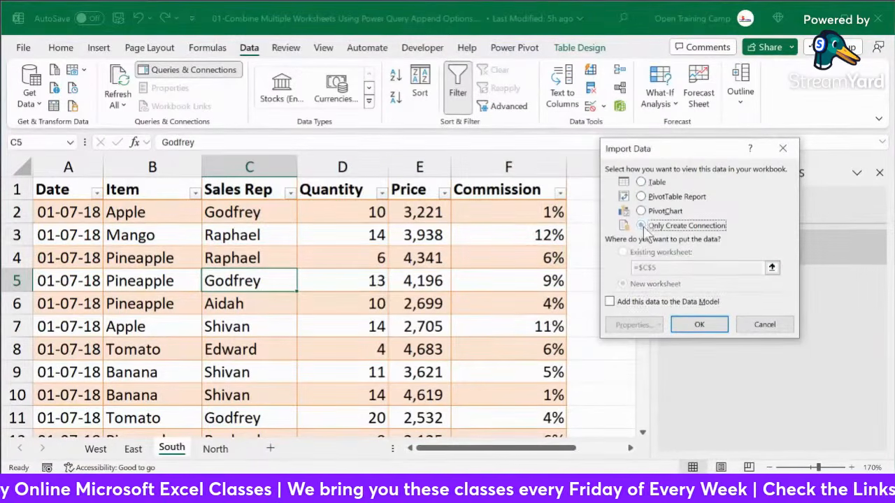
left_click(699, 325)
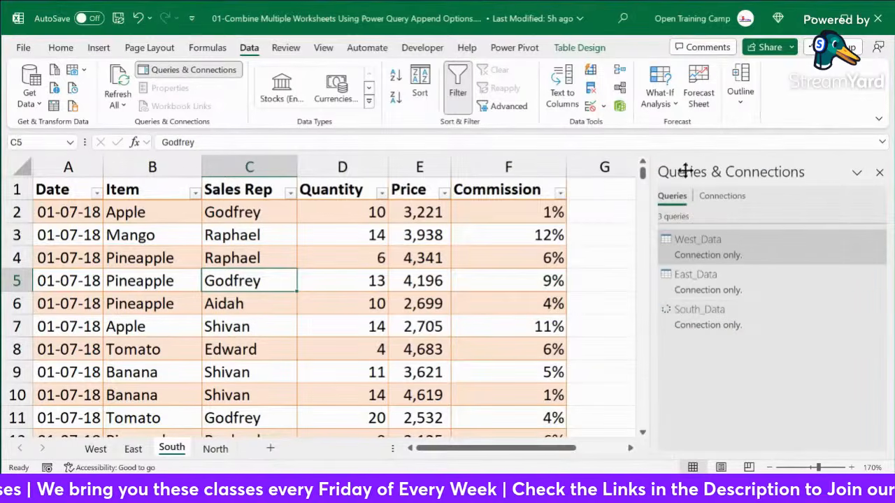
Load the North sheet's table into the Power Query Editor from its table range
left_click(215, 449)
left_click(257, 264)
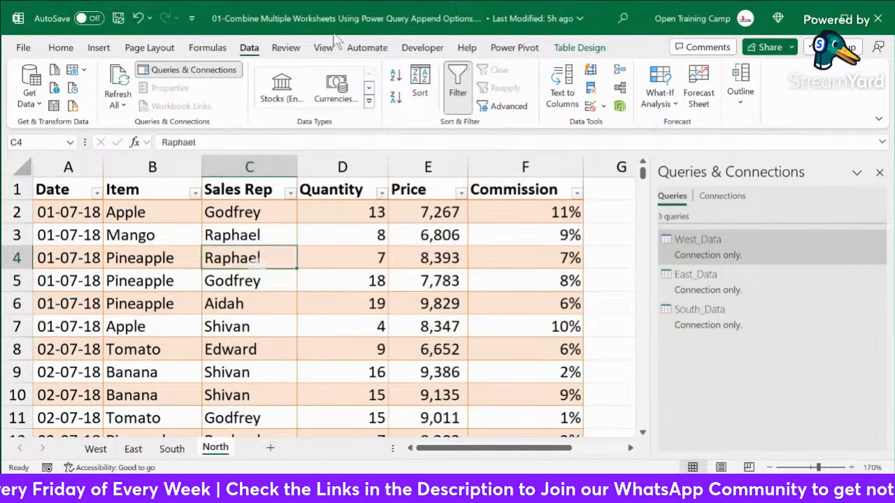
left_click(56, 107)
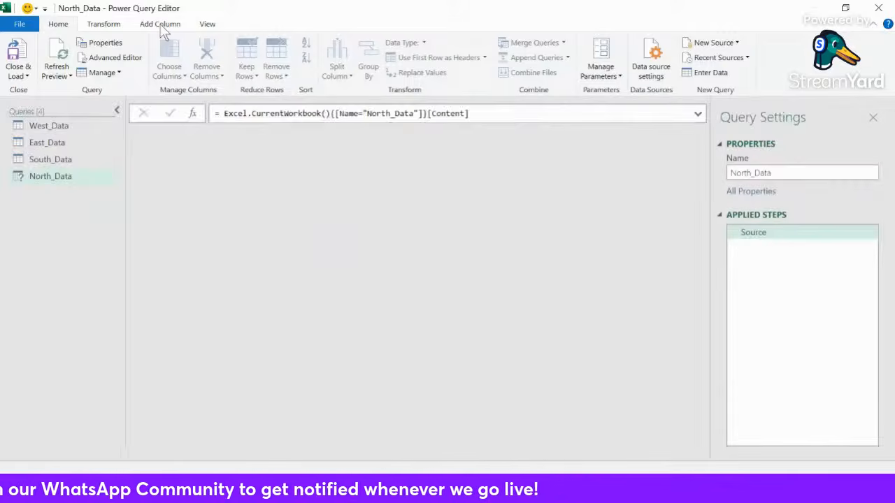
Add a custom column named Region to the North_Data query with the formula = "Noth"
left_click(161, 25)
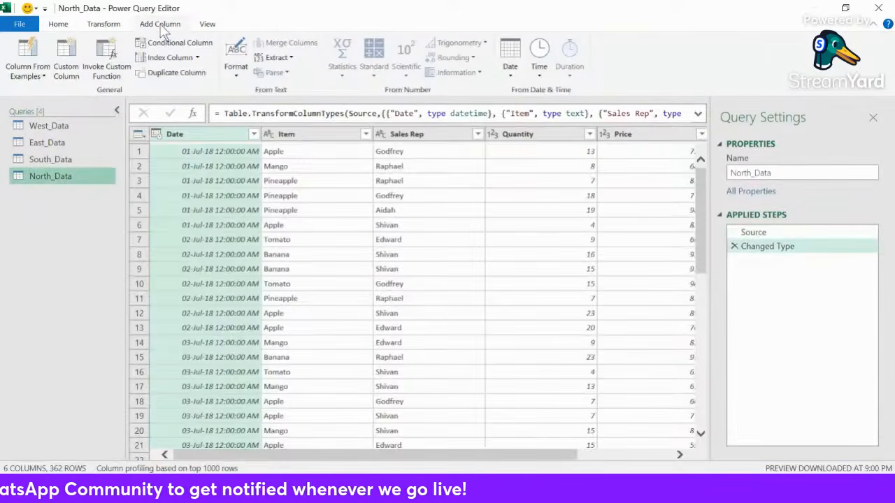
left_click(66, 60)
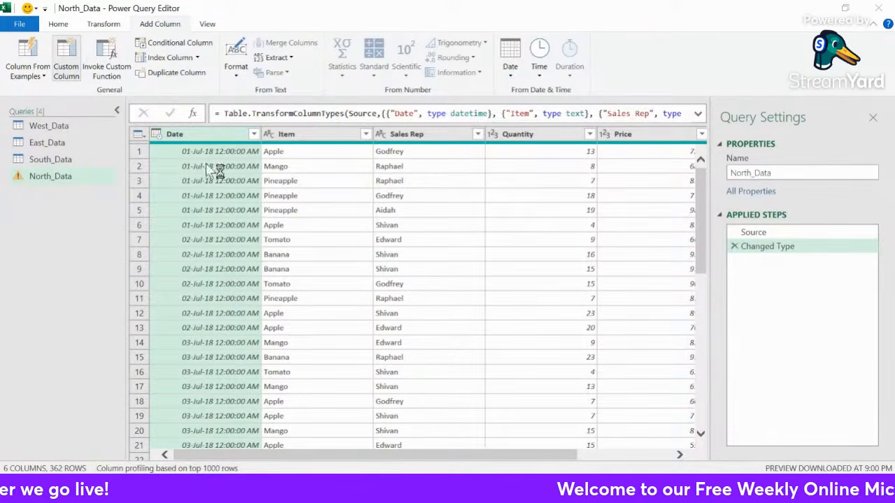
key("ctrl+a")
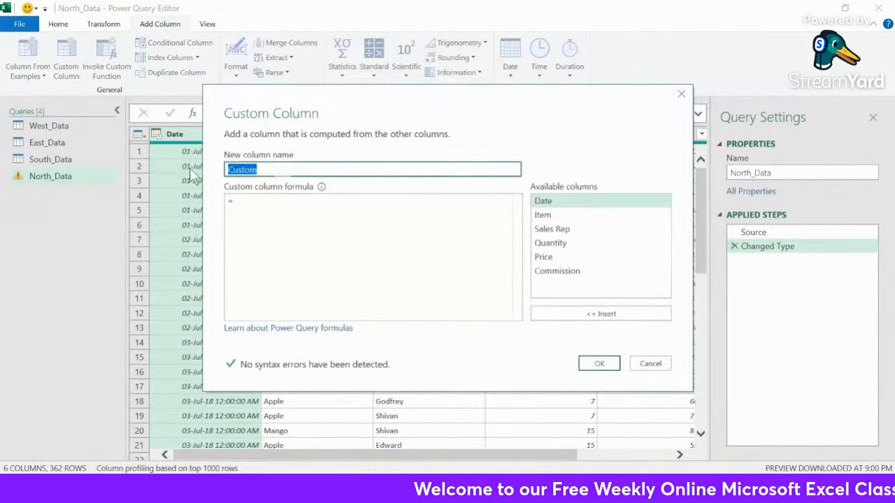
key("BackSpace")
type("Region")
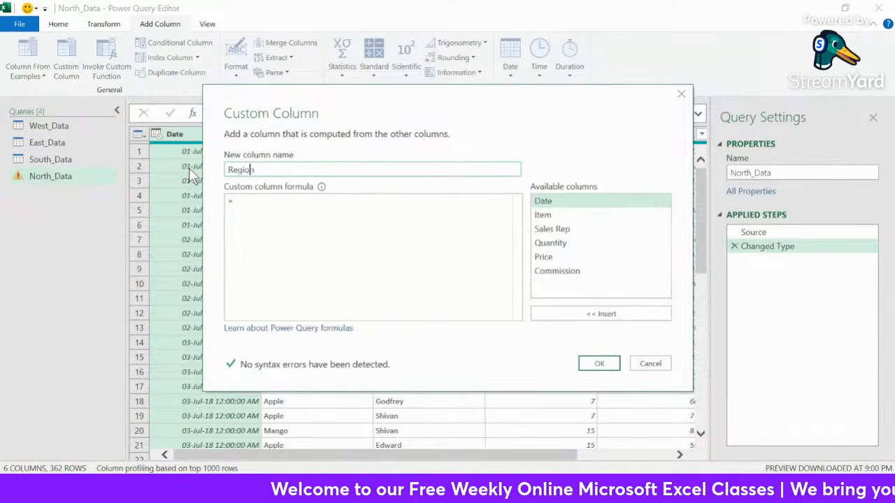
key("Tab")
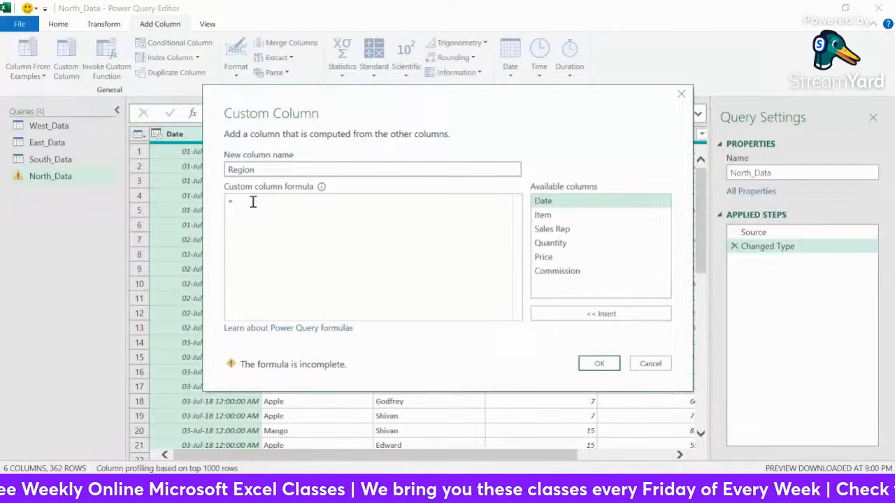
type("\"North\"\"")
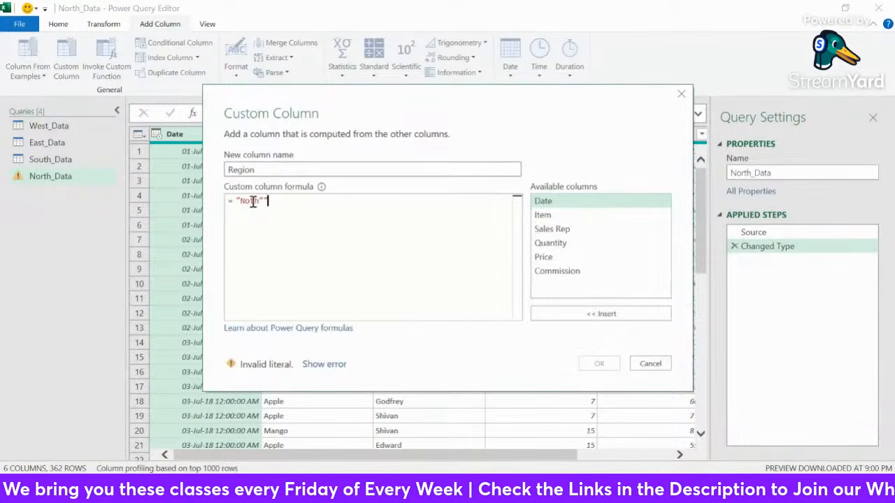
key("BackSpace")
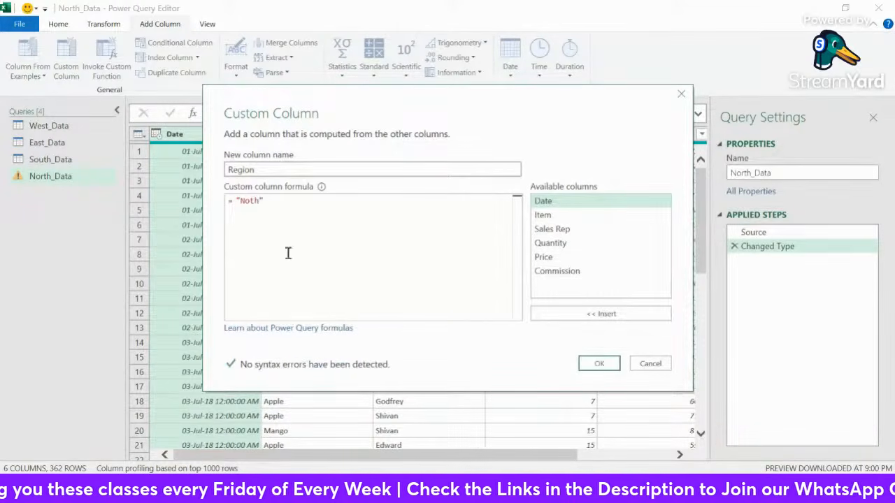
left_click(599, 365)
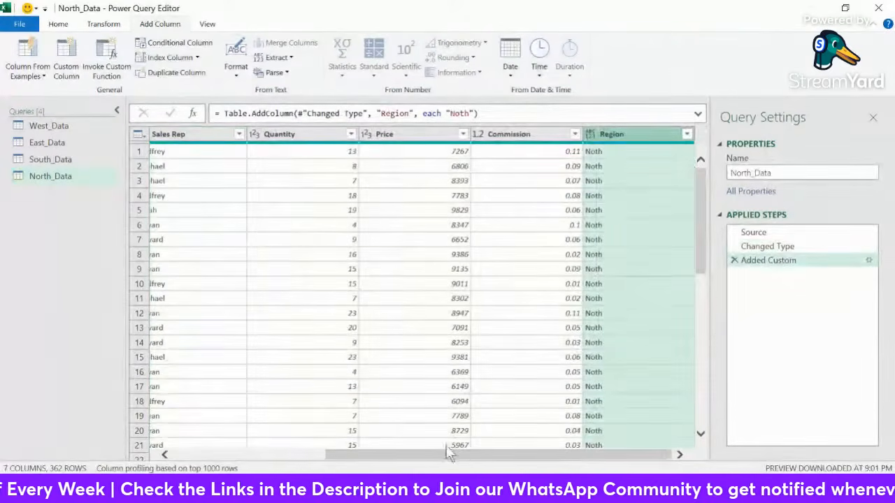
Close the editor and load the North_Data query to the workbook as Only Create Connection
left_click_drag(472, 456, 262, 466)
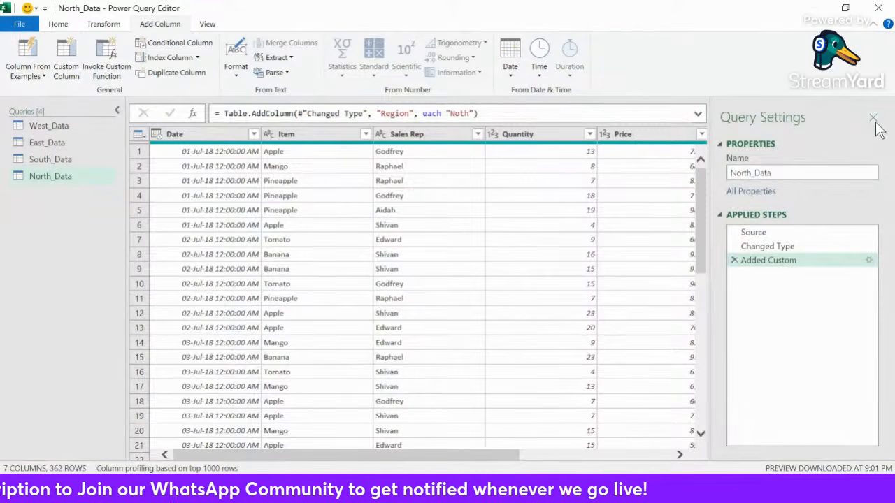
left_click(21, 23)
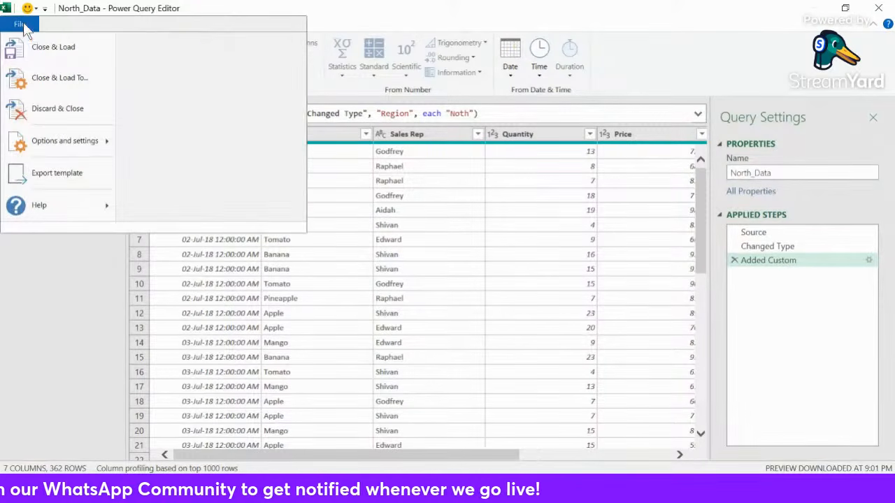
left_click(42, 77)
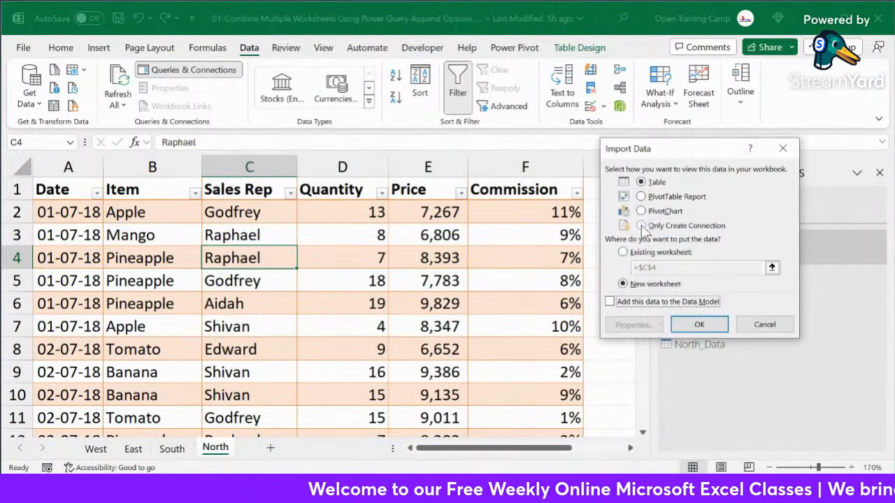
left_click(642, 226)
left_click(699, 324)
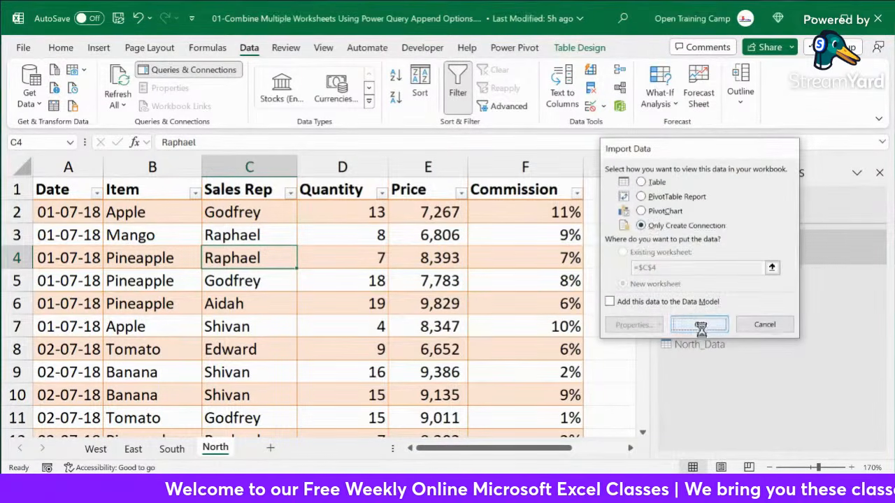
Go through the West_Data, East_Data, South_Data and North_Data queries and preview the contents of West_Data
left_click(689, 242)
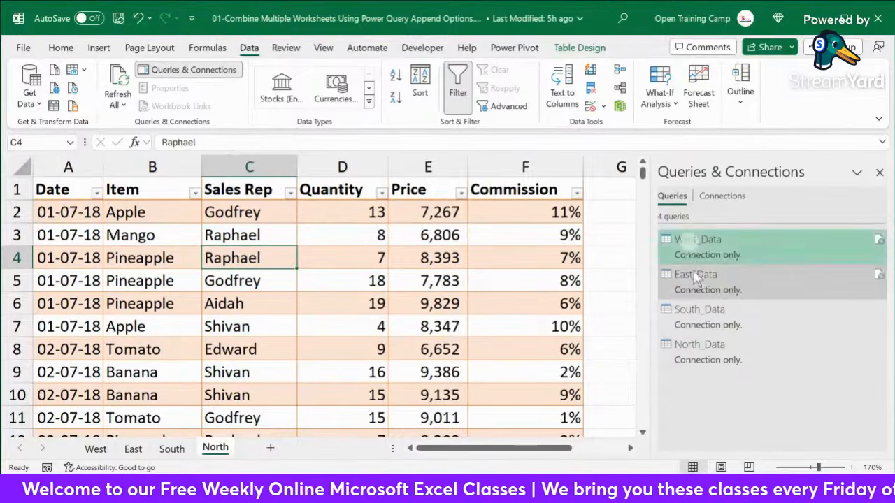
left_click(693, 272)
left_click(694, 313)
left_click(694, 348)
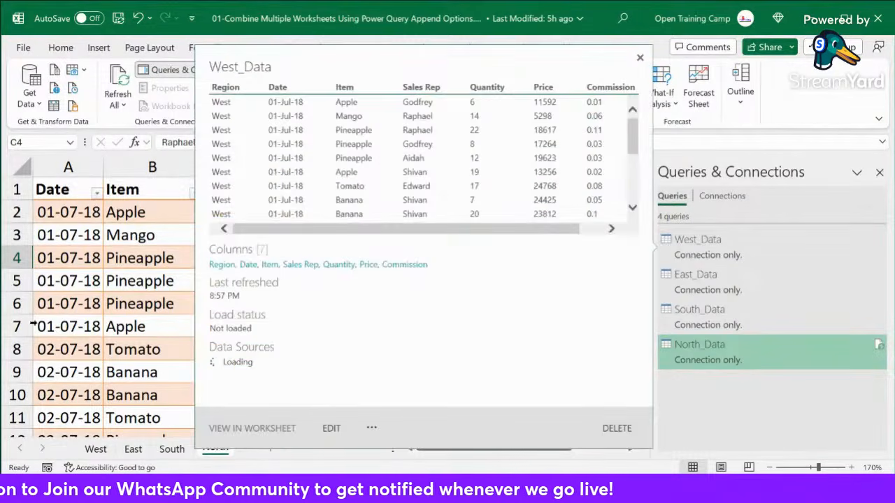
left_click(143, 297)
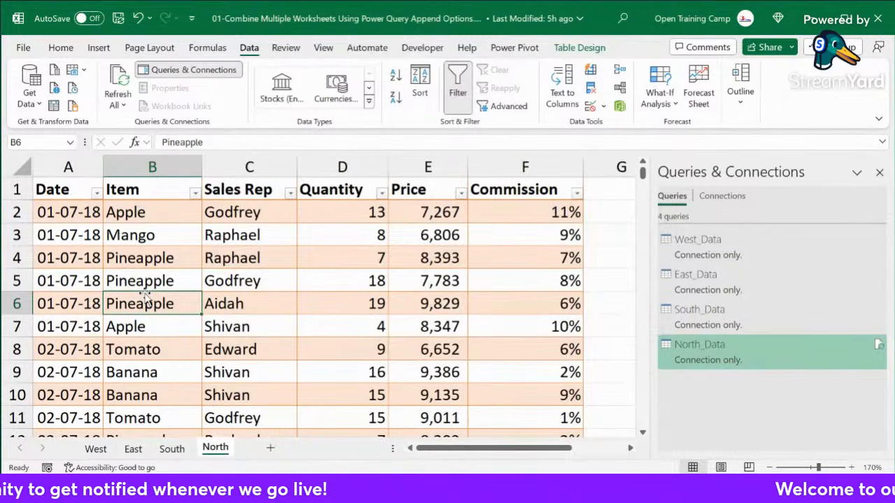
left_click(693, 247)
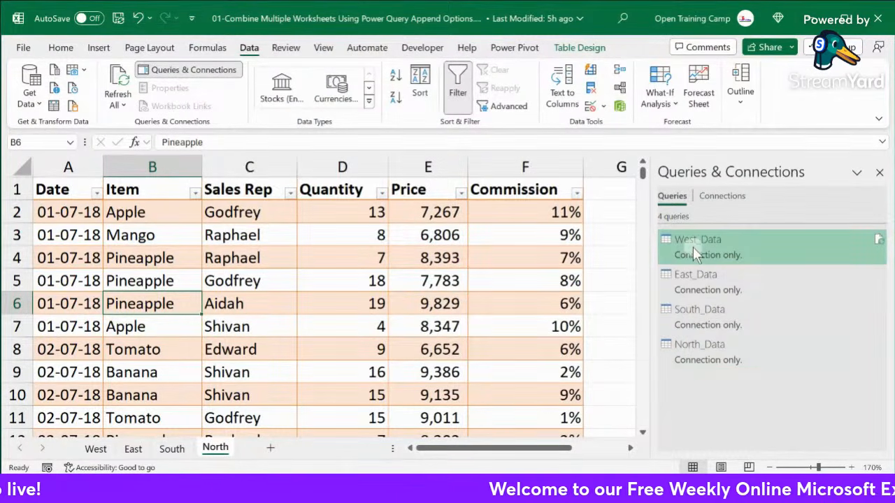
right_click(693, 247)
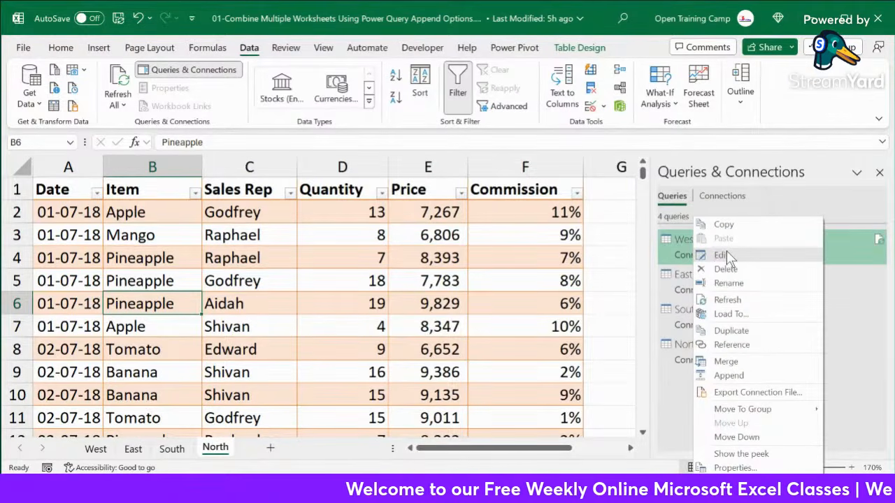
left_click(482, 280)
mouse_move(705, 248)
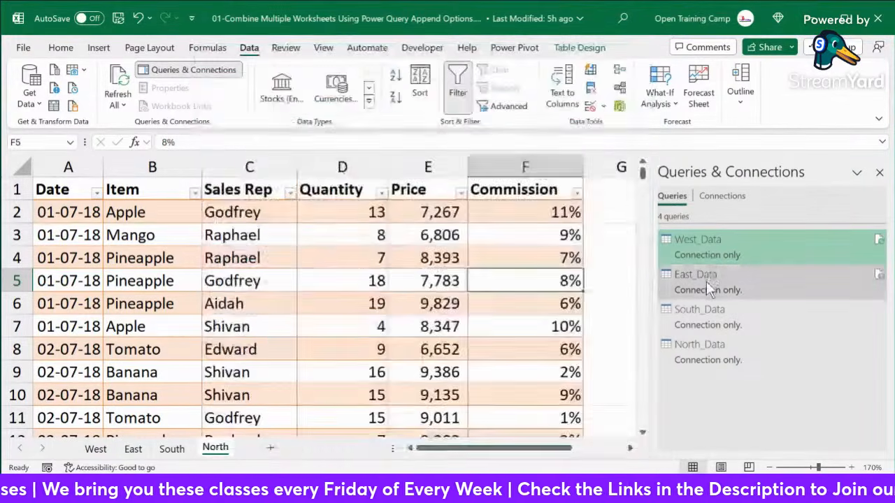
mouse_move(706, 281)
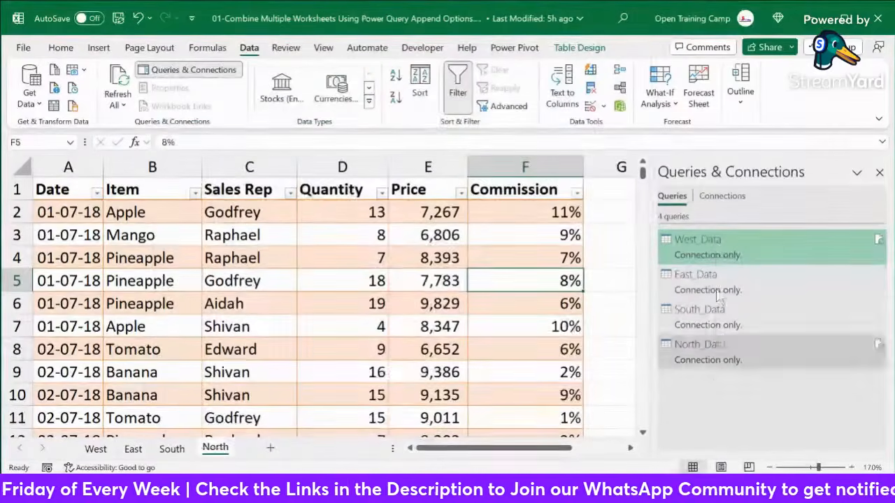
Start an Append from the West_Data query and set it to combine three or more tables
right_click(719, 251)
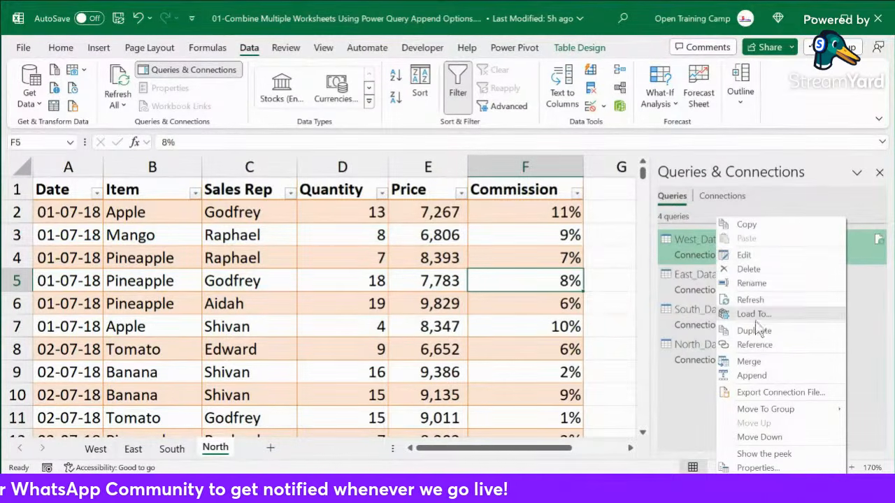
left_click(750, 378)
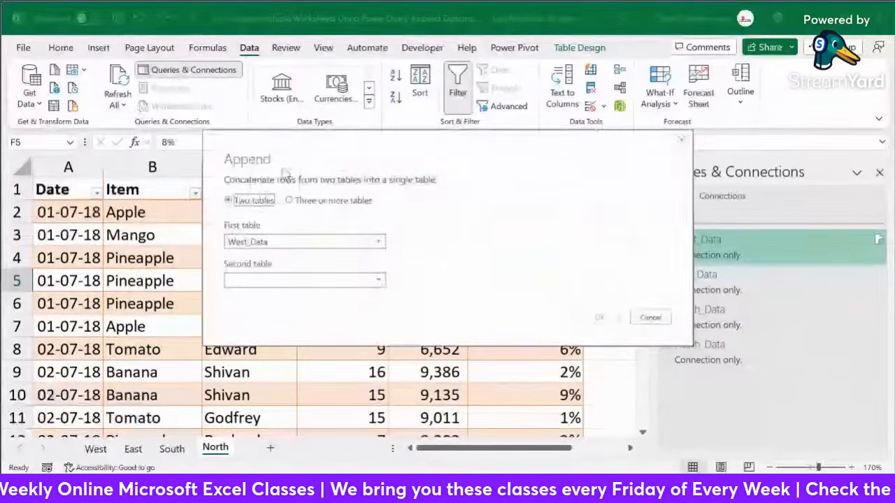
left_click_drag(311, 140, 219, 171)
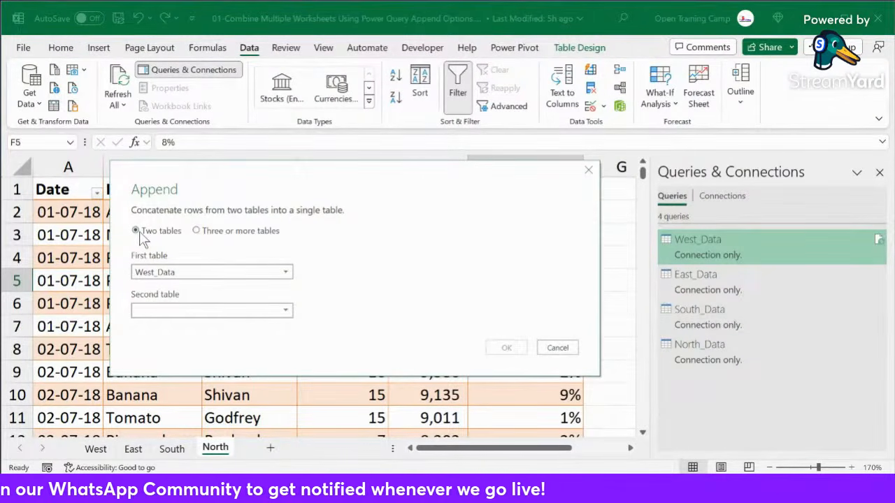
left_click(198, 233)
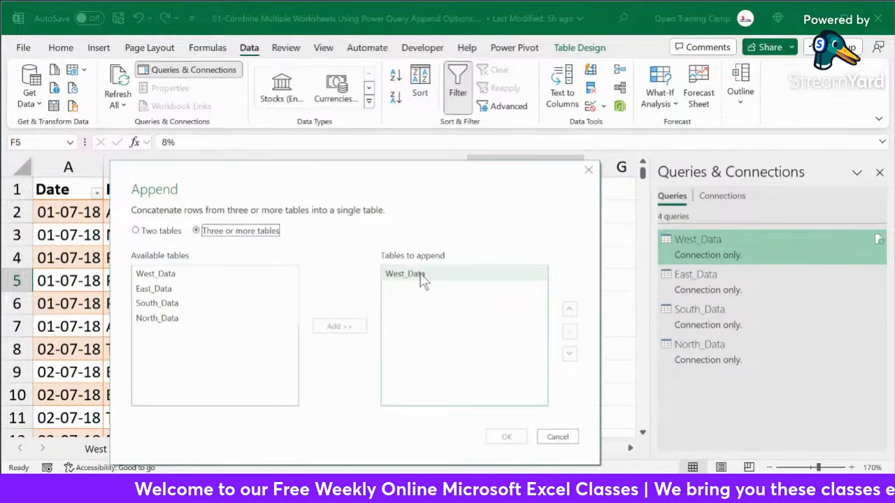
Add East_Data, South_Data and North_Data to the tables to append after West_Data
left_click(152, 292)
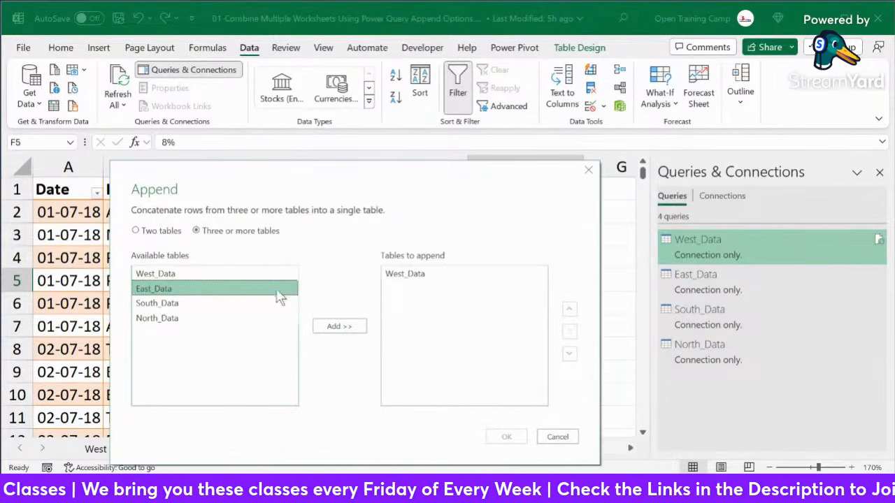
left_click(342, 328)
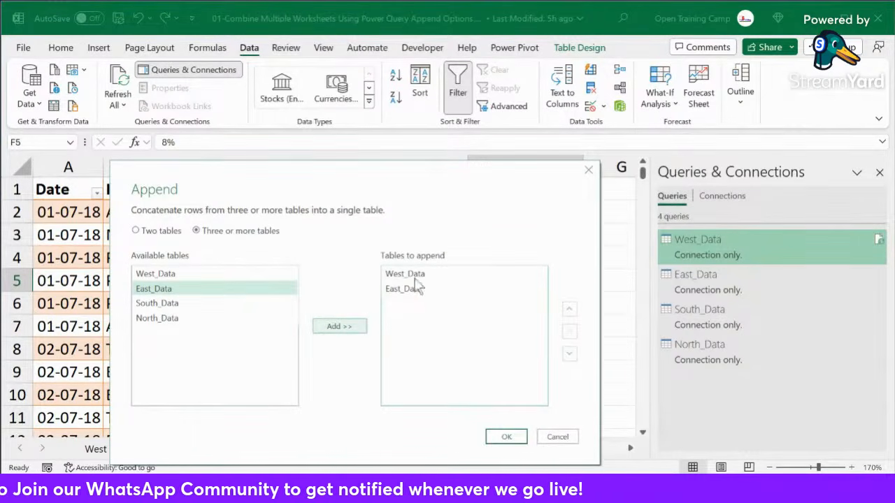
left_click(157, 303)
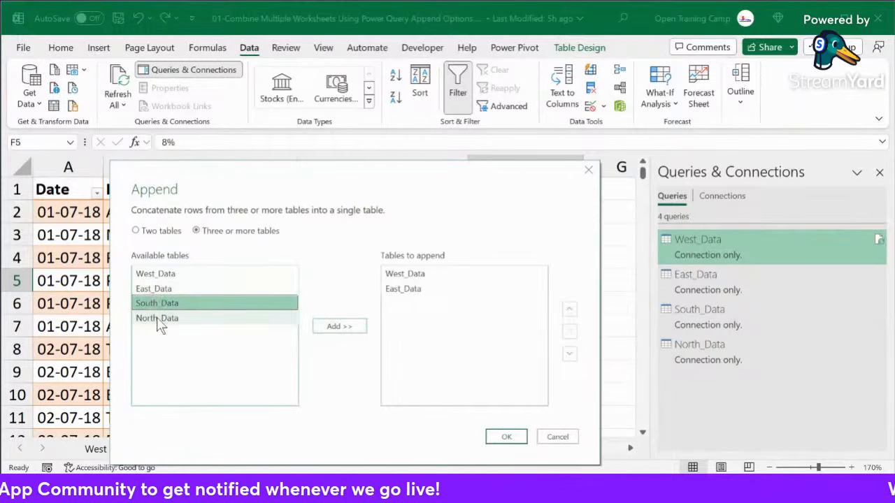
left_click(157, 319, "ctrl")
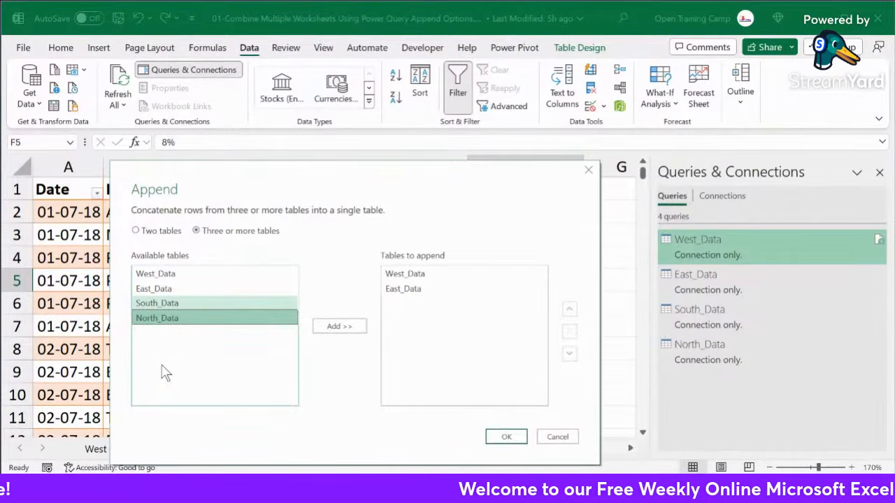
left_click(336, 327)
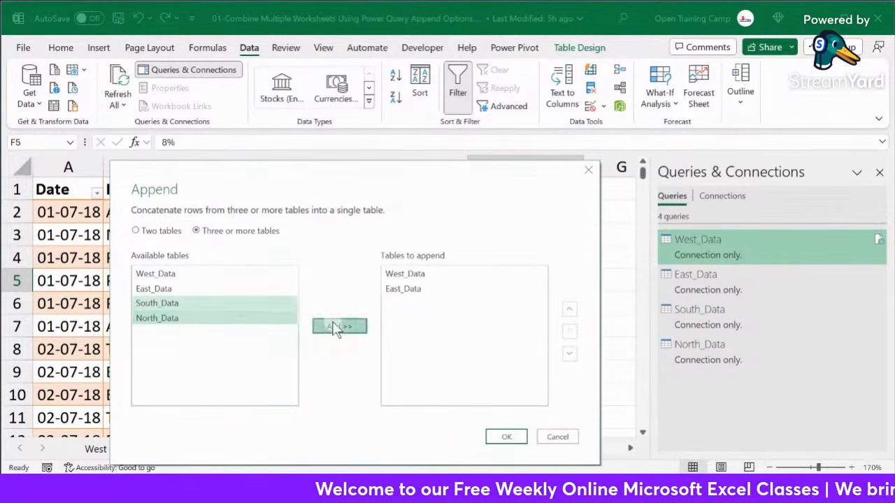
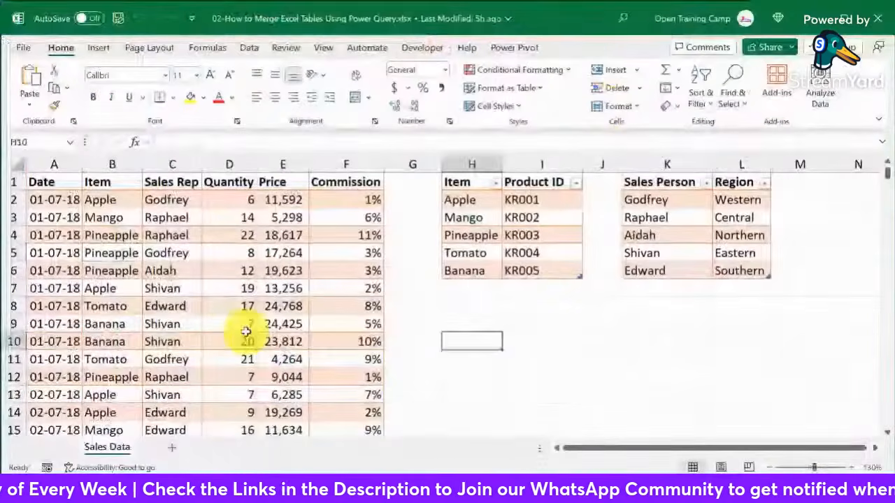
Examine the sales table's rows and its Date, Item, Sales Rep, Quantity, Price and Commission columns on the Sales Data sheet
left_click(246, 329)
scroll(245, 332, "down", 3)
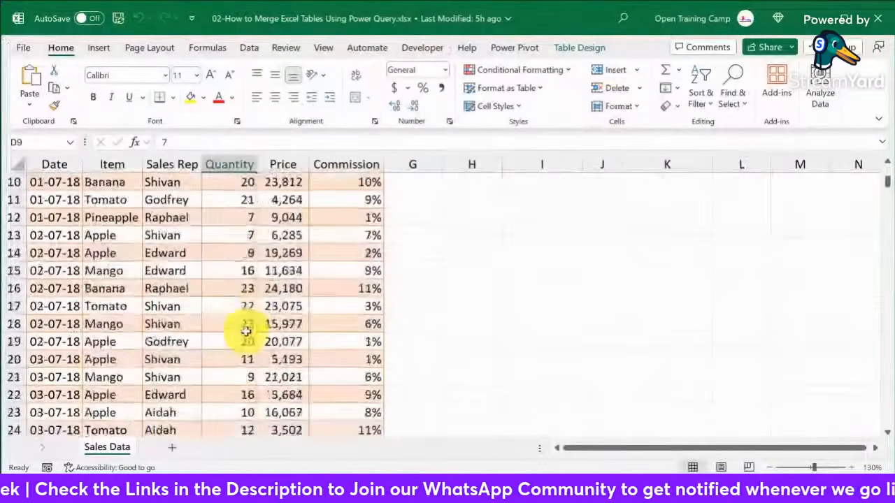
scroll(246, 332, "up", 3)
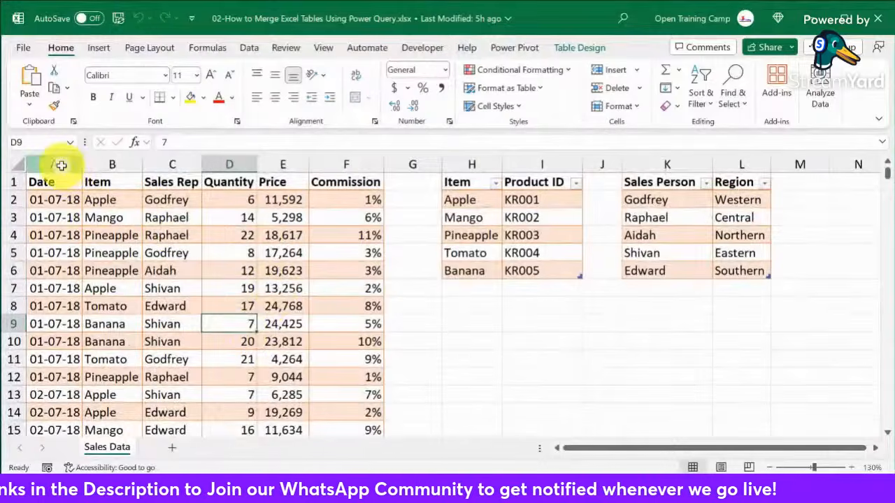
left_click_drag(61, 166, 364, 166)
left_click(110, 271)
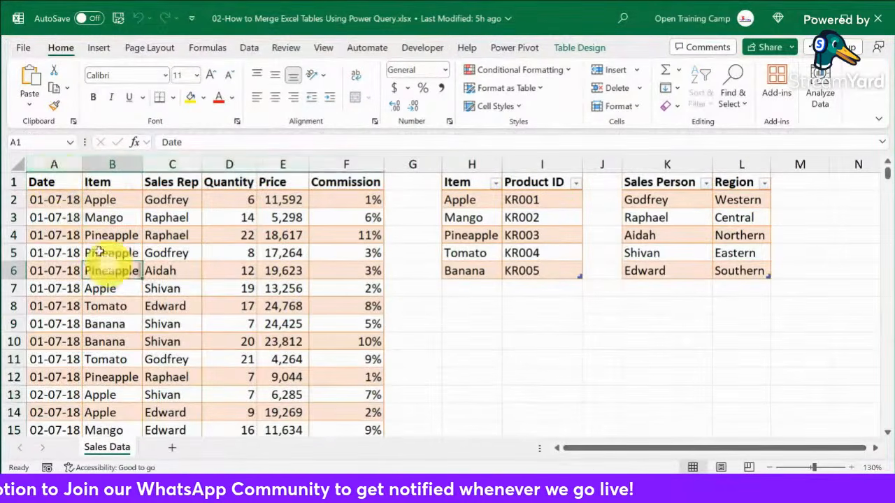
left_click(64, 165)
left_click(123, 162)
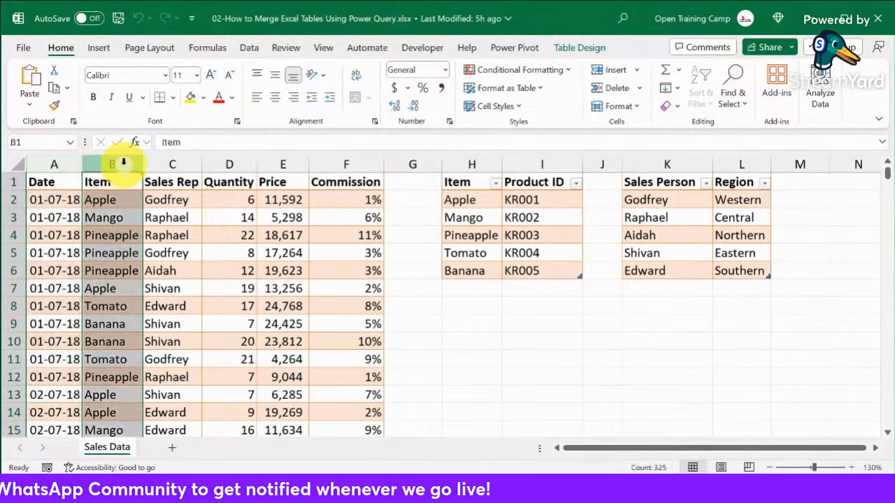
left_click(175, 166)
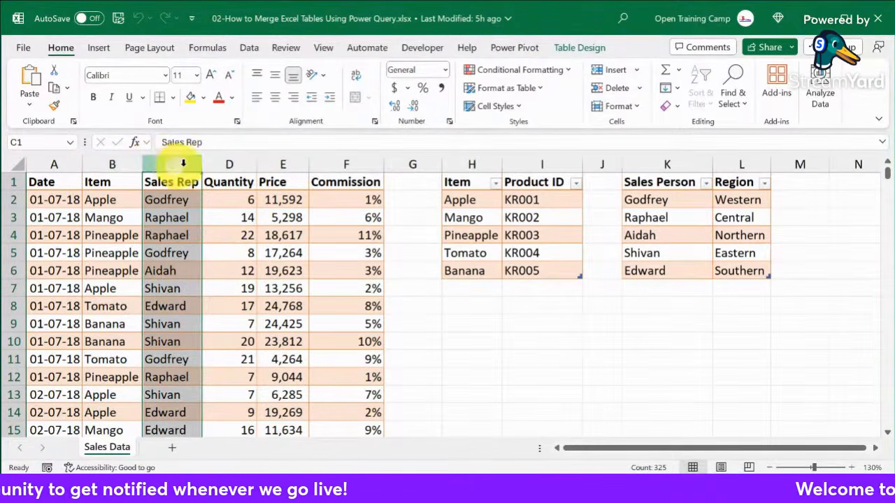
left_click(232, 163)
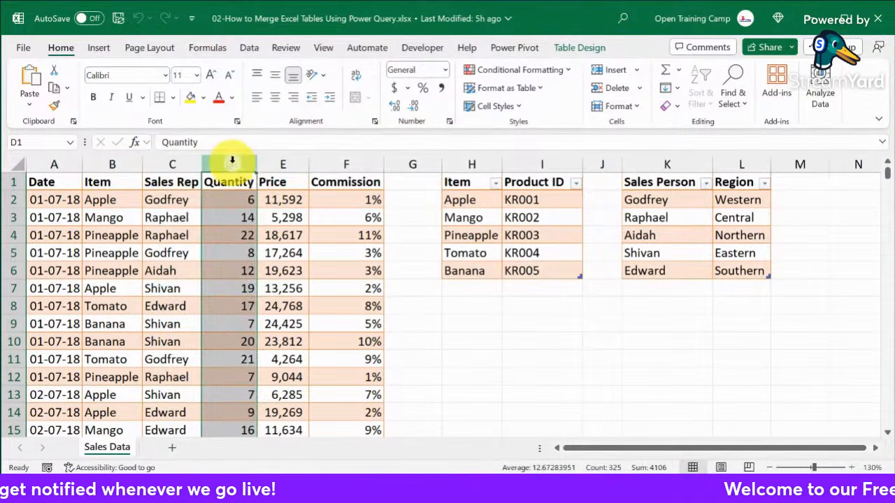
left_click(281, 163)
left_click(347, 161)
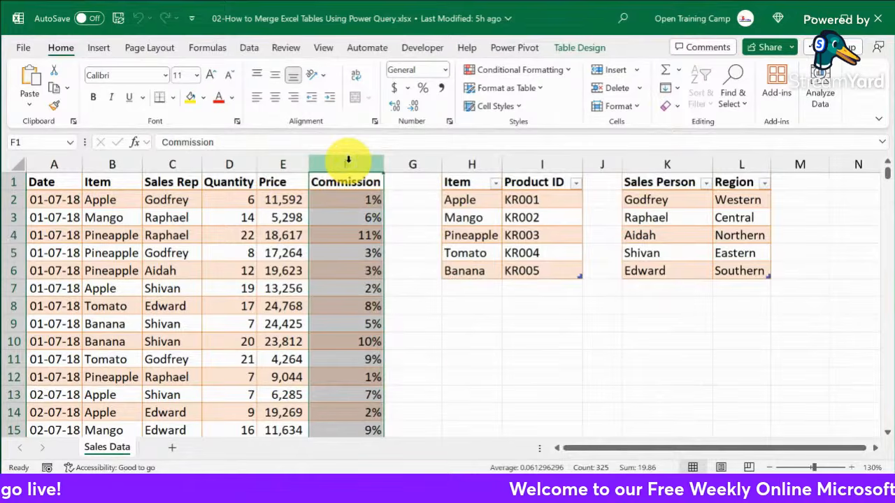
left_click(471, 358)
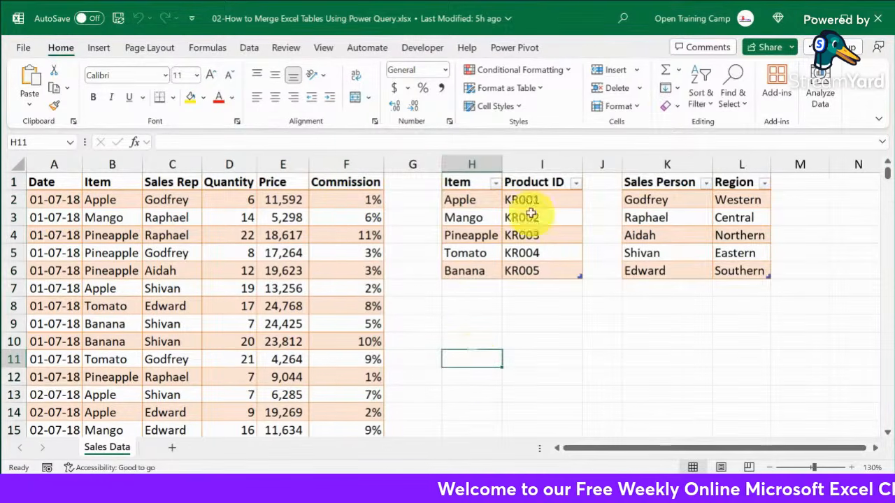
Examine the Item and Product ID lookup table and the Sales Person and Region lookup table beside the sales table
left_click(472, 162)
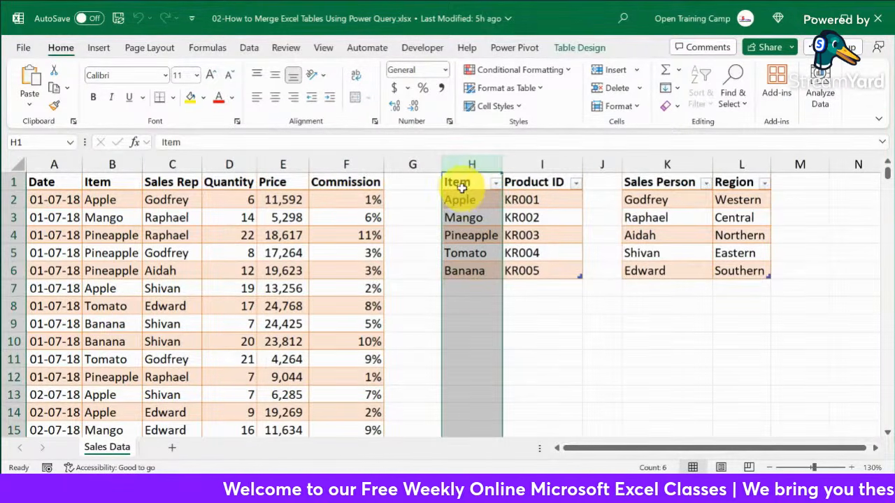
left_click_drag(460, 184, 548, 262)
left_click(484, 219)
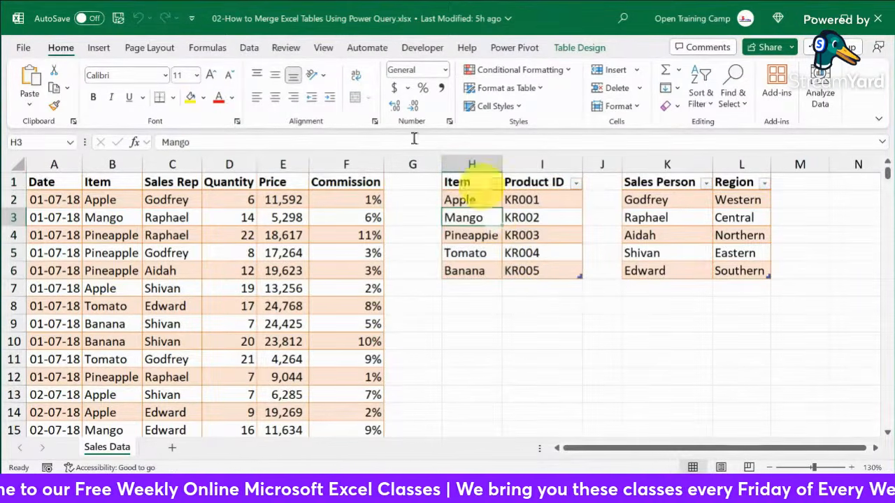
left_click_drag(50, 163, 358, 167)
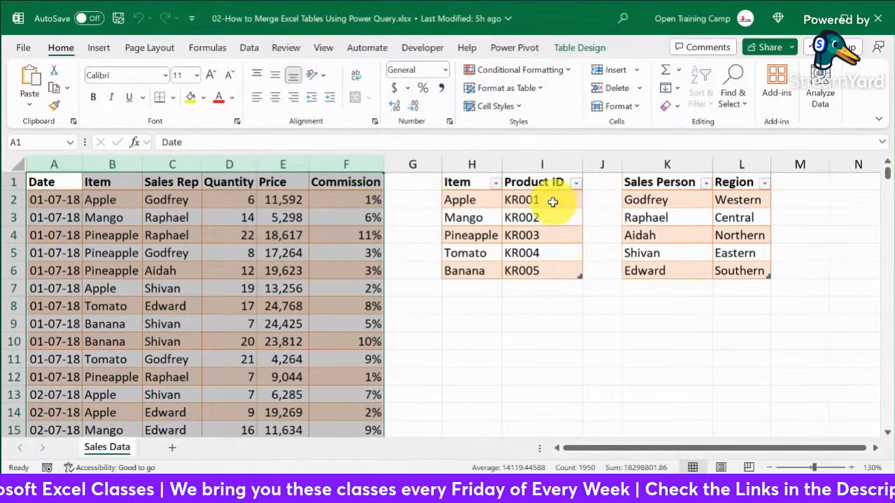
left_click(279, 230)
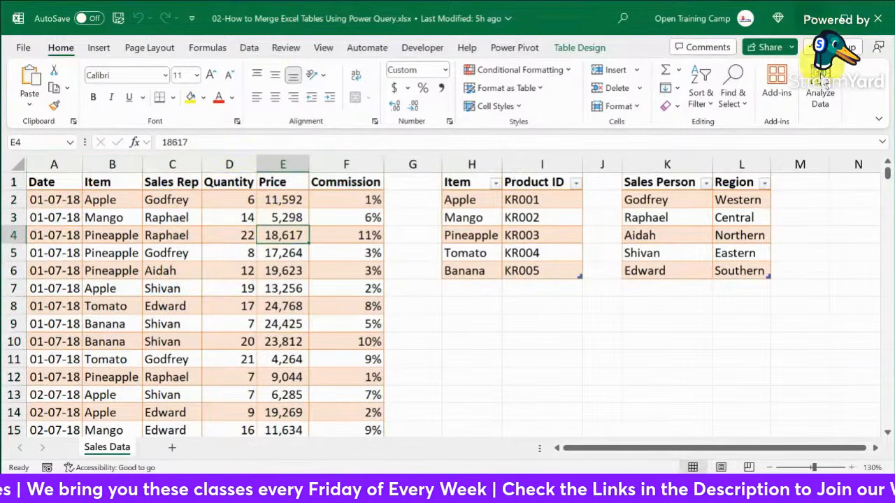
left_click(651, 161)
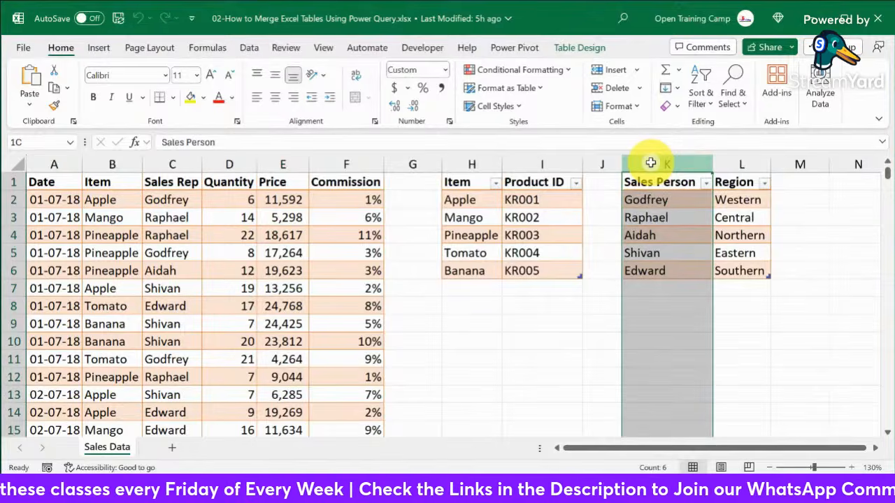
left_click_drag(651, 162, 724, 165)
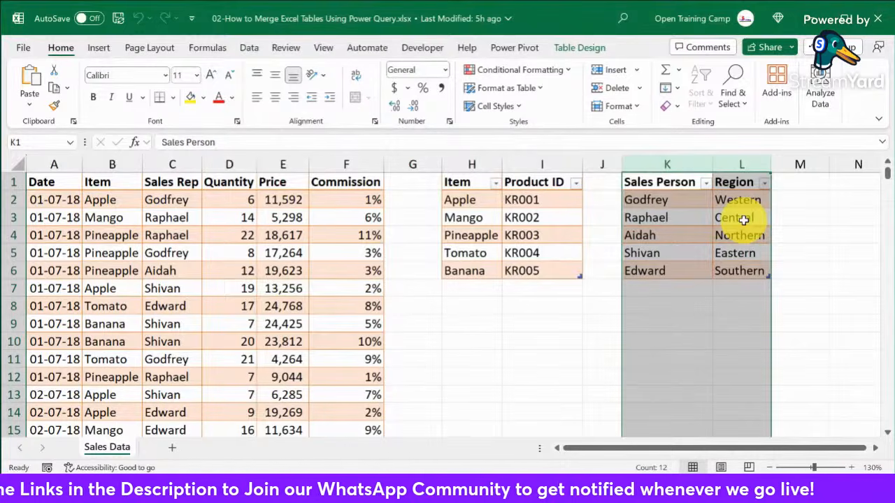
left_click(663, 215)
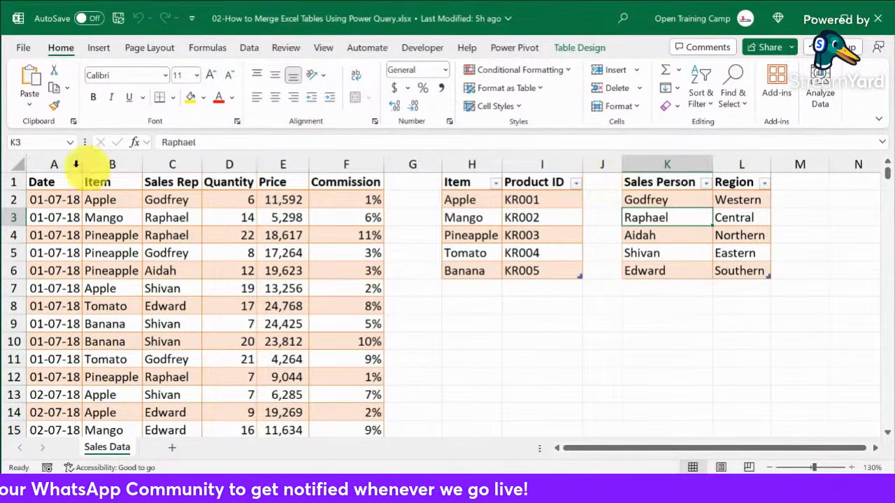
Compare the main sales table's columns with those of the product ID and region lookup tables
left_click_drag(55, 165, 346, 165)
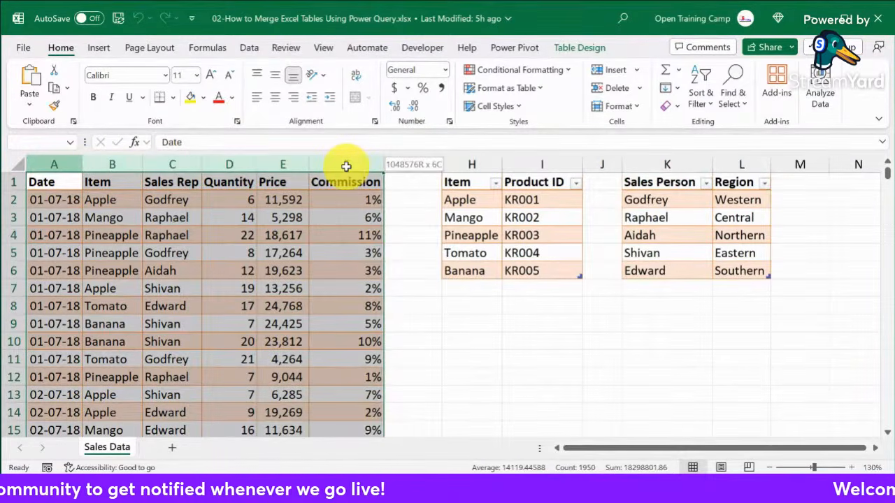
left_click(183, 216)
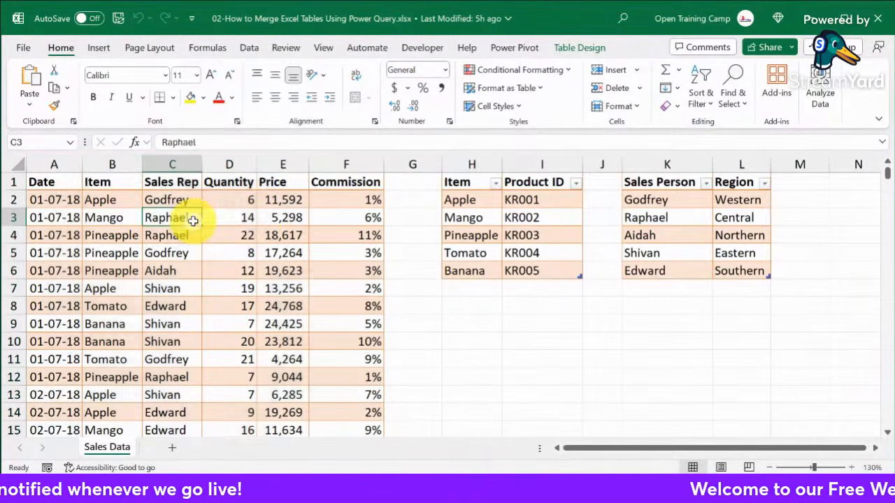
left_click(259, 221)
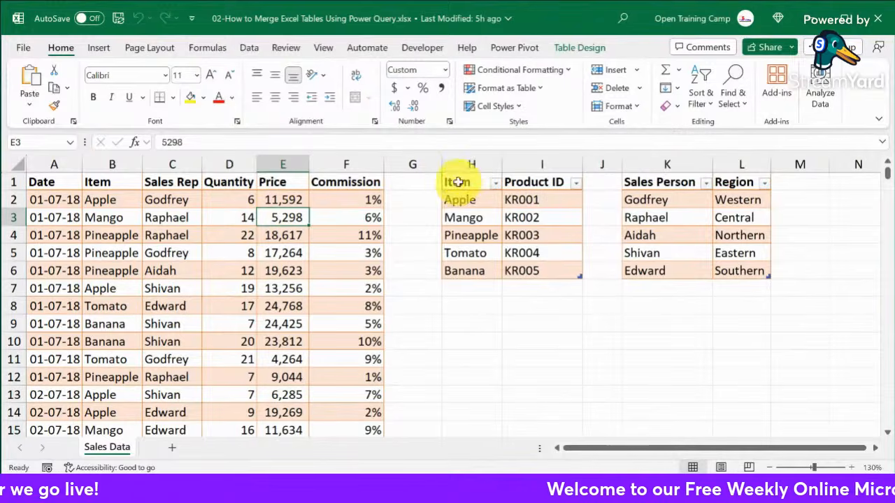
left_click_drag(457, 184, 550, 270)
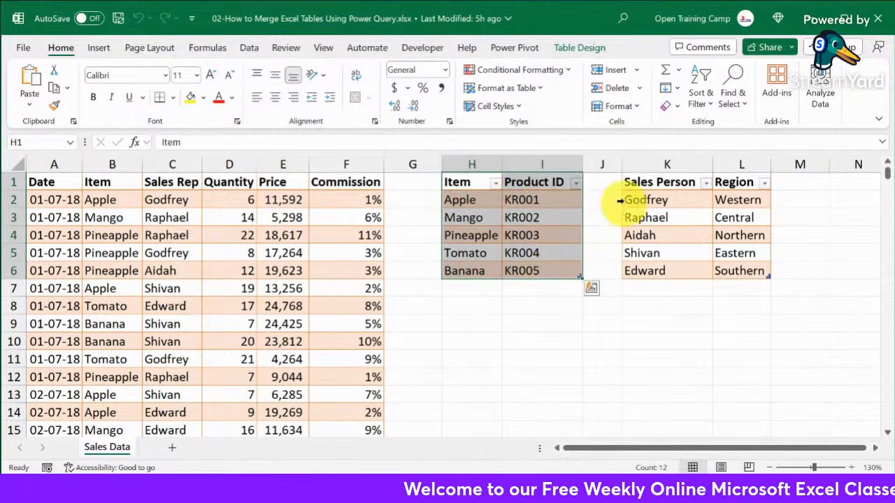
left_click_drag(631, 175, 671, 265)
left_click(670, 337)
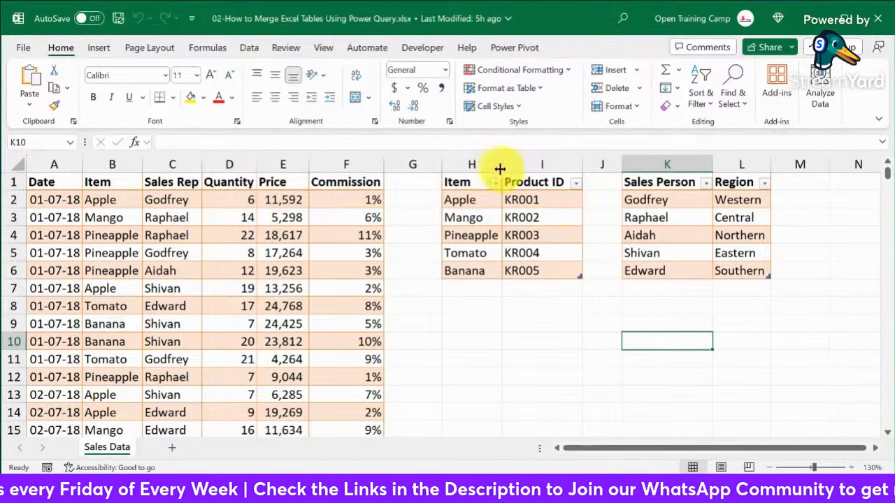
left_click_drag(474, 165, 546, 166)
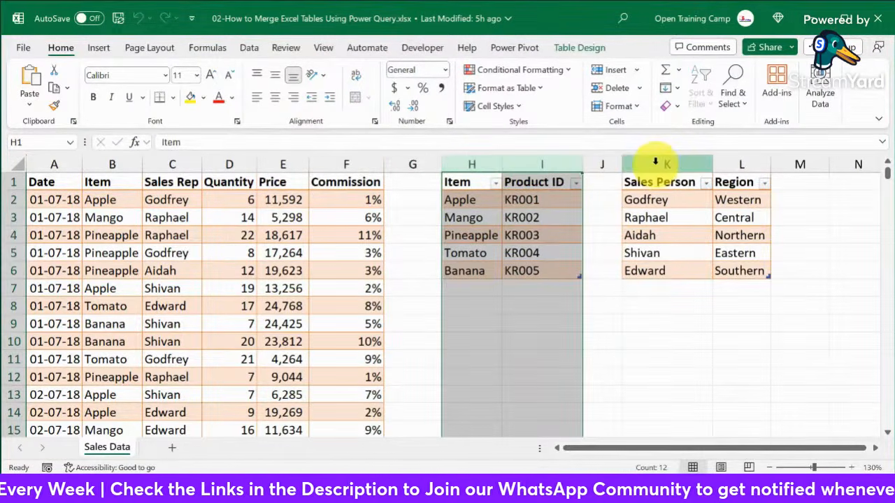
left_click(47, 165)
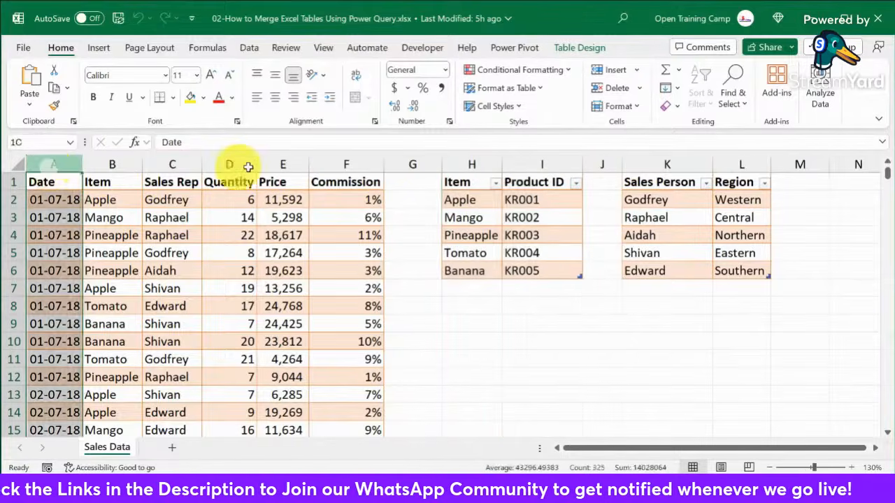
Review the main sales table's Sales Rep, Quantity, Price and Commission columns and its first rows of data
left_click_drag(248, 166, 340, 169)
left_click(282, 235)
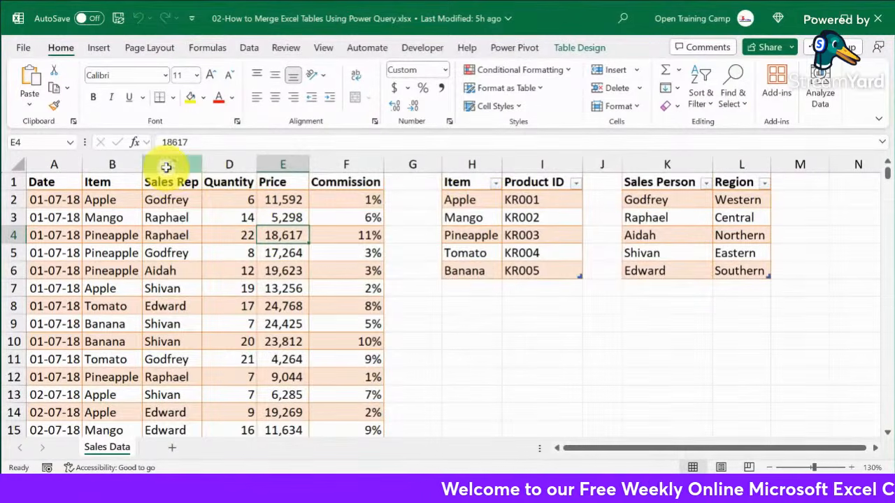
left_click_drag(166, 166, 382, 164)
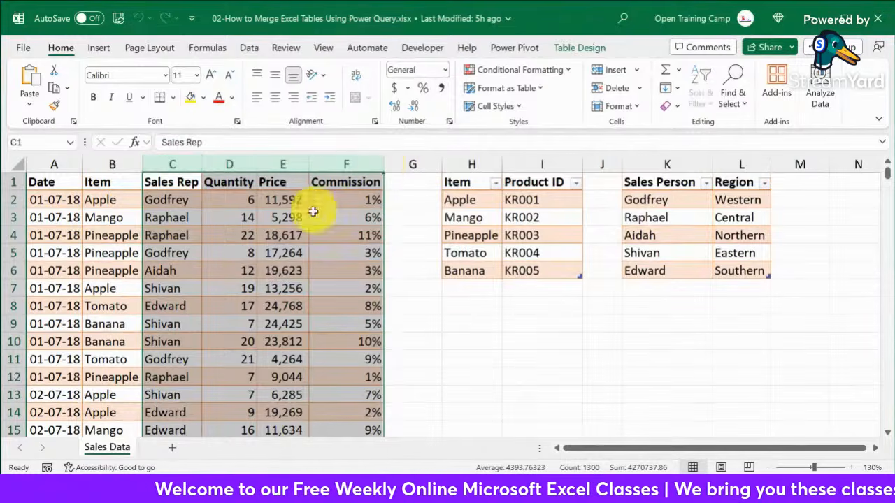
left_click(282, 276)
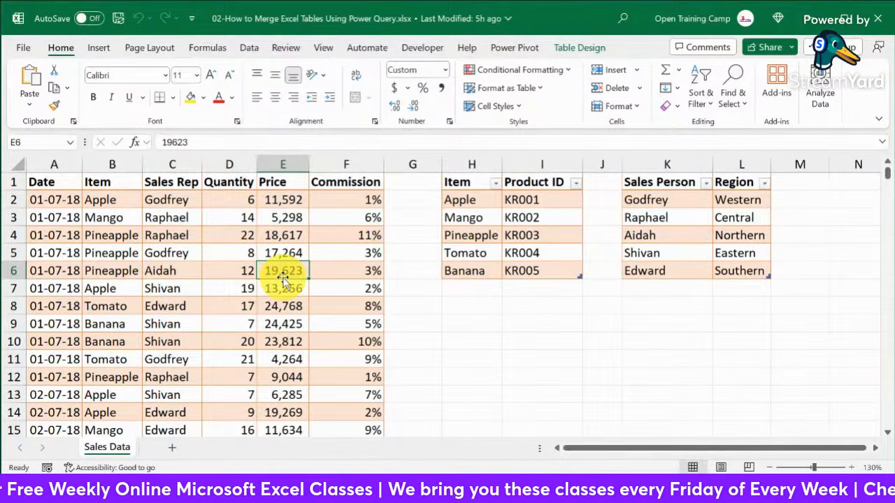
left_click(214, 214)
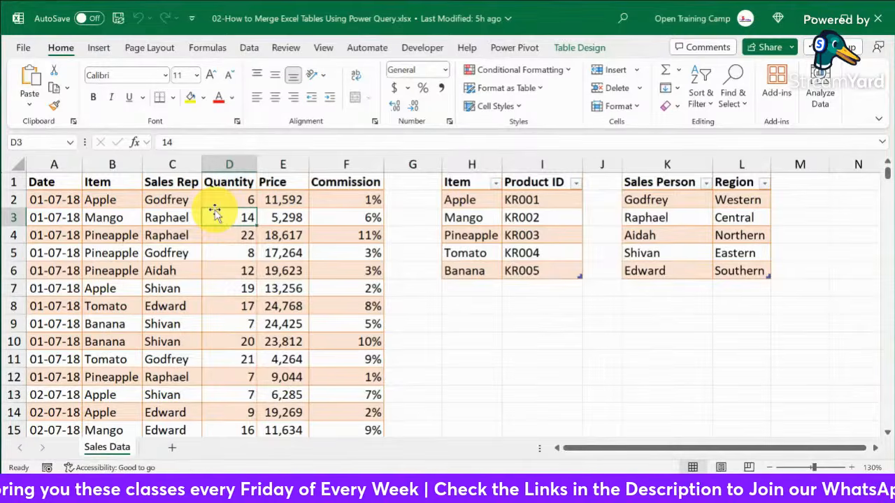
left_click(31, 184)
left_click_drag(33, 186, 43, 325)
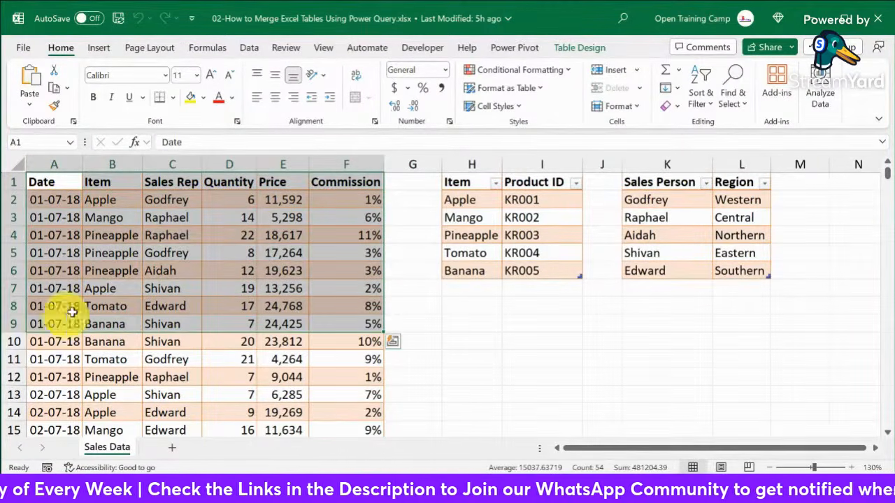
left_click(162, 236)
left_click(278, 161)
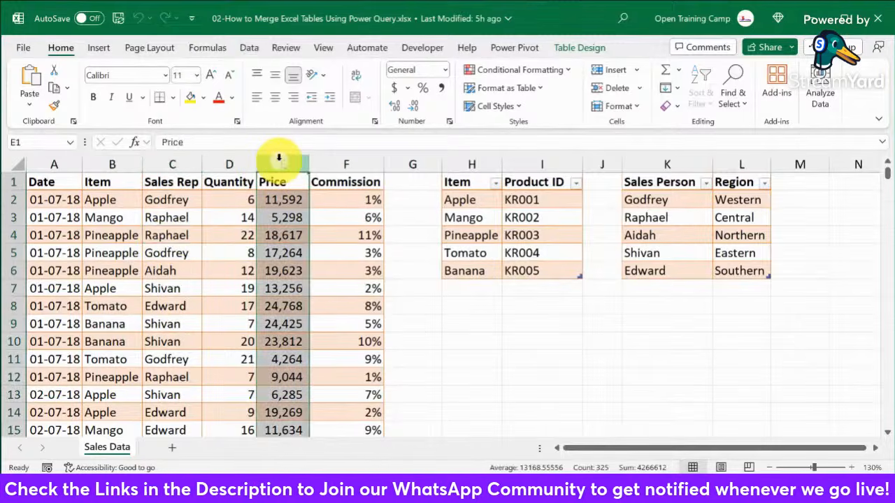
Match the sales table's Item and Sales Rep columns against the Item, Product ID, Sales Person and Region lookup columns
left_click_drag(670, 163, 743, 164)
left_click(664, 201)
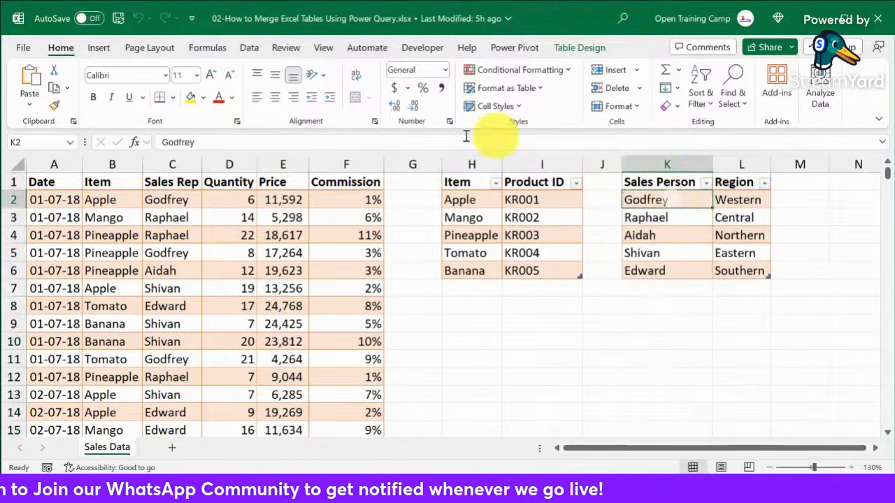
left_click(168, 201)
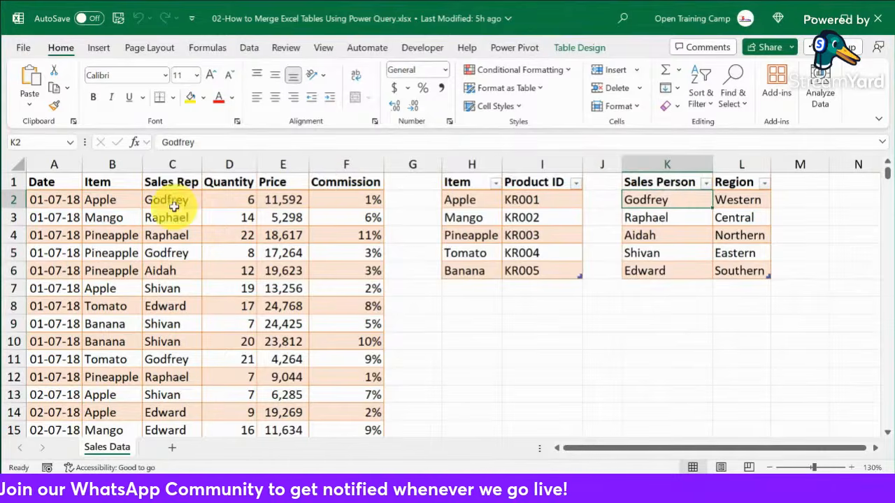
left_click(110, 164)
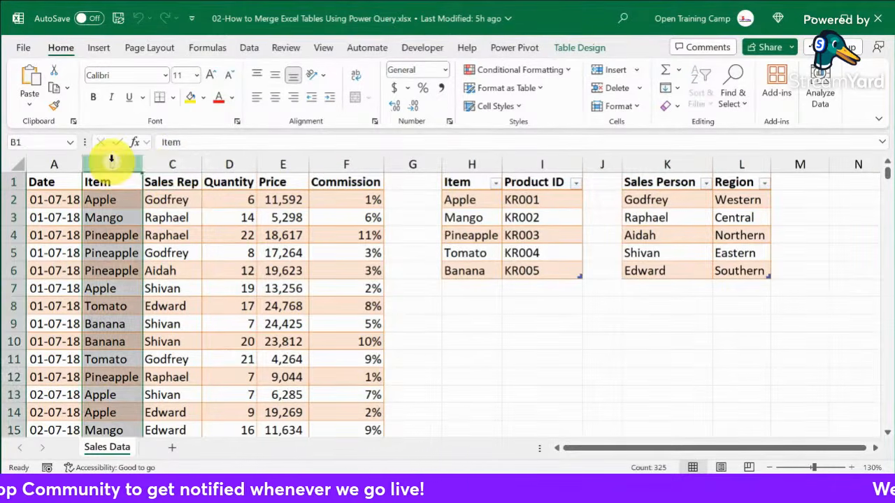
left_click(176, 200)
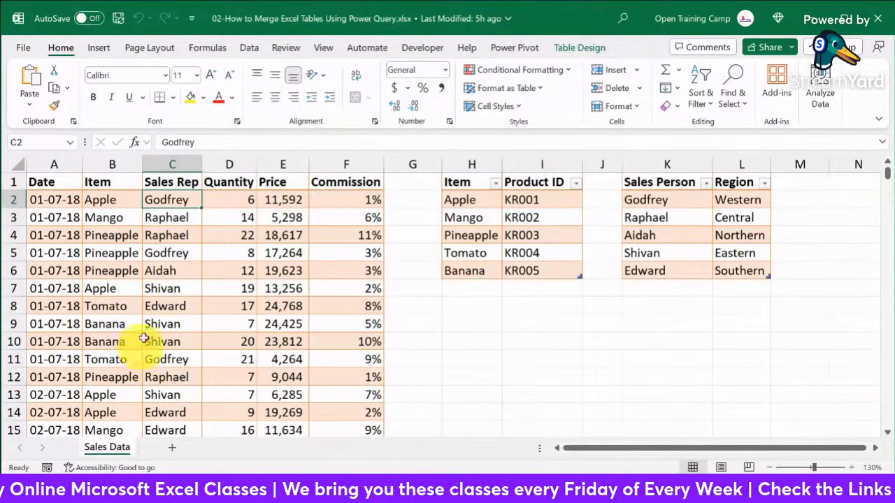
left_click(225, 158)
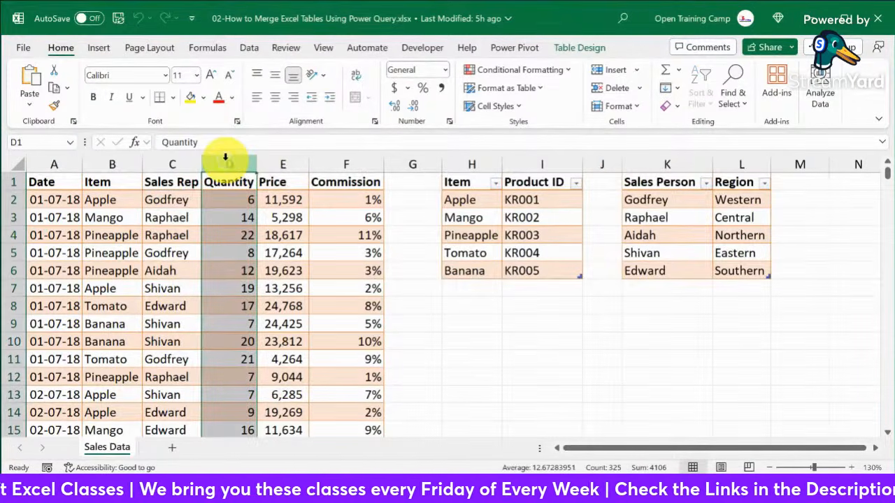
left_click(478, 160)
left_click(537, 158)
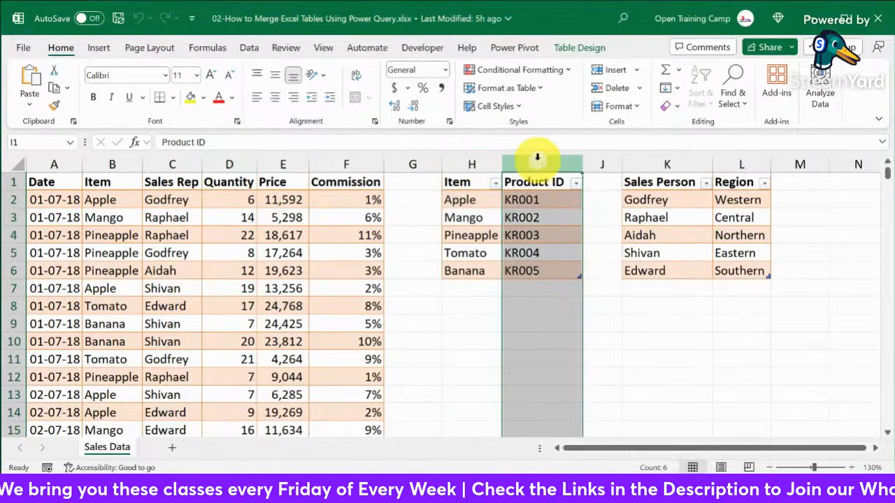
left_click(674, 161)
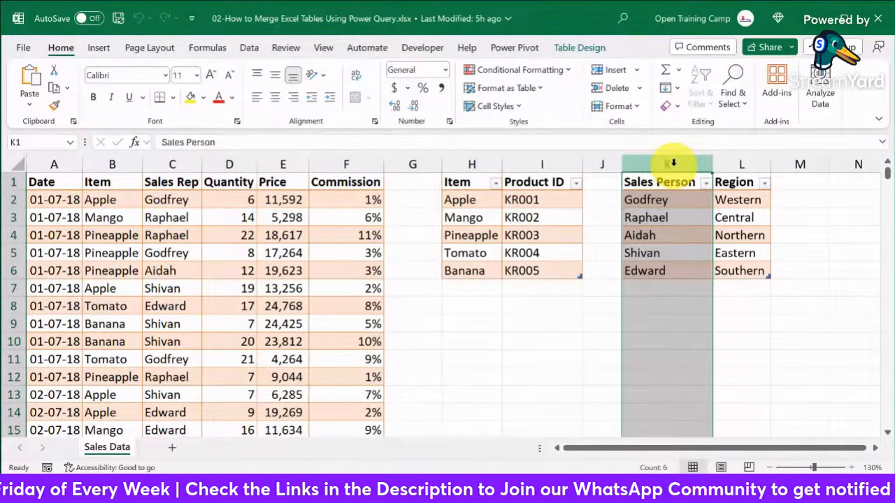
left_click(745, 154)
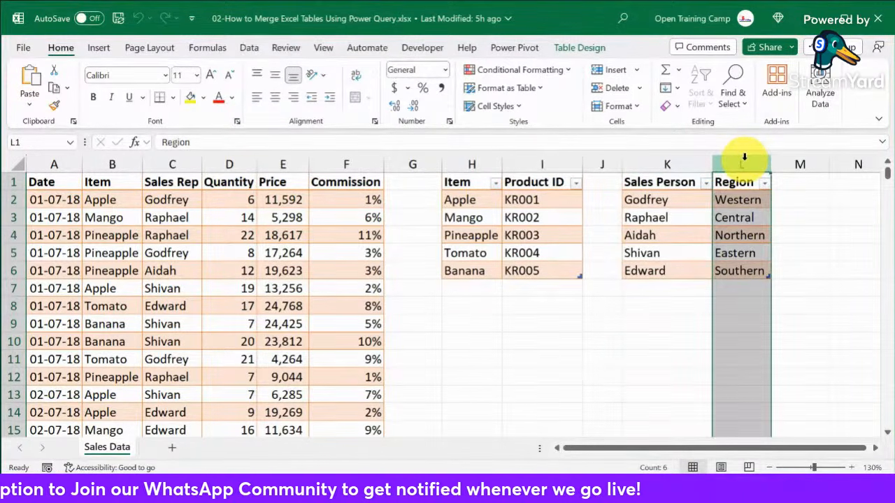
left_click(489, 356)
left_click(277, 253)
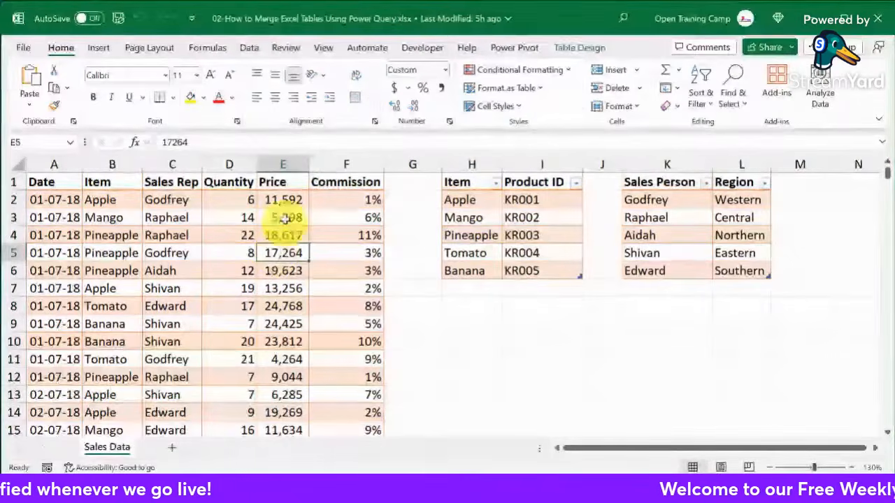
Examine the whole sales table from Date to Commission as the base for adding the lookup columns
left_click(227, 162)
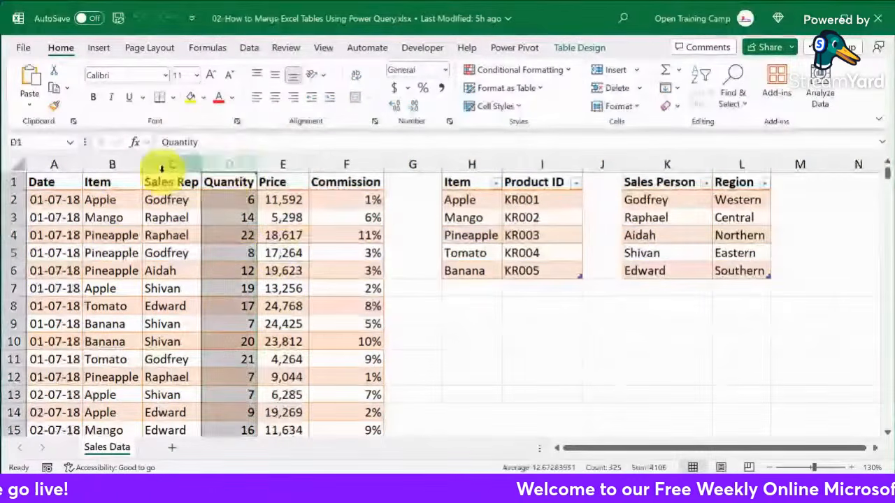
left_click(130, 163)
left_click(63, 163)
left_click(172, 162)
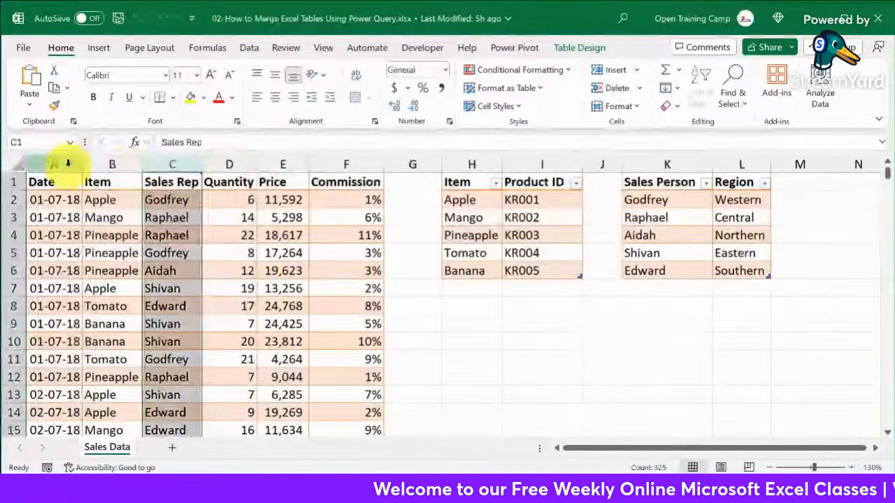
left_click_drag(68, 163, 337, 235)
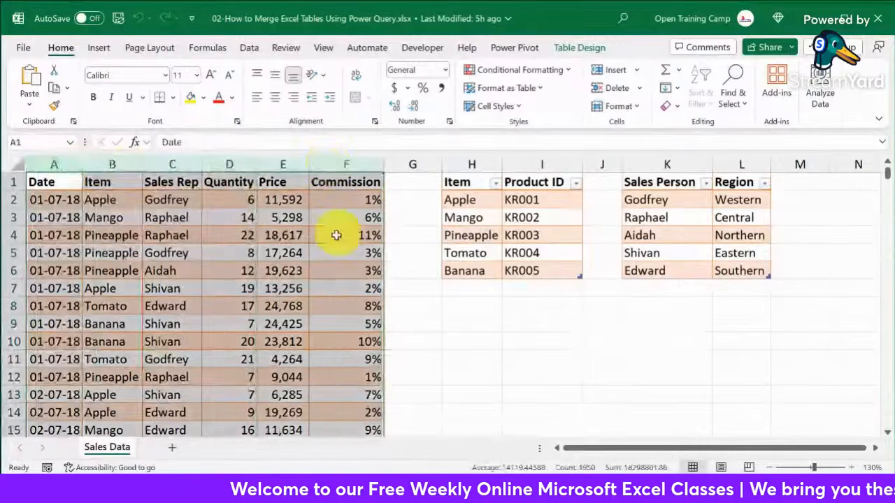
left_click(334, 253)
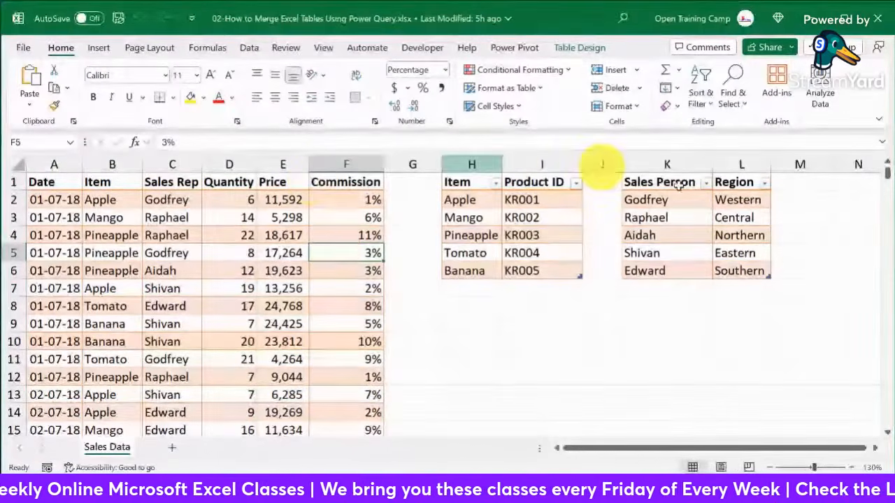
left_click(177, 254)
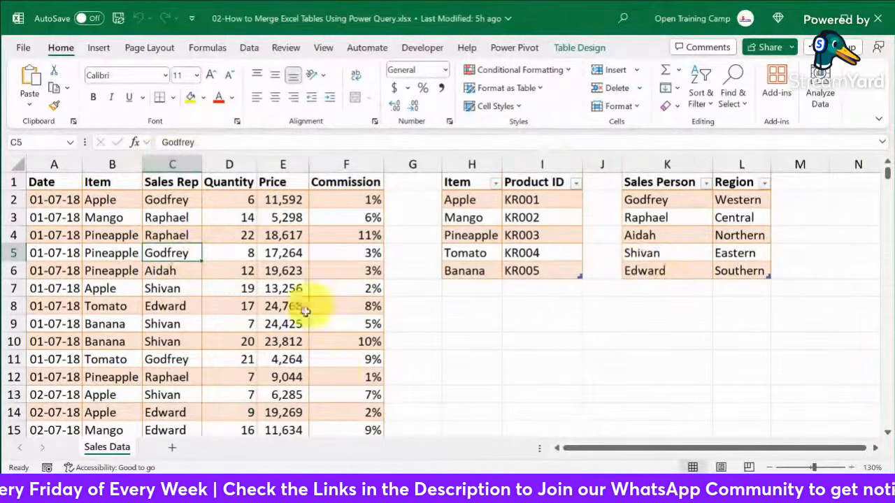
Load the main sales table on the Sales Data sheet into the Power Query Editor
left_click(178, 296)
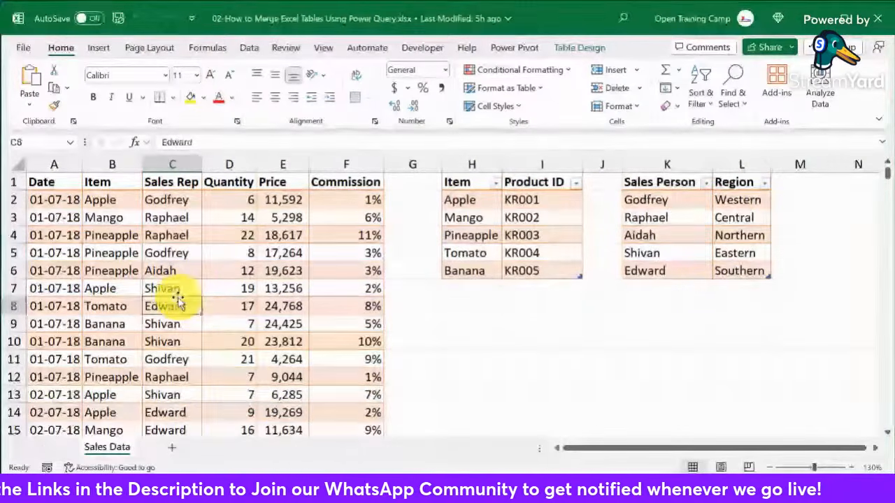
left_click(252, 49)
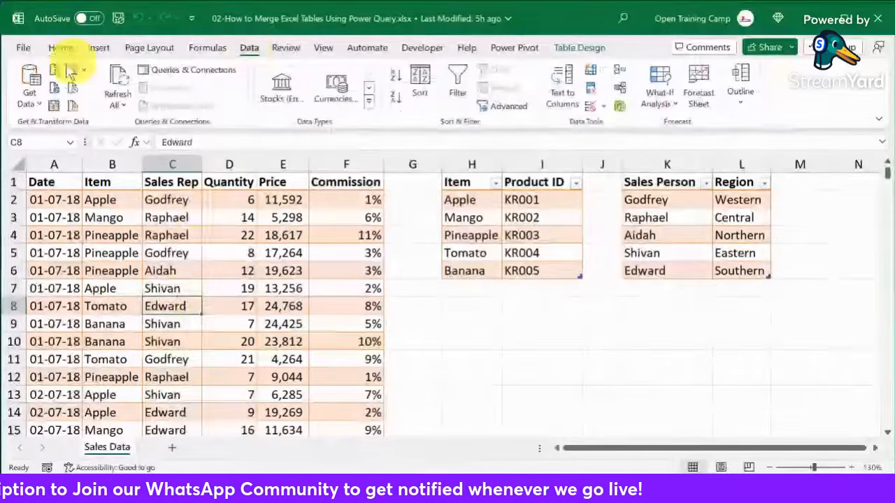
left_click(54, 105)
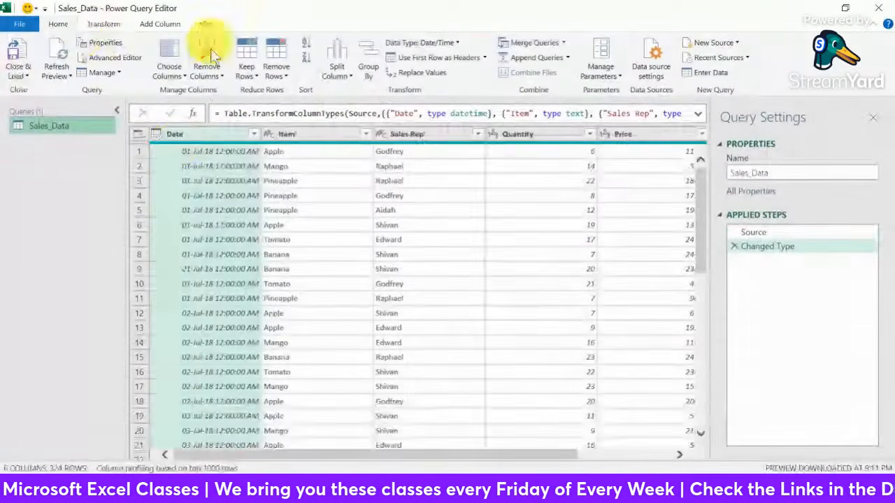
Change the Date column's data type to Date in the Sales_Data query, replacing the current conversion
left_click_drag(489, 455, 419, 459)
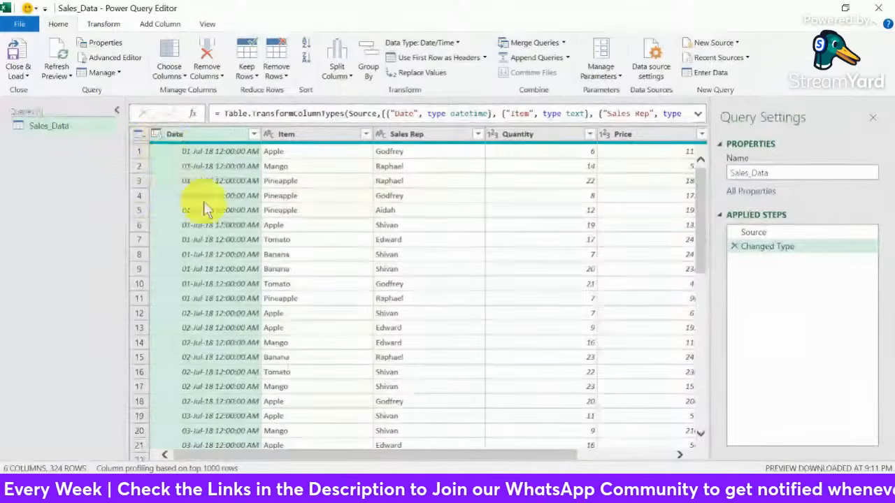
left_click(156, 133)
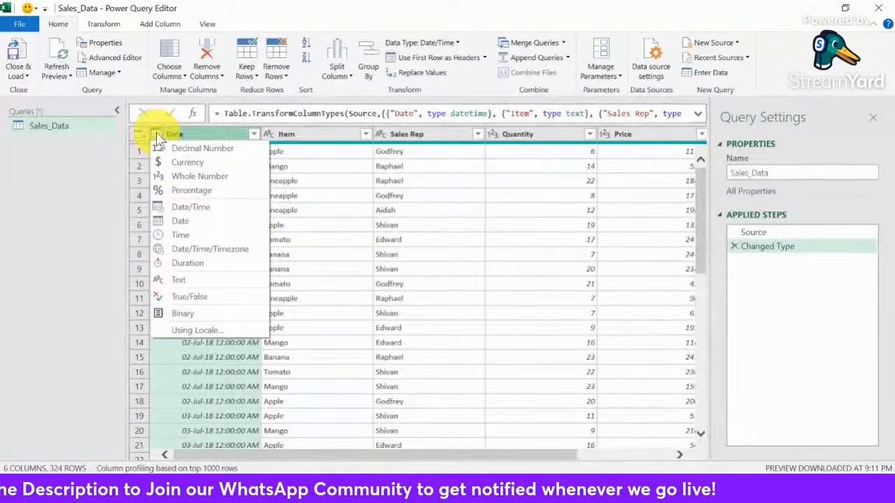
left_click(179, 223)
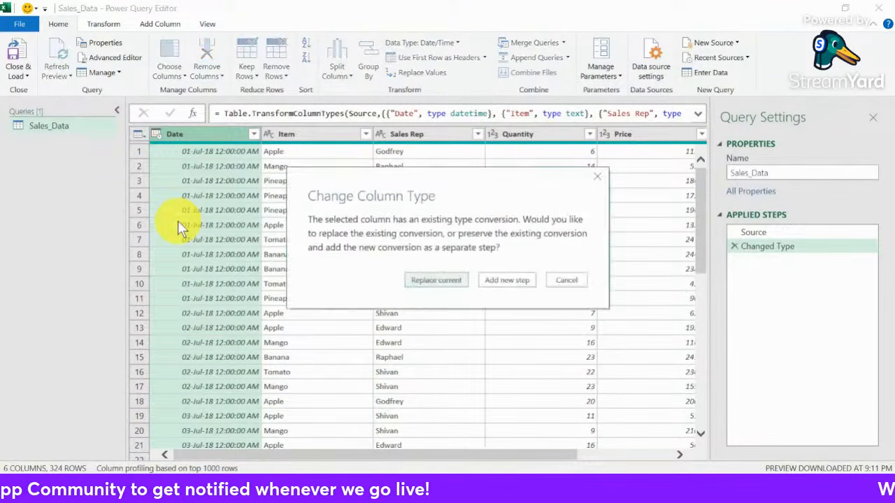
left_click(381, 280)
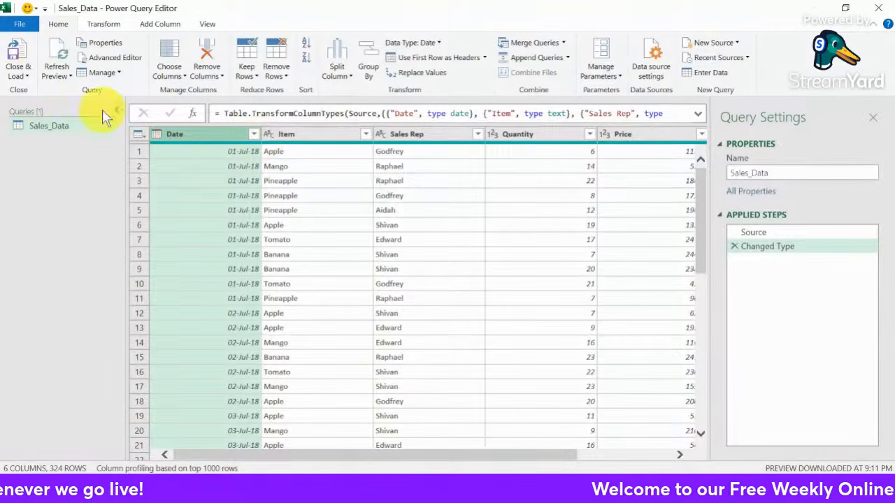
left_click_drag(430, 453, 209, 460)
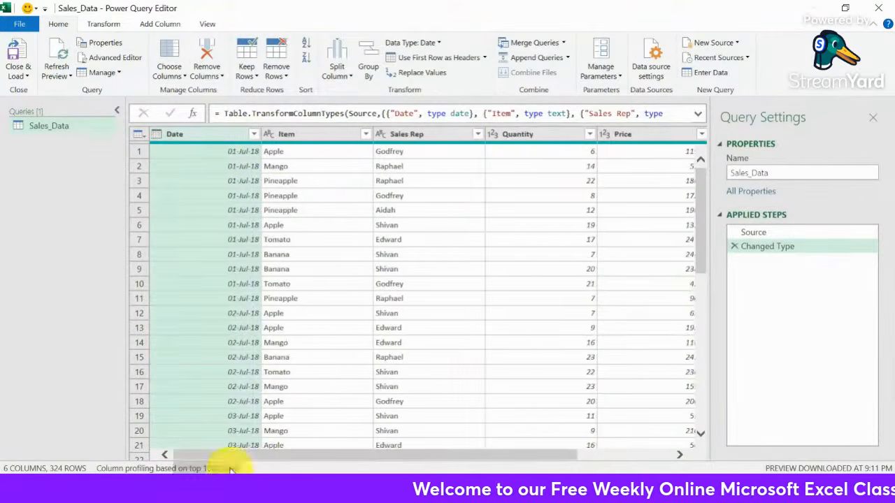
Close the editor and load the Sales_Data query to the workbook as a connection only
left_click(26, 24)
left_click(87, 79)
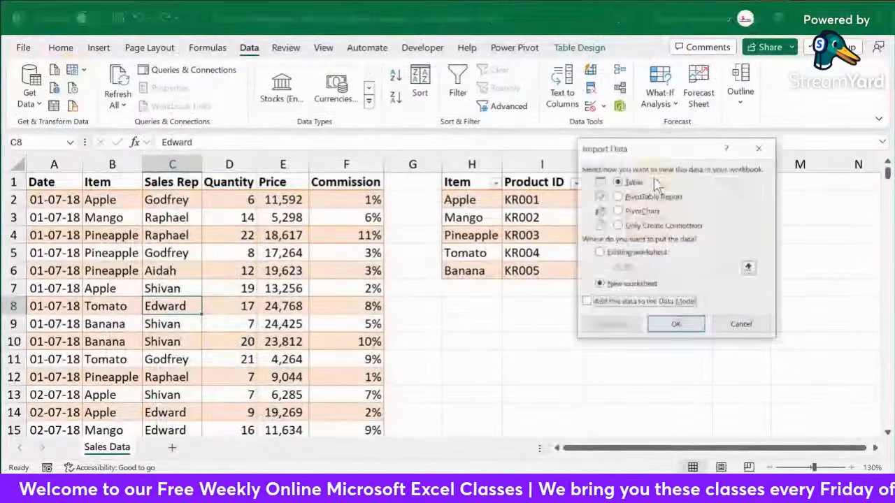
left_click(617, 225)
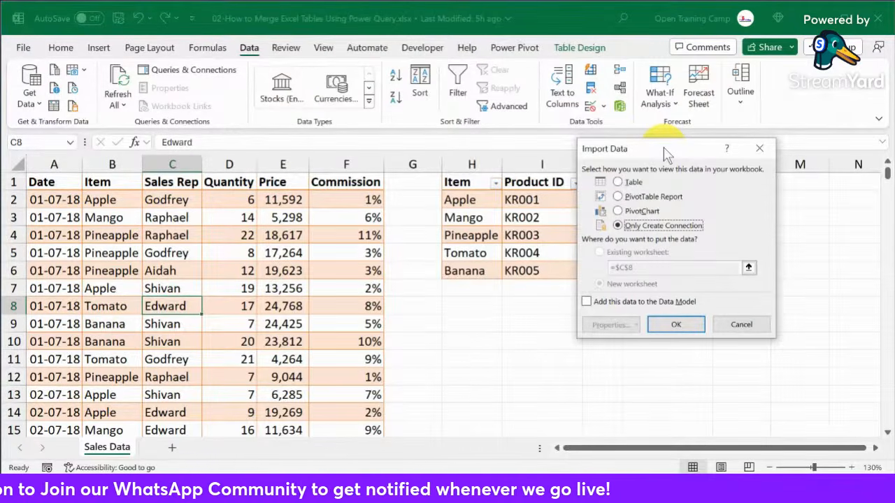
left_click_drag(649, 150, 624, 161)
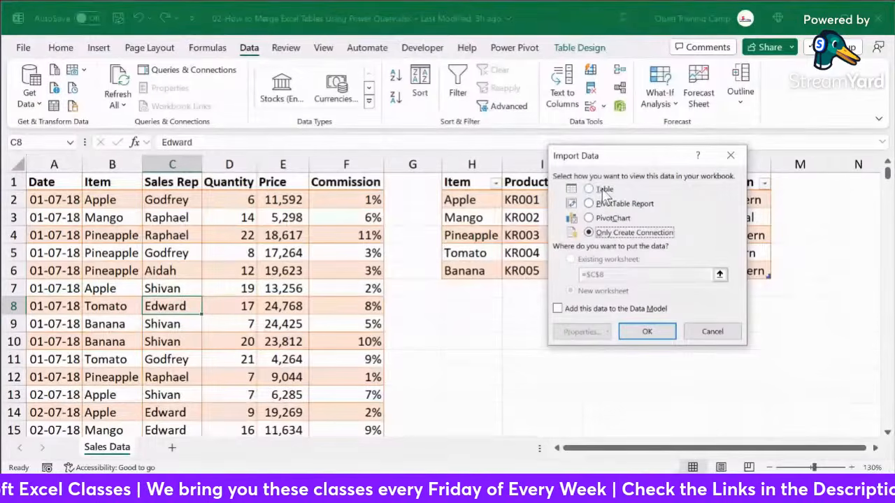
left_click(645, 332)
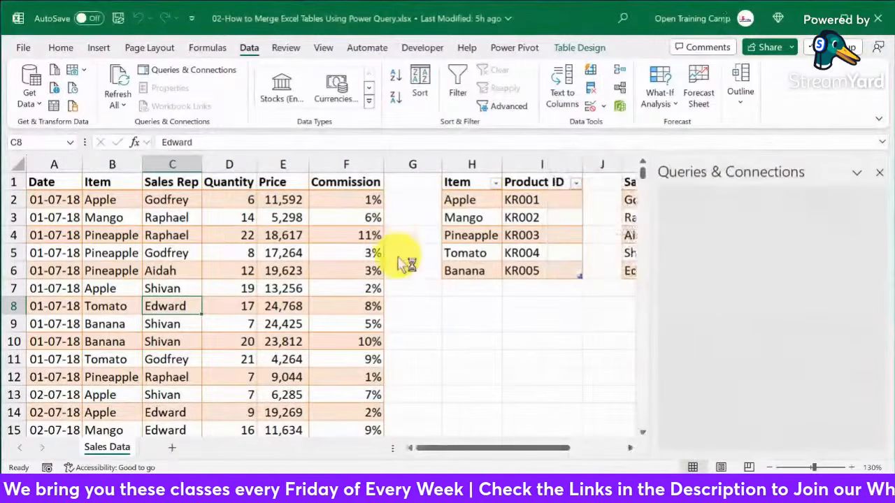
Load the Item and Product ID lookup table into the Power Query Editor and select its Item column
left_click(483, 218)
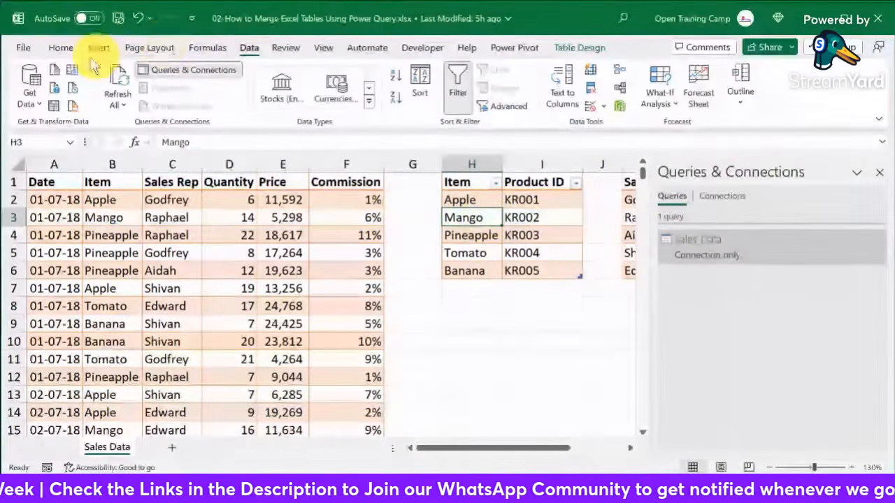
left_click(59, 110)
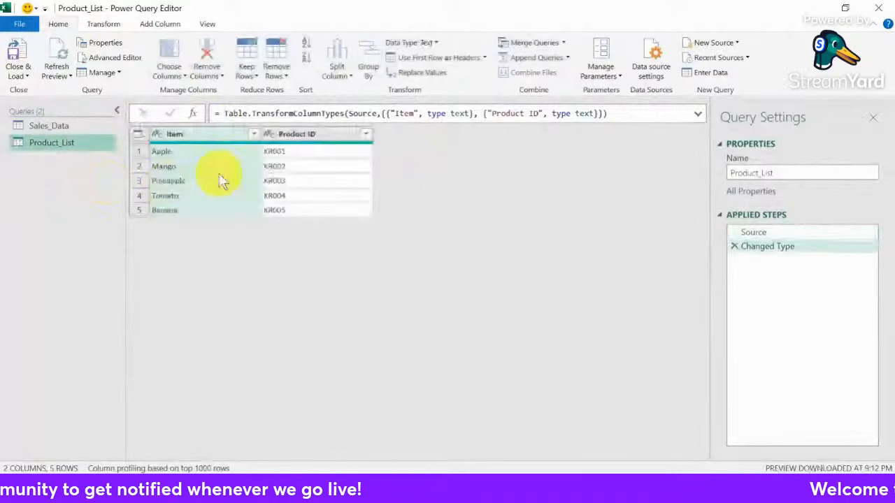
left_click(181, 133)
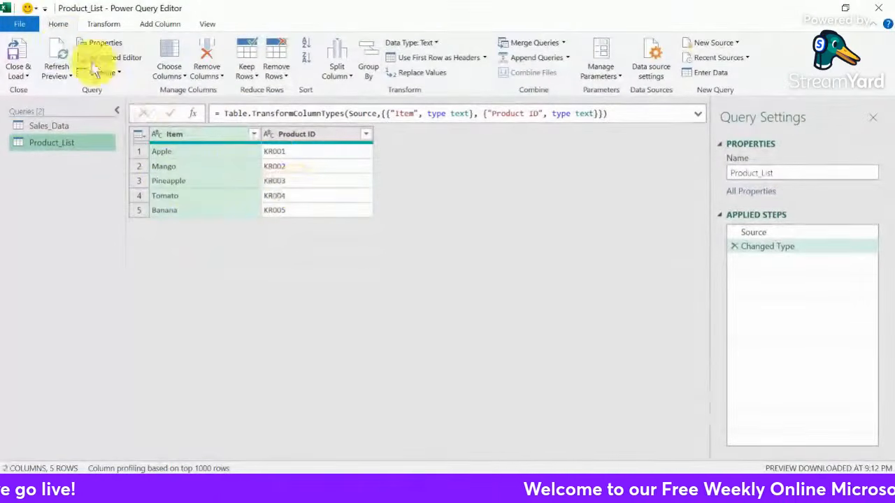
Close the editor and load the Product_List query to the workbook as a connection only
left_click(22, 26)
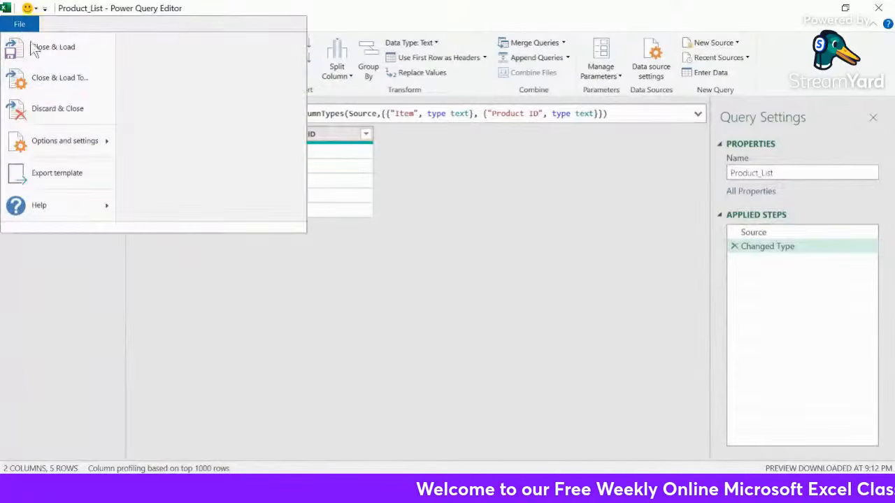
left_click(42, 78)
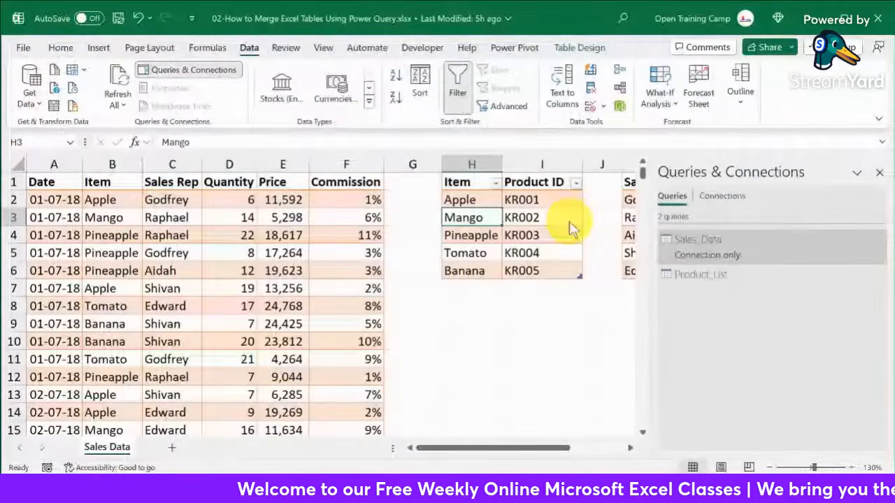
left_click(595, 233)
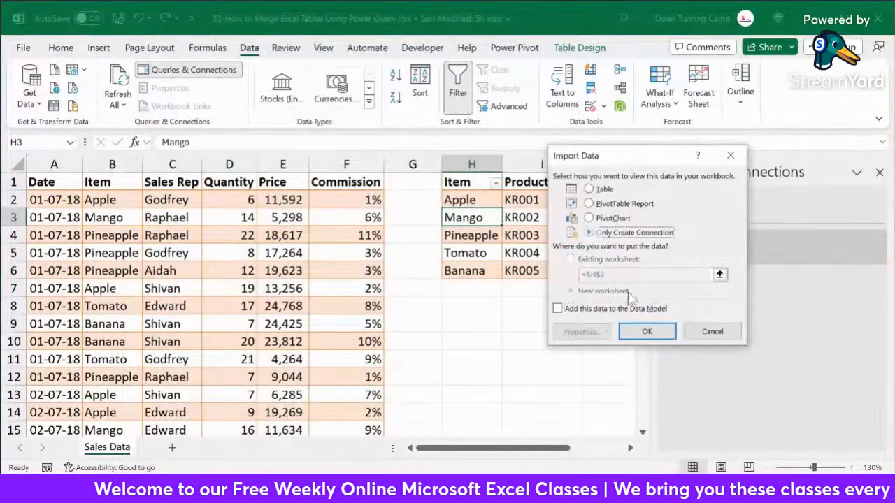
left_click(644, 332)
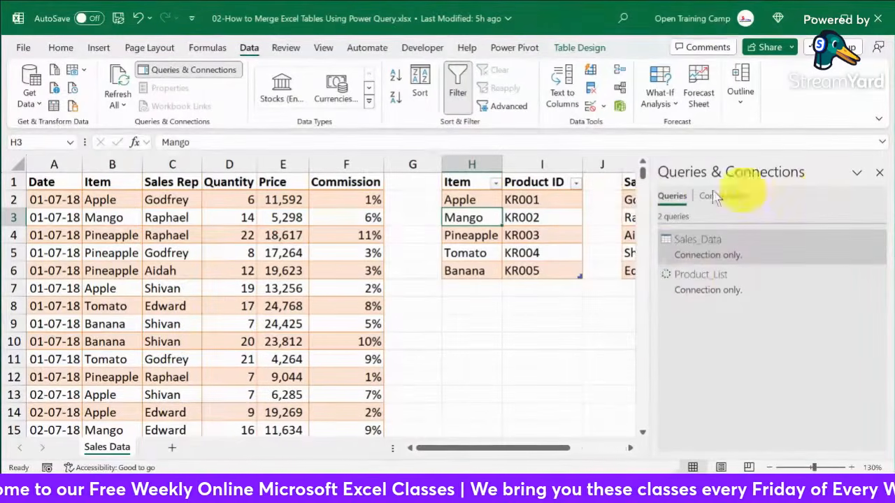
Load the Sales Person and Region lookup table into the Power Query Editor
left_click_drag(536, 448, 626, 450)
left_click(488, 216)
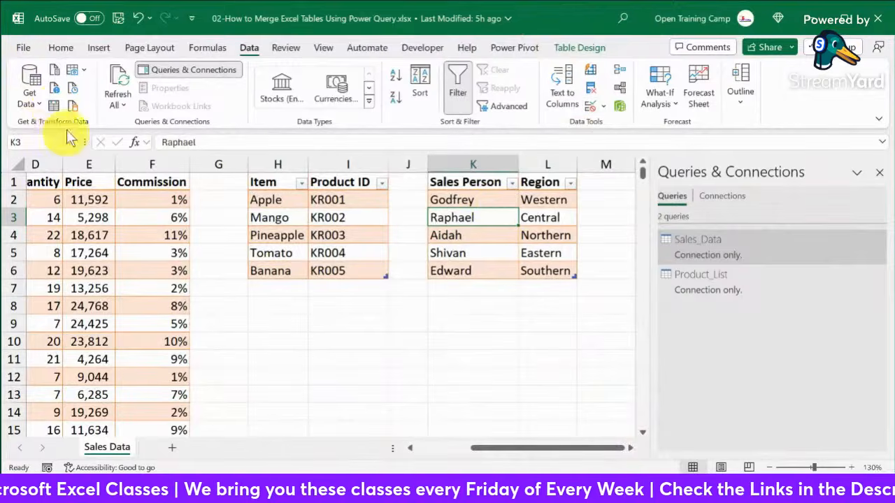
left_click(54, 106)
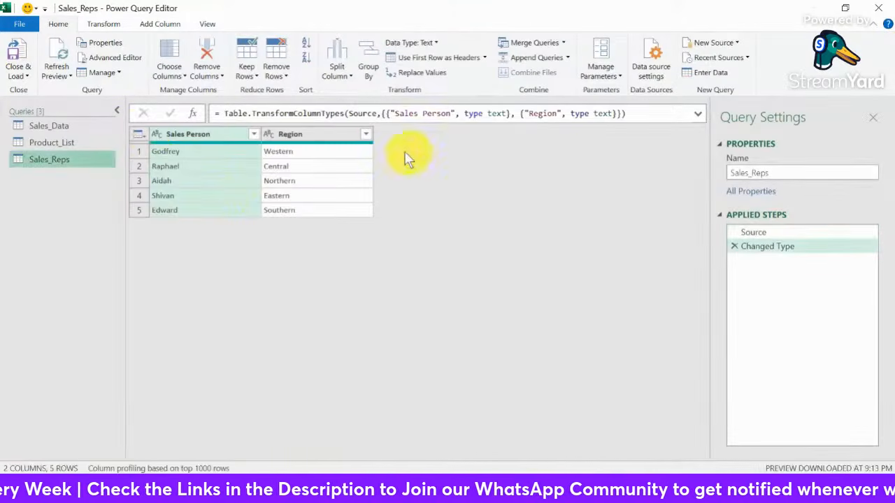
Close the editor and load the Sales_Reps query to the workbook as a connection only
left_click(23, 25)
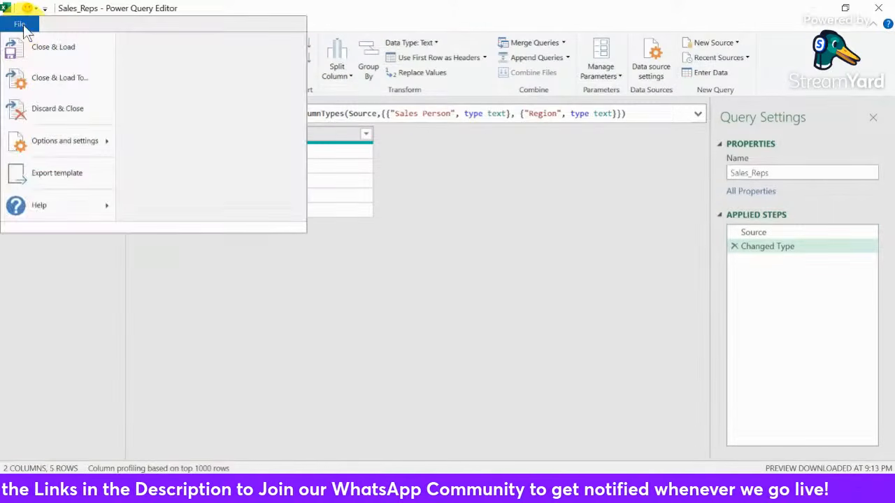
left_click(53, 76)
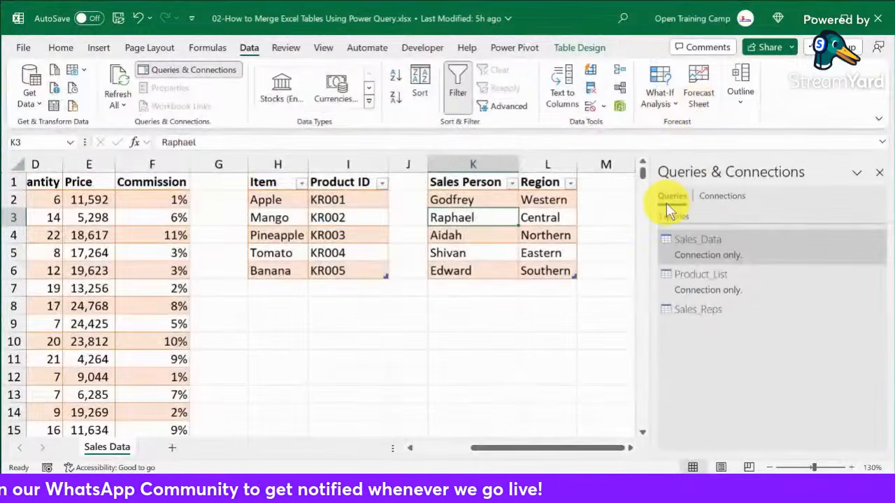
left_click(605, 235)
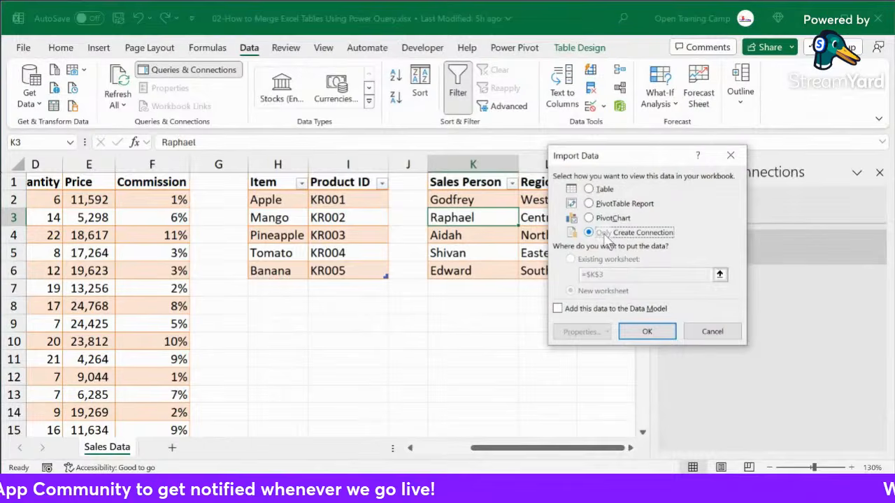
left_click(645, 331)
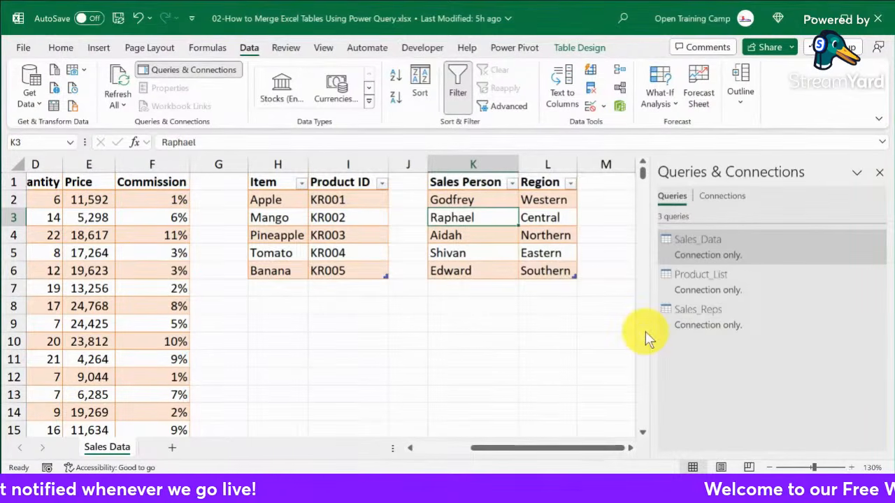
Start a merge from the Sales_Data query, keeping it as the first table and choosing Product_List as the second
mouse_move(663, 329)
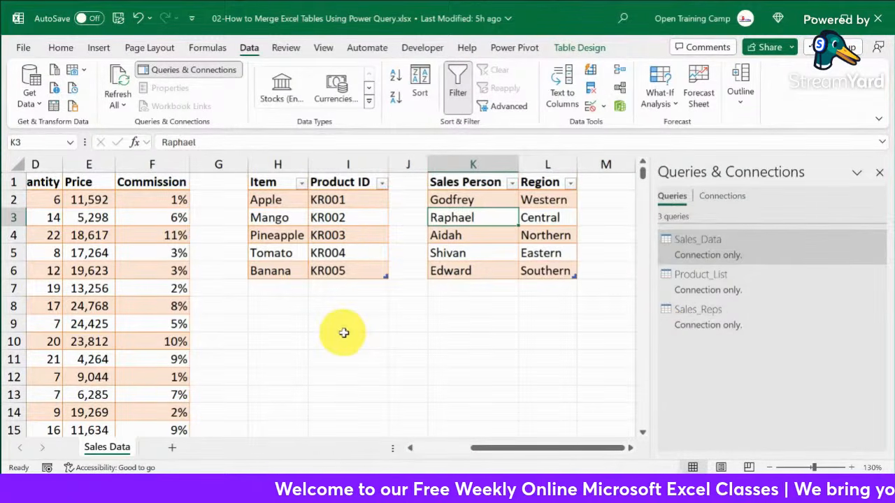
right_click(718, 244)
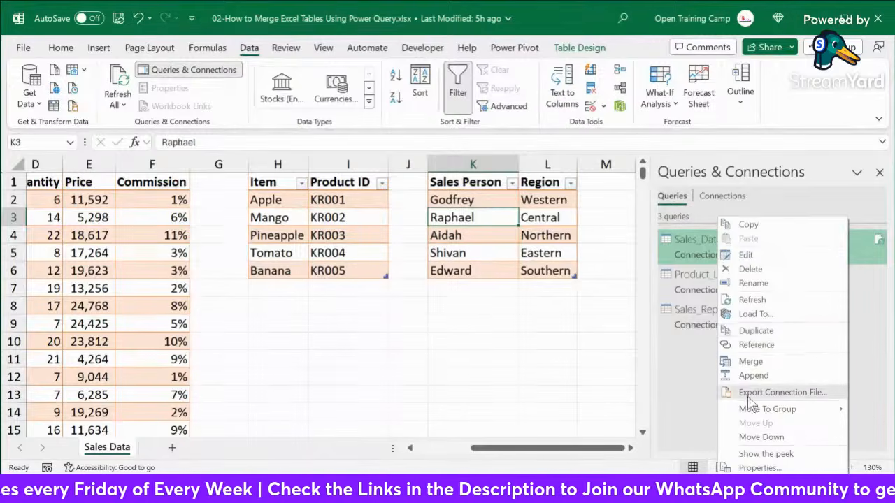
left_click(751, 363)
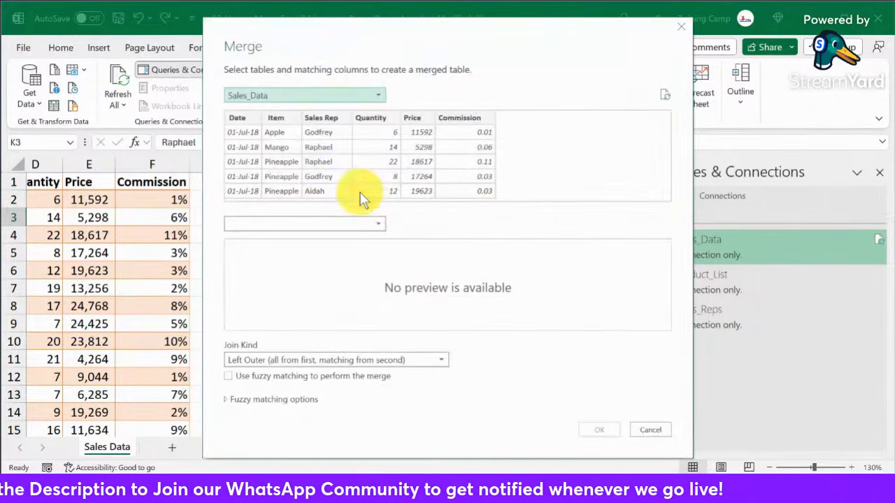
left_click_drag(315, 35, 250, 32)
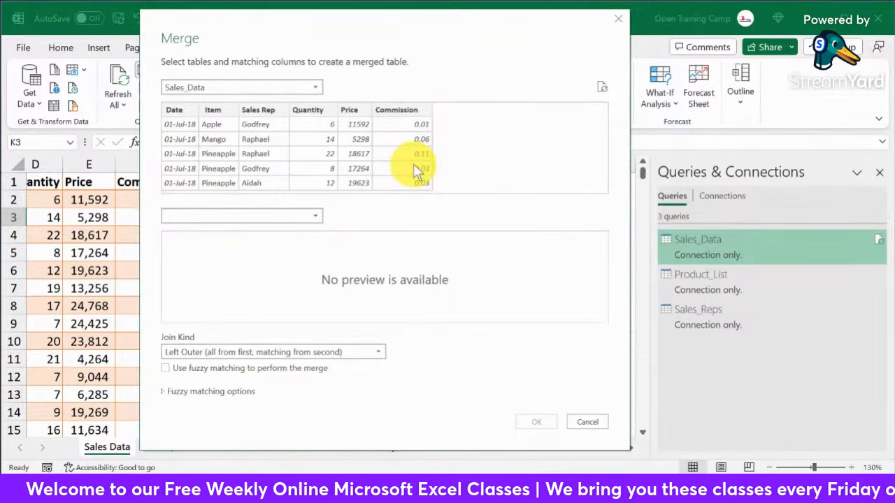
left_click(312, 90)
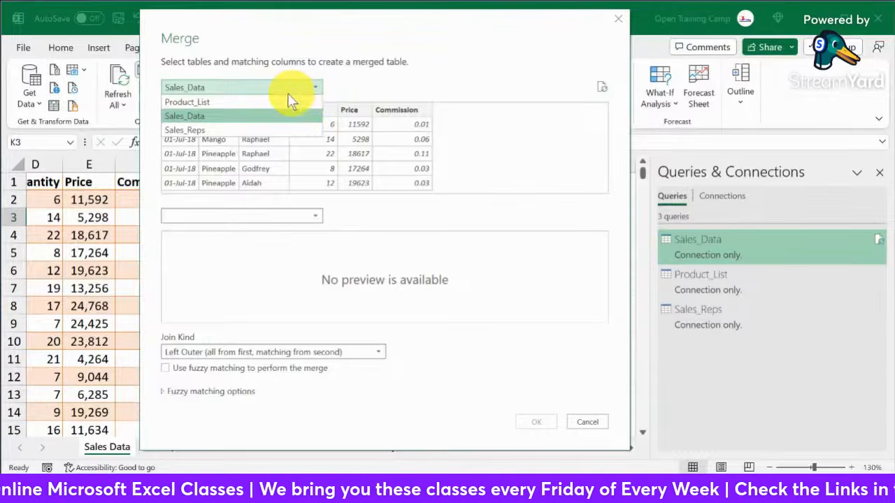
left_click(207, 117)
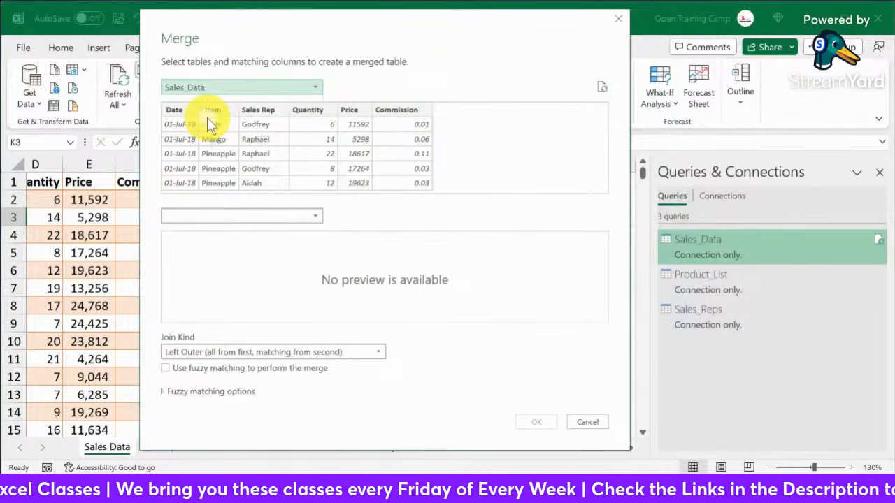
left_click(318, 223)
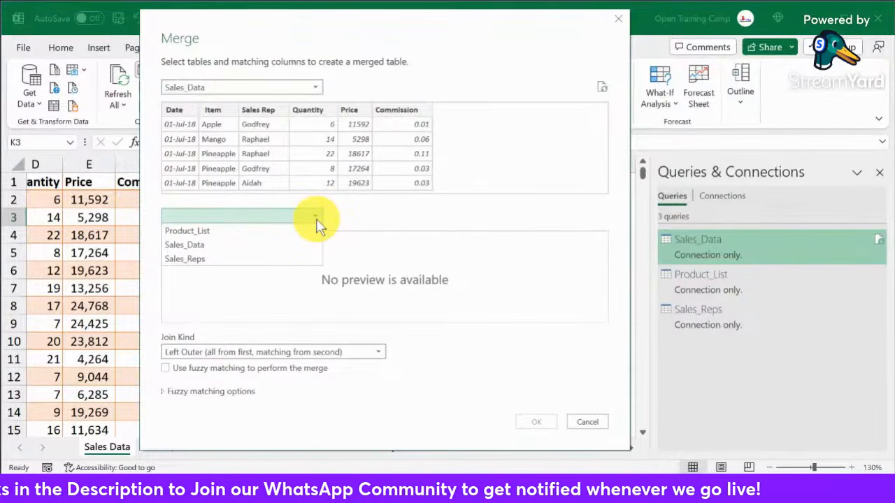
left_click(225, 235)
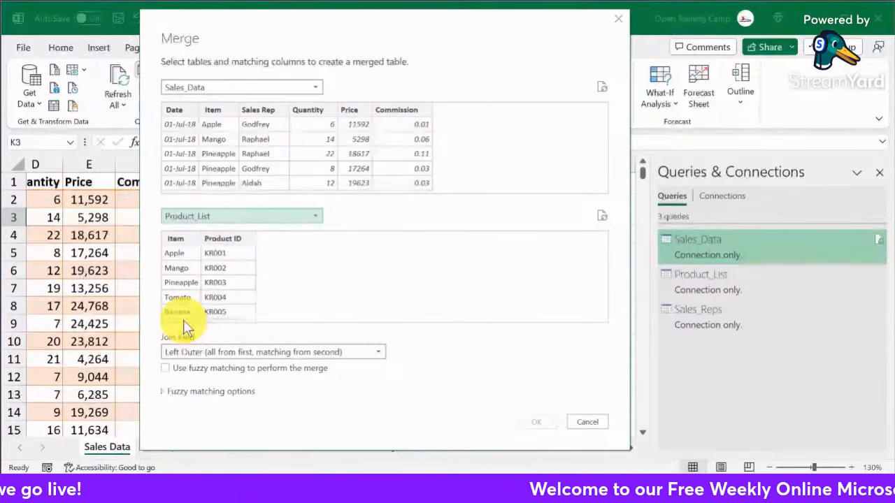
Match the two tables on their Item columns and create the merged query with a Left Outer join
left_click(215, 113)
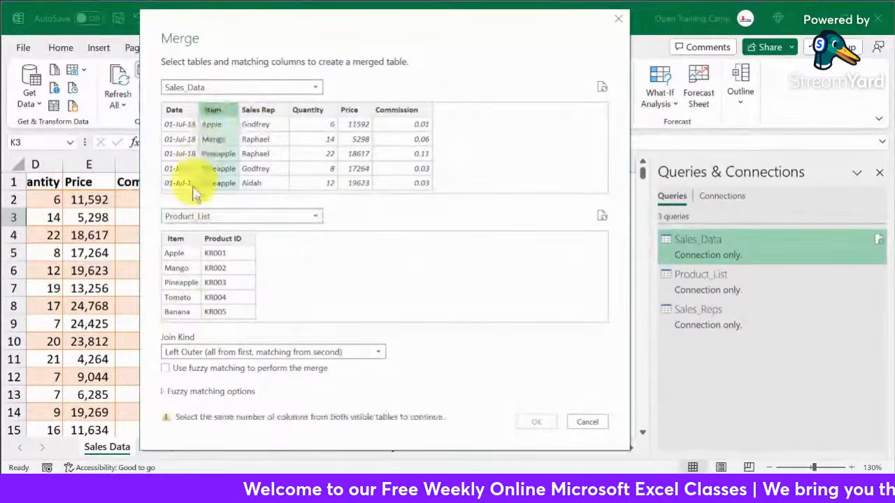
left_click(179, 237)
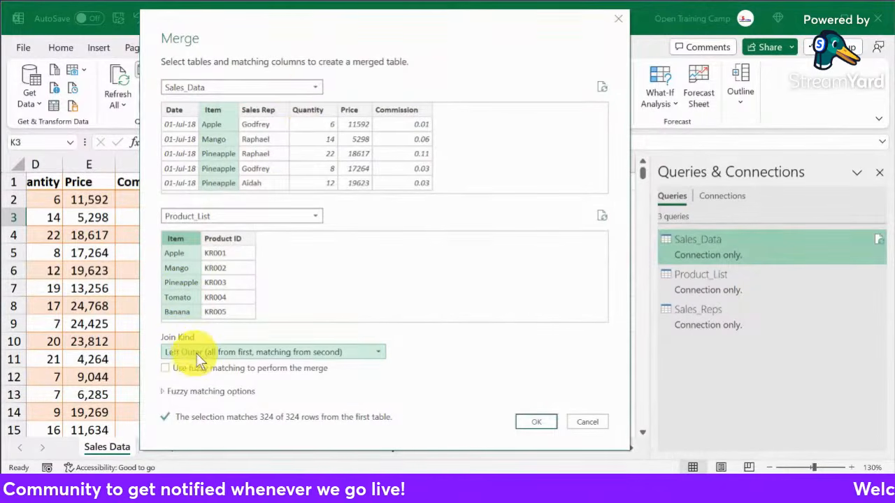
left_click(343, 354)
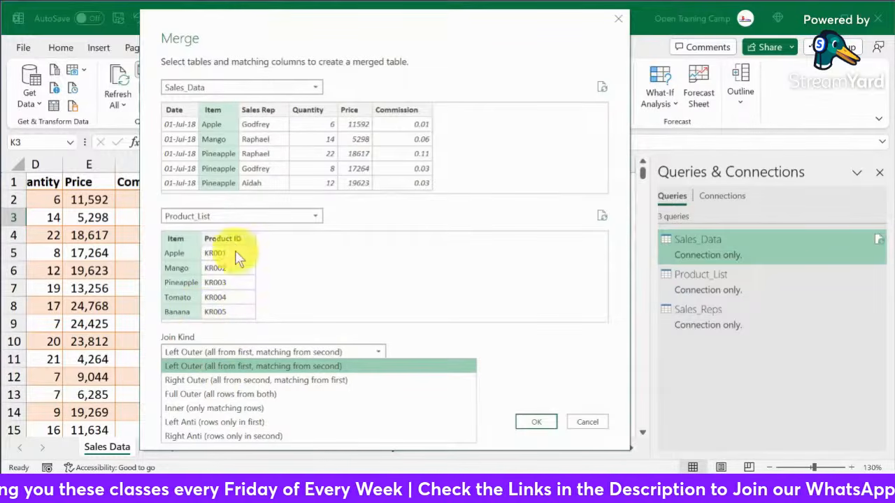
left_click(346, 275)
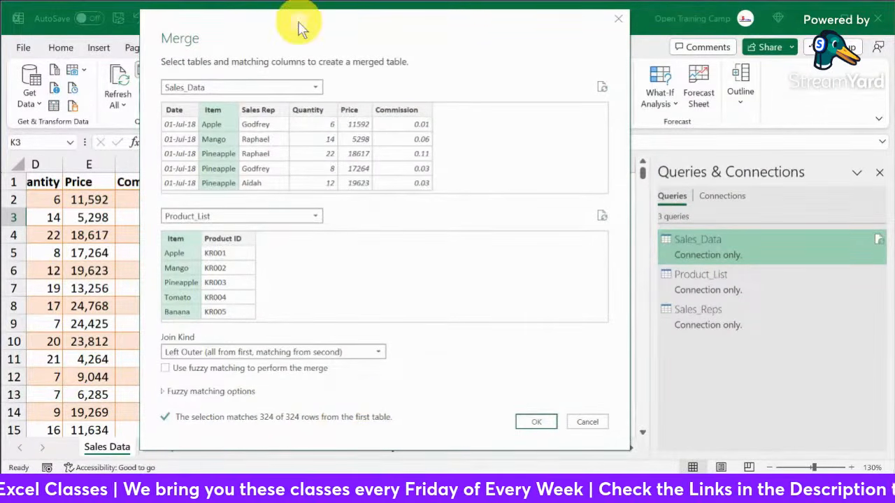
mouse_move(300, 28)
left_mouse_down()
mouse_move(322, 24)
mouse_move(313, 24)
left_mouse_up()
left_click(549, 419)
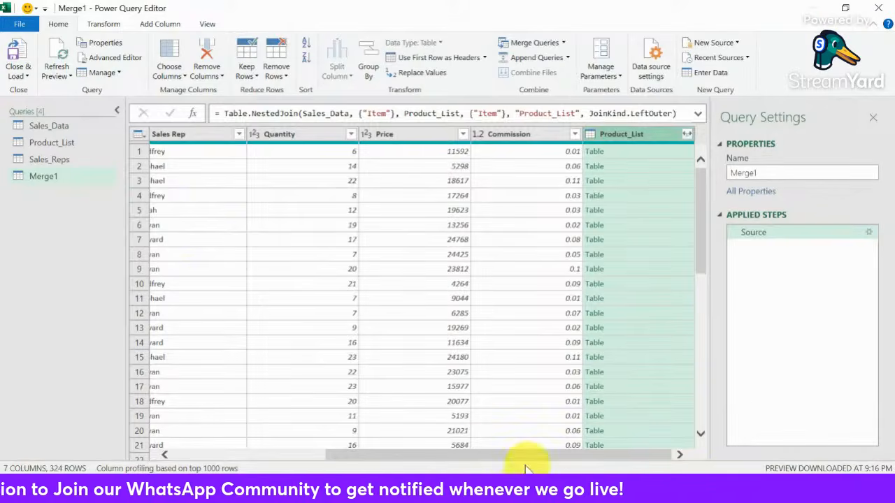
Expand the Product_List column to only Product ID, without using the original column name as prefix
left_click_drag(466, 452, 482, 444)
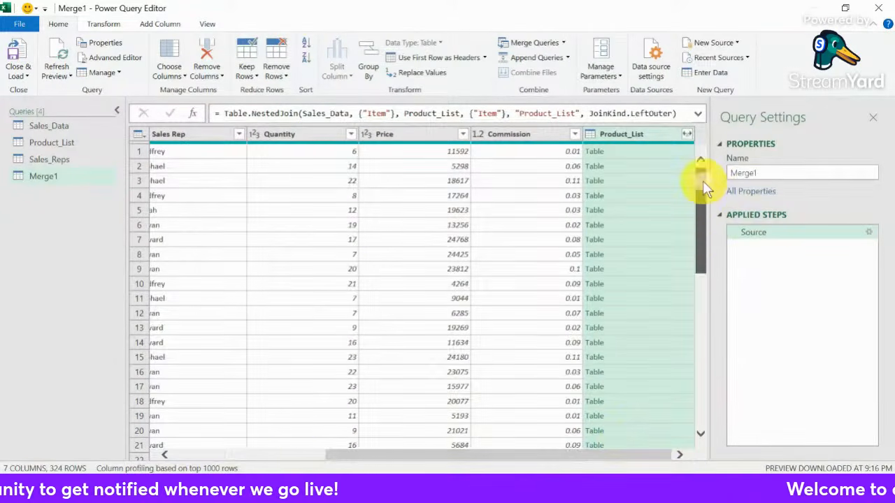
left_click_drag(703, 180, 699, 203)
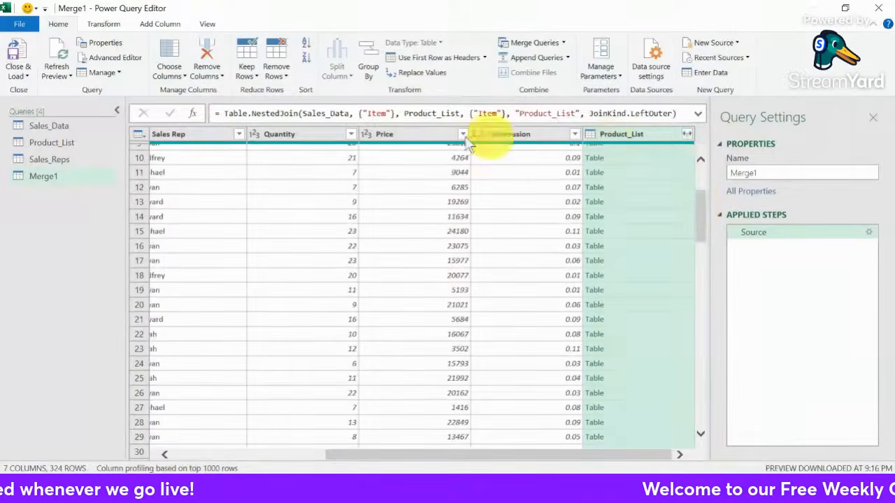
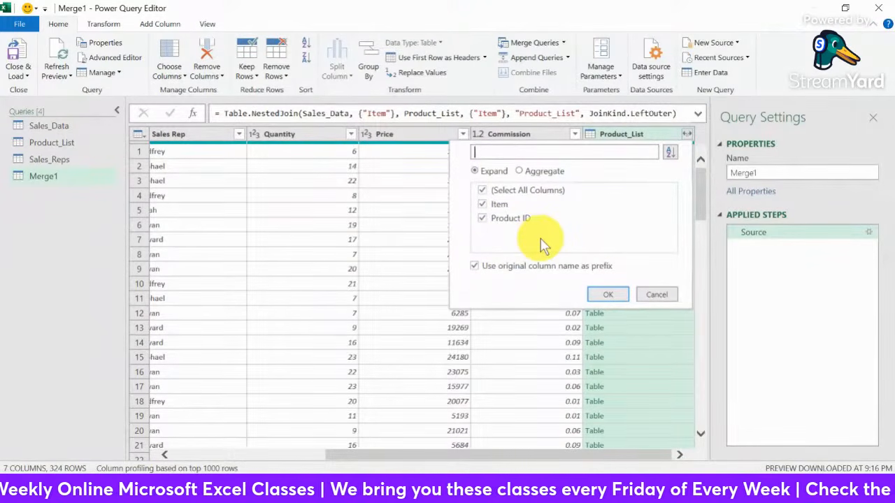
left_click(483, 191)
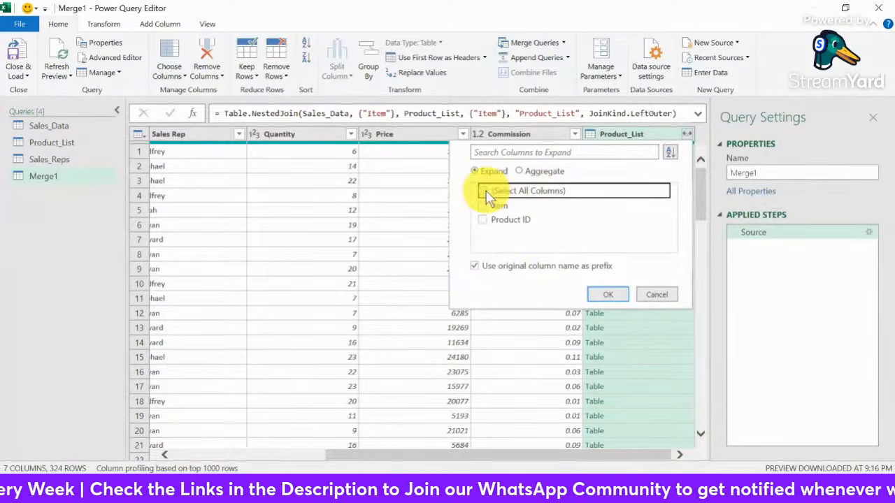
left_click(484, 219)
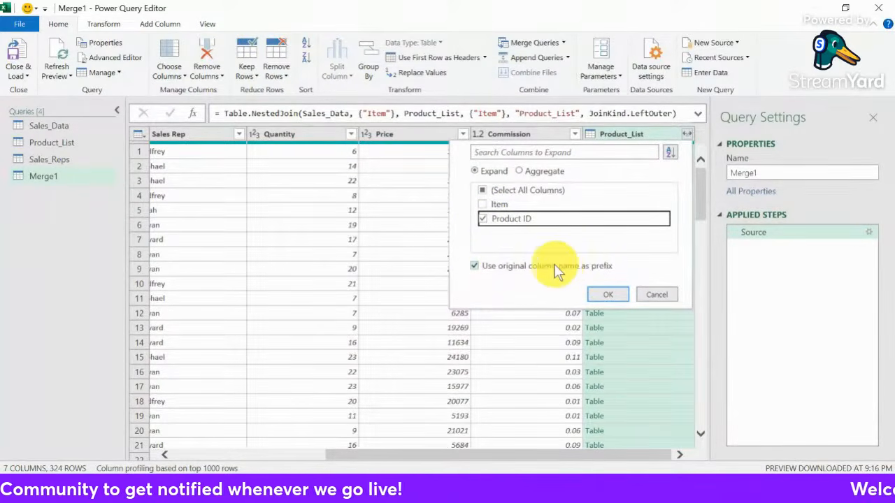
left_click(475, 267)
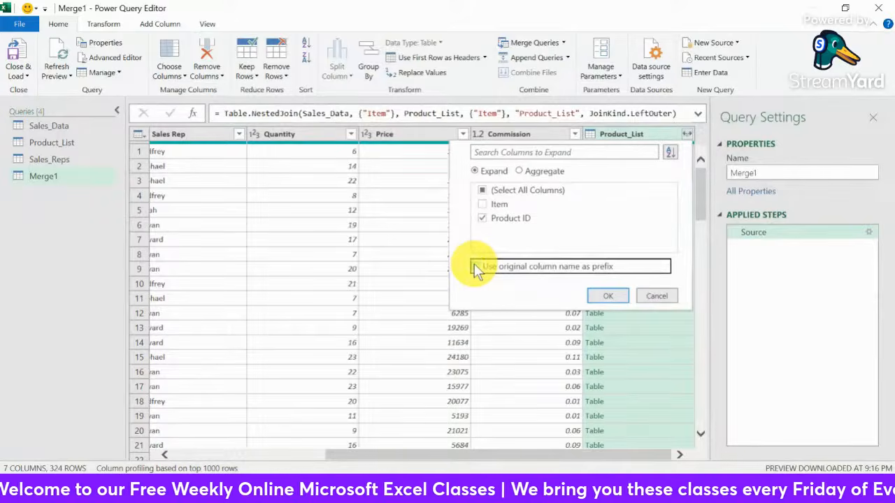
left_click(609, 296)
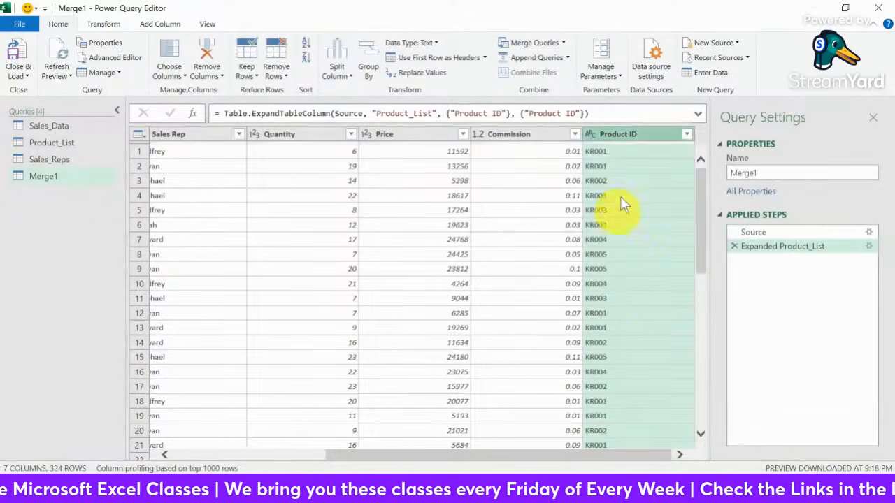
Look across the merged table's columns, from Date and Item to the expanded Product ID column
left_click_drag(590, 450, 370, 464)
left_click_drag(461, 464, 312, 461)
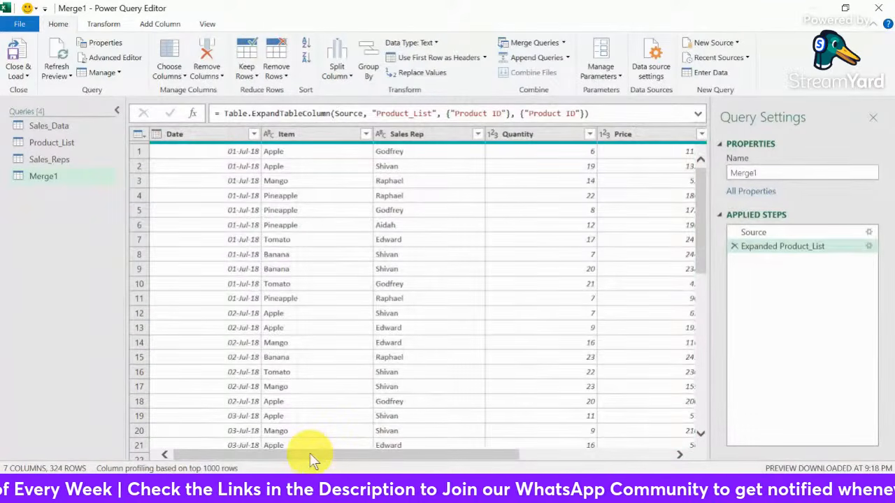
left_click_drag(468, 455, 637, 451)
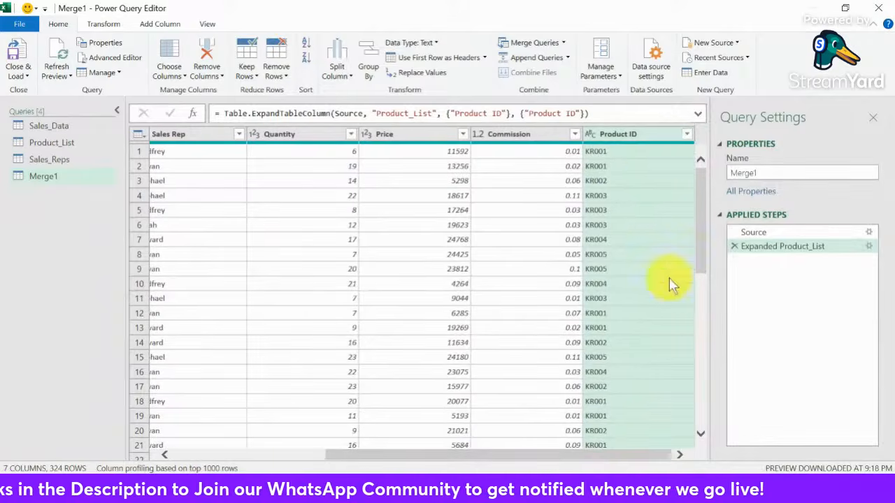
right_click(632, 135)
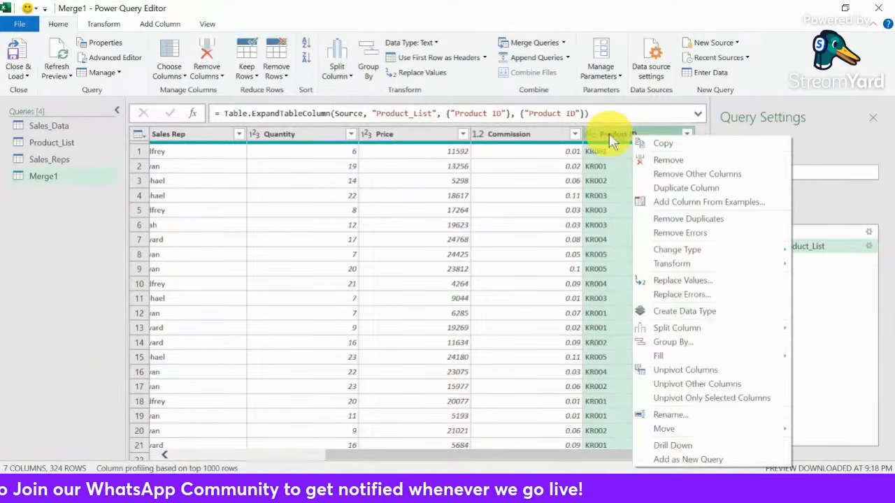
left_click(609, 134)
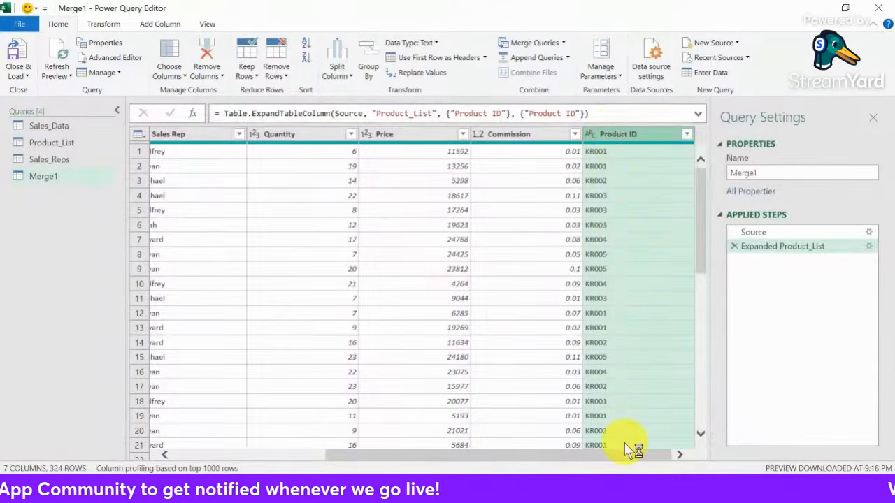
left_click_drag(622, 458, 504, 456)
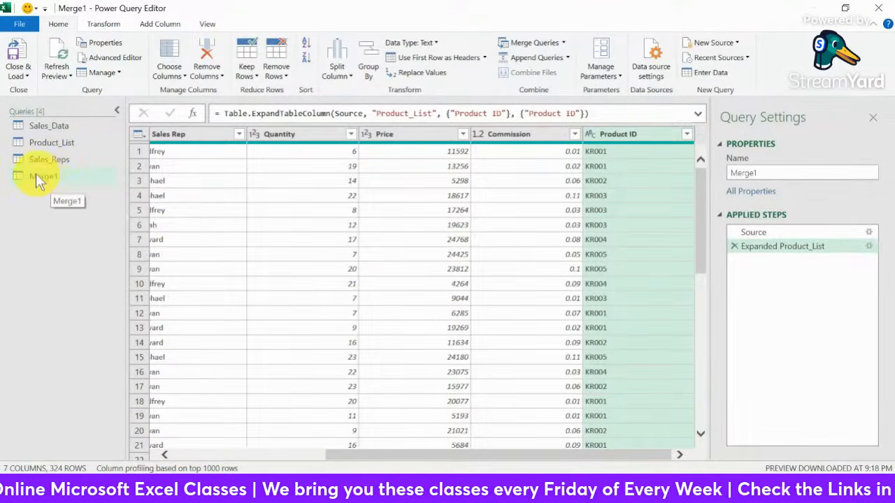
Rename the merged query Merge1 as Combine_Two_Table
double_click(743, 172)
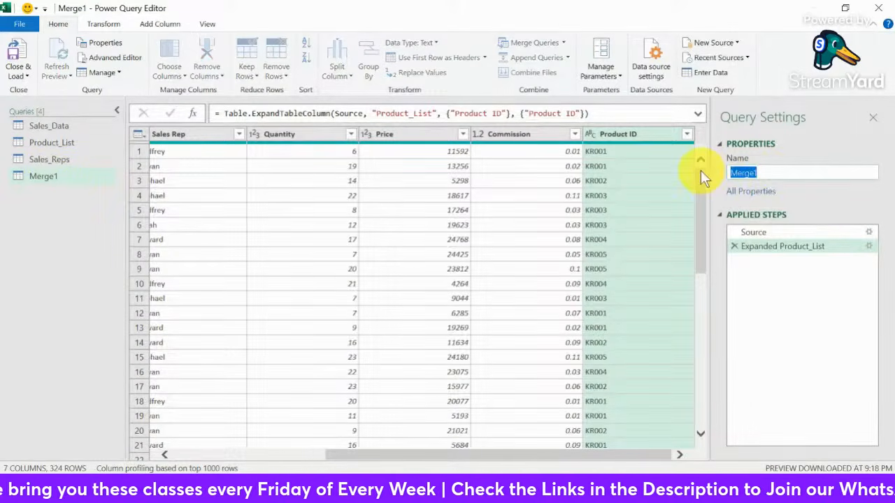
type("Combine ")
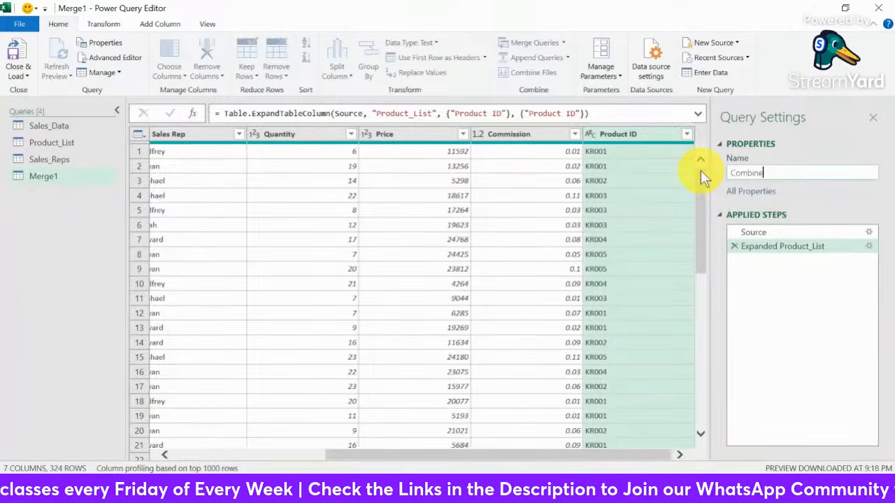
type("_Tw")
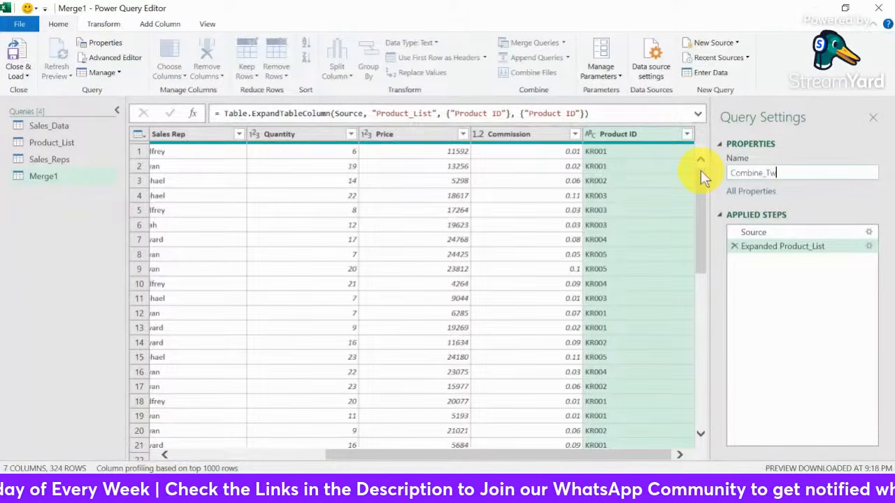
type("o_Table")
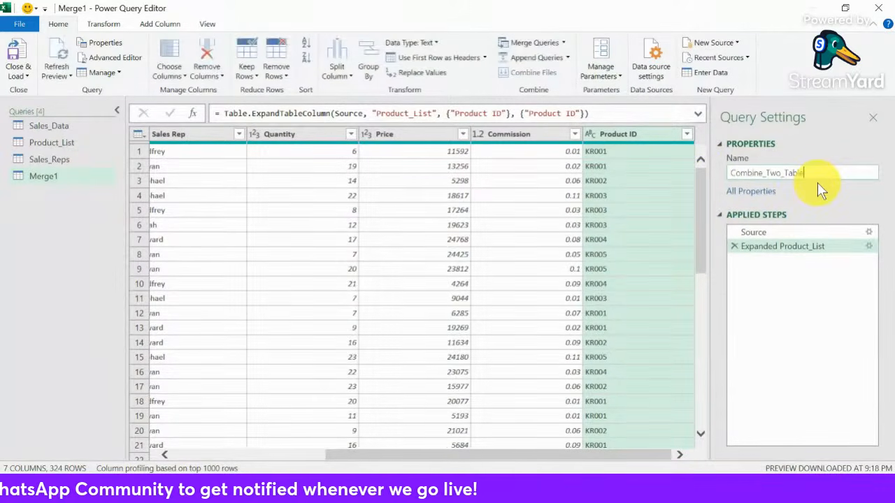
key("Return")
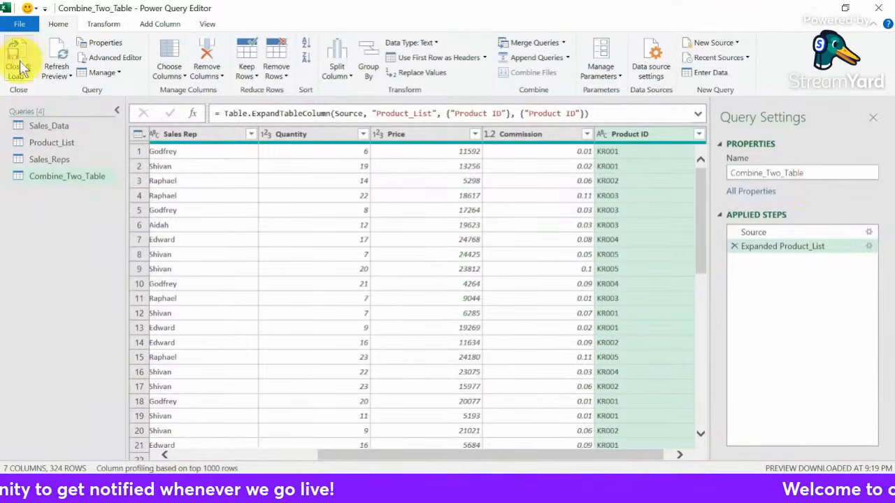
Close the query editor and load the Combine_Two_Table query to the workbook as a connection only
left_click(20, 24)
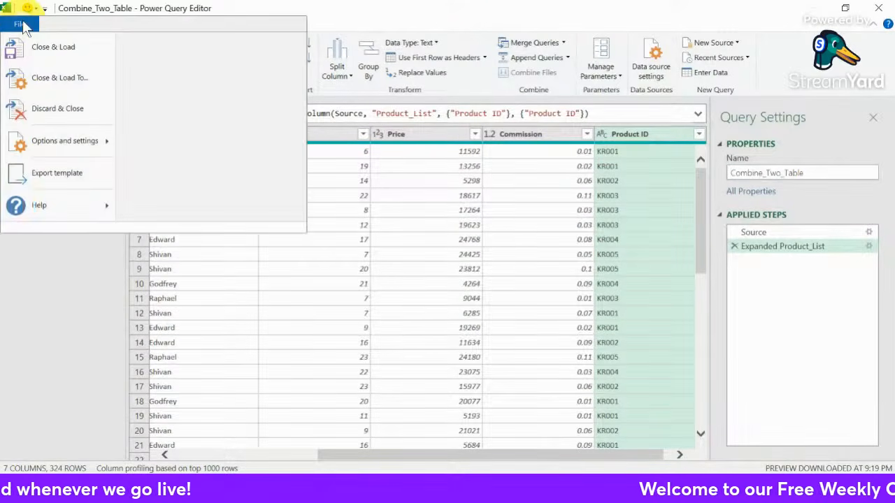
left_click(57, 81)
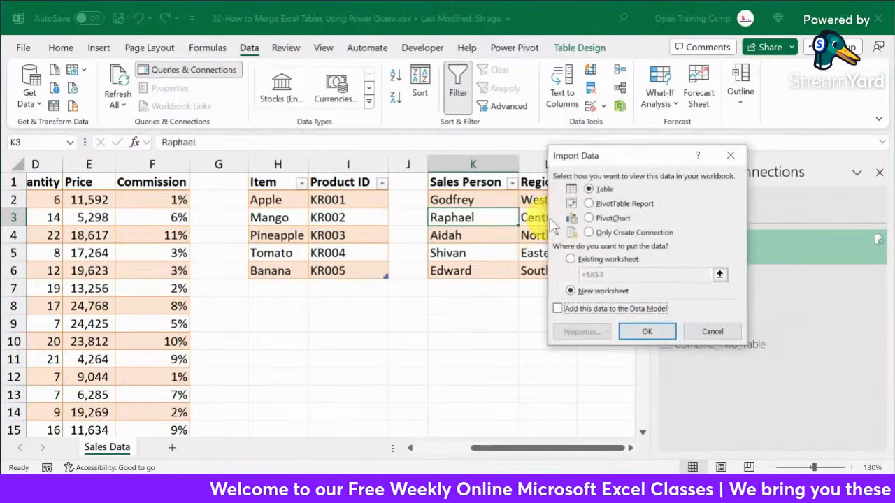
left_click_drag(628, 160, 625, 113)
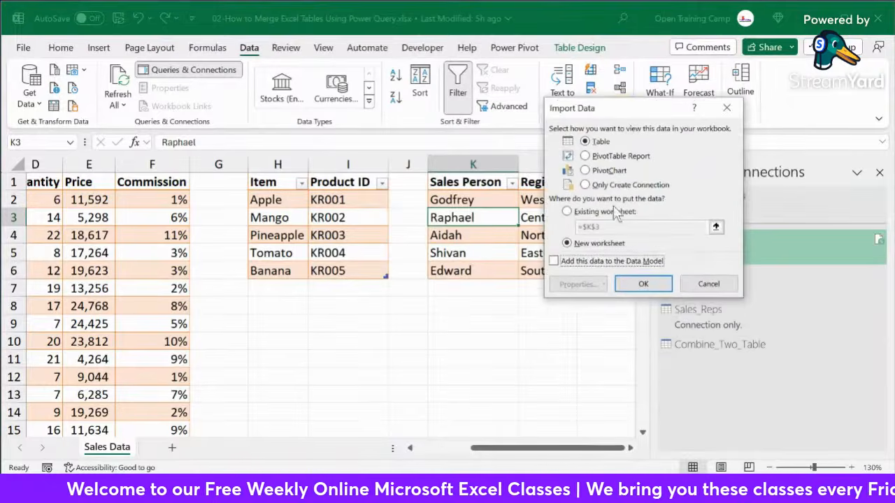
left_click(585, 185)
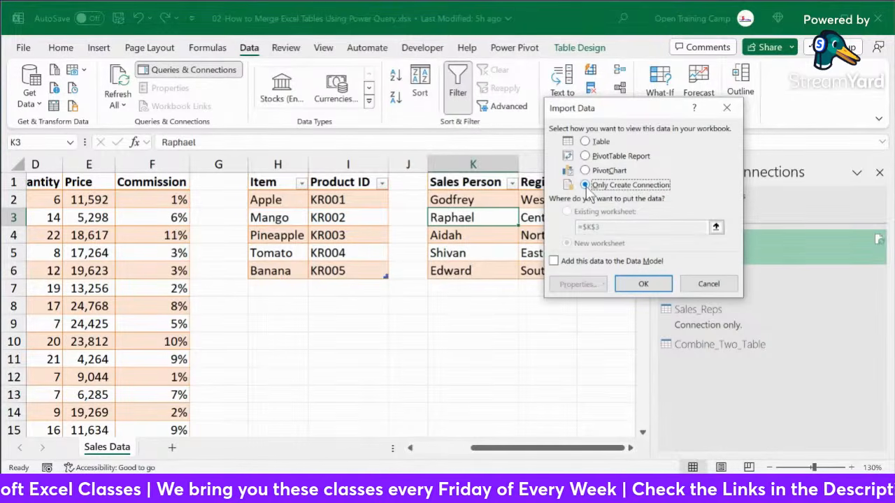
left_click_drag(603, 108, 687, 184)
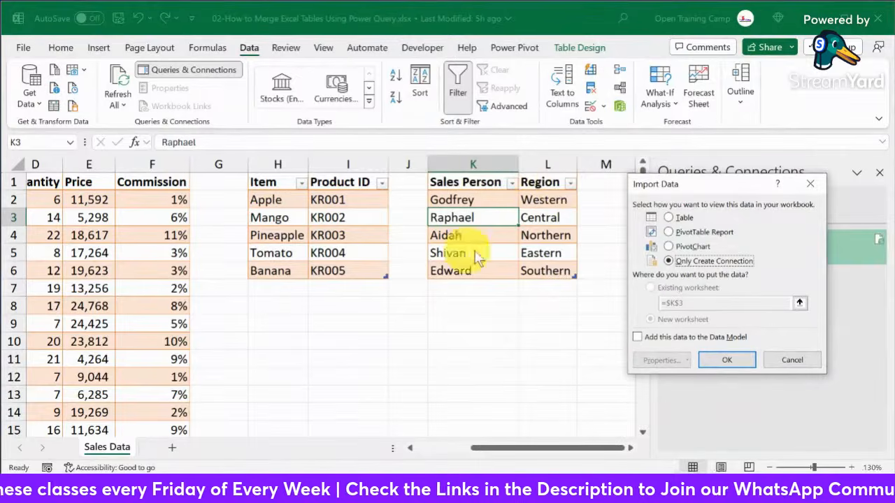
left_click_drag(680, 183, 602, 154)
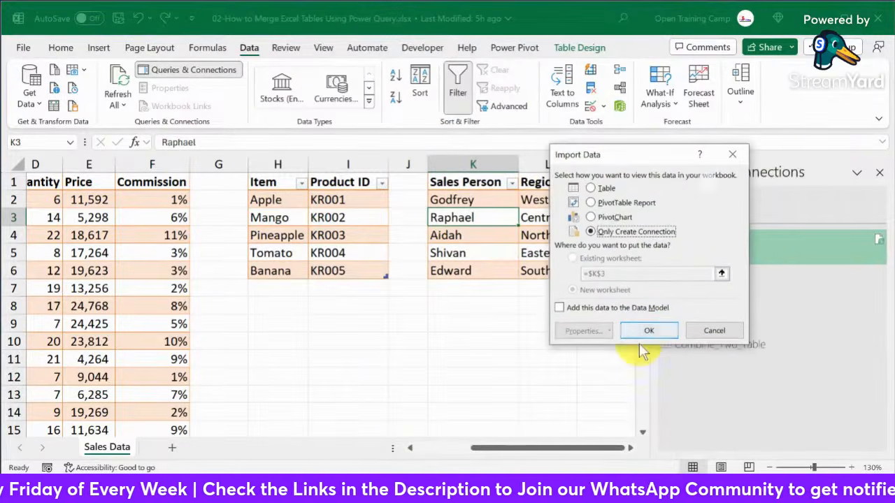
left_click(636, 337)
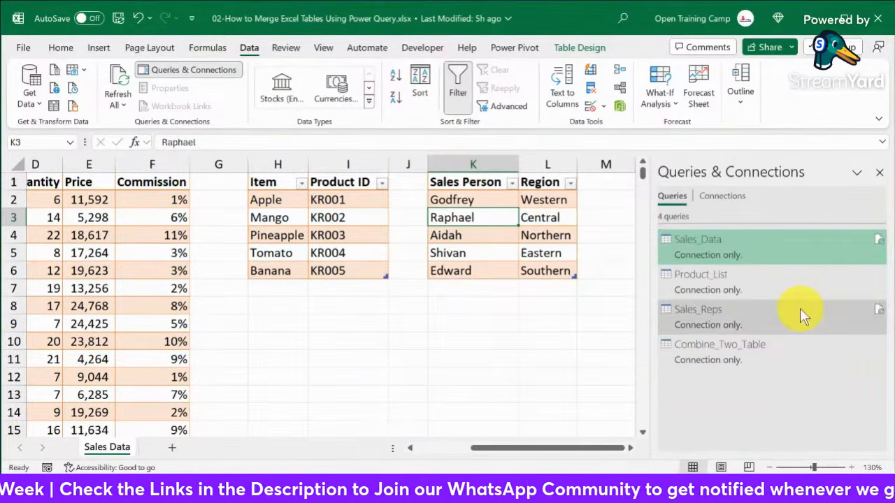
Select the Combine_Two_Table query among the workbook's queries
mouse_move(700, 363)
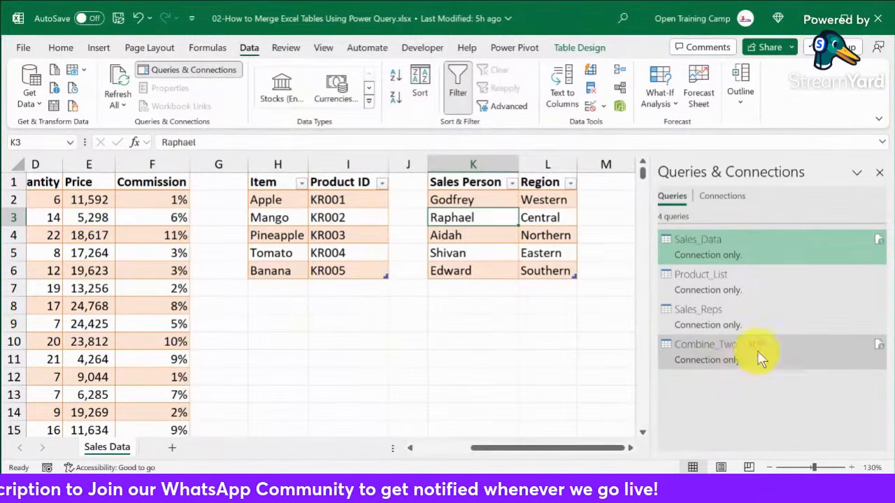
mouse_move(765, 350)
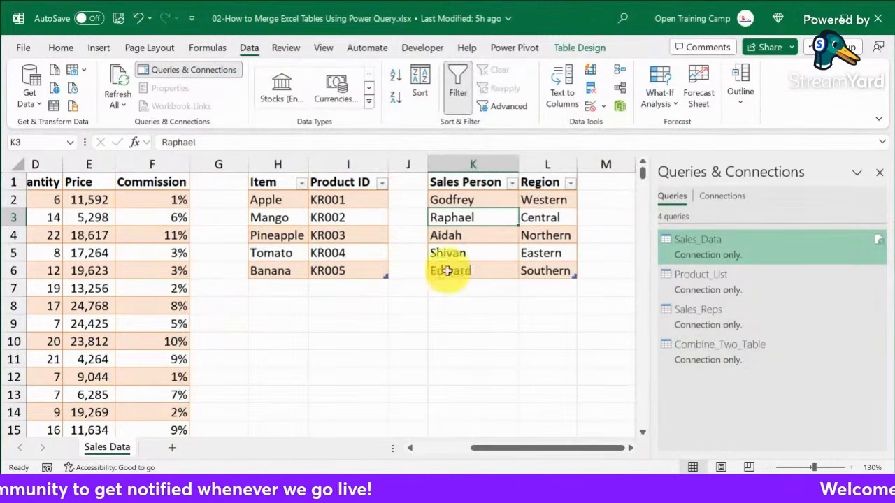
left_click(703, 351)
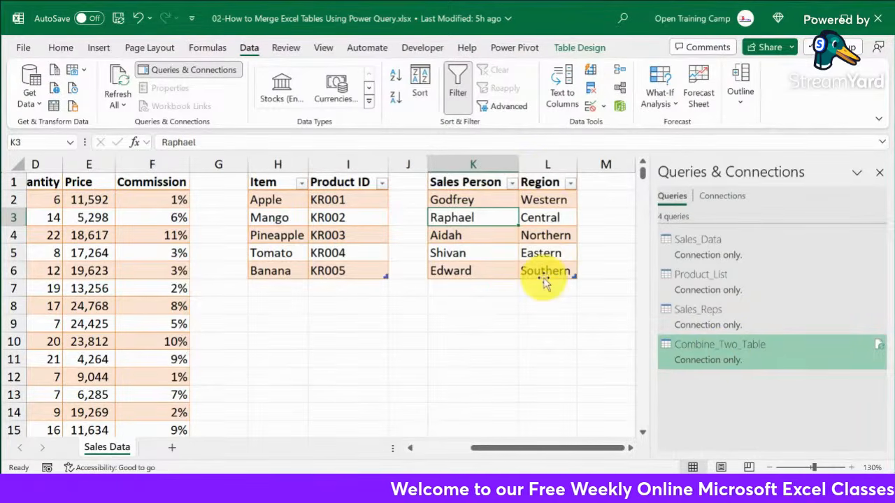
Start a merge from the Combine_Two_Table query and choose Sales_Reps as the second table
right_click(736, 353)
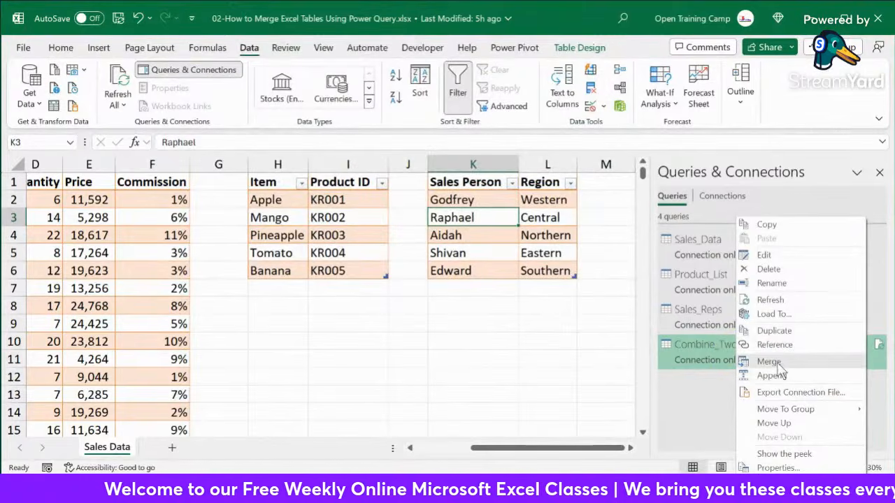
left_click(769, 363)
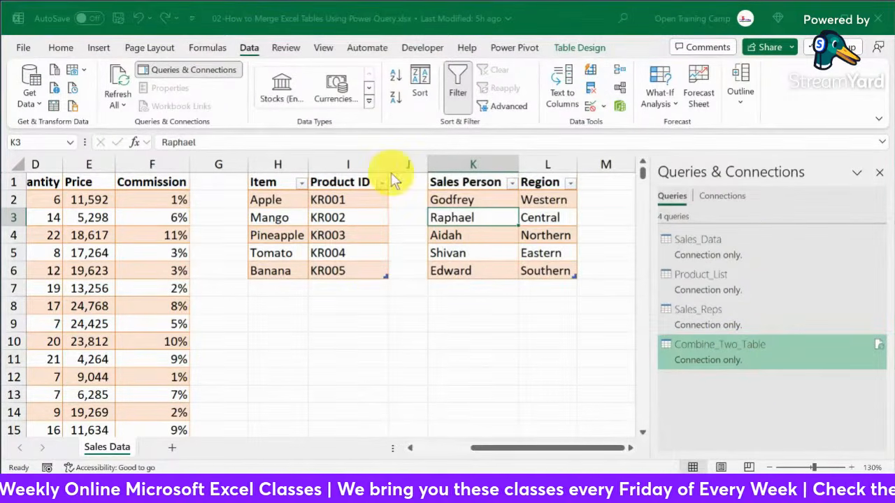
left_click_drag(369, 30, 280, 24)
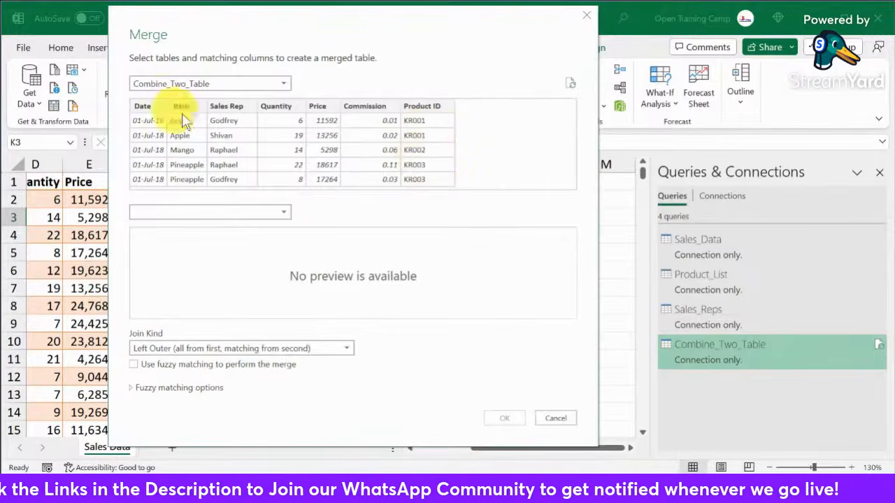
left_click(286, 211)
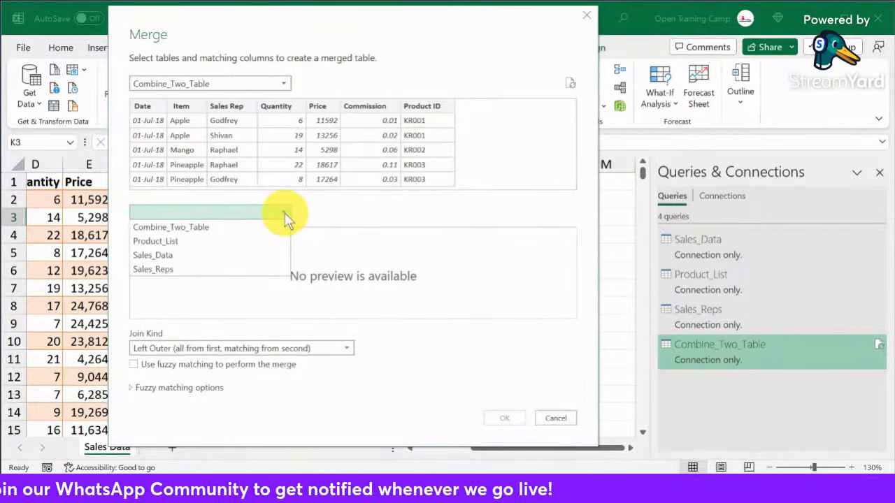
left_click(173, 270)
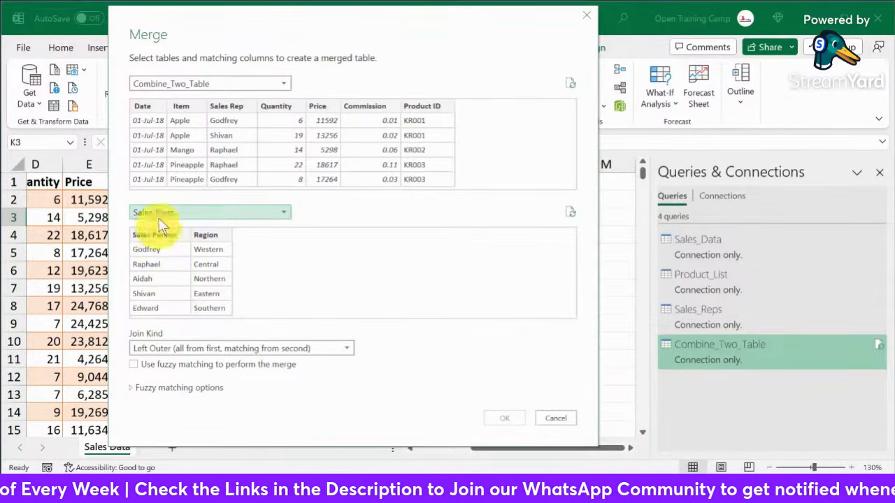
Match the Sales Rep column to the Sales Person column and create the Left Outer merge
left_click(234, 106)
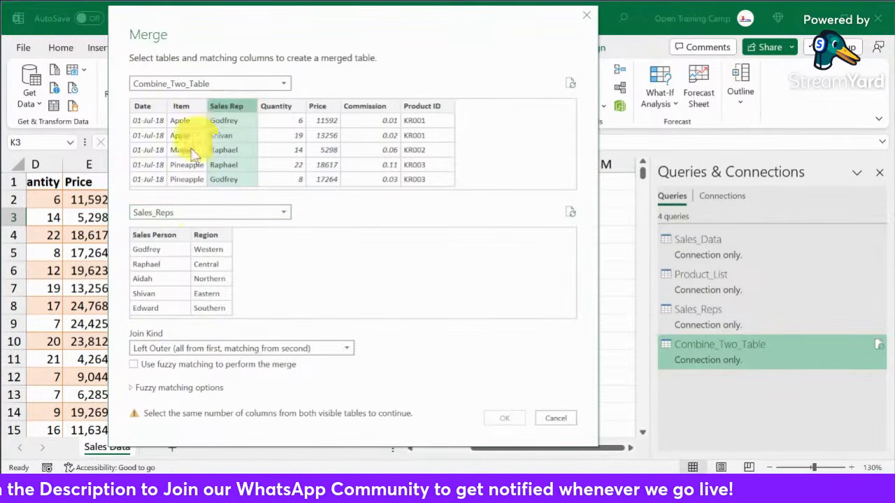
left_click(162, 235)
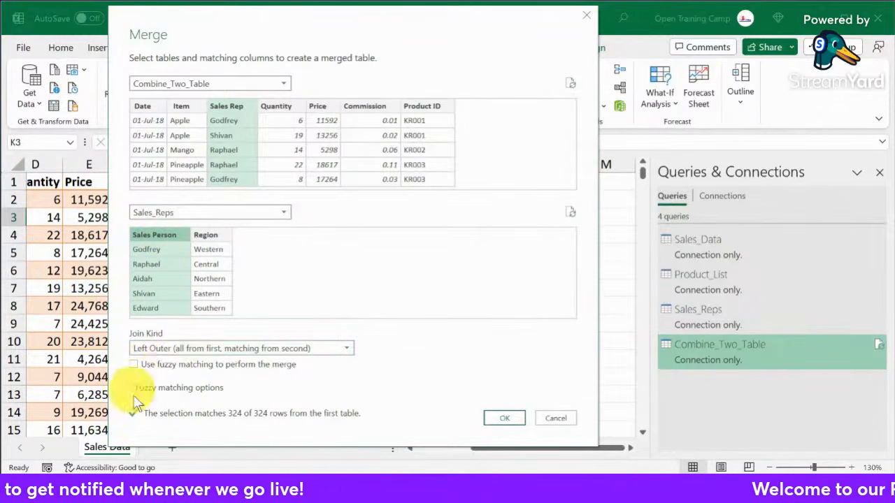
left_click(505, 419)
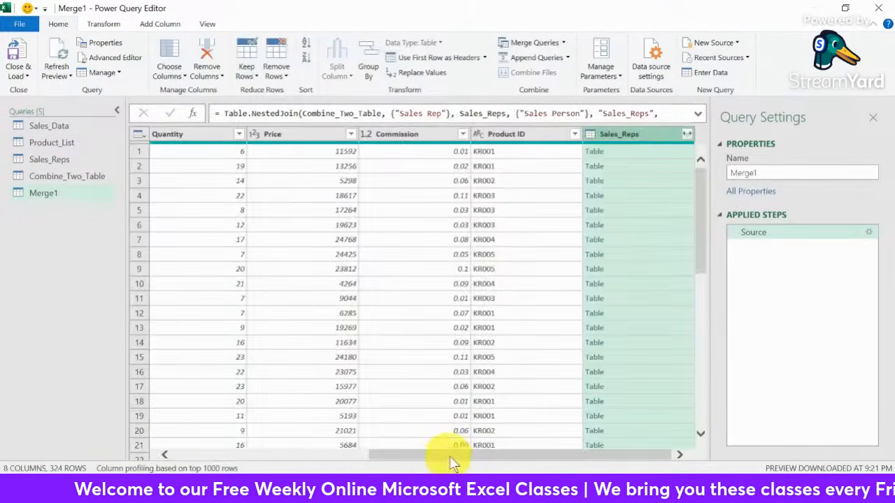
Expand the merged Sales_Reps column to include only Region, without the original column name as prefix
left_click_drag(451, 462, 562, 451)
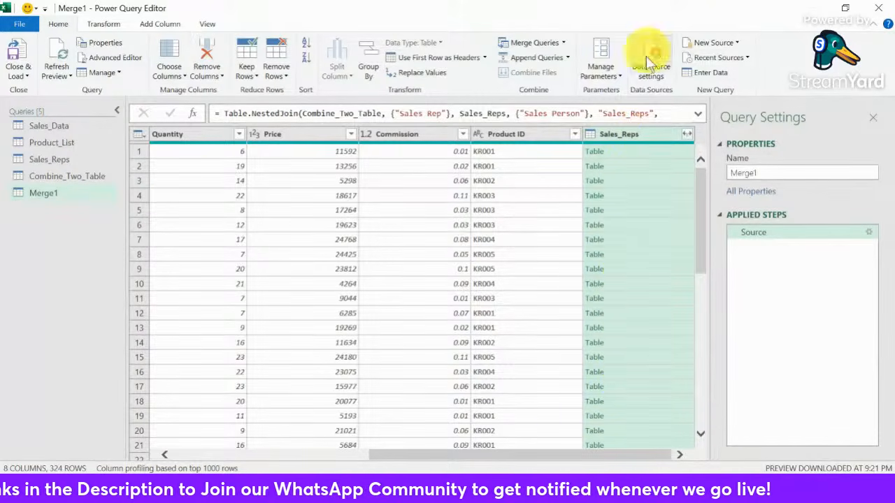
left_click(629, 151)
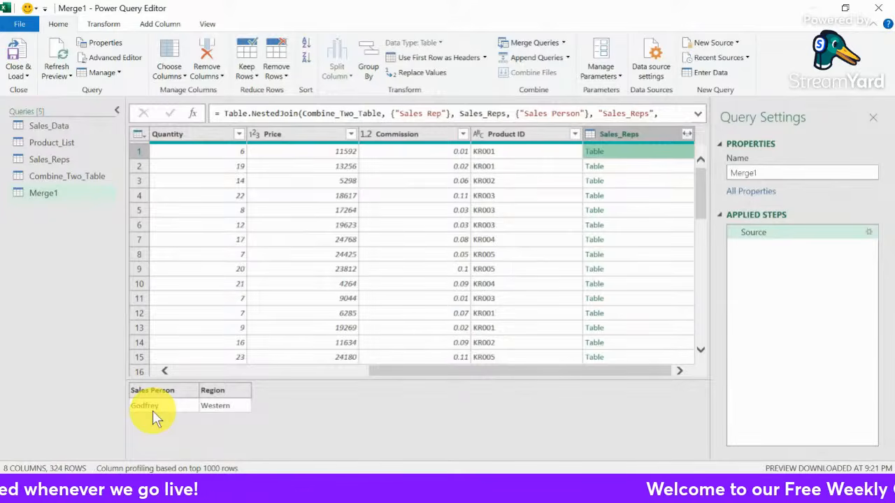
mouse_move(466, 373)
left_mouse_down()
mouse_move(303, 380)
mouse_move(482, 378)
left_mouse_up()
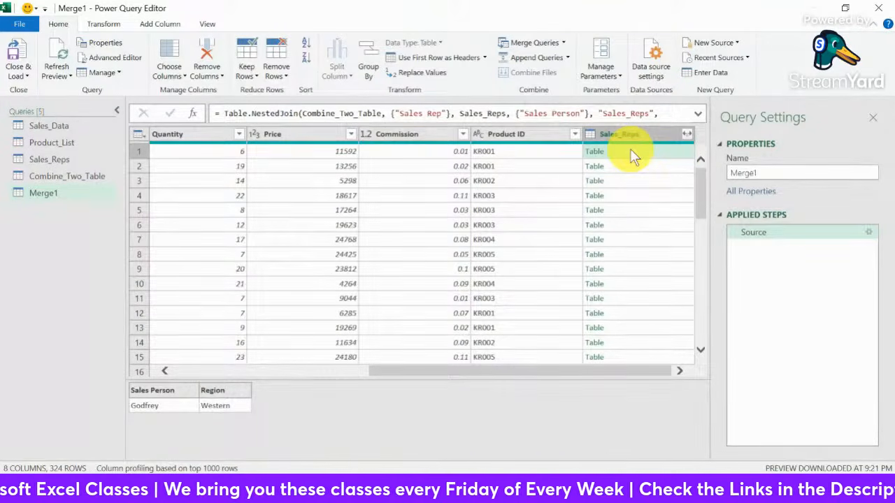
left_click(687, 134)
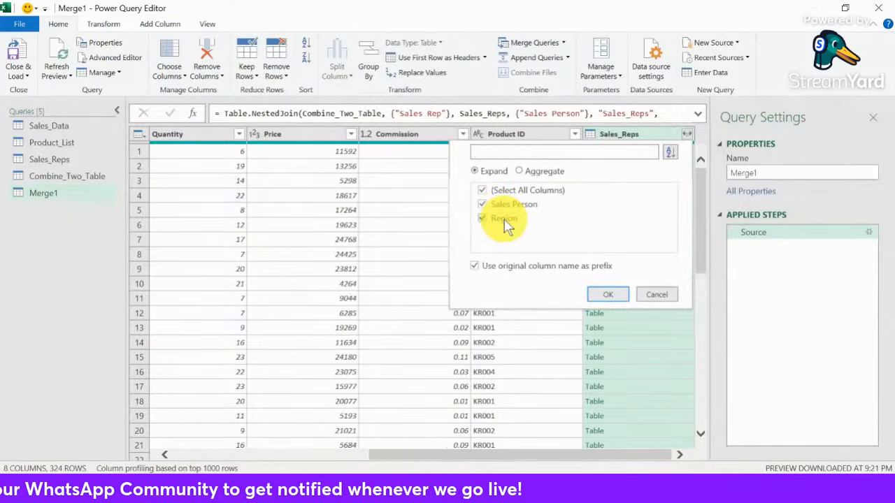
left_click(484, 191)
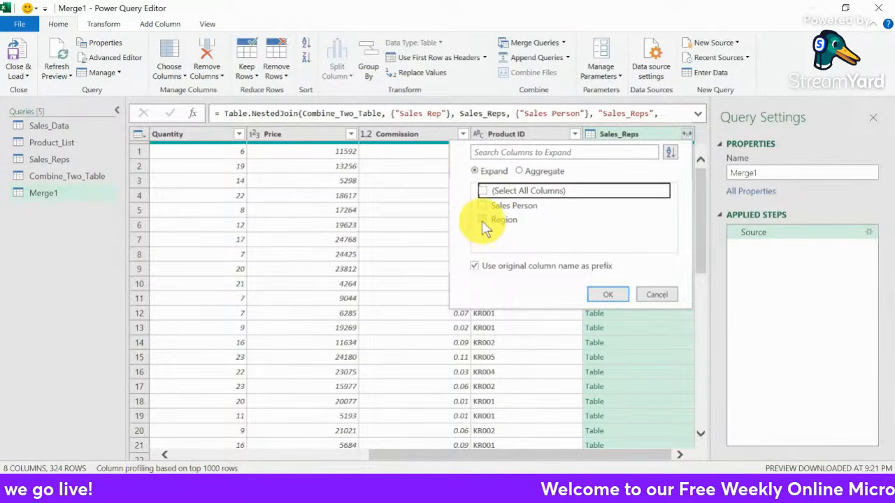
left_click(516, 220)
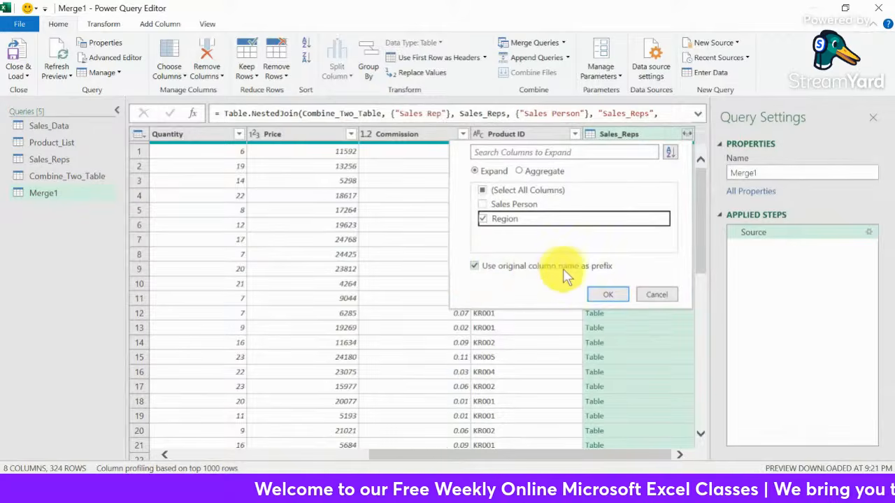
left_click(475, 268)
left_click(616, 296)
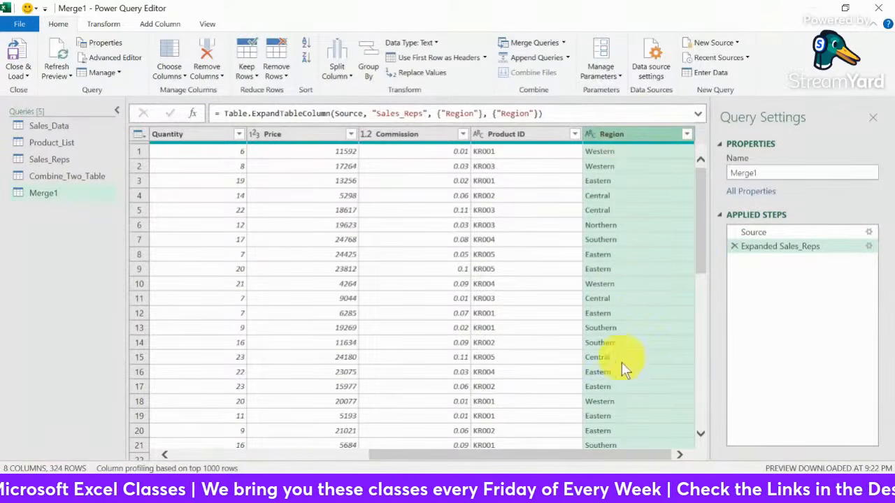
Rename the merged query as FInal_Dataset
left_click_drag(586, 455, 619, 465)
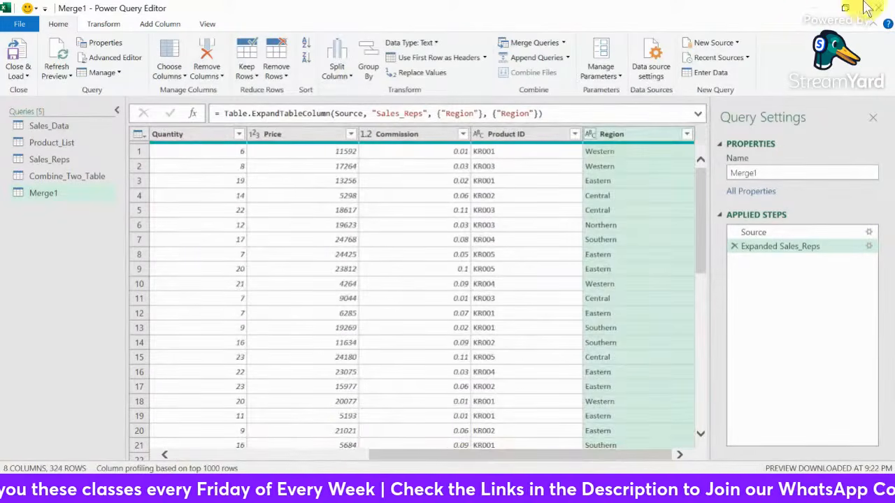
left_click(775, 172)
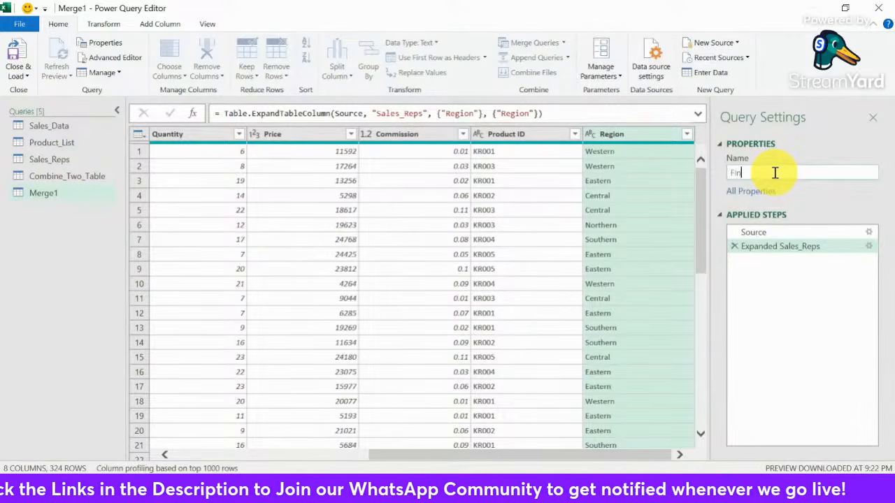
type("Final")
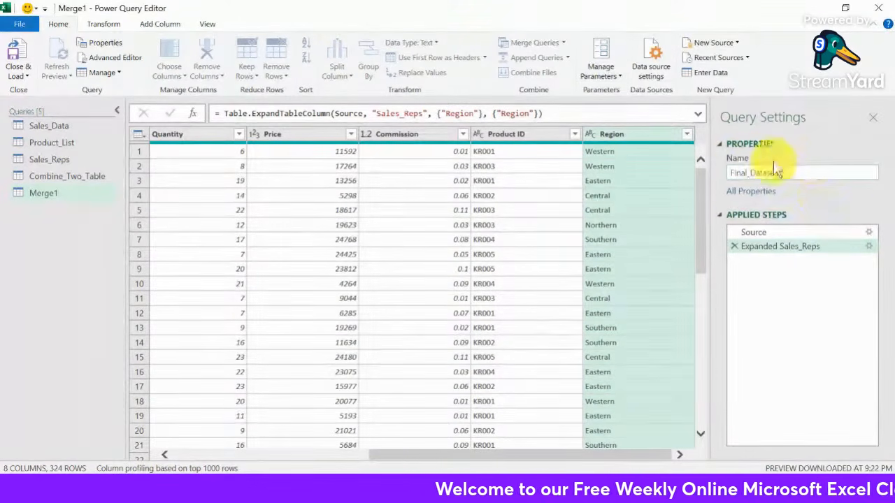
key("Return")
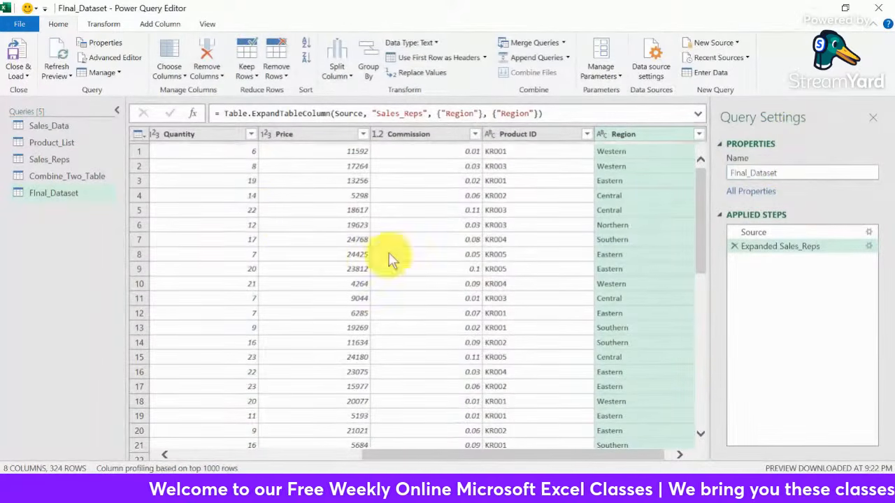
Close the query editor and load FInal_Dataset as a table on a new worksheet
left_click(232, 197)
left_click_drag(454, 378, 213, 377)
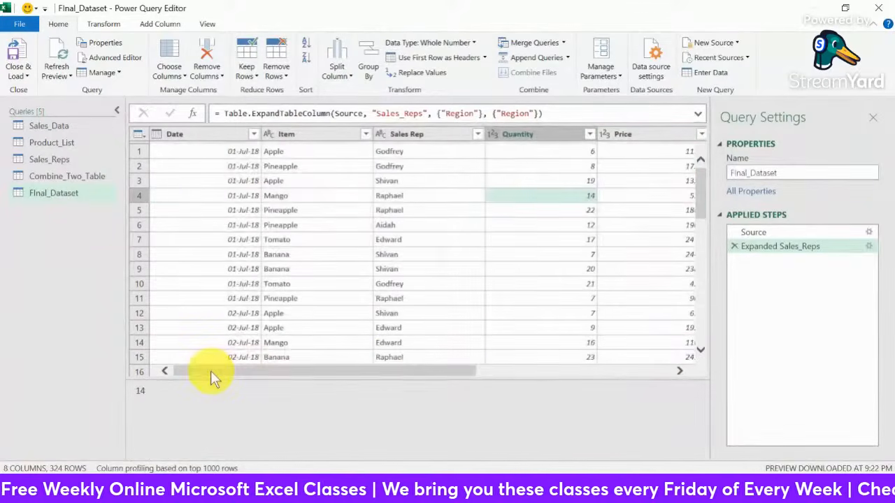
left_click(21, 26)
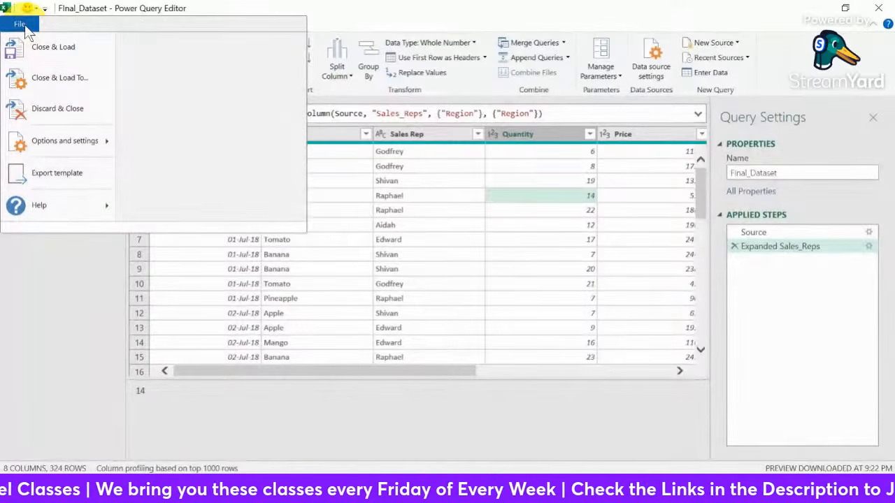
left_click(51, 82)
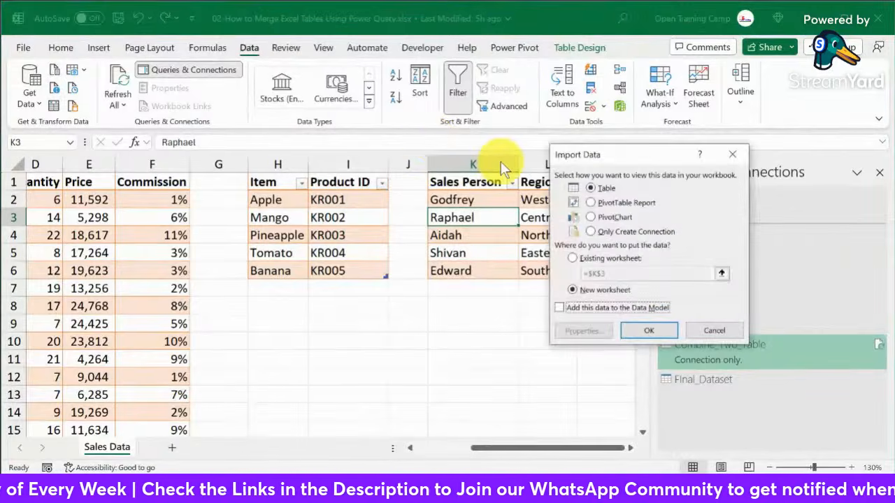
left_click_drag(612, 162, 479, 89)
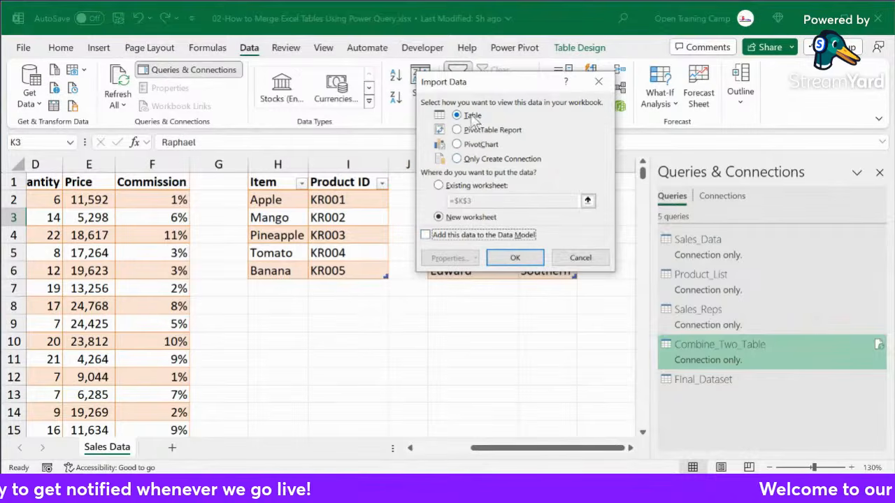
left_click(517, 256)
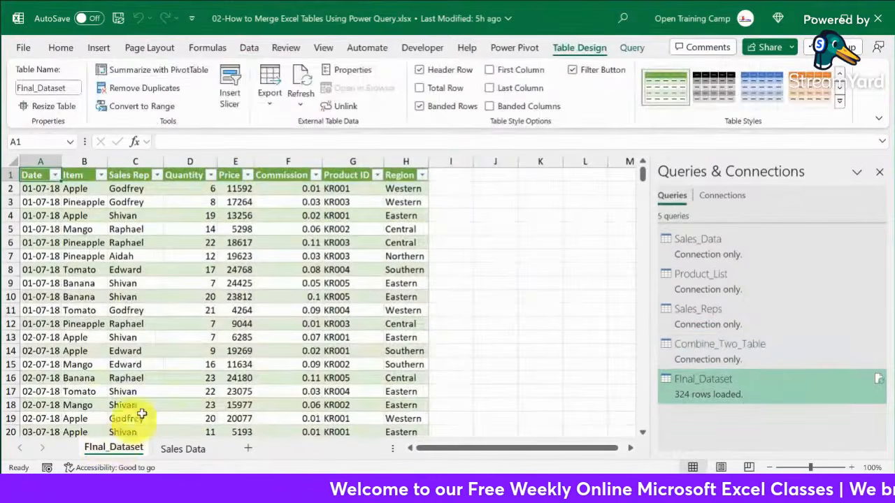
Examine the loaded FInal_Dataset table and its query preview to check the merged columns
left_click(168, 295)
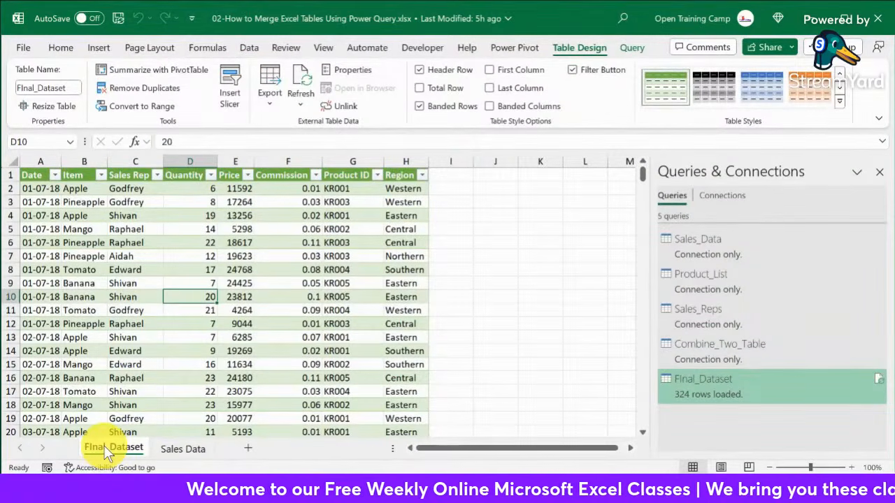
scroll(109, 451, "down", 1)
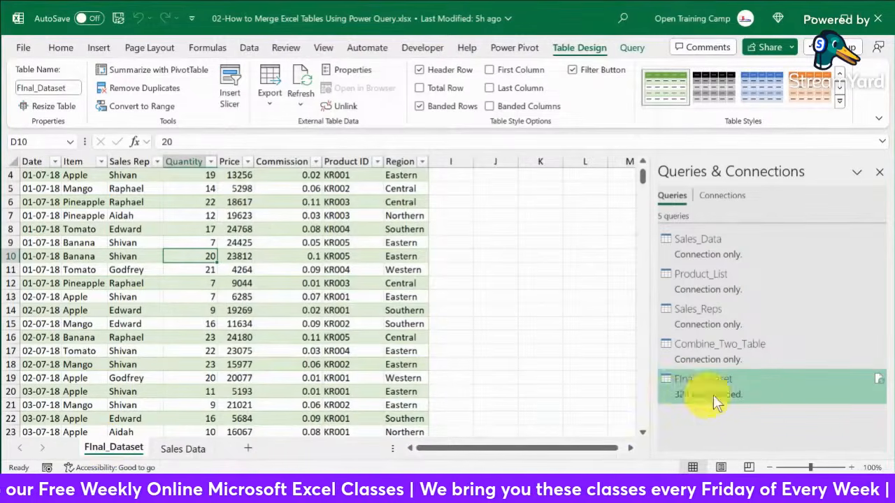
mouse_move(682, 385)
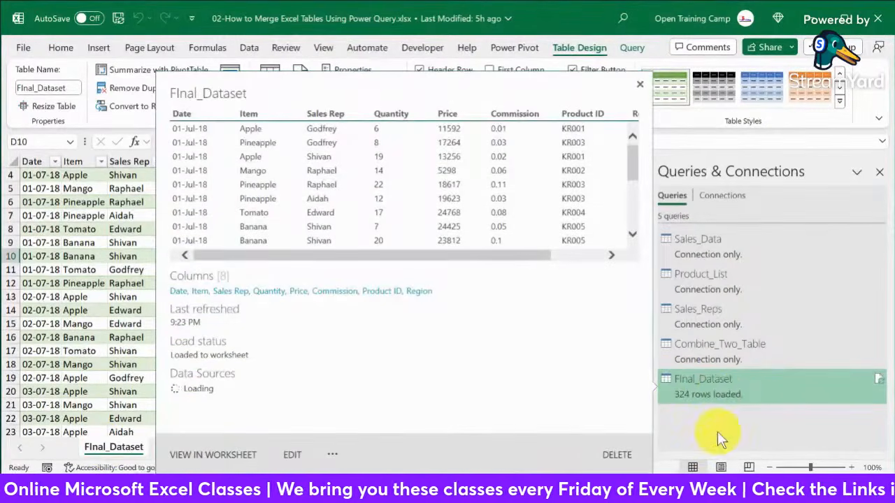
left_click(74, 296)
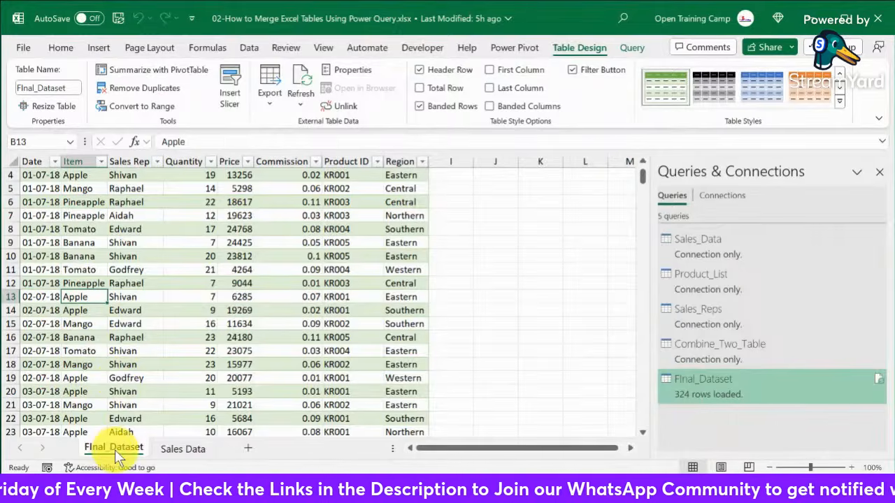
scroll(170, 330, "down", 5)
scroll(170, 329, "up", 3)
scroll(170, 329, "up", 3)
left_click(200, 258)
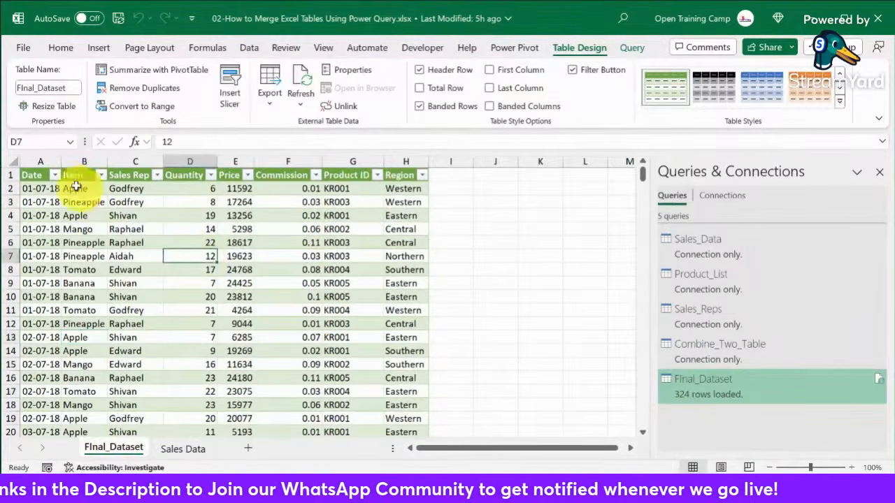
Create a PivotTable from the FInal_Dataset table on a new worksheet and enlarge its field list beside the report
left_click(118, 228)
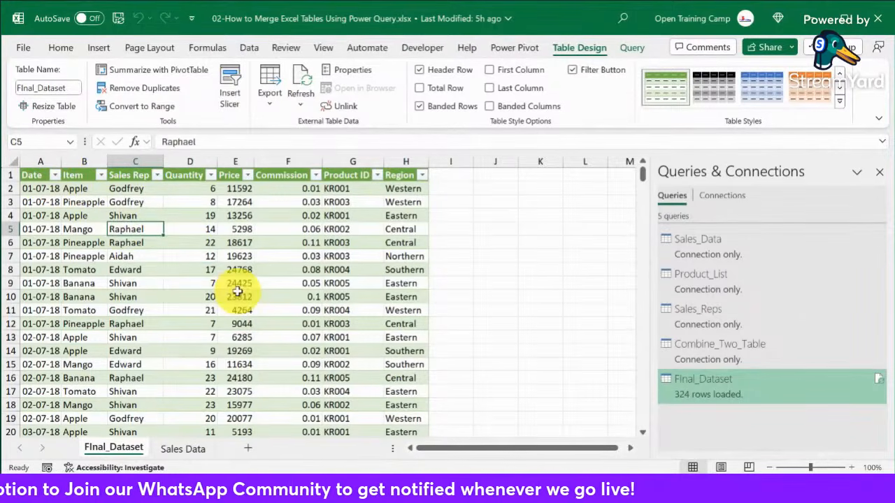
left_click(160, 73)
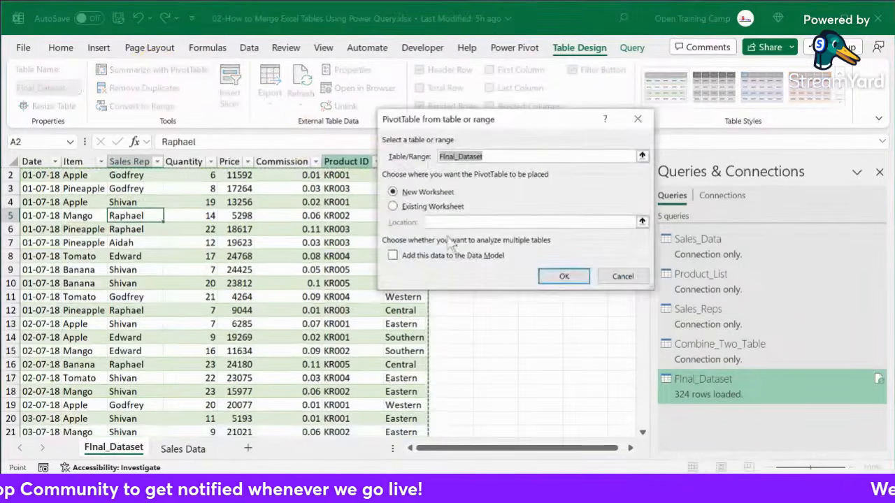
left_click(565, 279)
left_click_drag(386, 154, 358, 37)
left_click_drag(436, 267, 533, 405)
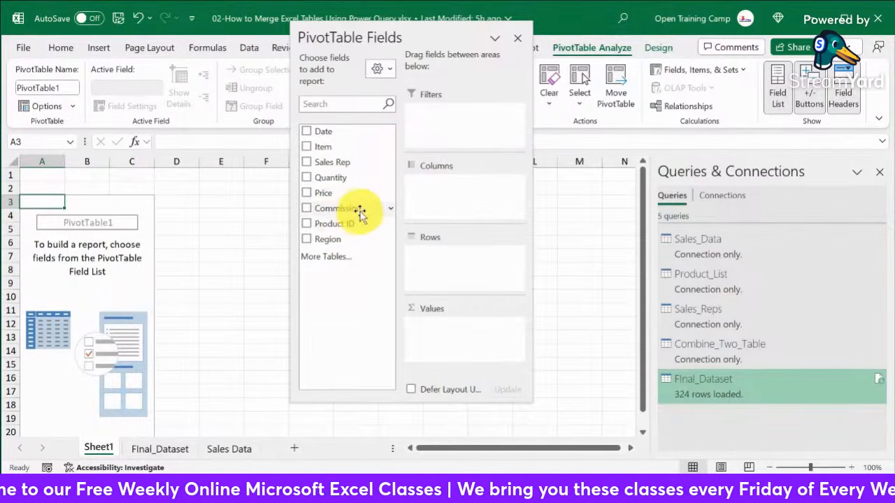
Build the PivotTable with Region as rows and the sum of Quantity as values
left_click_drag(311, 240, 426, 255)
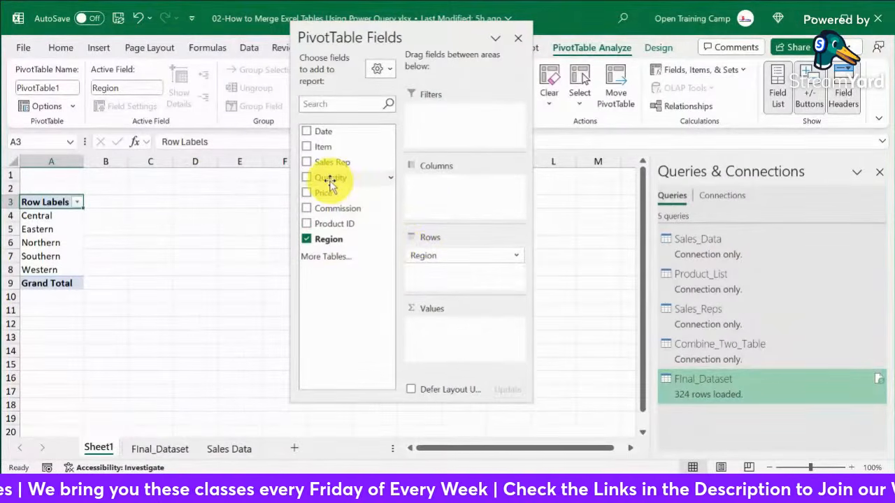
left_click_drag(332, 181, 448, 342)
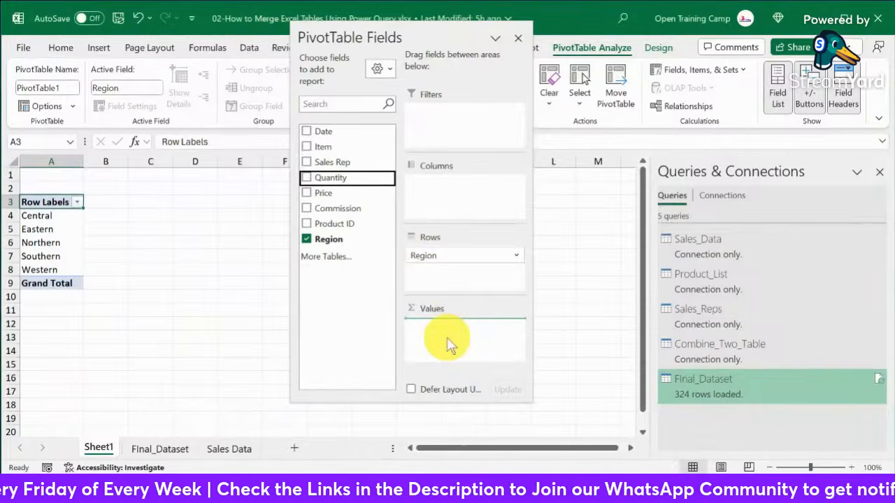
left_click(116, 215)
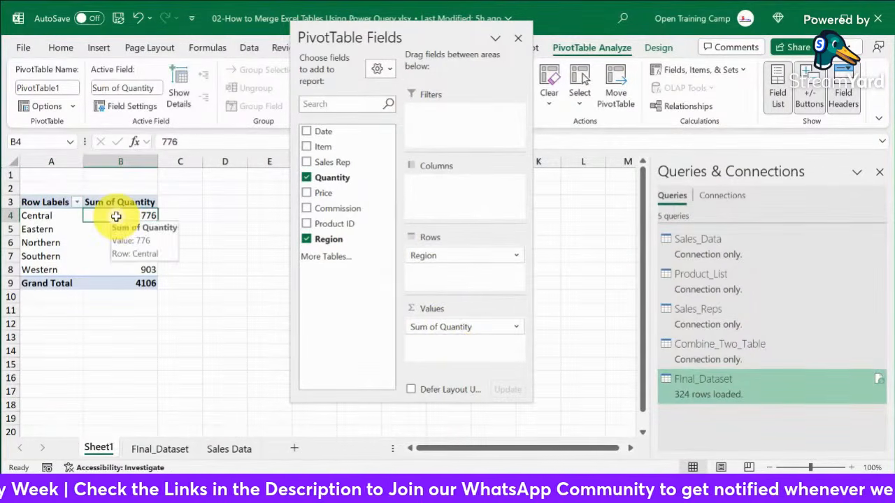
Close the PivotTable field list and compare the source tables on the Sales Data sheet with the region report on Sheet1
left_click(518, 40)
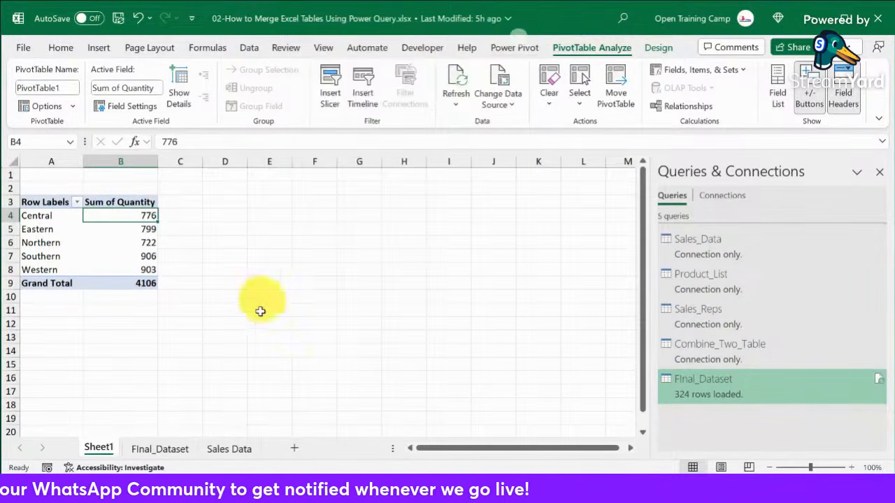
left_click(226, 451)
left_click(101, 214)
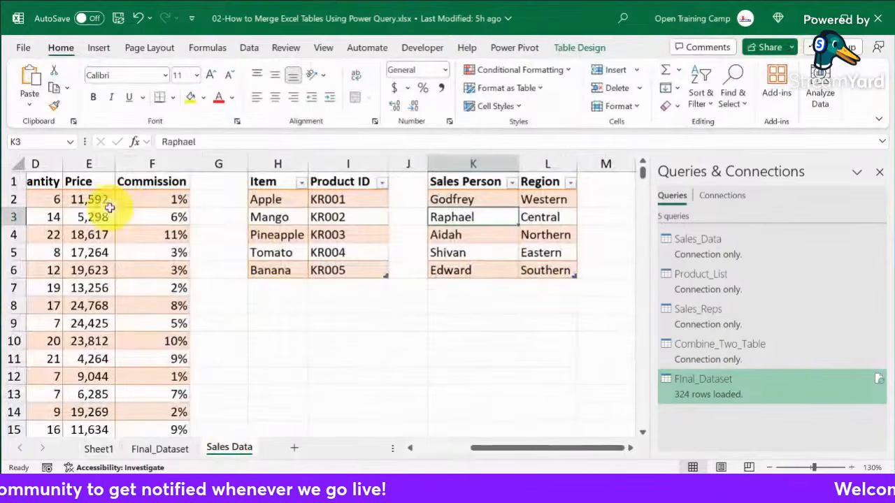
left_click(266, 200)
left_click_drag(530, 449, 423, 450)
left_click(129, 236)
left_click(294, 256)
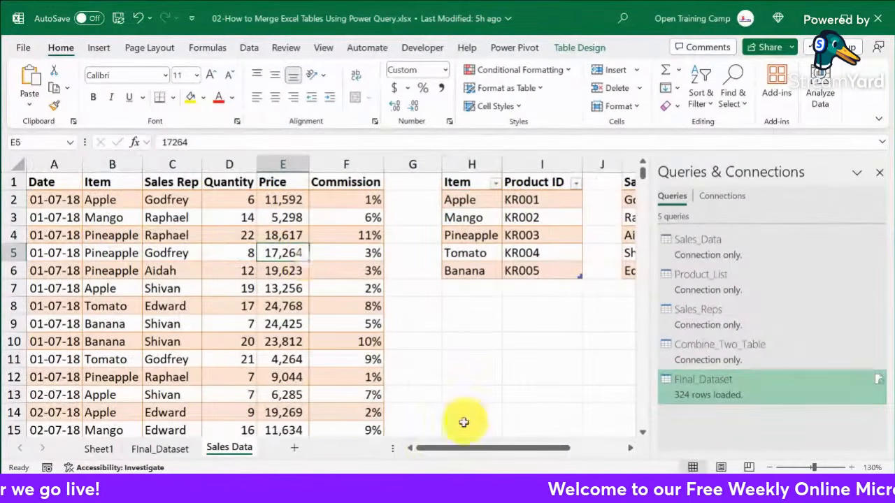
left_click_drag(503, 448, 556, 456)
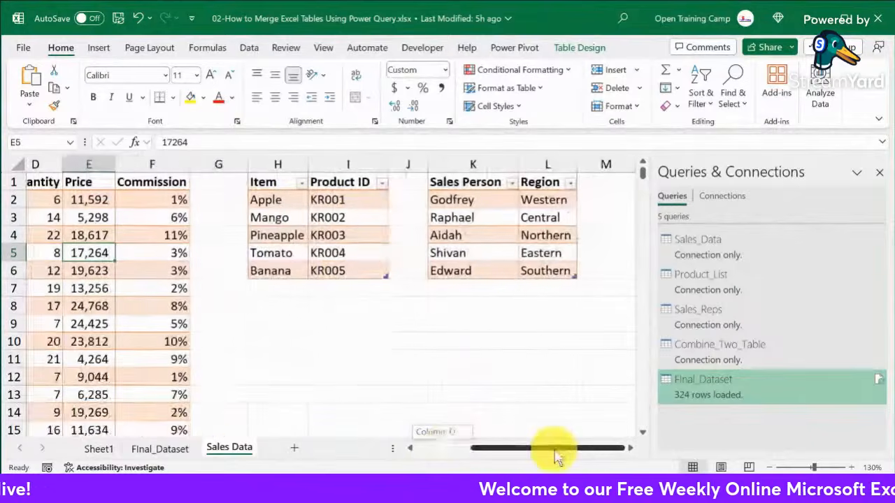
left_click(100, 451)
left_click_drag(30, 216, 33, 267)
left_click(270, 322)
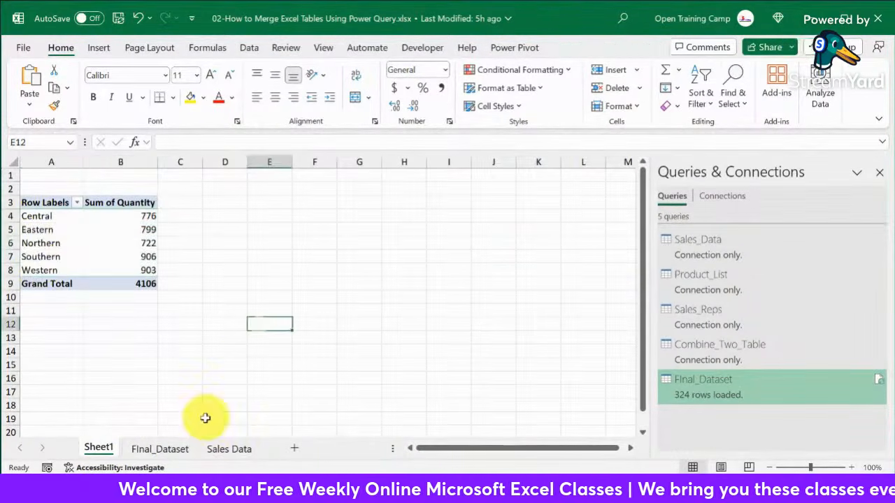
Review the sales, product and sales person tables on the Sales Data sheet again and close the Queries & Connections pane
left_click(242, 450)
left_click(326, 235)
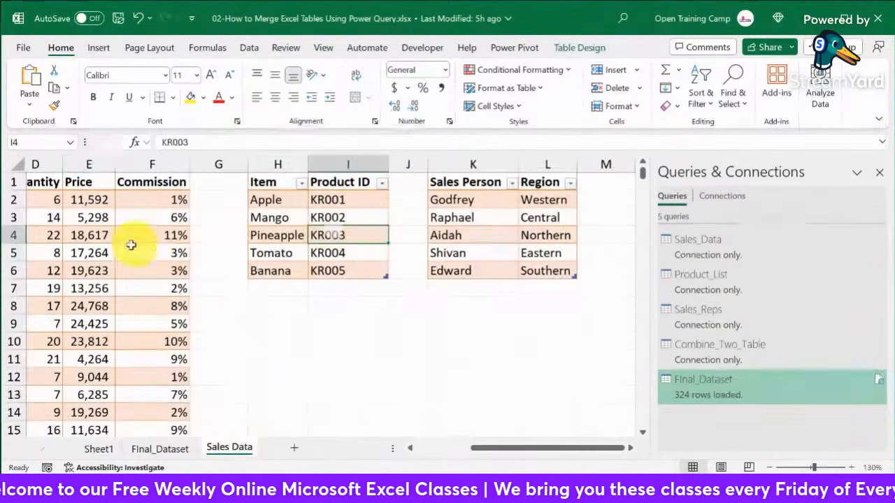
left_click(126, 249)
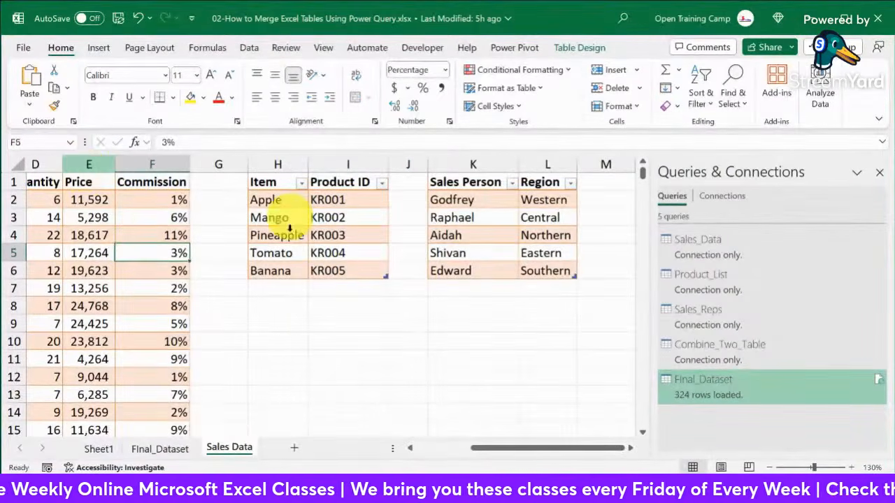
left_click_drag(523, 453, 451, 458)
left_click_drag(439, 453, 589, 450)
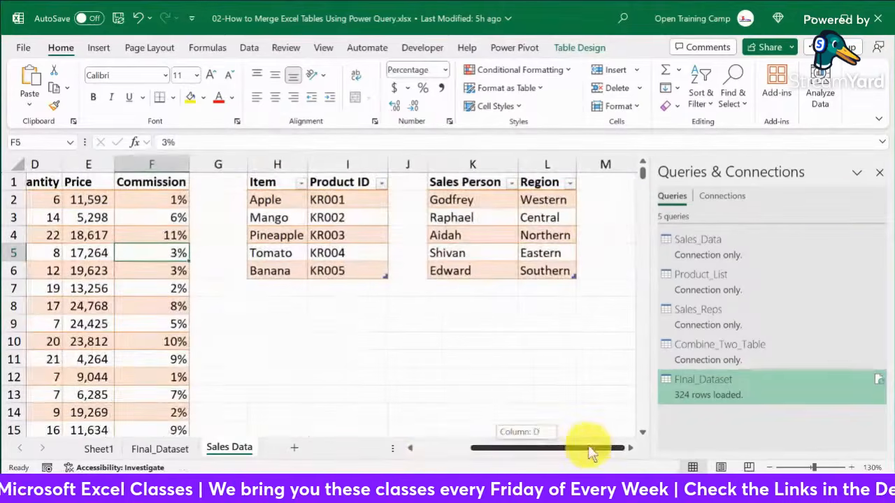
left_click(879, 172)
left_click(433, 357)
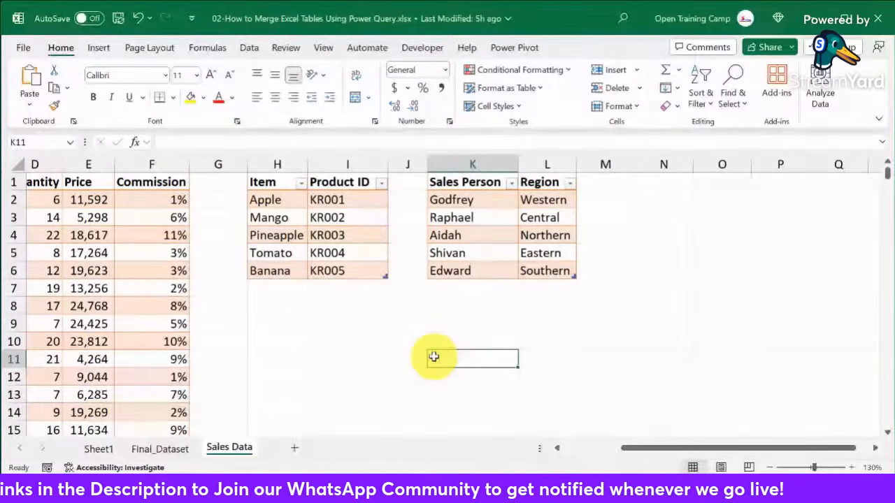
Close the workbook without saving the changes and open 03-How to Connect to the Web or Internet.xlsx
left_click(660, 324)
left_click(878, 19)
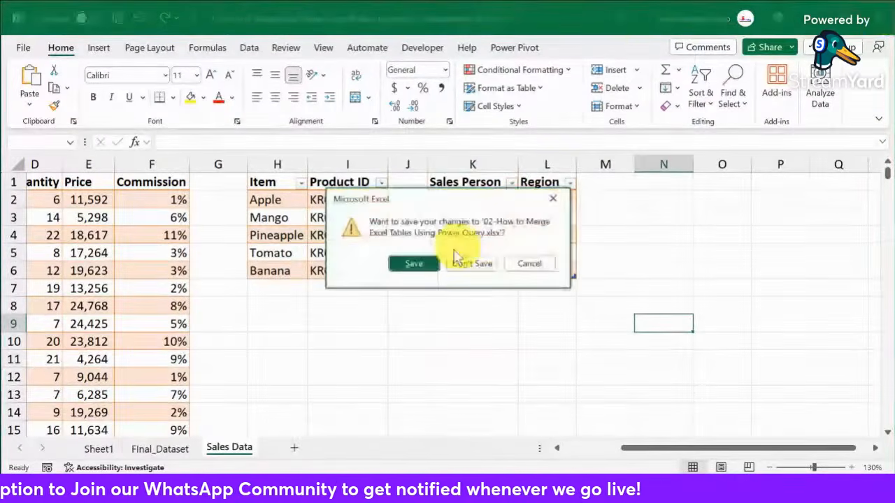
left_click(474, 265)
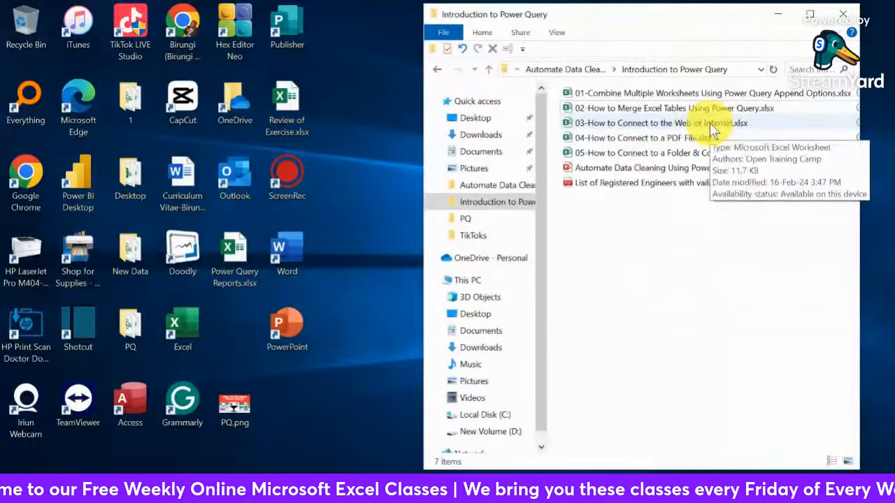
left_click(648, 124)
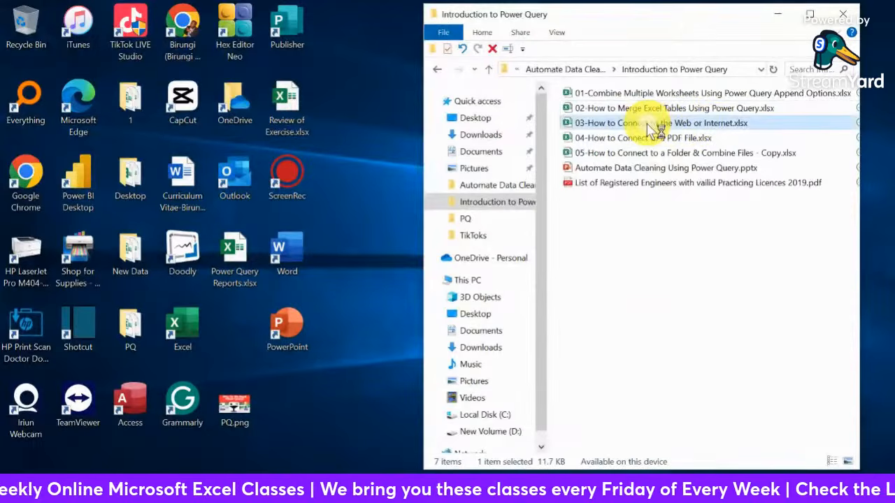
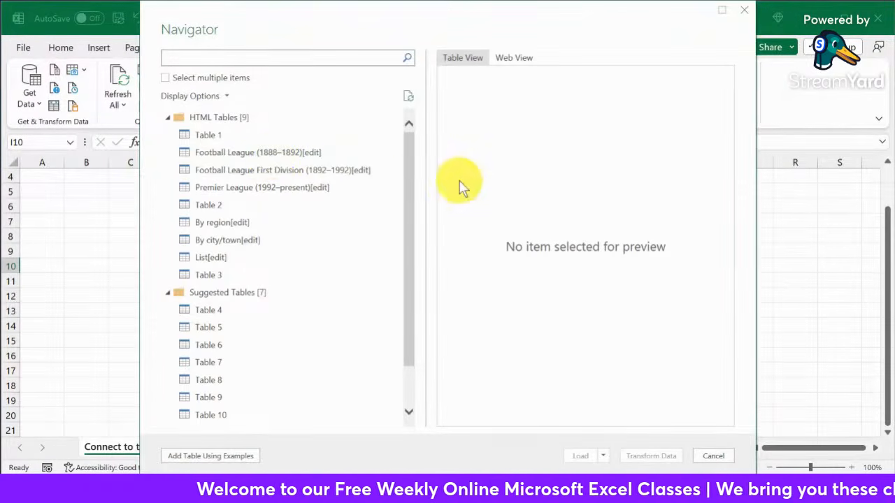
Look through the HTML tables, suggested tables and text items found on the web page and preview Table 1
left_click_drag(411, 171, 408, 252)
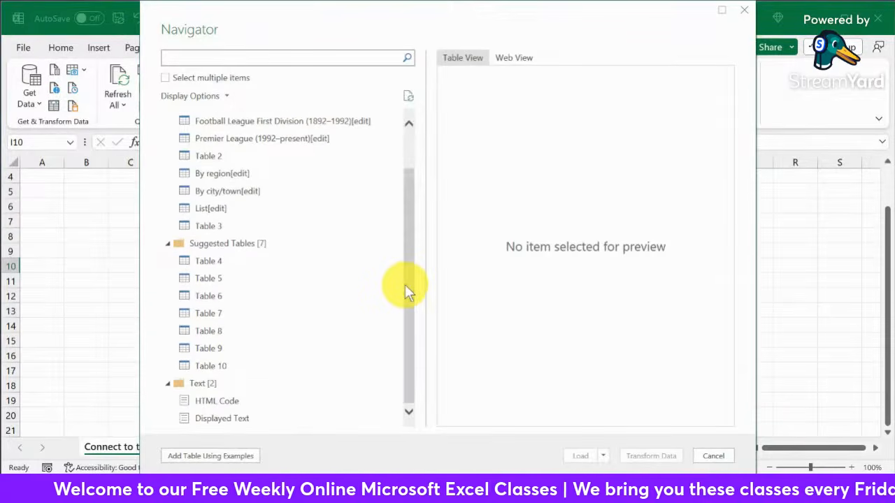
left_click_drag(404, 289, 420, 200)
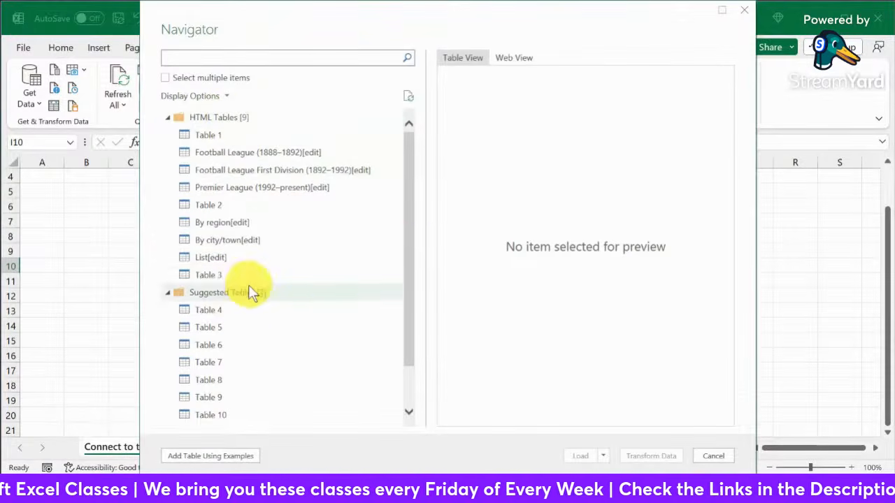
left_click_drag(413, 174, 409, 256)
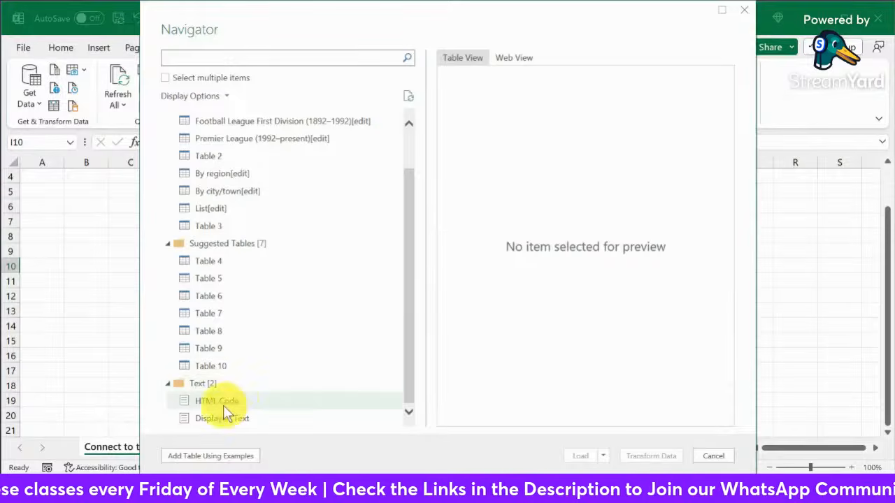
left_click_drag(411, 288, 413, 219)
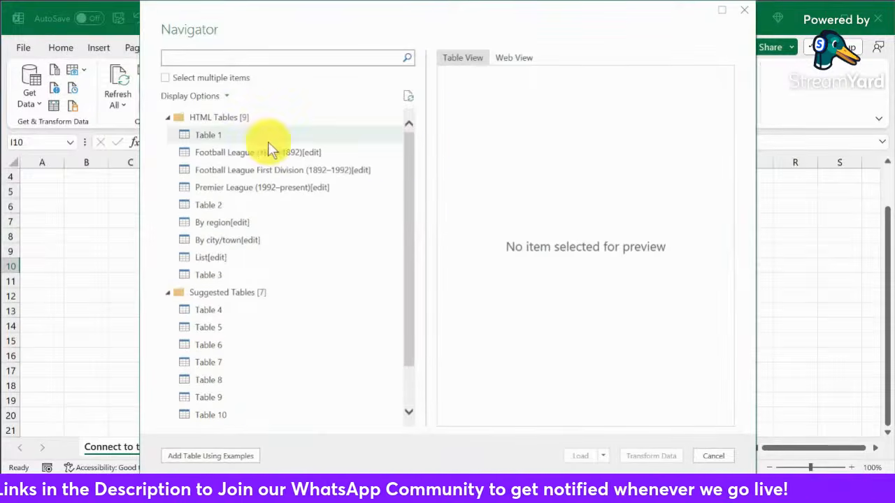
left_click(206, 136)
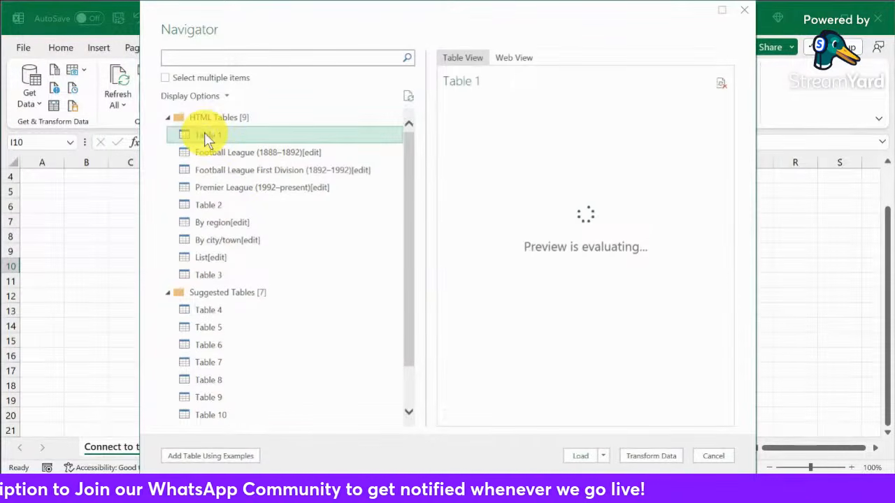
mouse_move(518, 420)
left_mouse_down()
mouse_move(661, 416)
mouse_move(501, 419)
left_mouse_up()
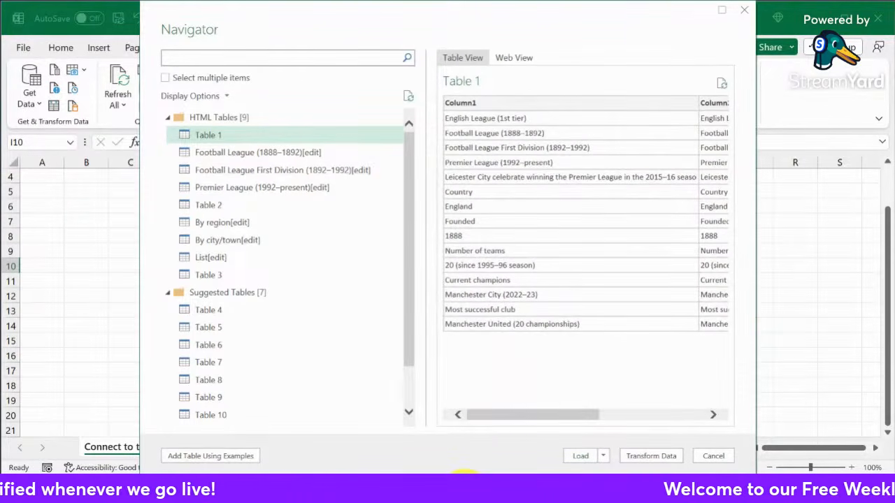
Switch to the browser to examine the champions tables on the Wikipedia page, and return to the Navigator in Excel
left_click(464, 489)
scroll(340, 303, "down", 7)
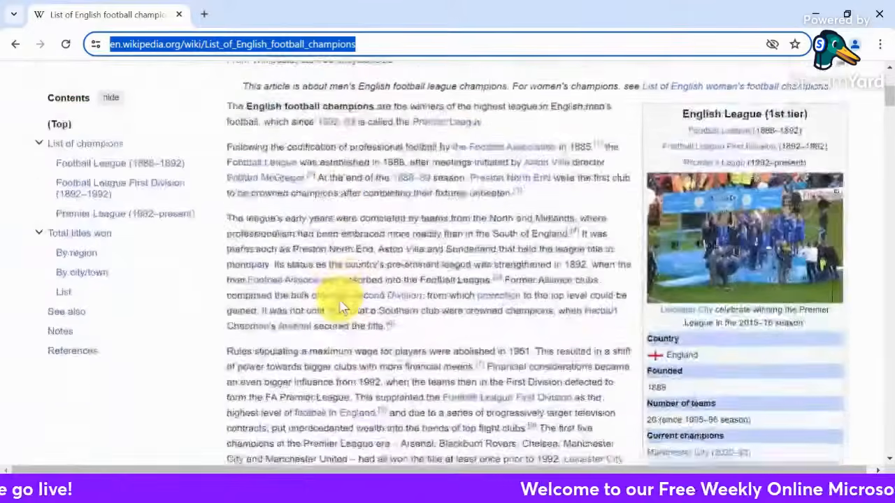
scroll(340, 305, "down", 6)
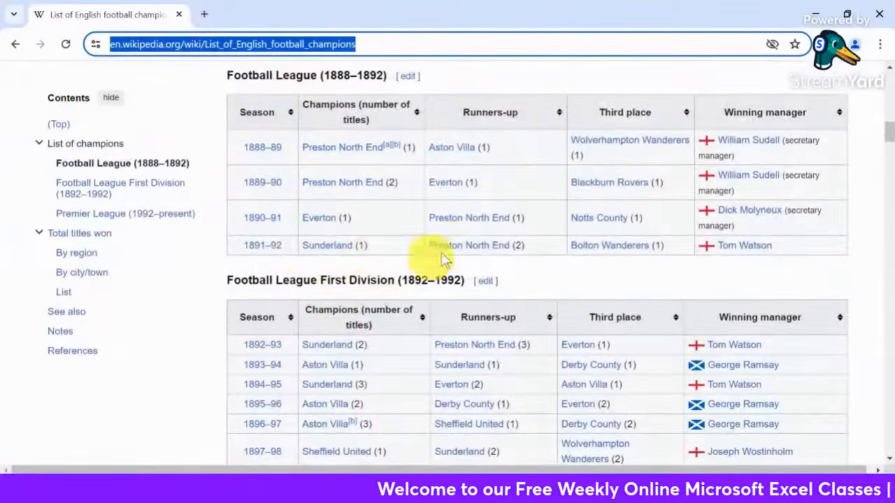
scroll(440, 253, "up", 2)
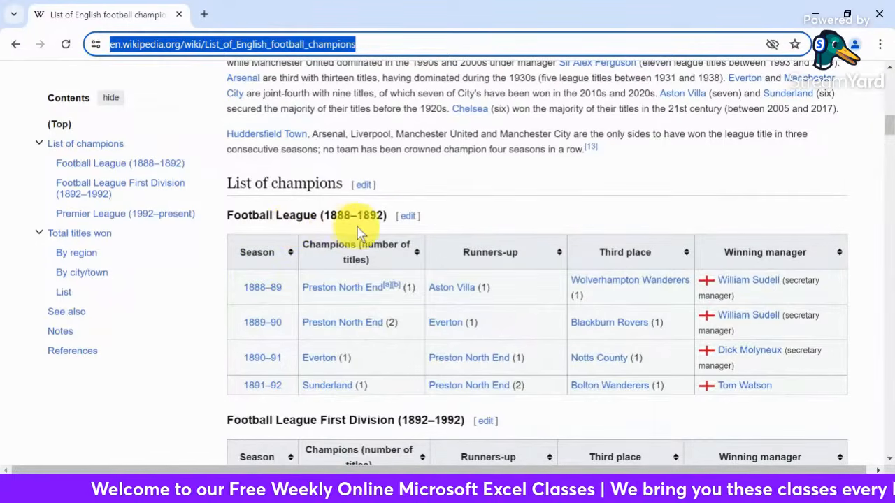
left_click(815, 14)
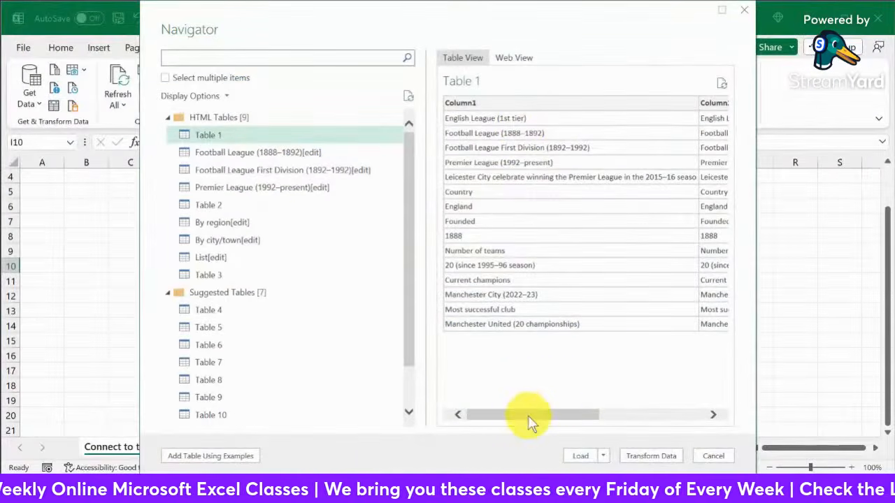
Preview the Football League (1888–1892), Football League First Division (1892–1992), Premier League, Table 2 and By region web tables
left_click(252, 155)
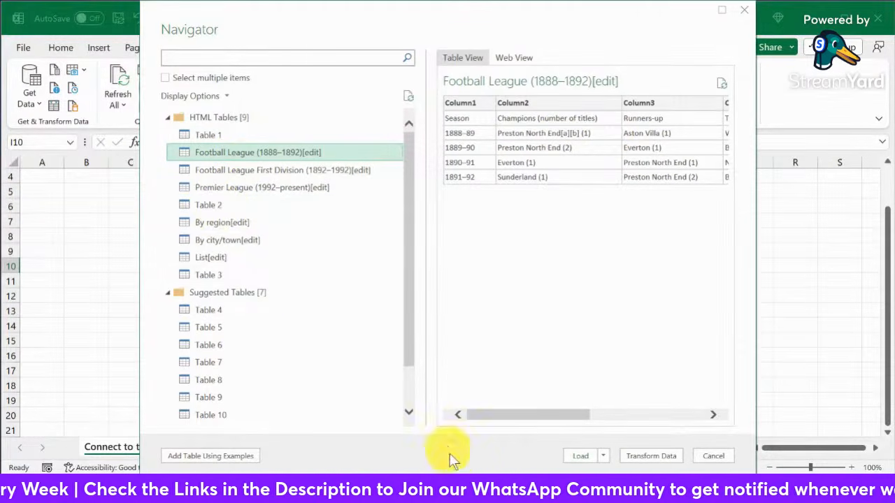
left_click(251, 171)
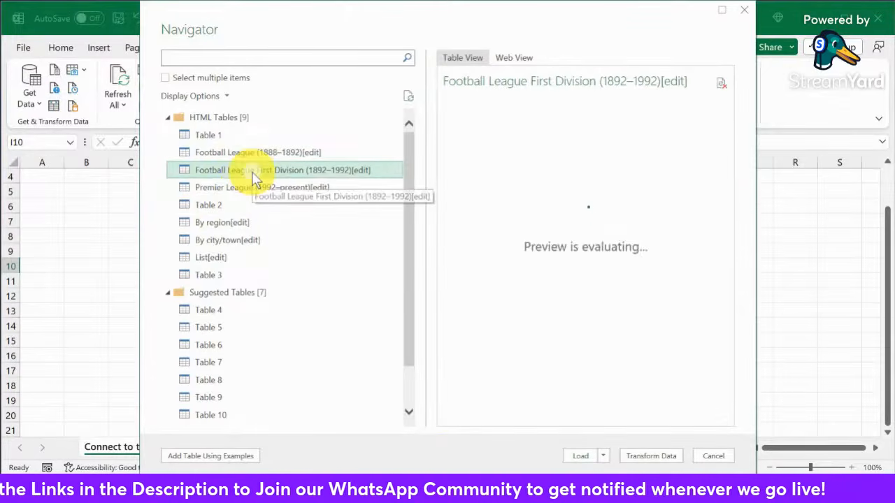
left_click(228, 190)
left_click(202, 203)
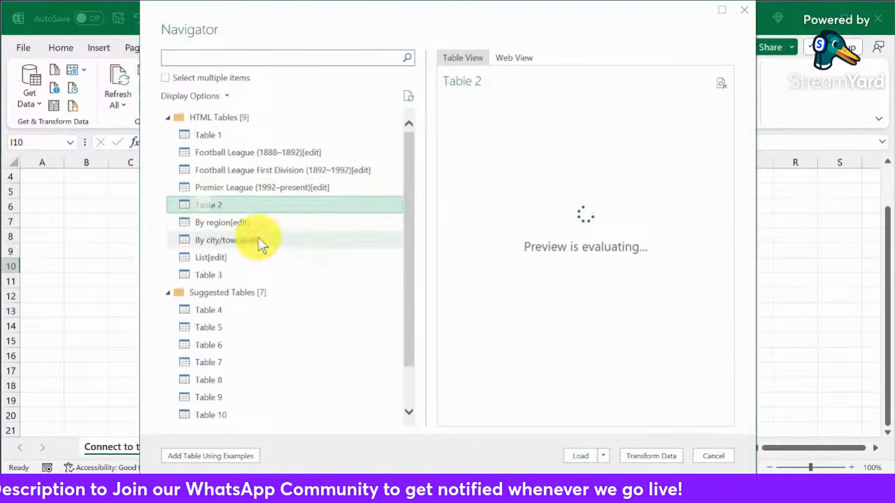
left_click(231, 223)
Select the Premier League (1992–present) table for import and check all its rows and columns in the preview
left_click(277, 189)
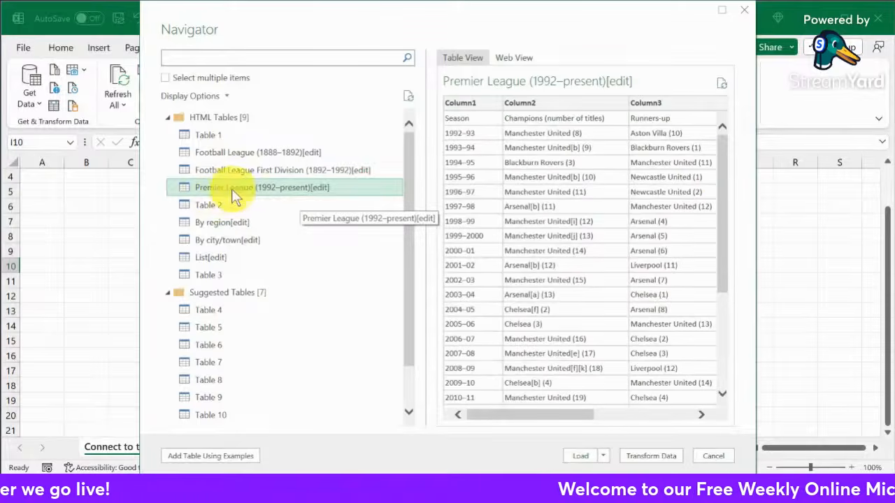
left_click_drag(726, 156, 716, 264)
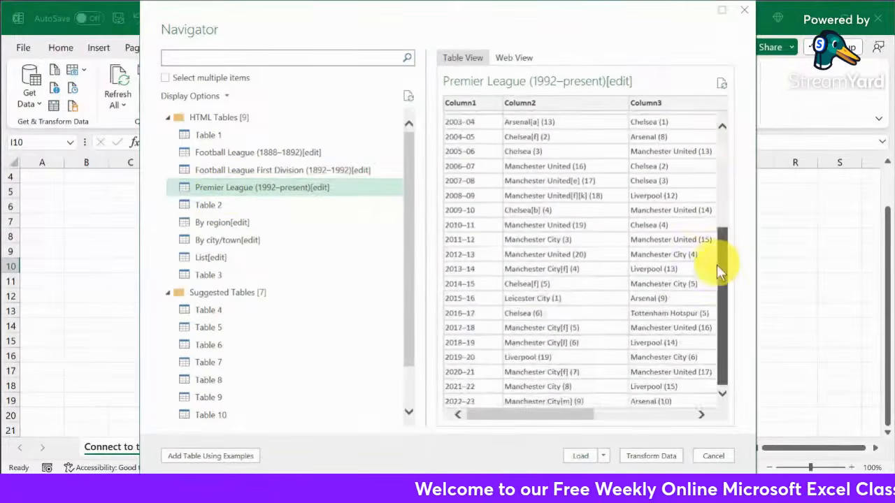
left_click_drag(714, 327, 726, 189)
left_click_drag(550, 417, 456, 410)
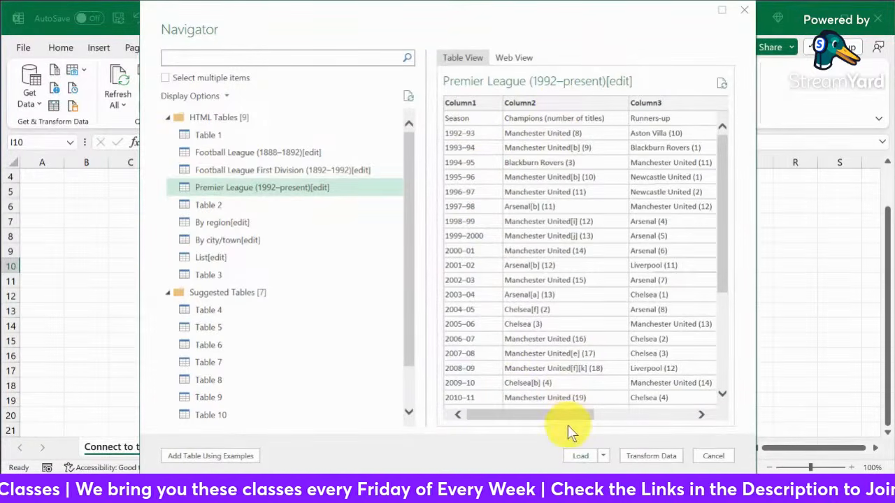
left_click_drag(550, 418, 599, 414)
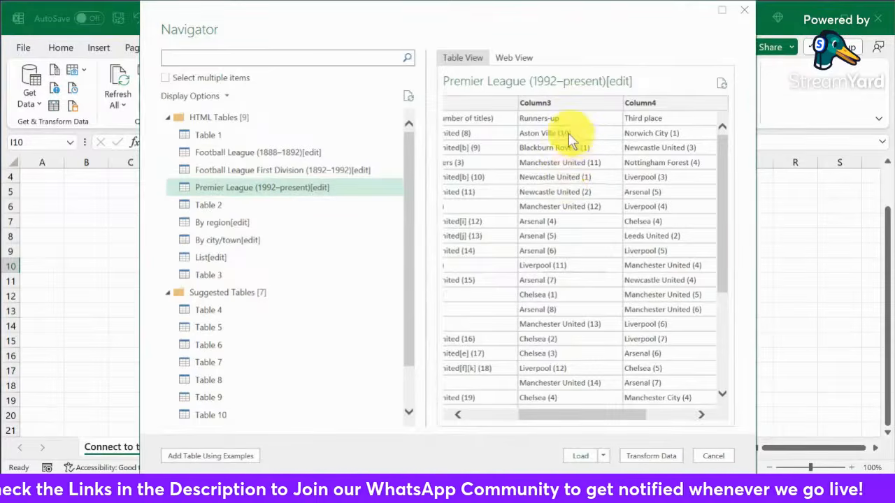
left_click_drag(581, 414, 627, 415)
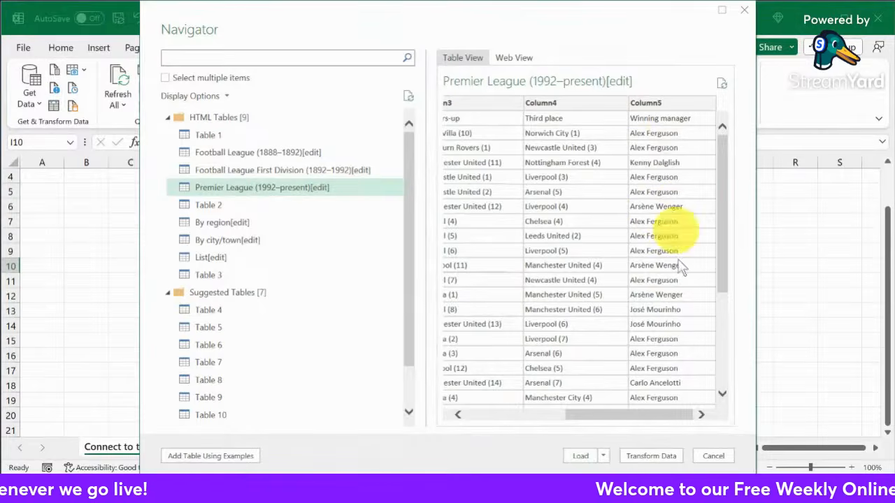
left_click_drag(668, 414, 533, 419)
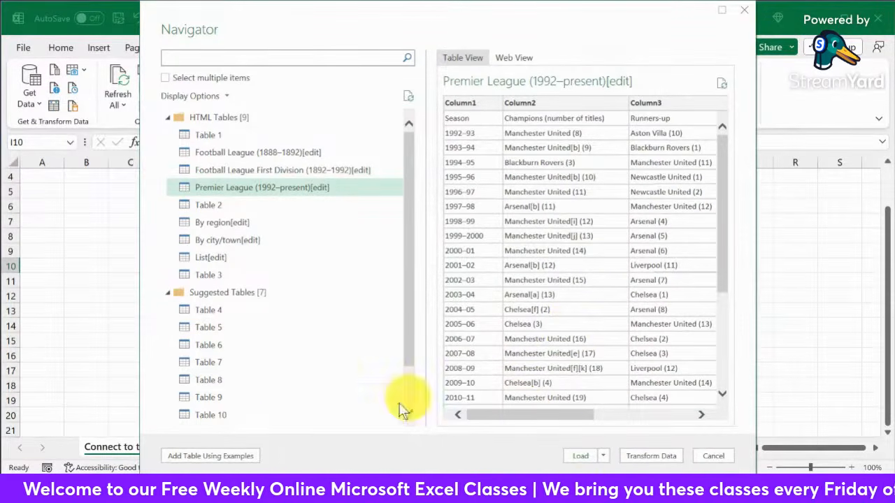
mouse_move(330, 30)
left_mouse_down()
mouse_move(350, 32)
mouse_move(333, 30)
left_mouse_up()
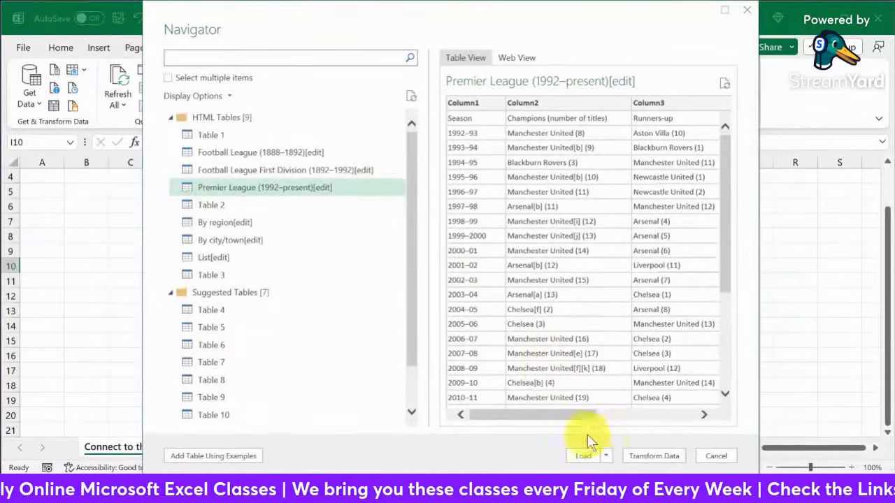
left_click(649, 455)
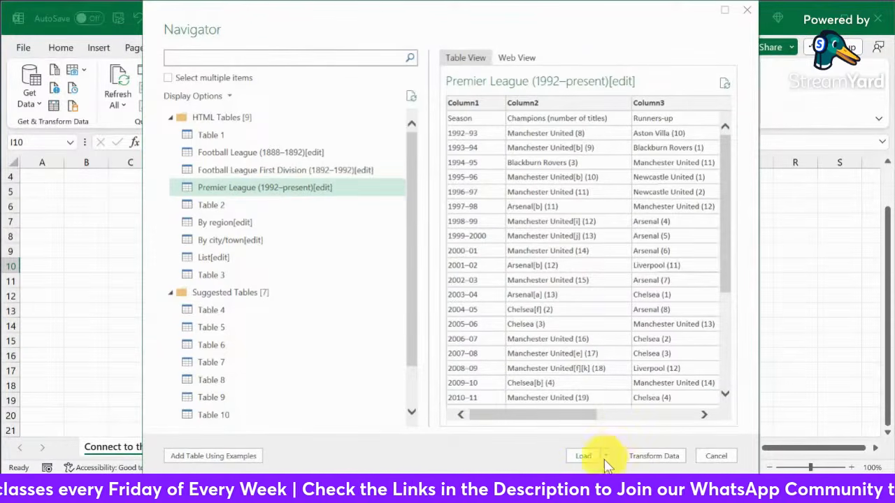
left_click(586, 460)
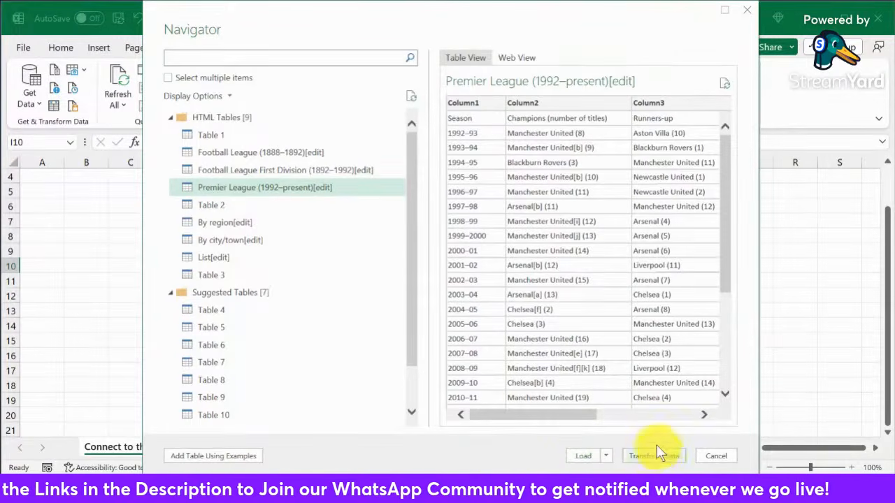
Open the selected Premier League (1992–present) web table in the Power Query Editor for transformation
left_click(606, 456)
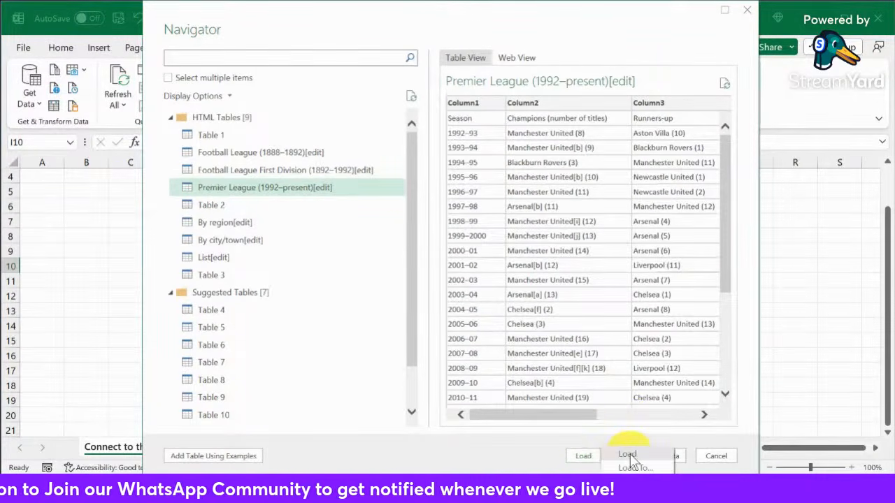
left_click(738, 430)
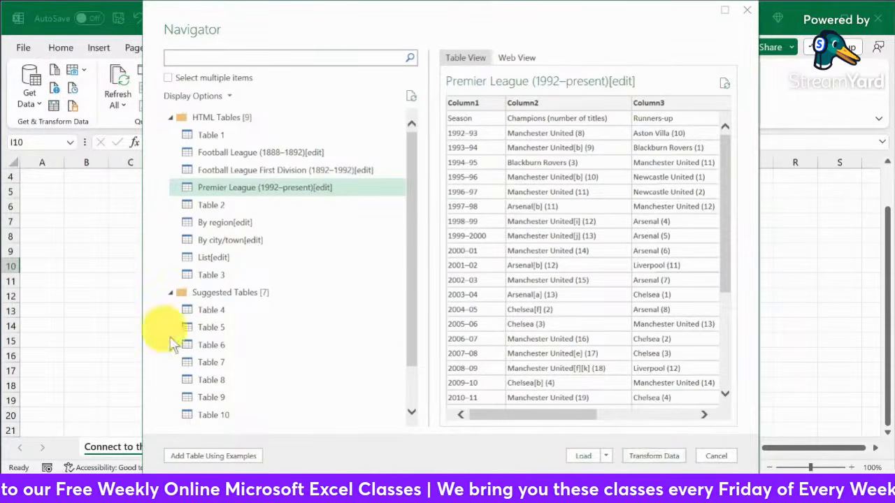
left_click(651, 457)
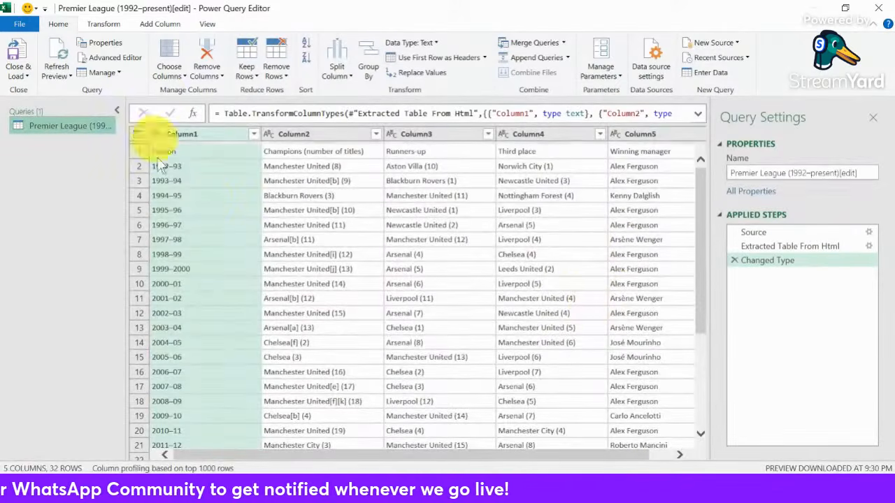
Examine all rows and columns of the imported Premier League table, including the contents of its first row
scroll(209, 180, "down", 4)
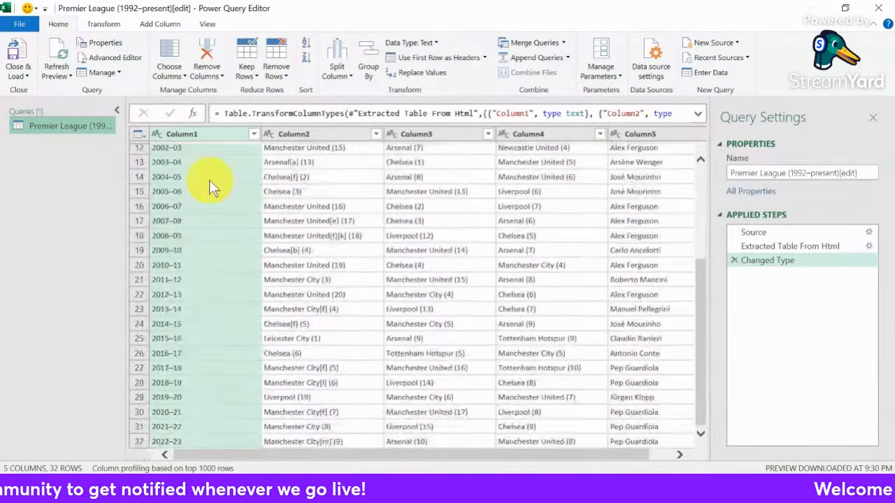
scroll(209, 179, "up", 4)
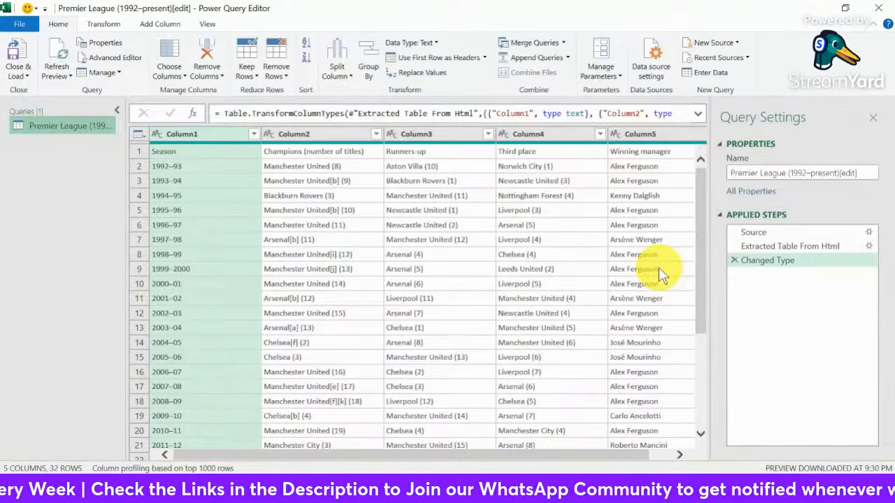
left_click(865, 381)
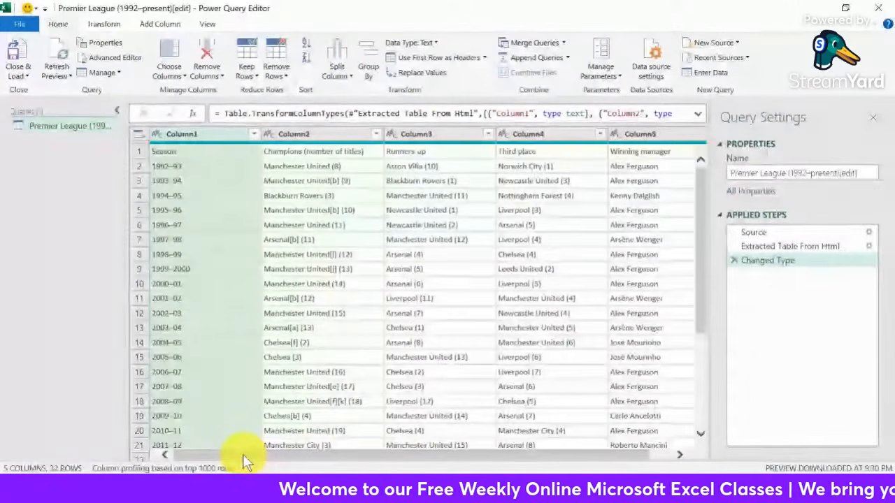
left_click_drag(244, 454, 367, 455)
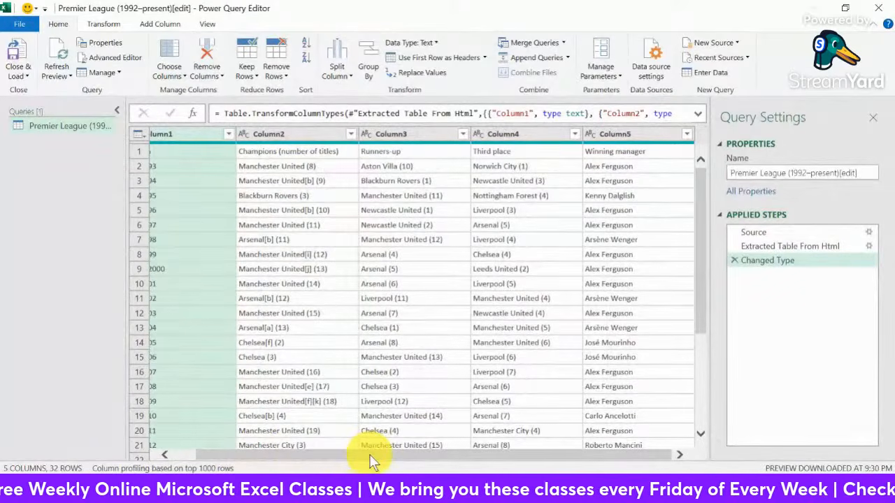
left_click_drag(327, 453, 294, 453)
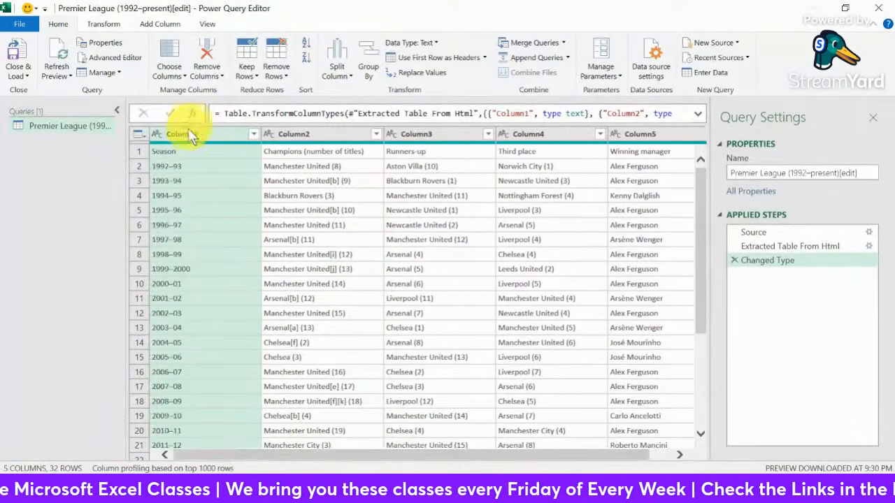
left_click(138, 151)
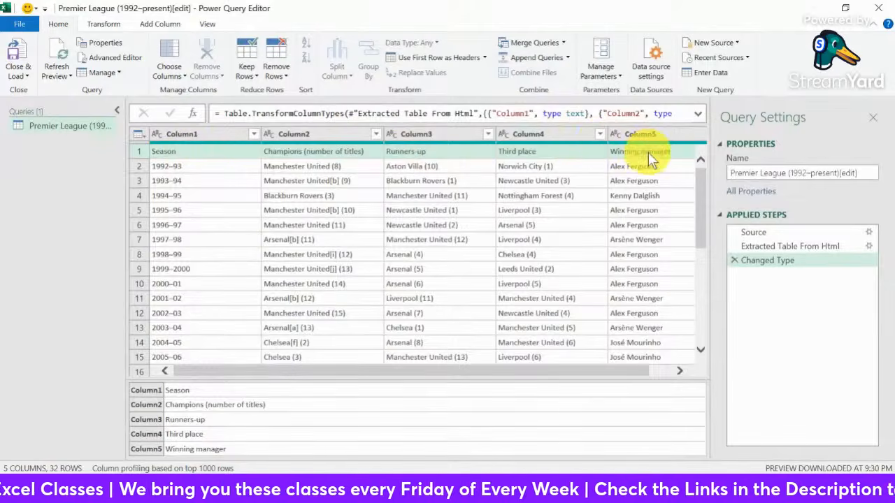
left_click(138, 135)
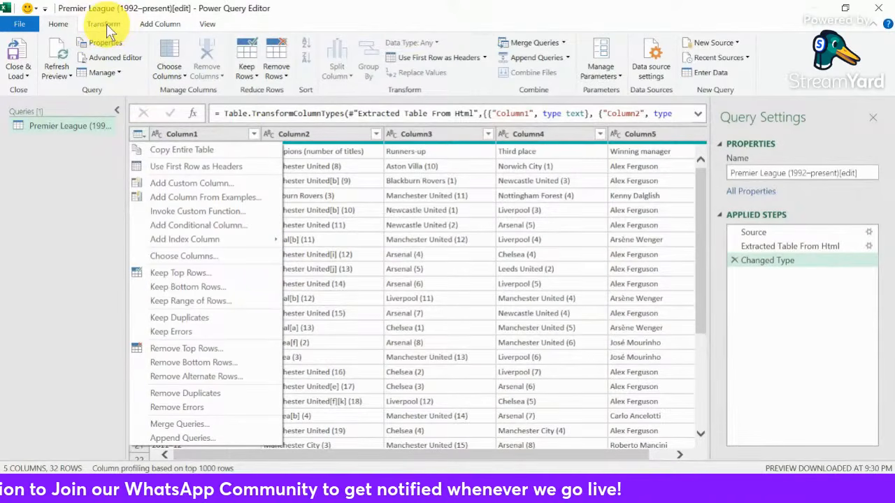
left_click(408, 25)
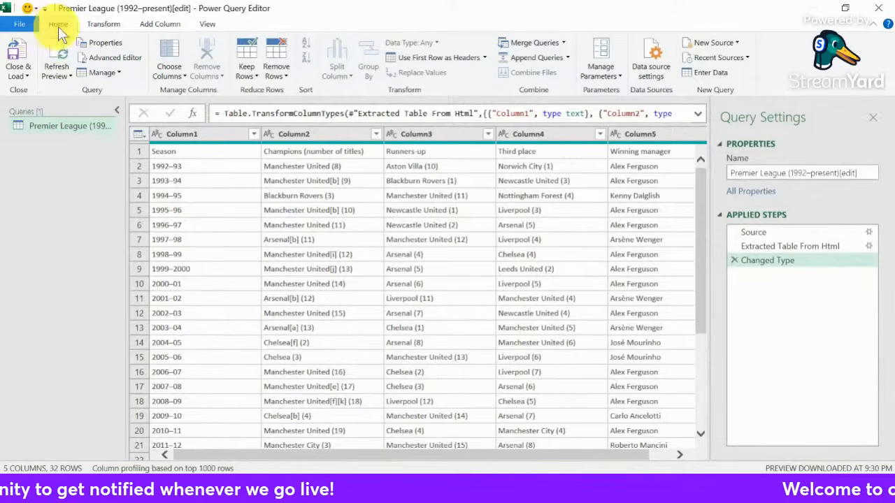
left_click(105, 26)
left_click(160, 25)
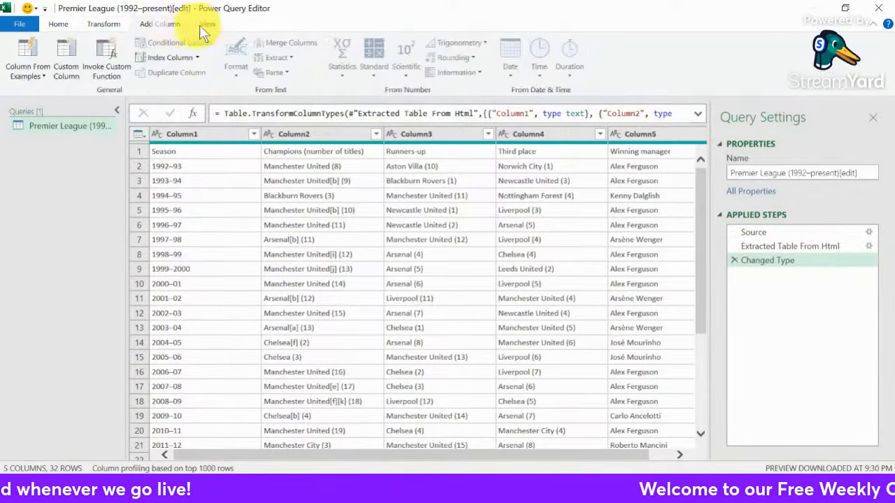
left_click(207, 25)
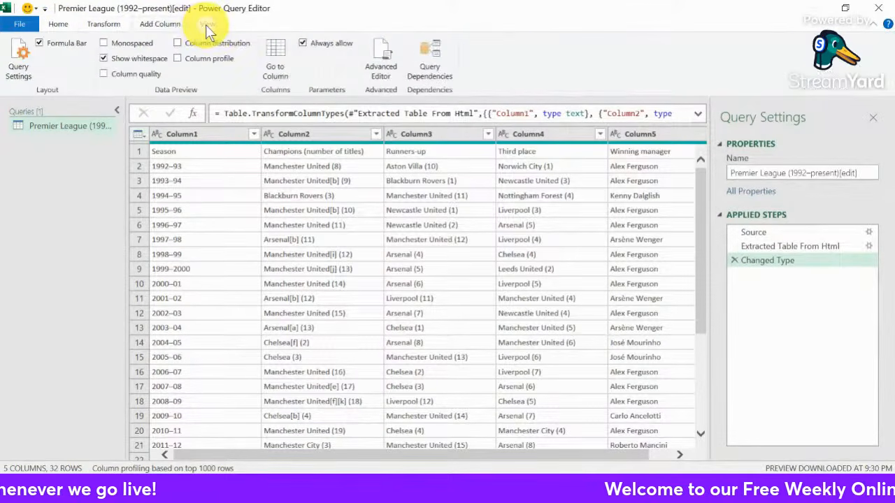
left_click(169, 25)
left_click(110, 24)
left_click(58, 24)
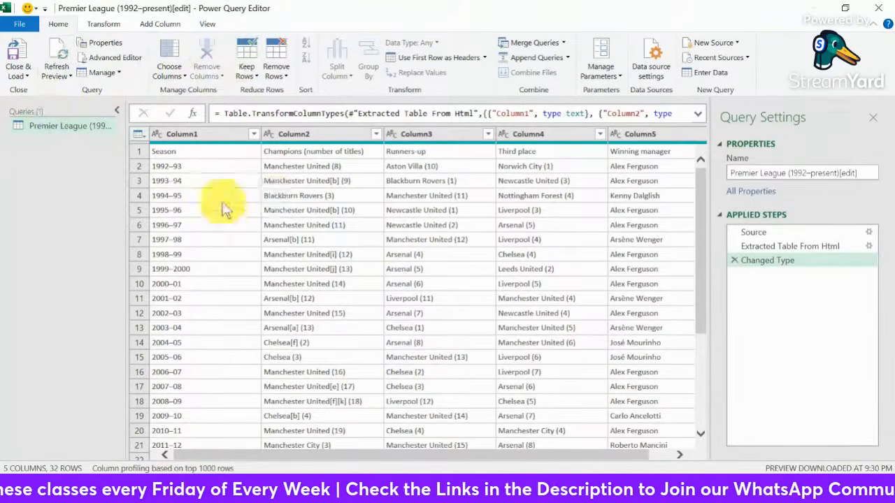
Use the first row of the Premier League table as column headers and check the resulting rows and columns
left_click(139, 133)
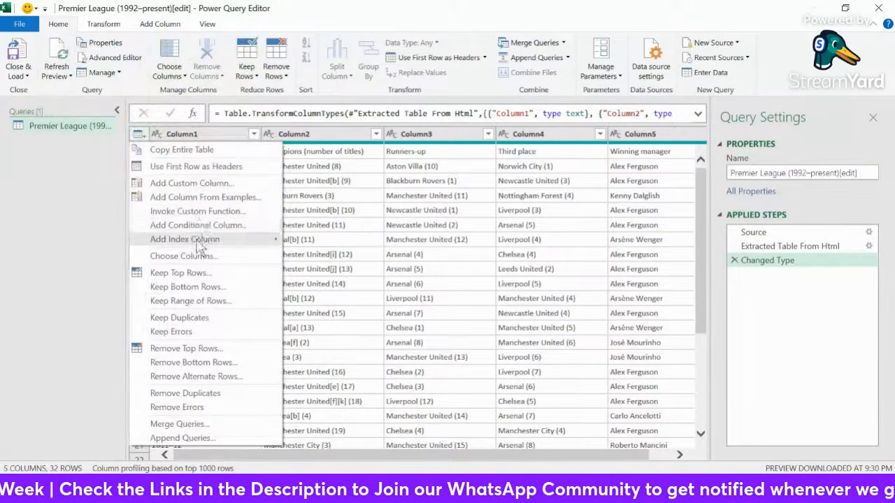
left_click(160, 169)
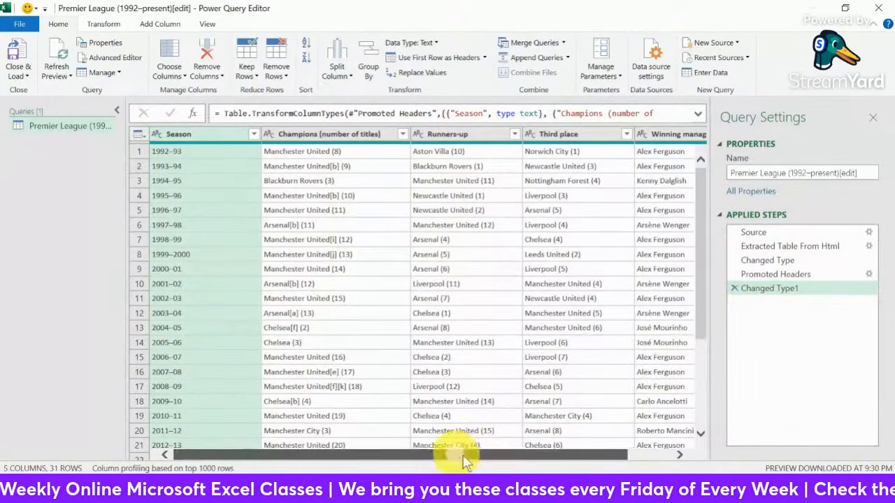
left_click_drag(459, 455, 589, 455)
left_click_drag(492, 461, 343, 463)
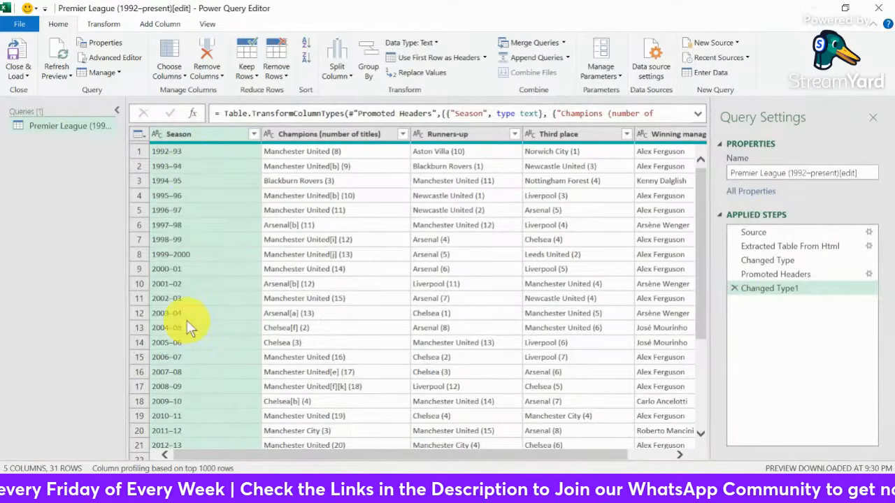
scroll(191, 284, "down", 4)
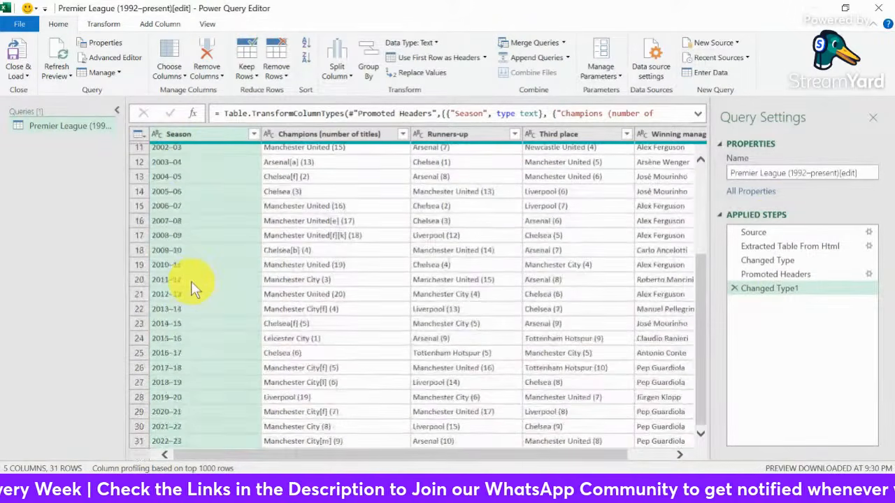
scroll(191, 283, "up", 4)
Split the Champions (number of titles) column at each occurrence of the custom delimiter "("
left_click(311, 132)
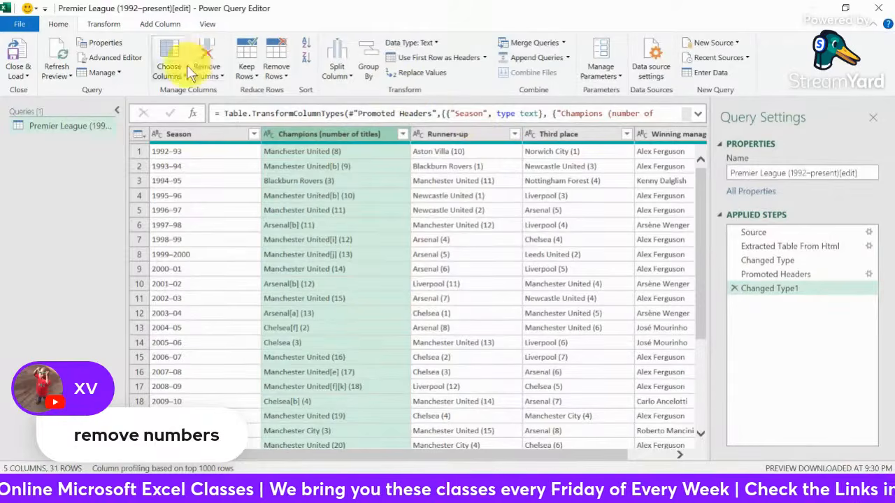
left_click(103, 23)
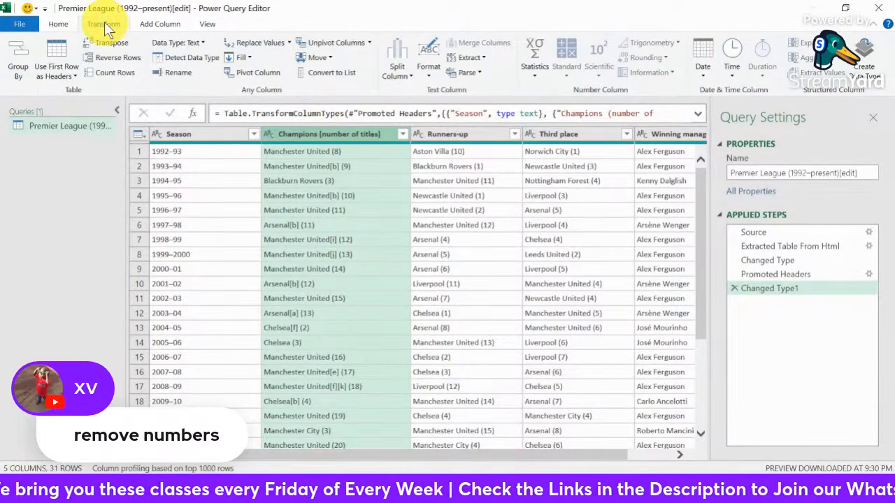
left_click(59, 25)
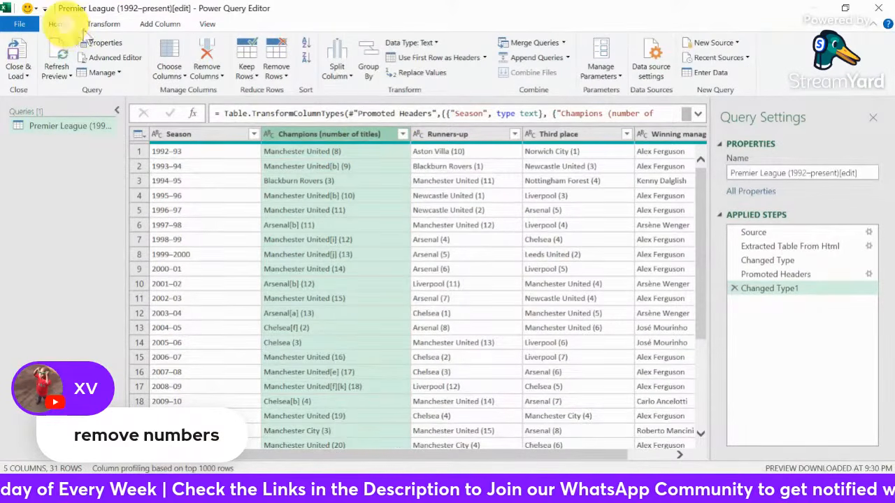
right_click(308, 135)
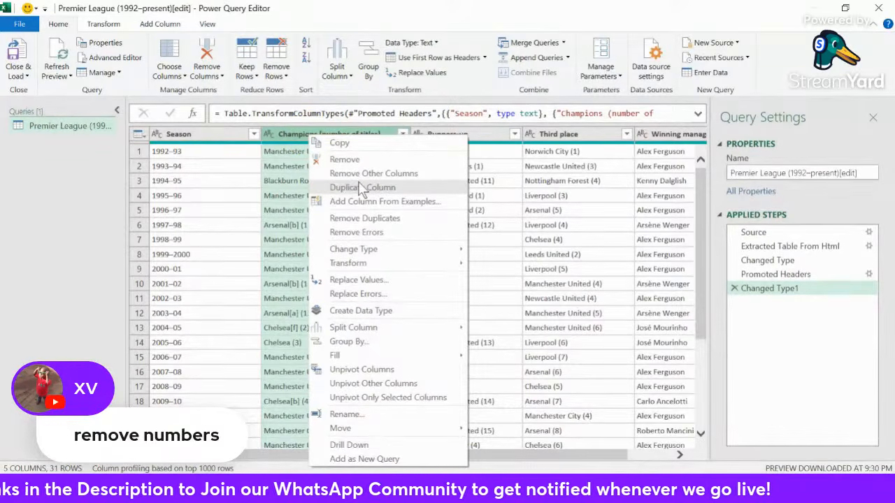
mouse_move(374, 334)
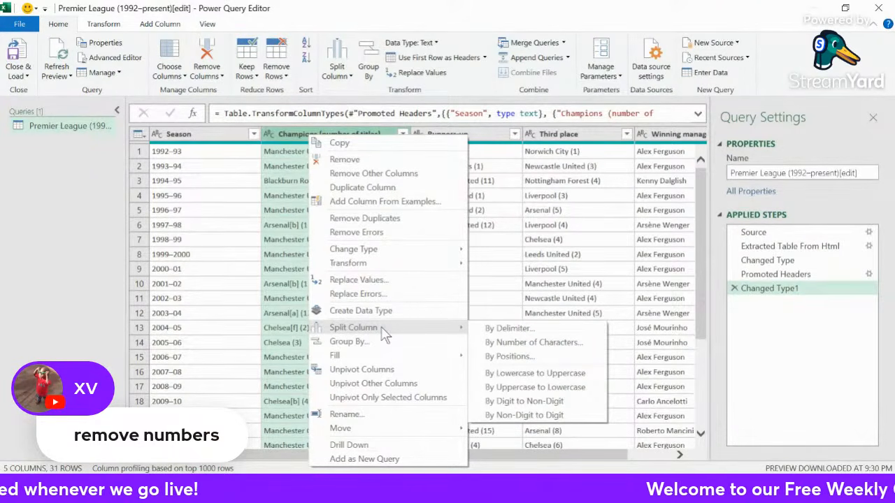
left_click(513, 329)
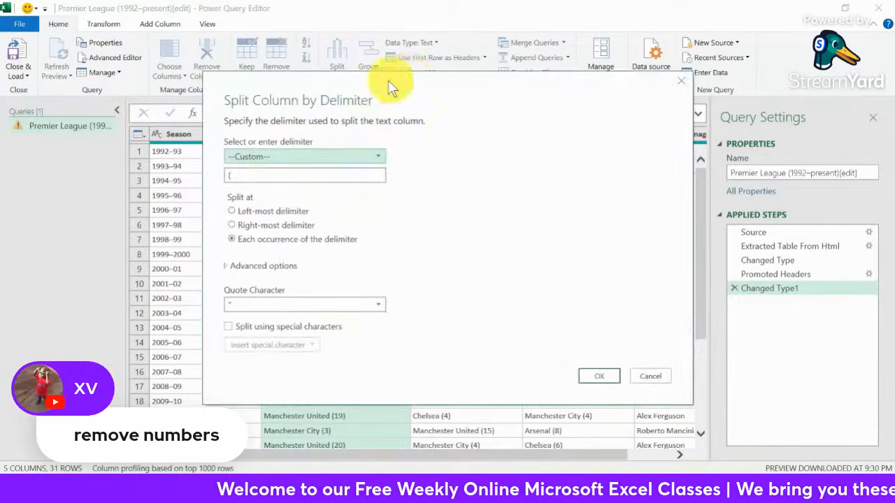
left_click_drag(345, 89, 424, 72)
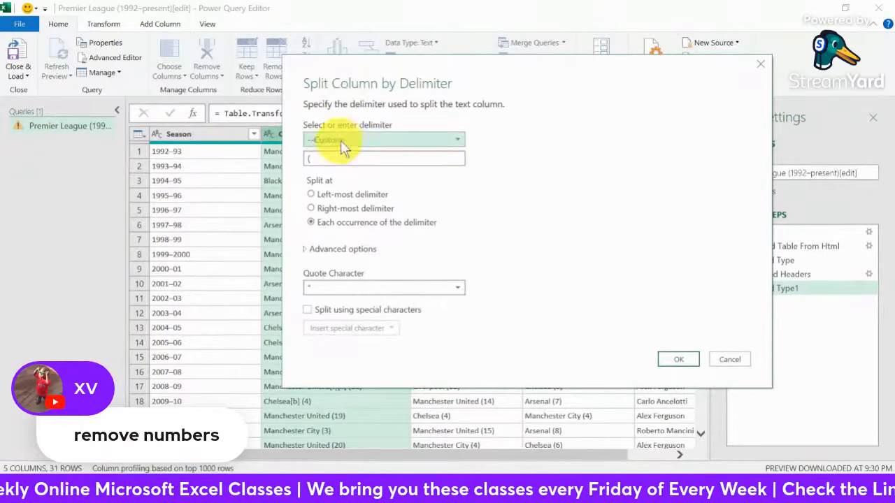
left_click(444, 142)
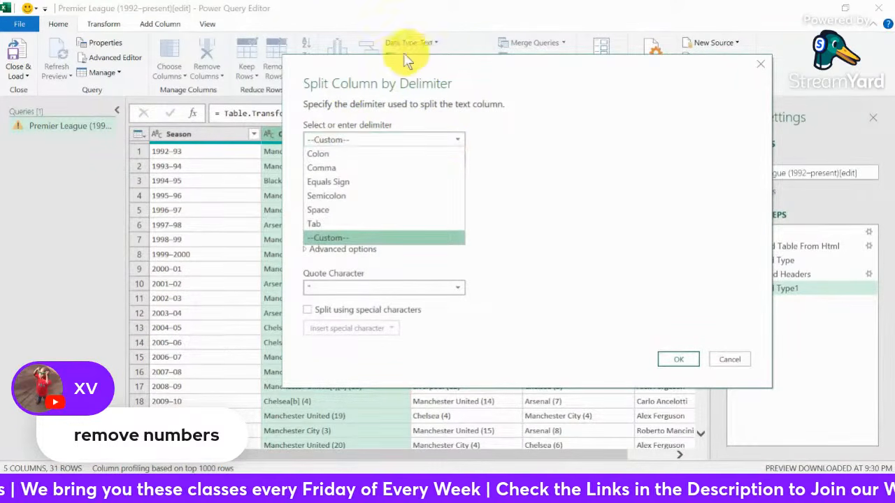
left_click_drag(389, 62, 478, 137)
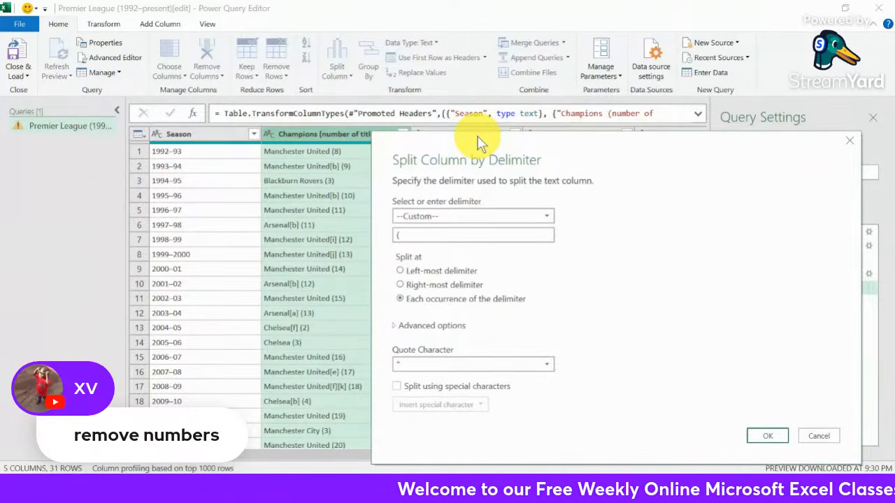
left_click_drag(479, 142, 463, 135)
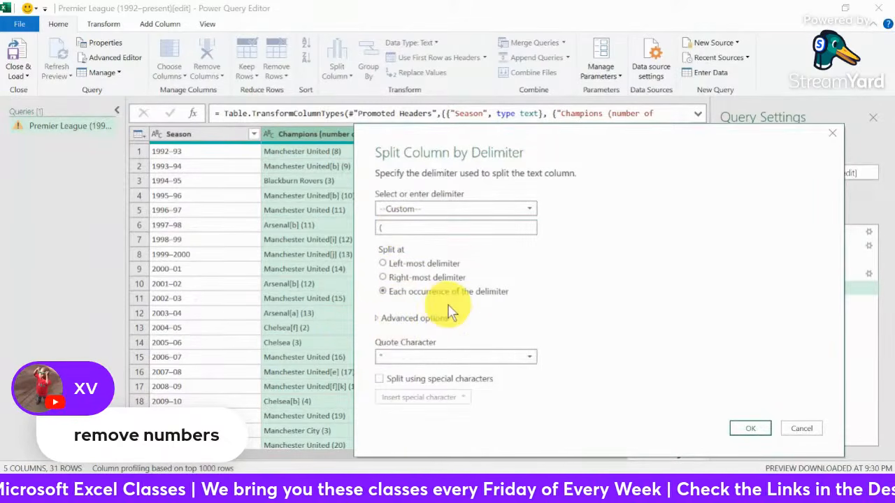
left_click_drag(409, 140, 448, 89)
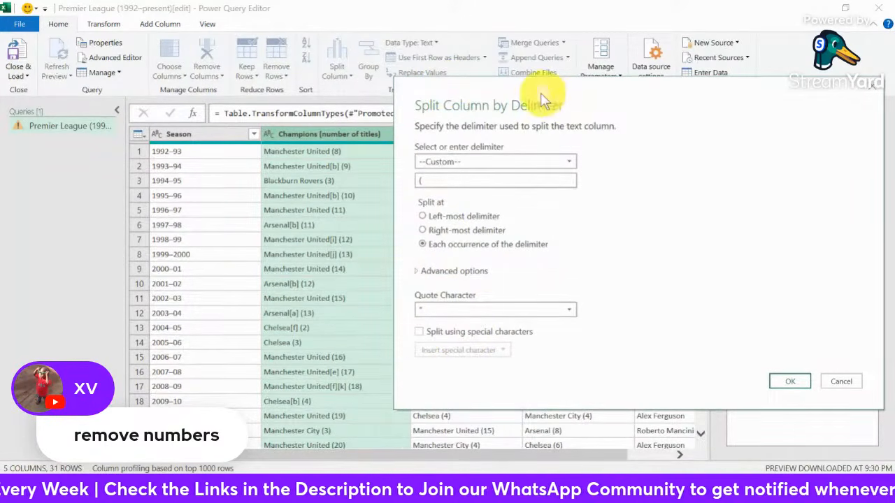
left_click_drag(543, 90, 501, 74)
left_click(748, 367)
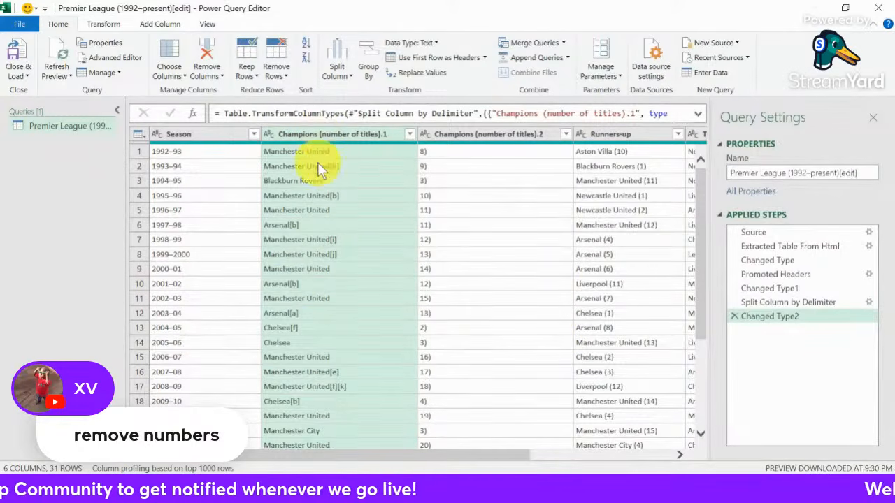
Rename the Champions (number of titles).1 column as Team Name
scroll(334, 328, "down", 5)
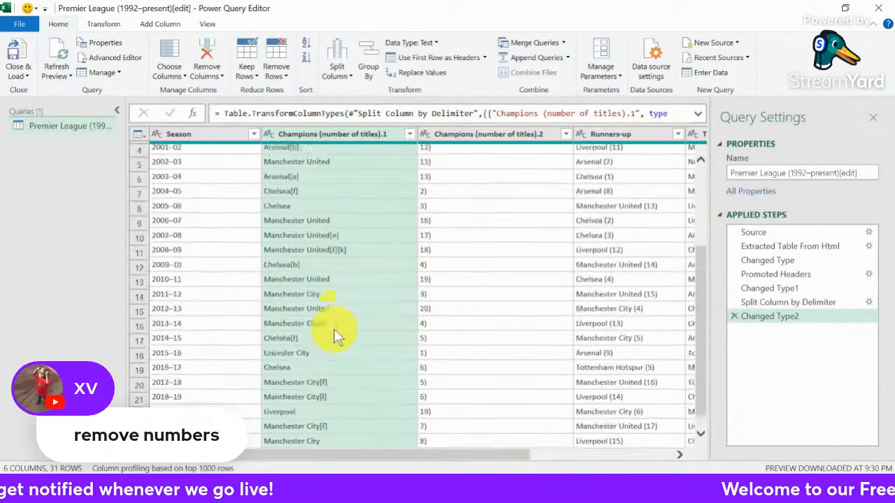
scroll(335, 334, "up", 5)
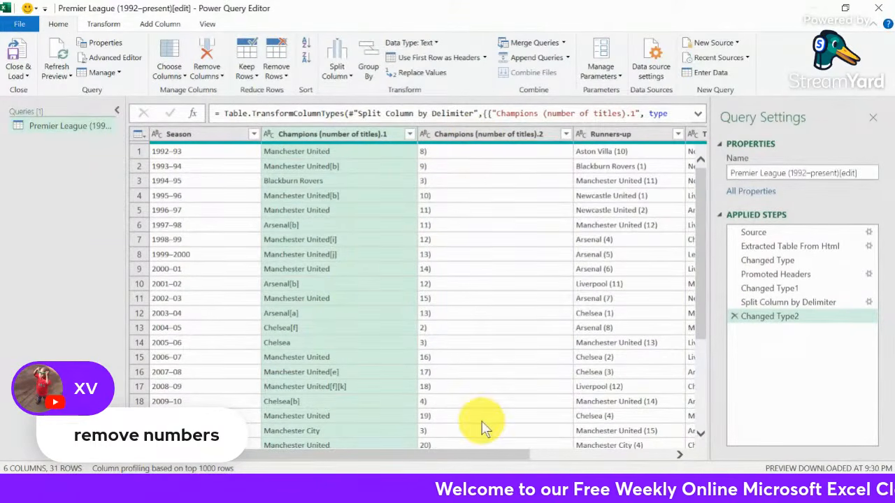
double_click(332, 134)
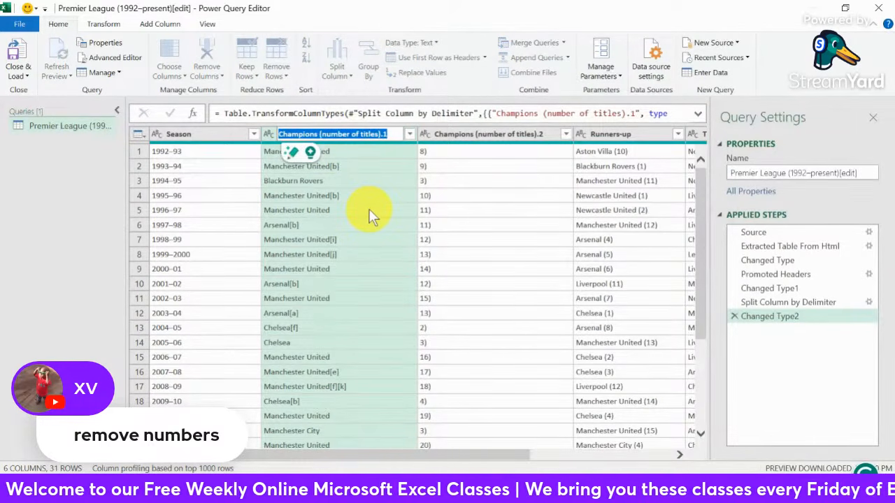
type("Te")
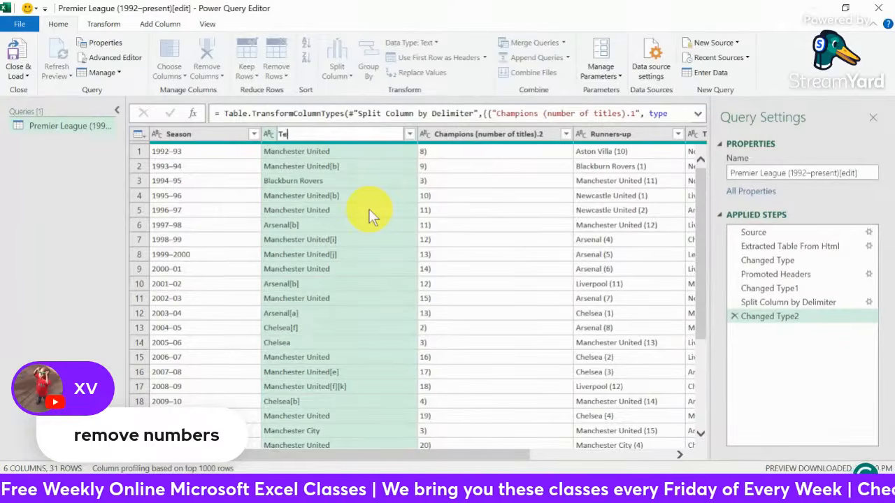
type("am Name")
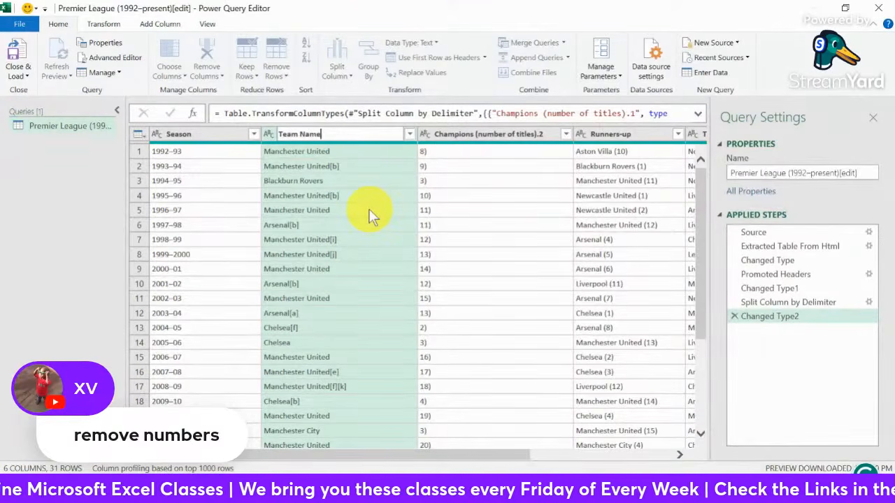
key("Return")
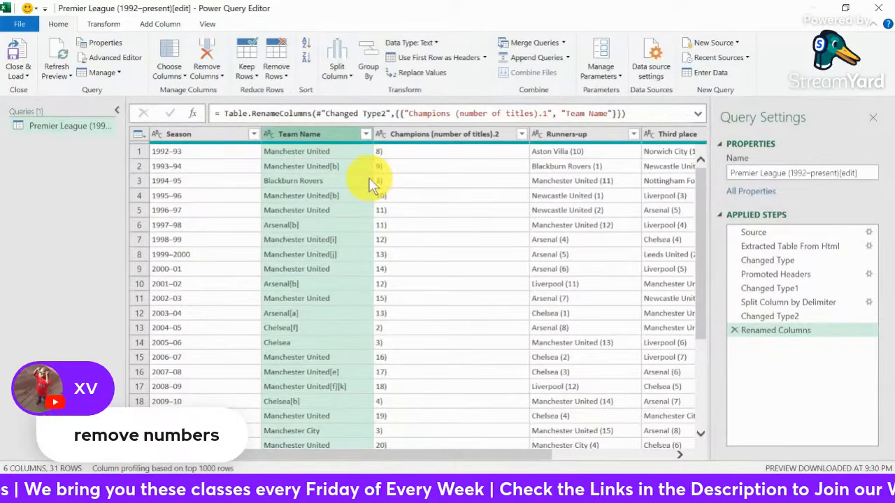
Rename the Champions (number of titles).2 column as Number of Titles
left_click(448, 135)
double_click(428, 130)
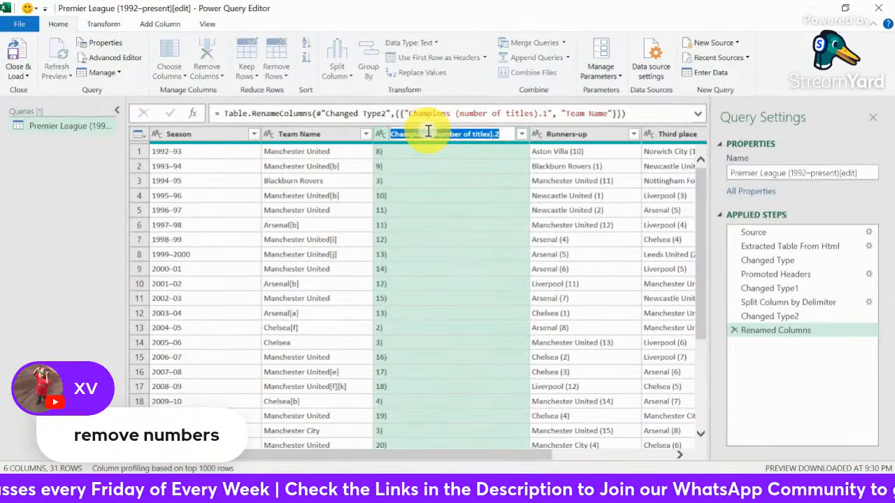
type("Number of Title")
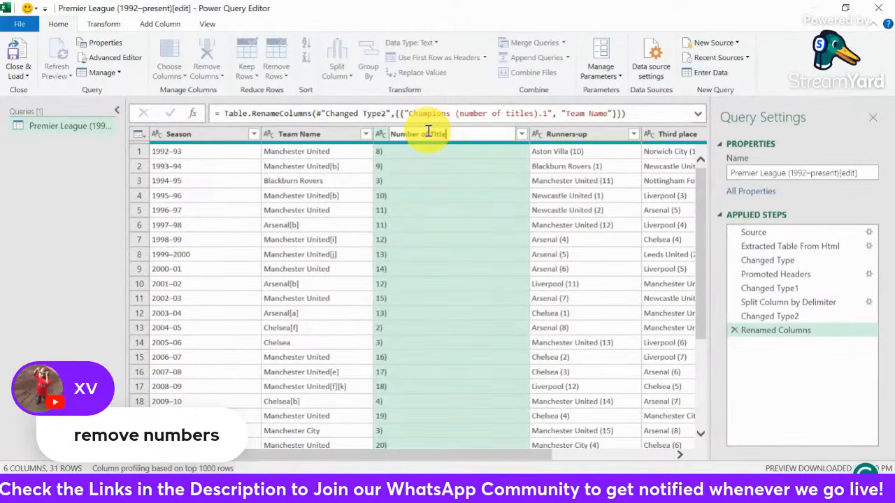
key("Return")
type("mber of Titles")
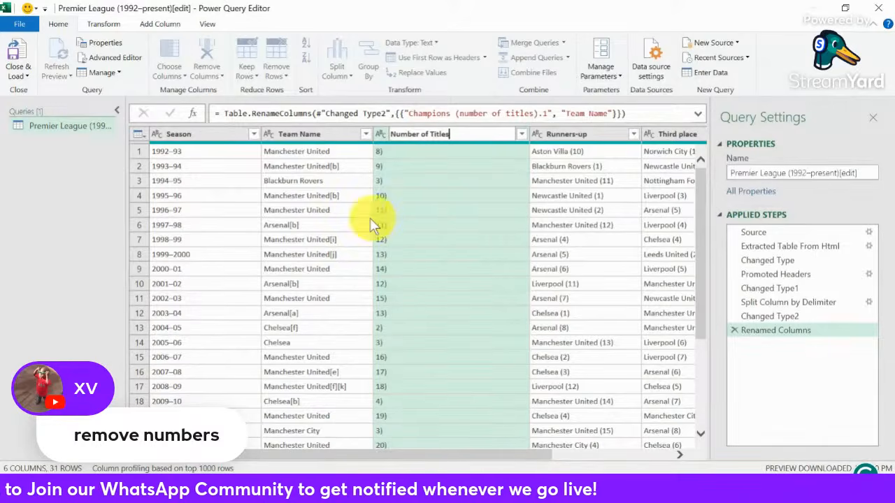
key("Escape")
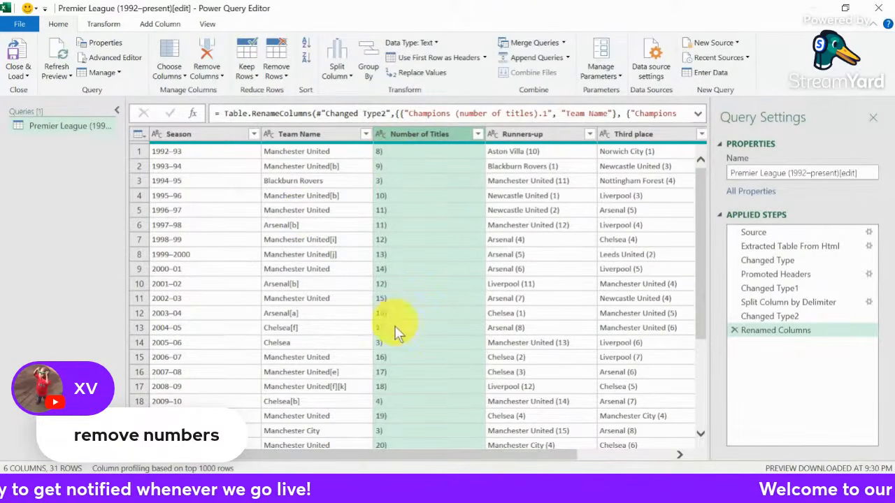
Replace every ")" in the Number of Titles column with an empty value
scroll(400, 353, "down", 3)
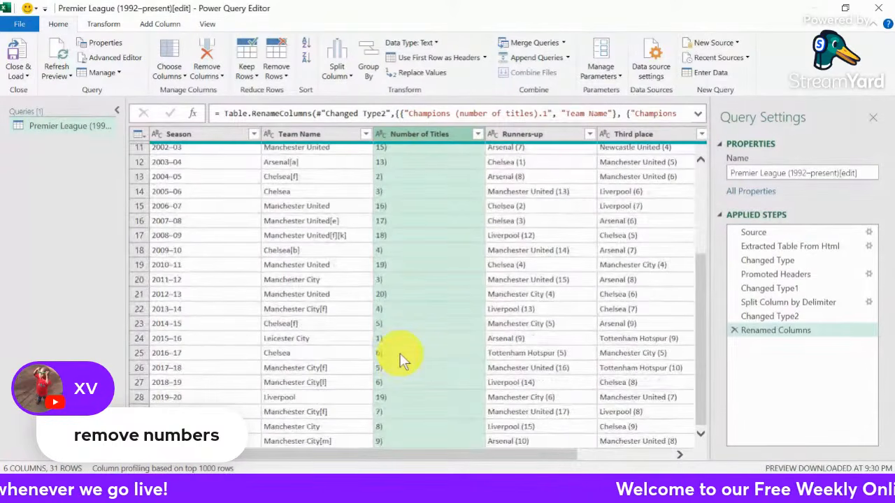
scroll(400, 353, "up", 3)
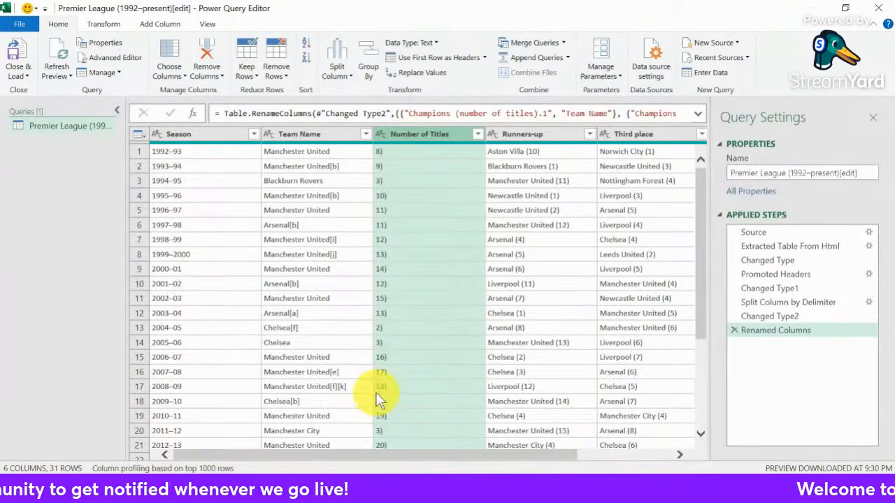
right_click(399, 133)
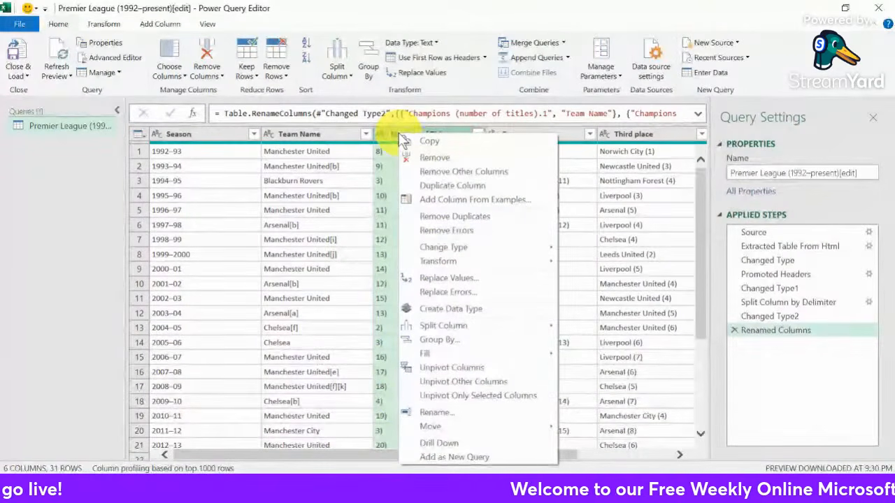
left_click(442, 279)
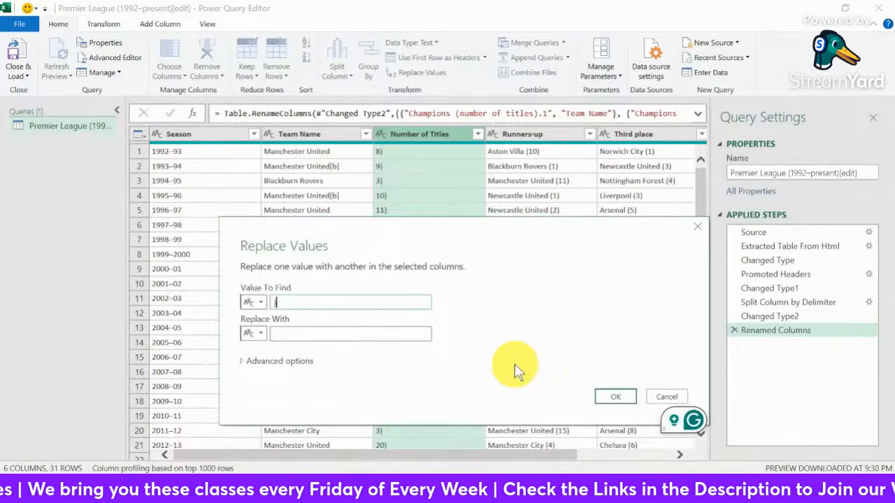
left_click(282, 338)
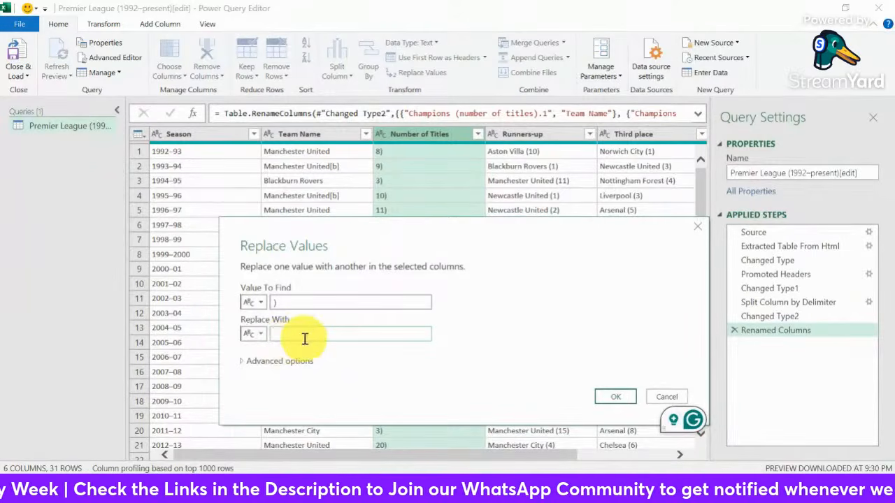
left_click(617, 397)
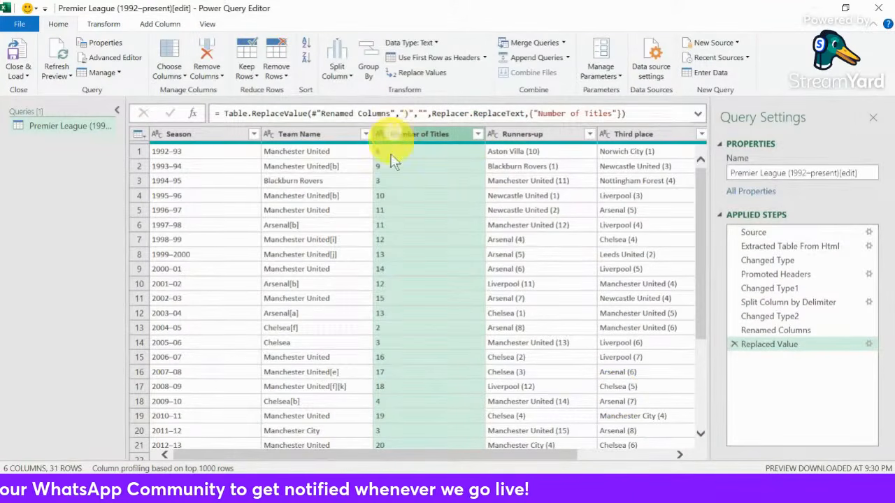
Change the data type of the Number of Titles column to Whole Number
left_click(318, 133)
left_click(411, 137)
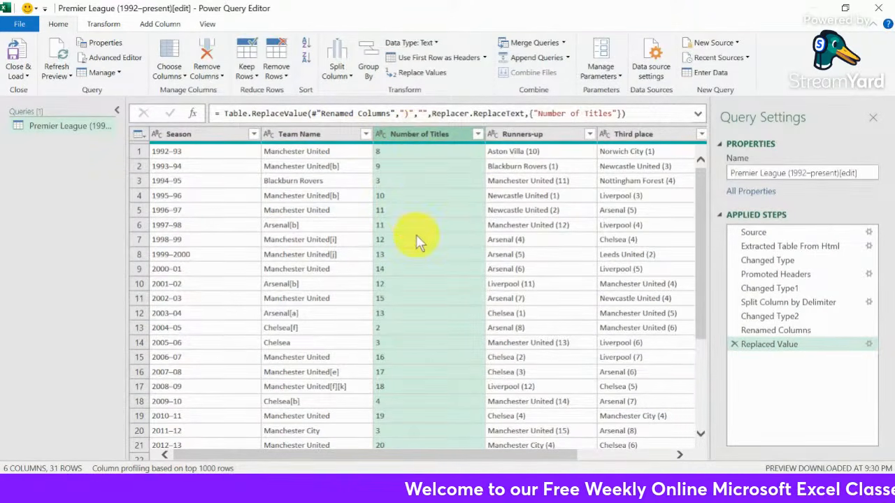
left_click(380, 136)
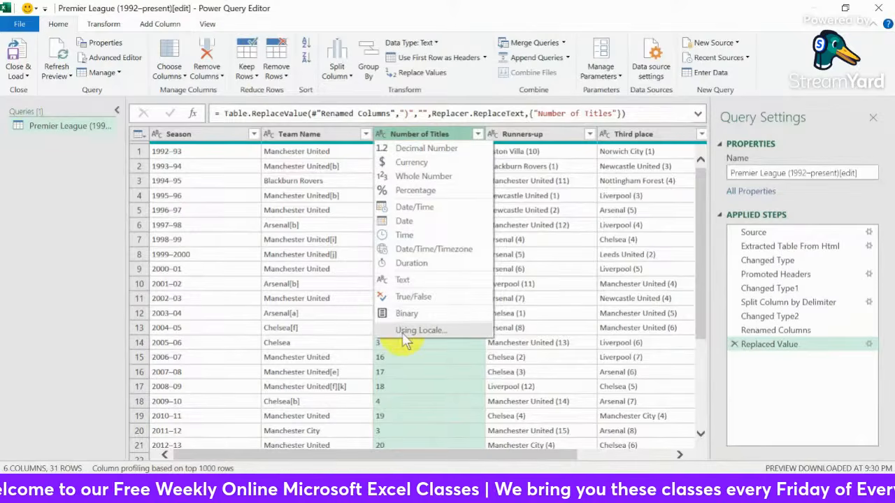
left_click(413, 177)
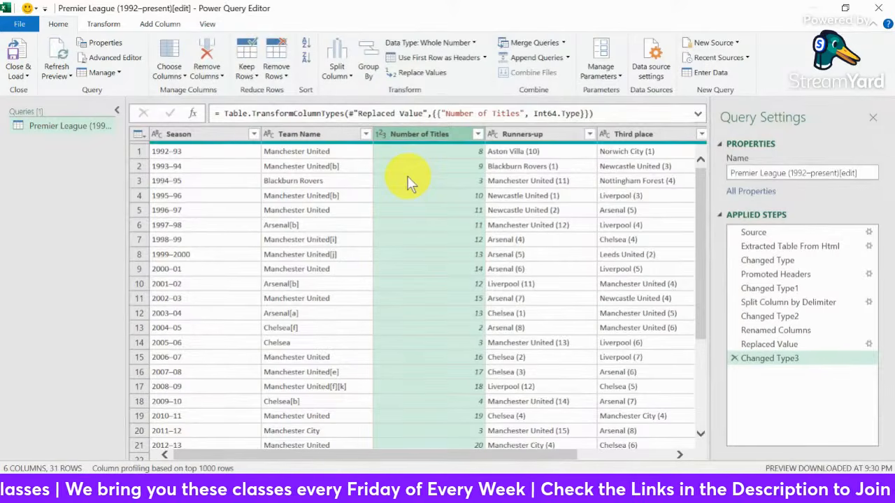
left_click(319, 138)
left_click(412, 137)
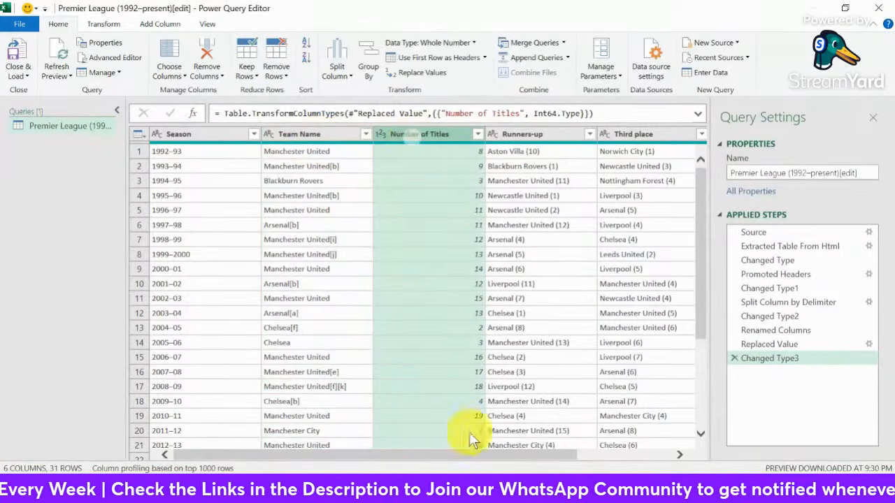
Split the Runners-up column at each occurrence of the custom delimiter "("
left_click_drag(423, 454, 534, 453)
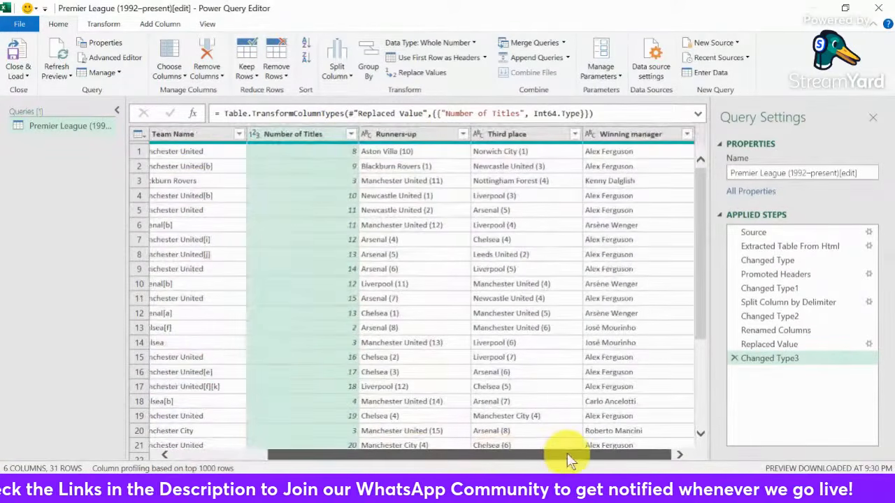
left_click(424, 133)
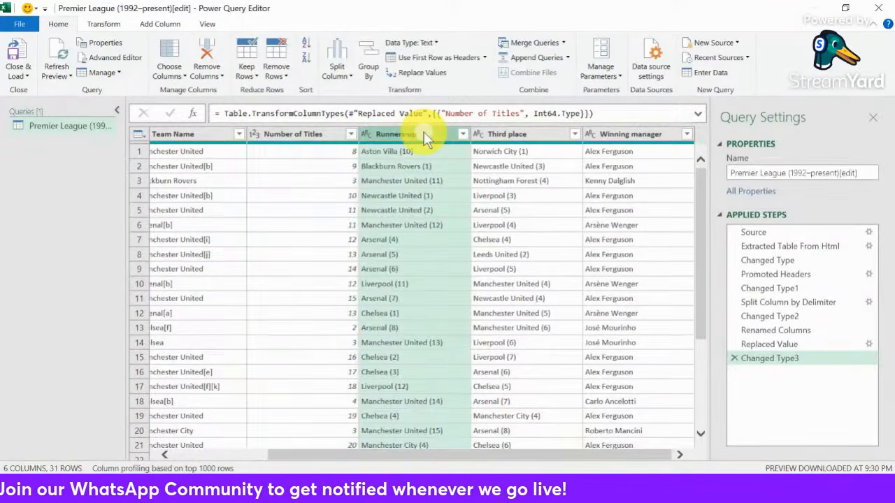
right_click(424, 133)
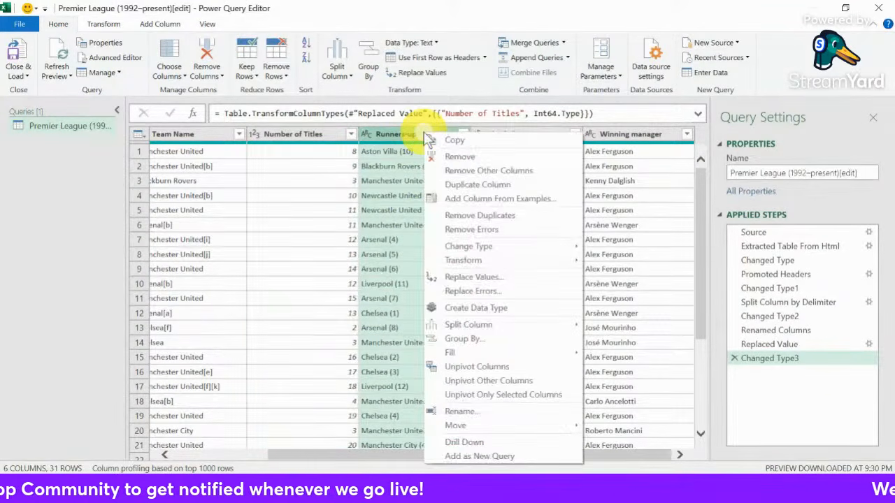
mouse_move(475, 330)
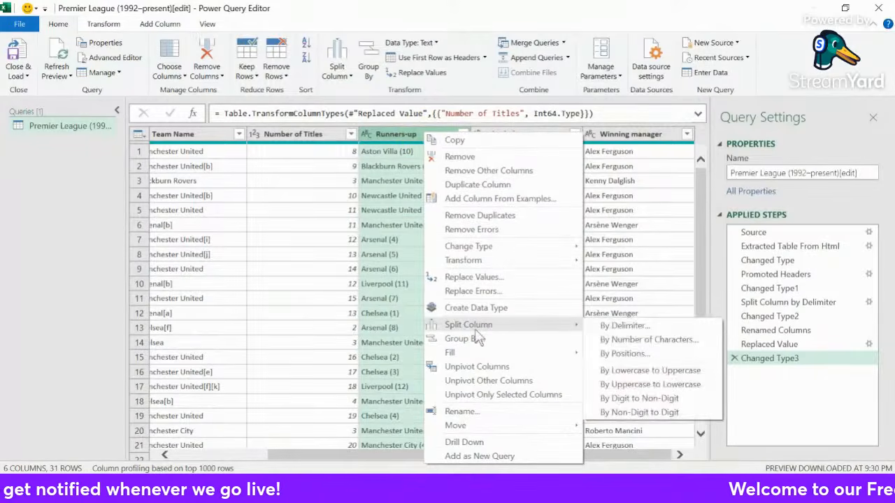
left_click(626, 326)
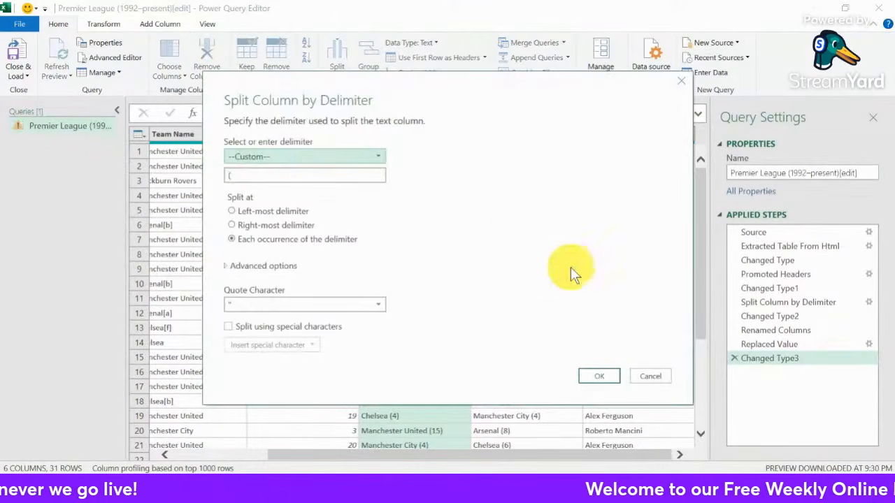
left_click(264, 175)
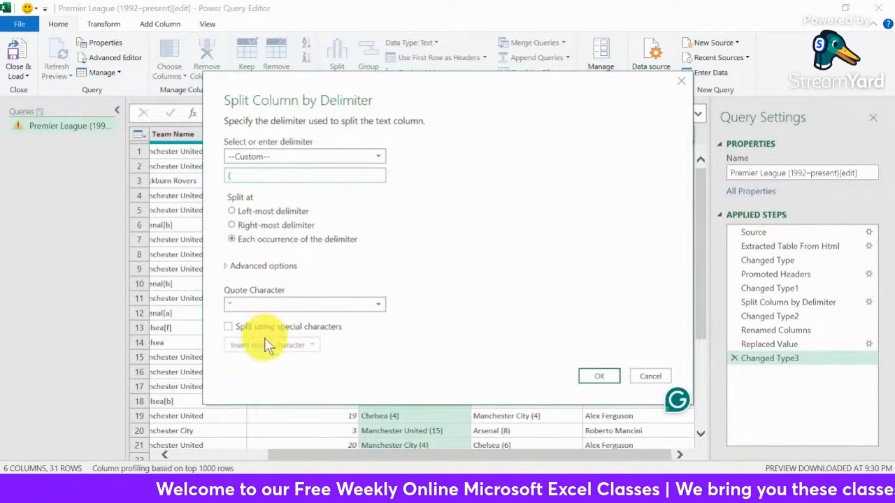
left_click(601, 379)
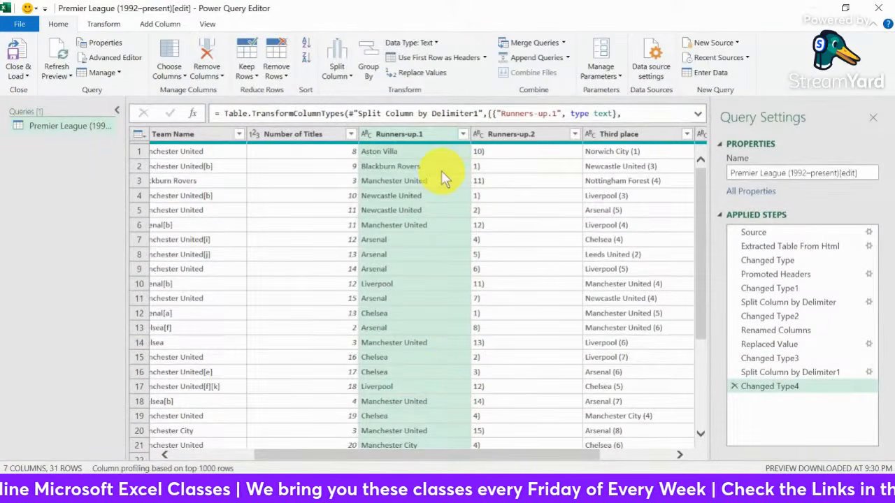
Rename the two columns split from Runners-up as Runners Up Team and Number of Times
double_click(403, 133)
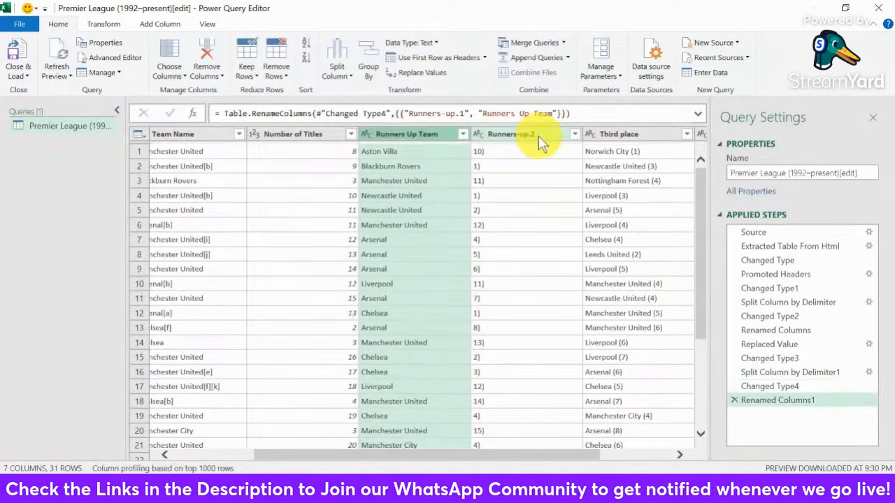
double_click(515, 135)
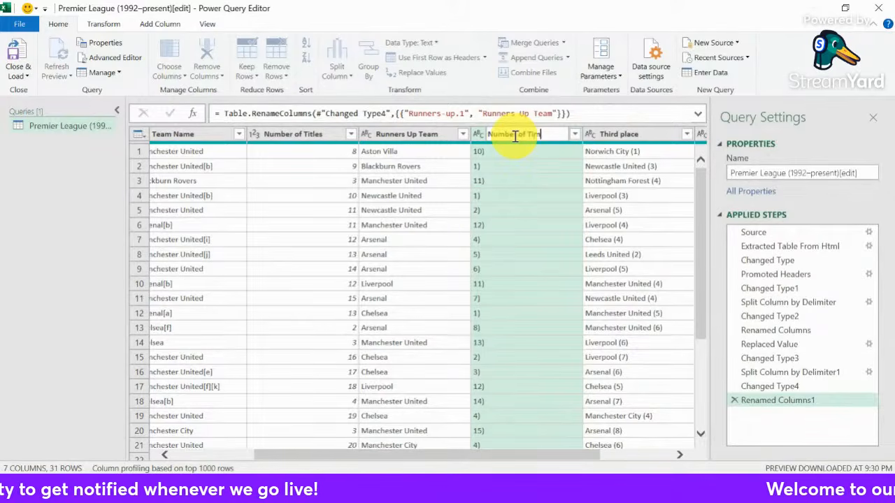
type("Number of Times")
key("Return")
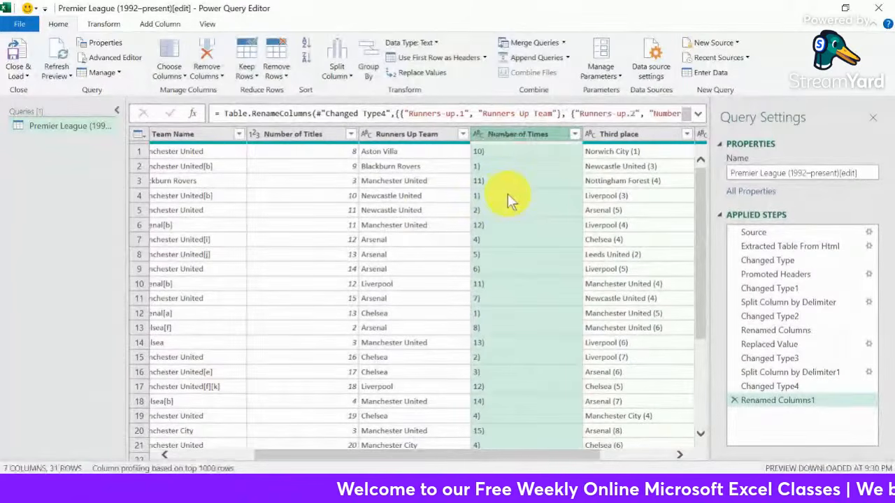
Replace every ")" in the Number of Times column with an empty value
right_click(510, 136)
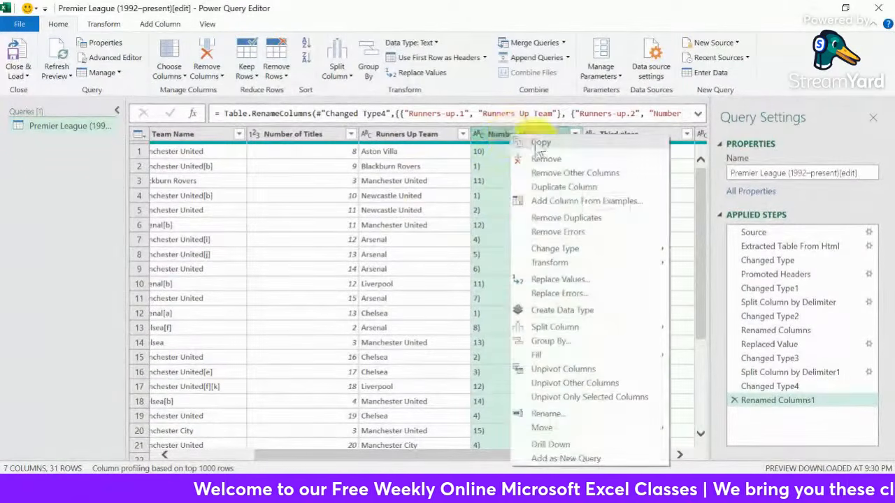
left_click(566, 280)
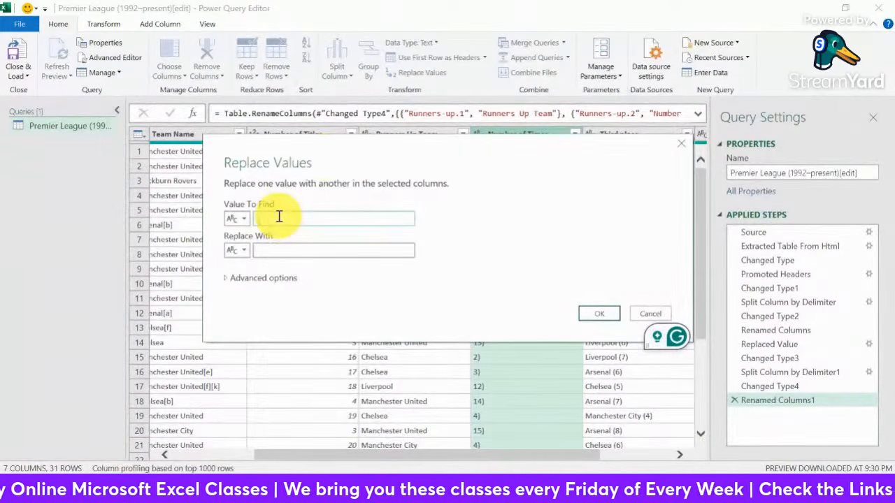
left_click_drag(332, 150, 313, 192)
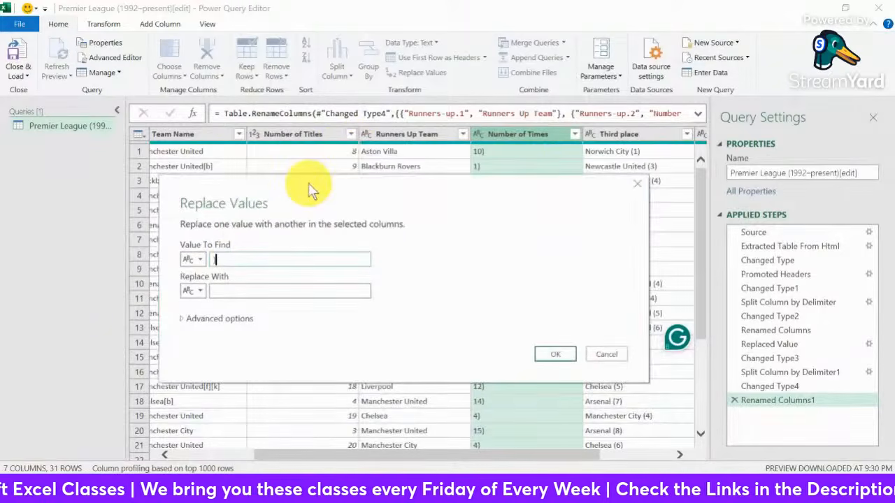
type(")")
left_click(230, 292)
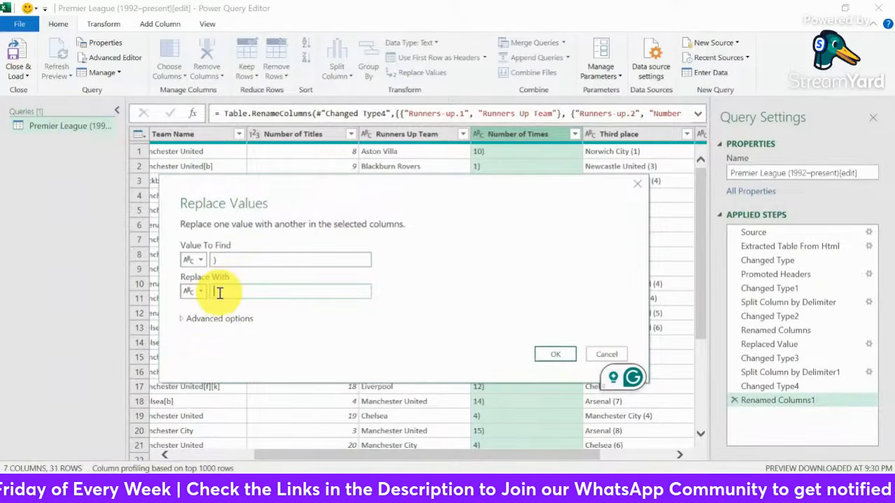
left_click(555, 355)
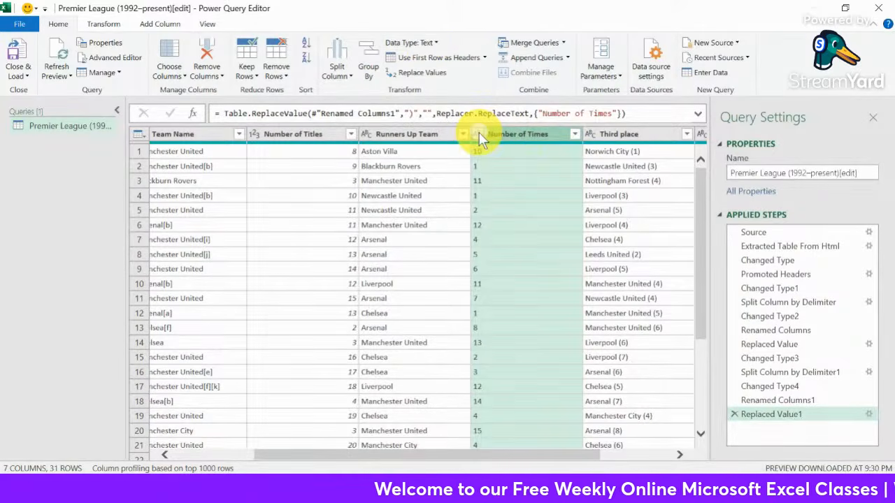
Change the data type of the Number of Times column to Whole Number
left_click(480, 134)
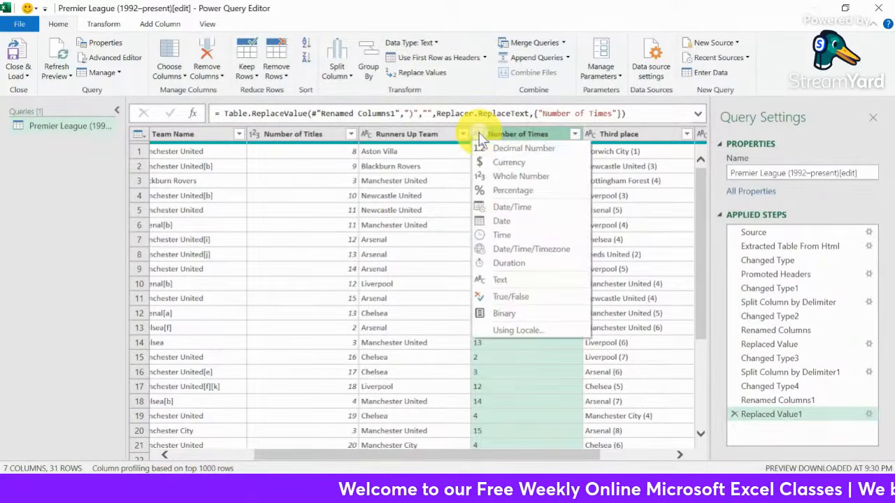
left_click(521, 176)
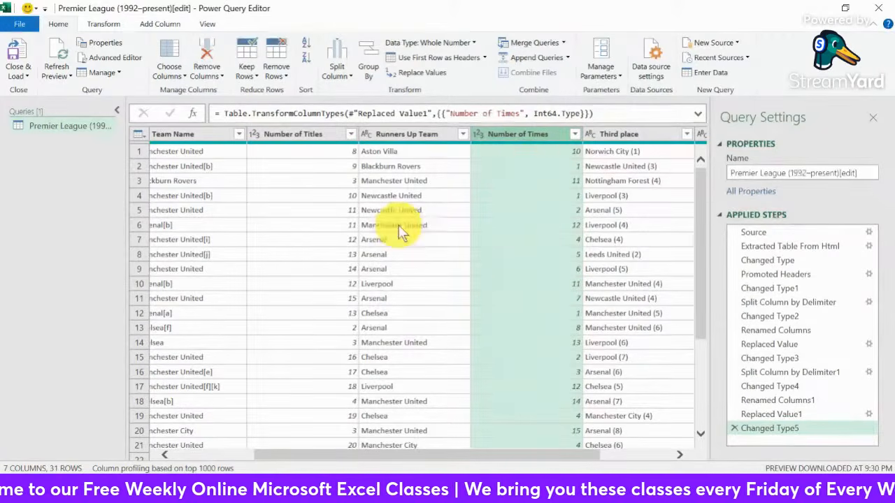
Split the Third place column at each occurrence of the custom delimiter "("
left_click_drag(485, 463, 633, 462)
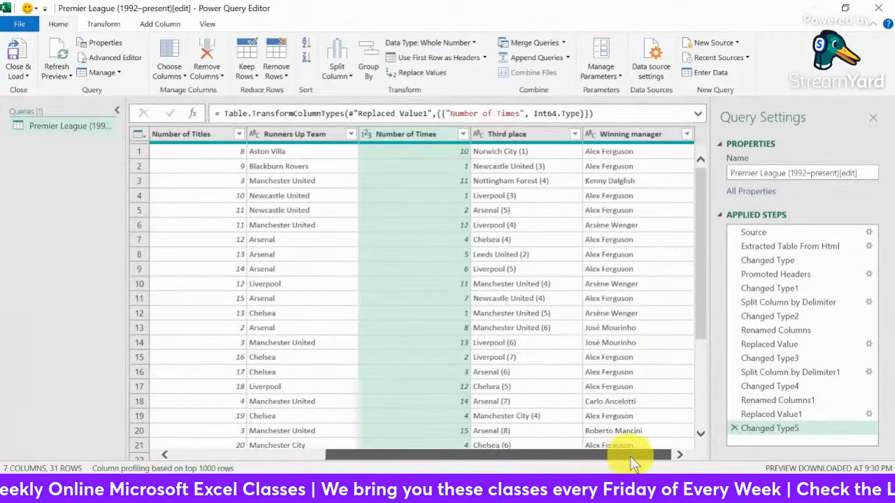
left_click(521, 133)
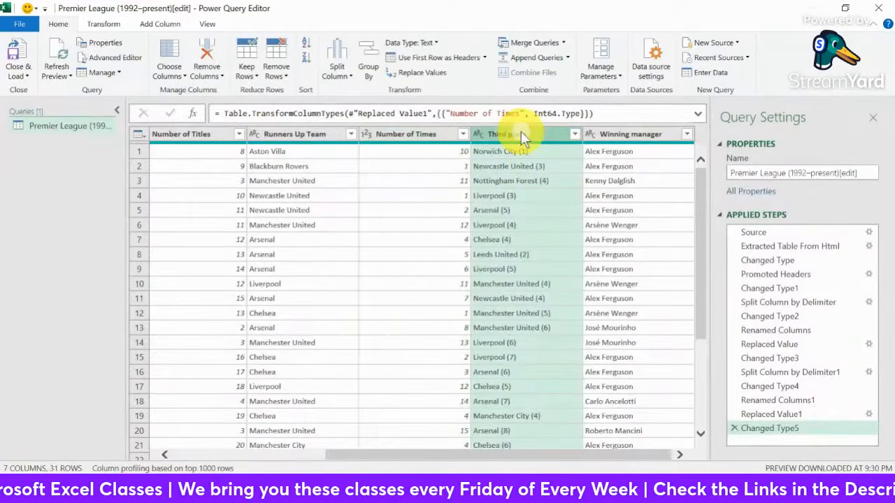
right_click(531, 133)
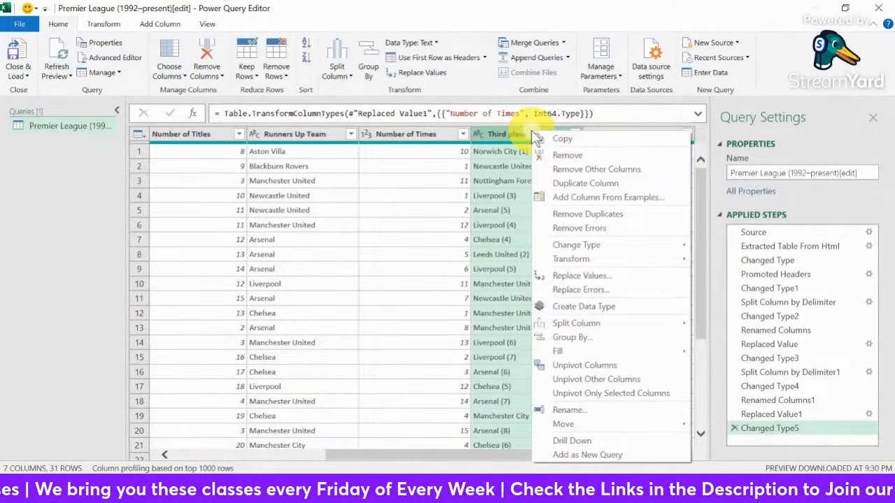
mouse_move(584, 330)
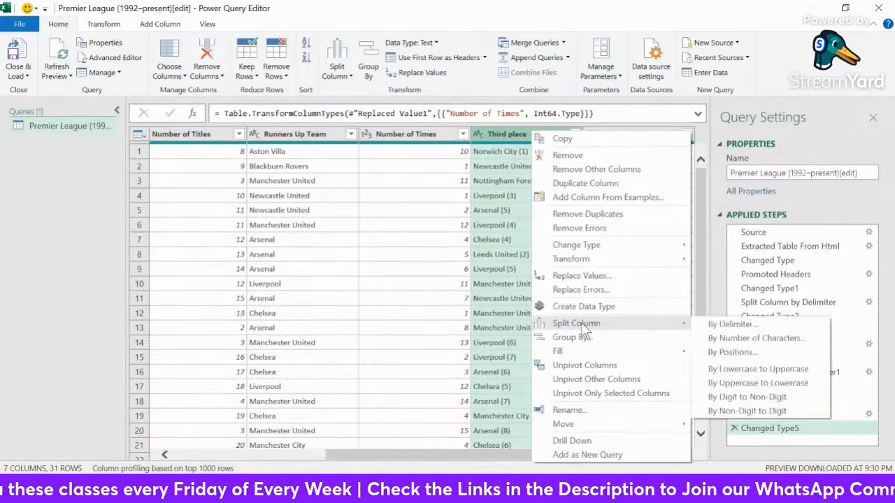
left_click(730, 324)
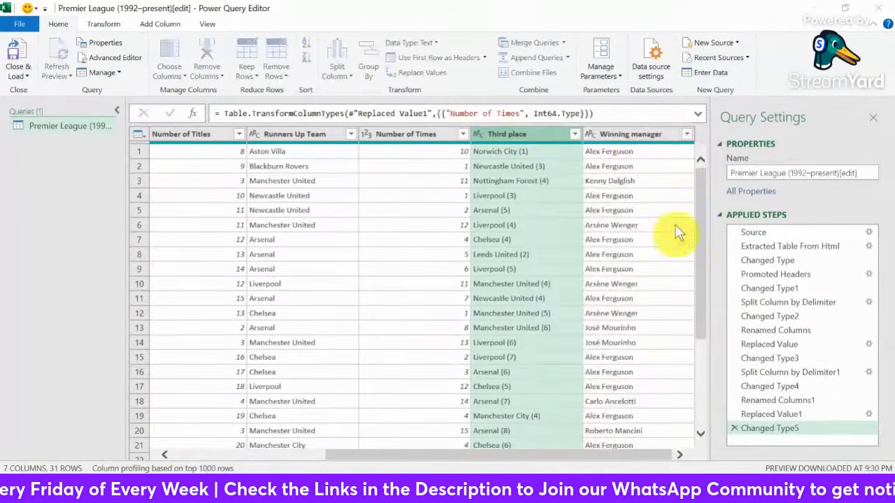
mouse_move(424, 88)
left_mouse_down()
mouse_move(330, 206)
mouse_move(312, 204)
mouse_move(421, 128)
mouse_move(432, 101)
left_mouse_up()
left_click(261, 196)
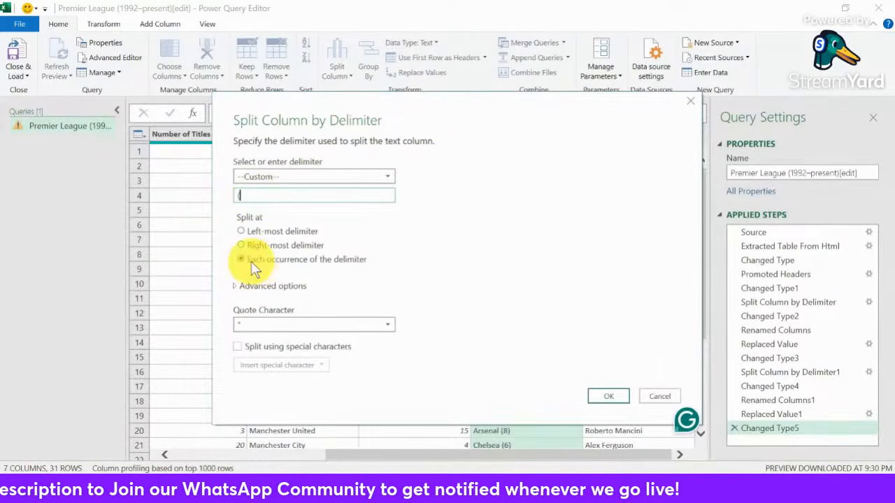
left_click(613, 399)
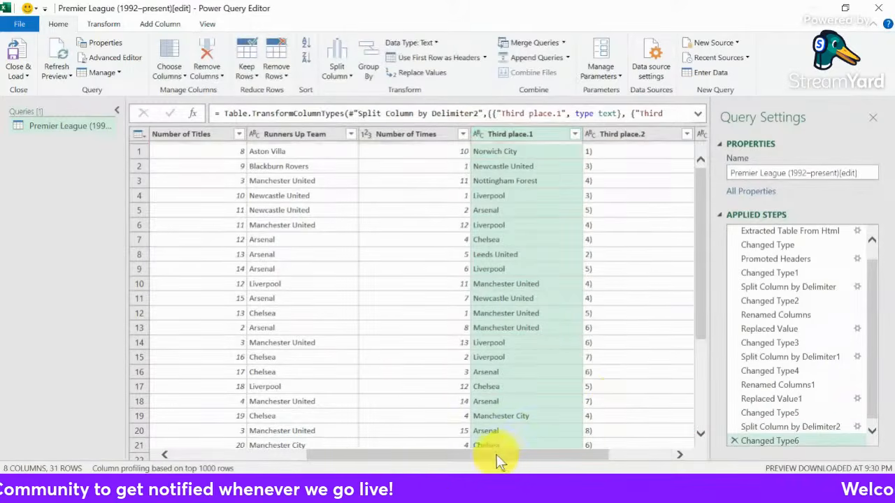
Rename the two columns split from Third place as Third Place Team and Number of Time
left_click_drag(498, 462, 590, 461)
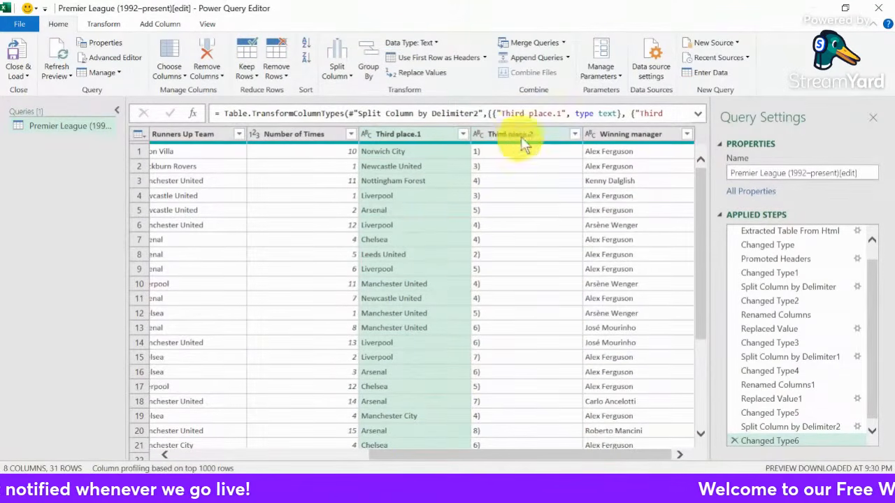
left_click(500, 130)
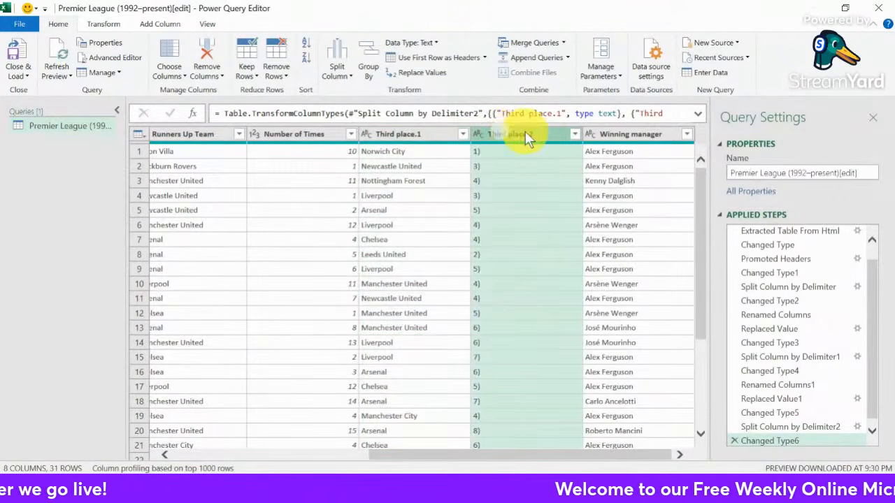
double_click(522, 135)
left_click(401, 134)
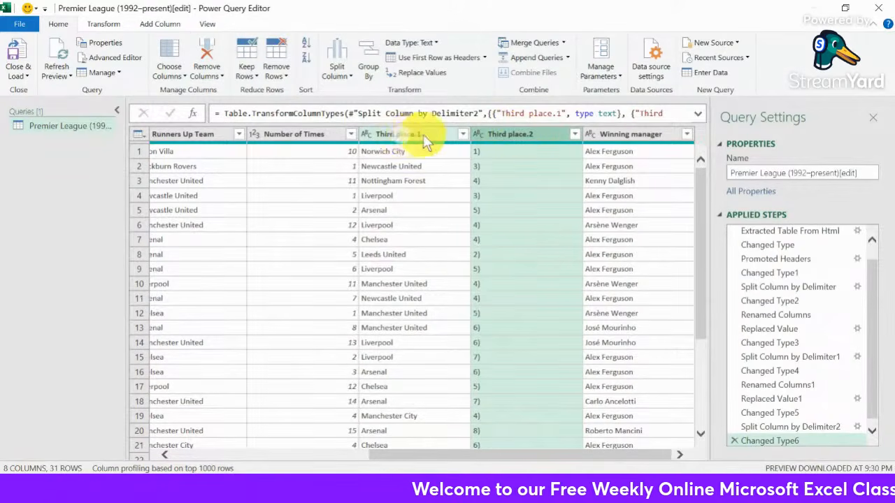
double_click(409, 135)
type("T")
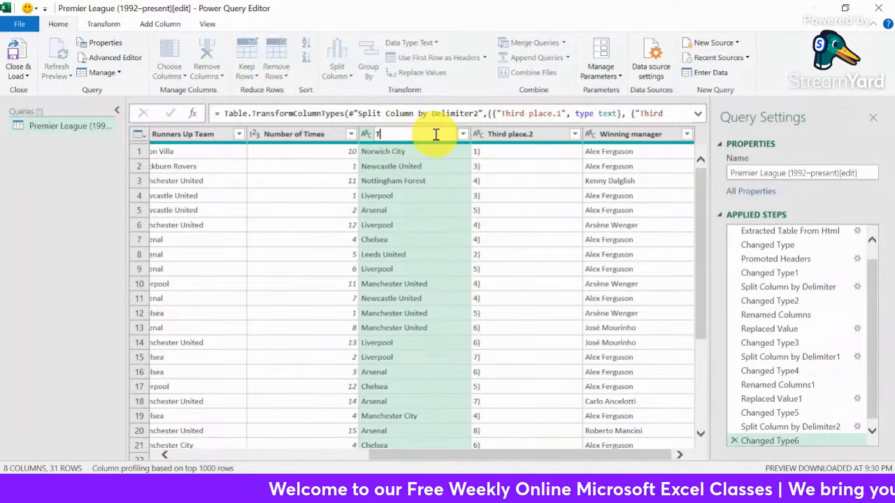
type("hird Place Team")
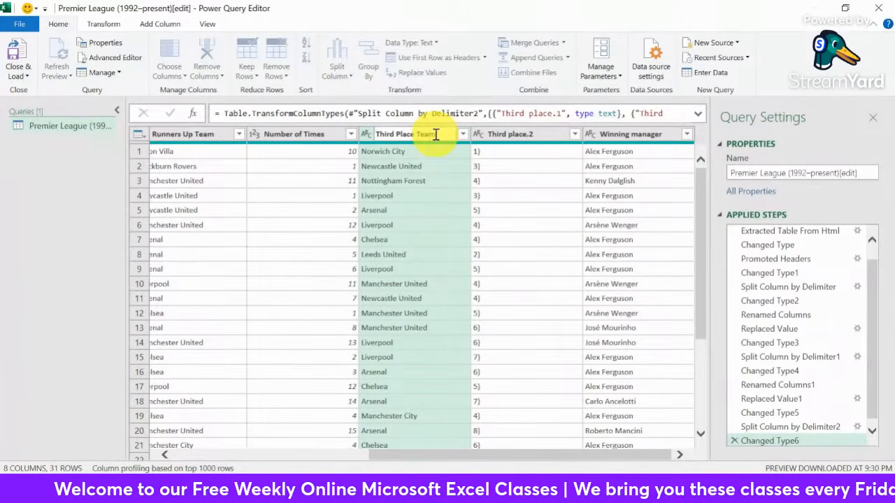
left_click(519, 133)
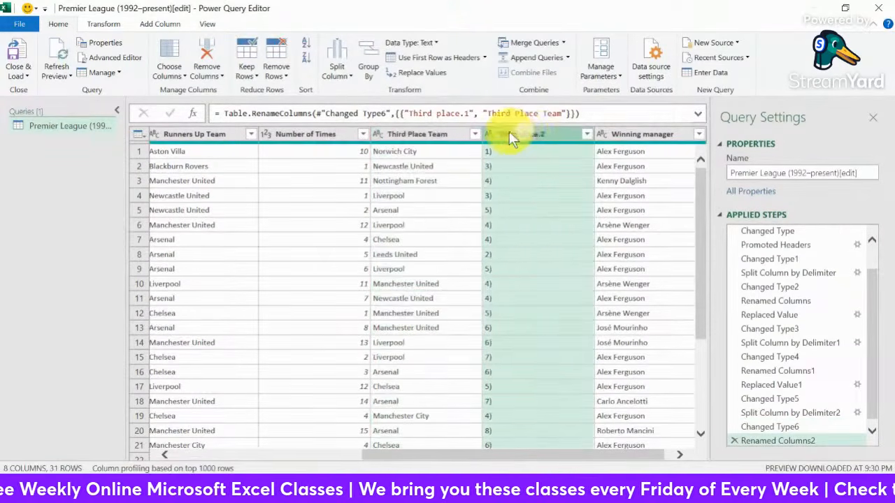
double_click(521, 133)
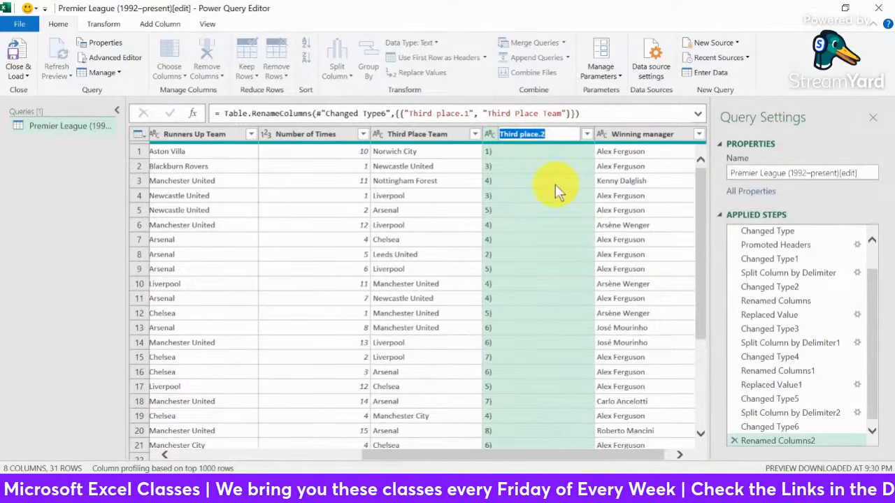
type("Number of Time")
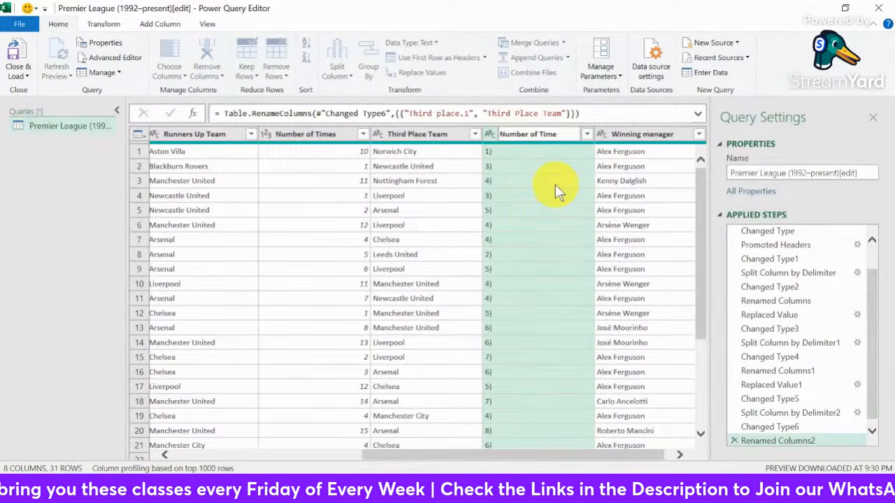
key("Return")
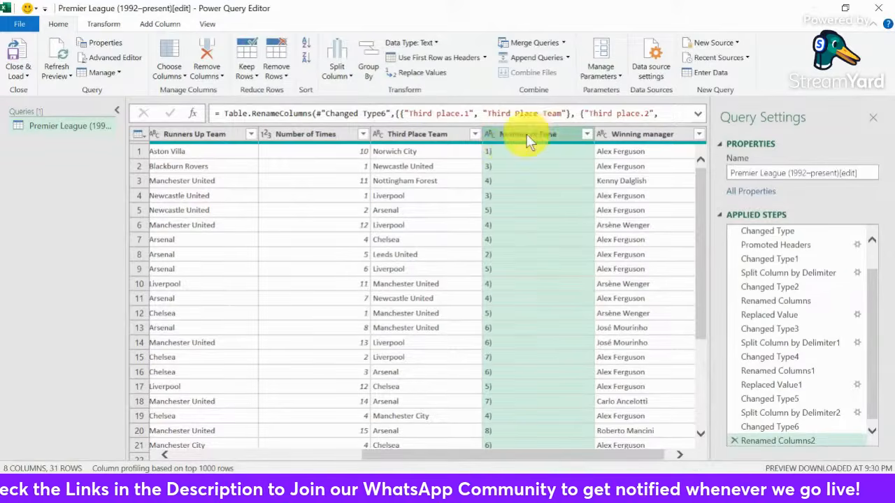
Replace every ")" in the Number of Time column with an empty value and change its data type to Whole Number
right_click(505, 139)
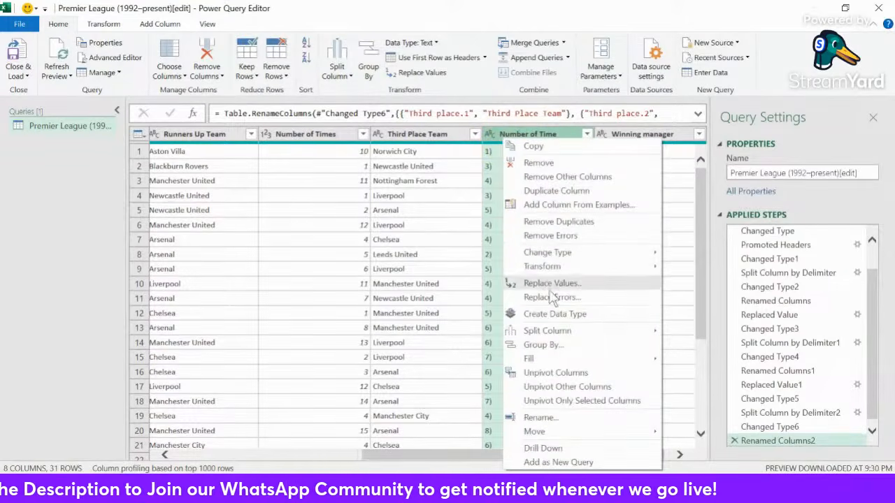
mouse_move(547, 330)
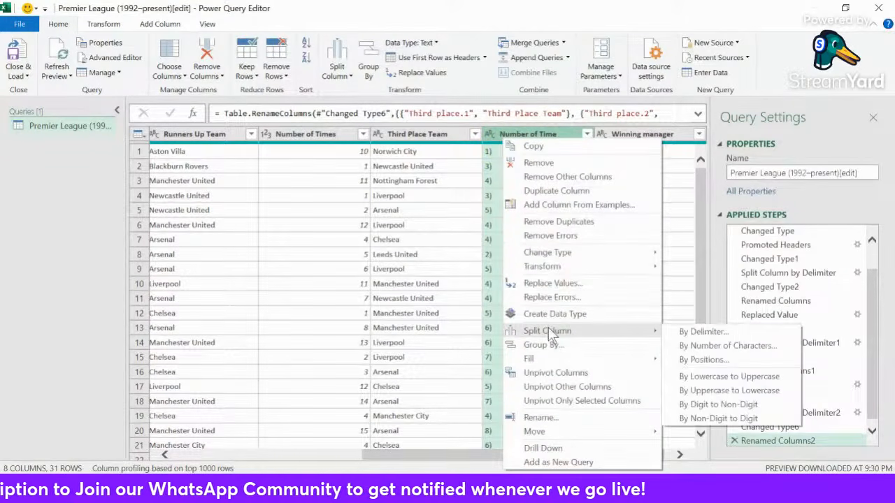
left_click(552, 285)
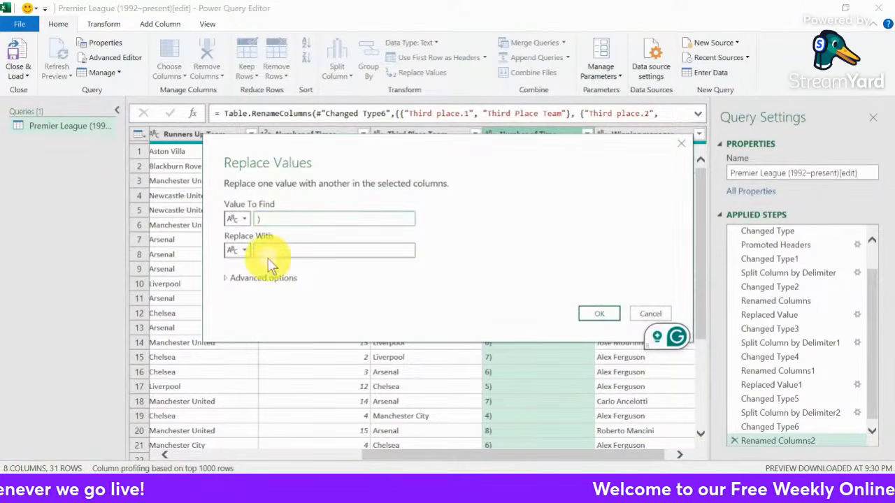
left_click(600, 313)
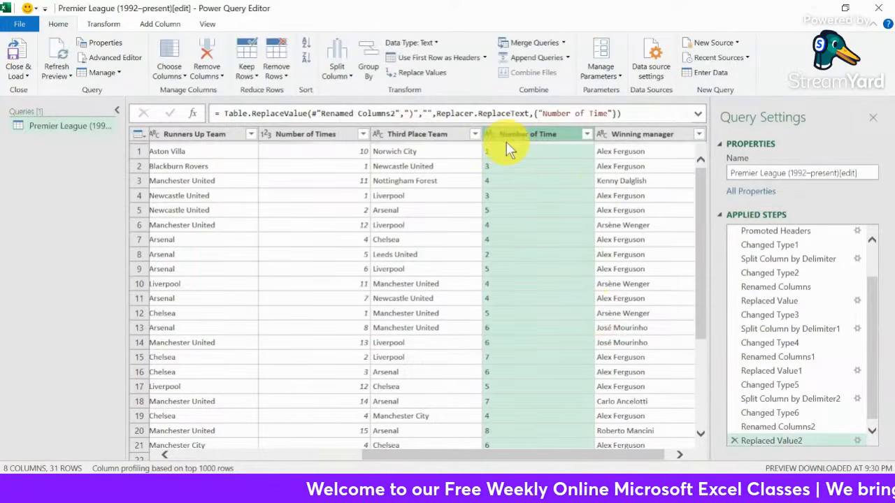
left_click(491, 133)
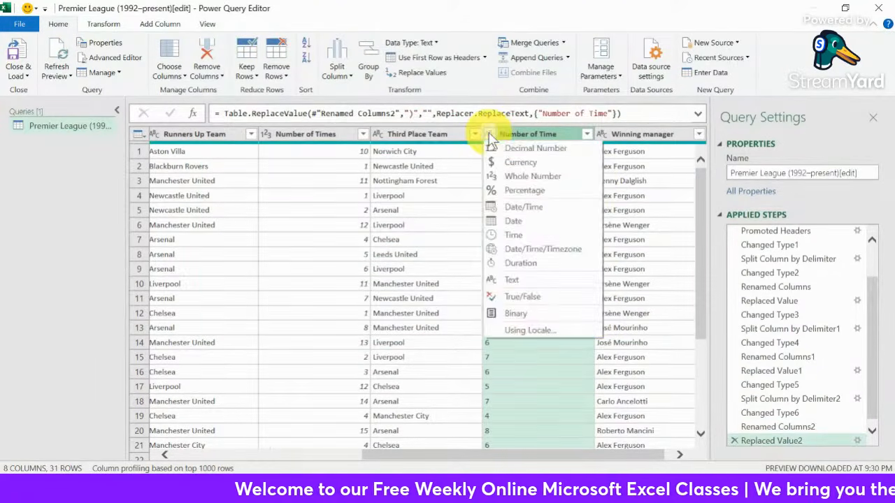
left_click(520, 176)
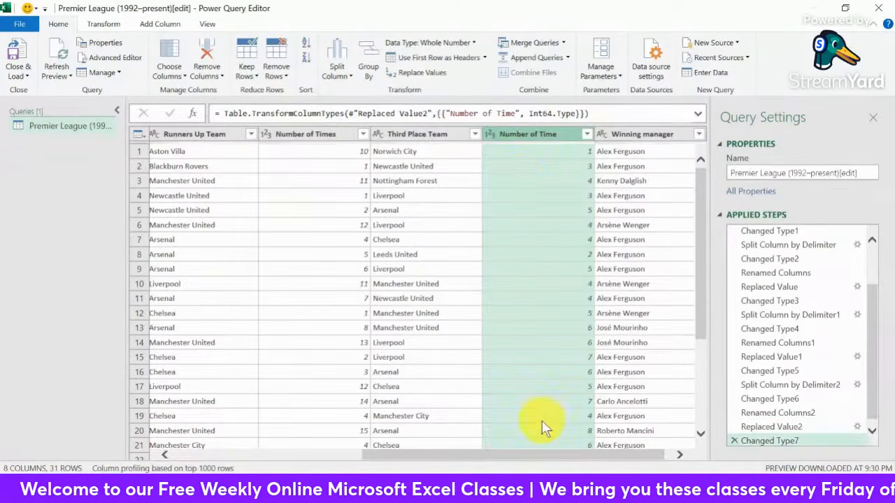
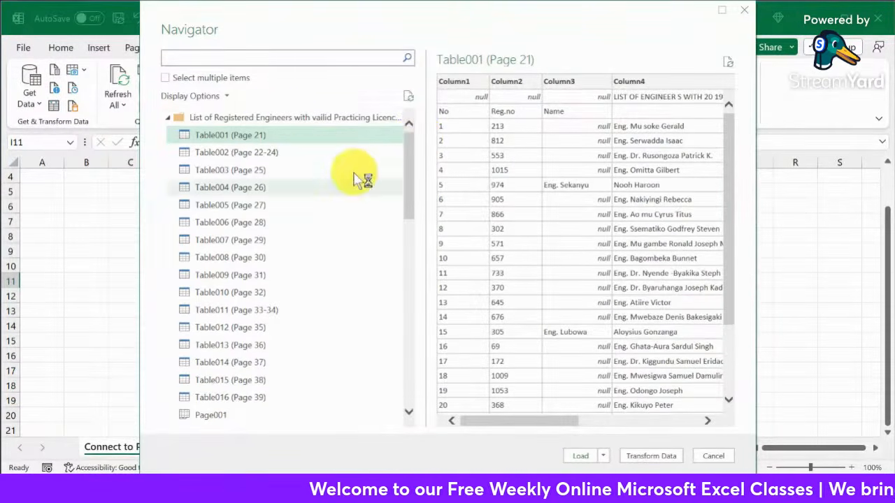
Enable multiple selection, select every table from Table001 (Page 21) to Table016 (Page 39), and open them for data transformation
mouse_move(403, 153)
left_mouse_down()
mouse_move(412, 249)
mouse_move(410, 140)
left_mouse_up()
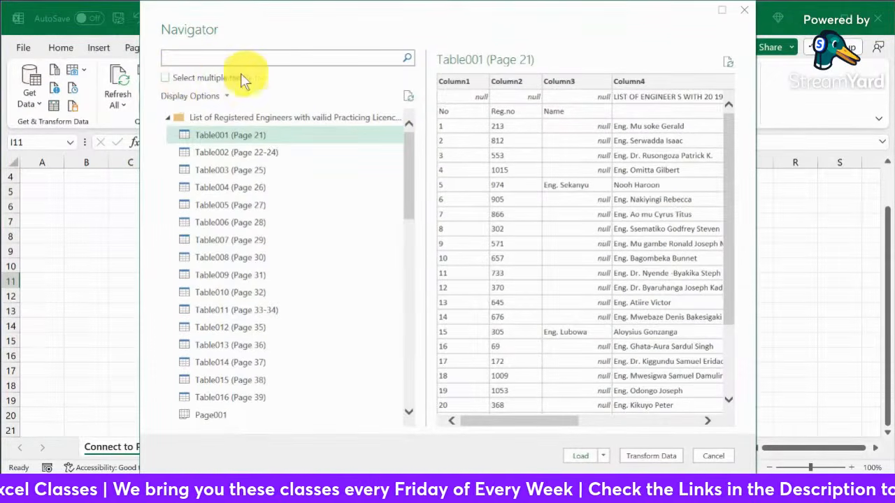
left_click(166, 78)
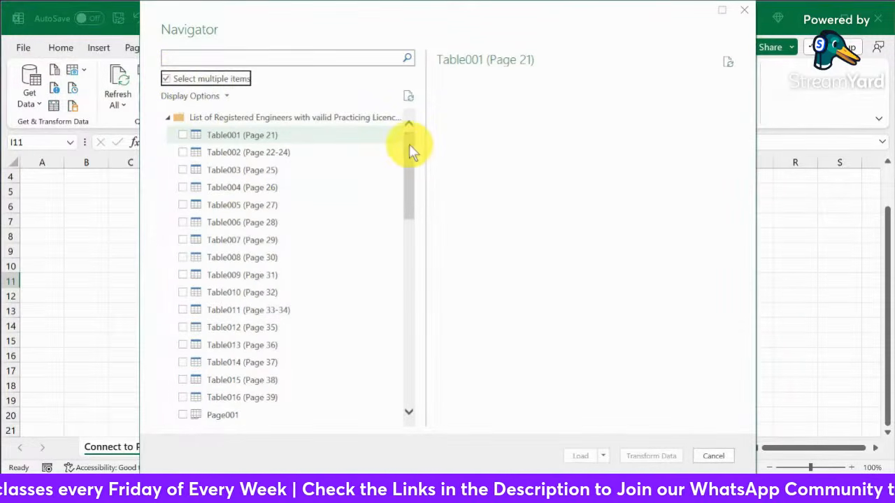
mouse_move(410, 144)
left_mouse_down()
mouse_move(410, 183)
mouse_move(412, 131)
left_mouse_up()
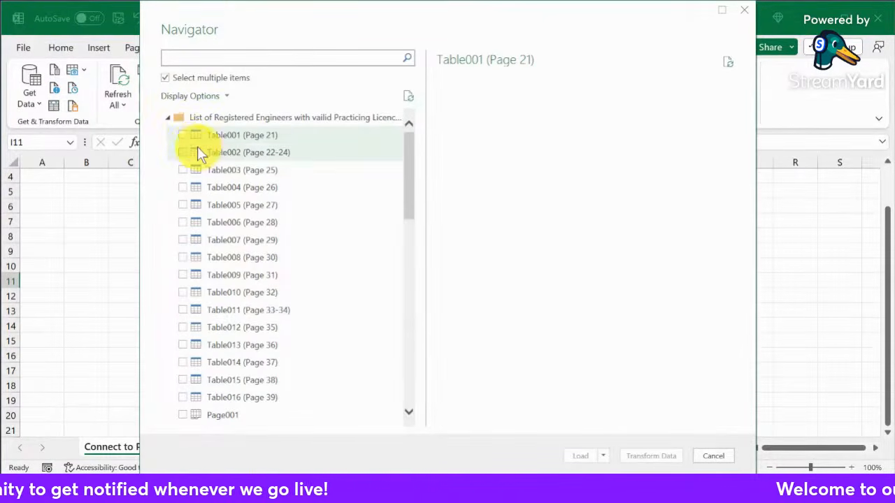
left_click(183, 137)
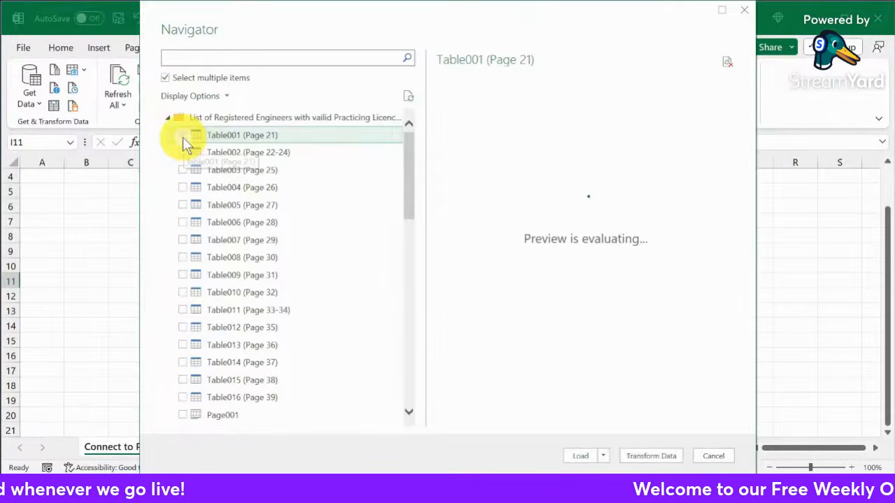
left_click(184, 152)
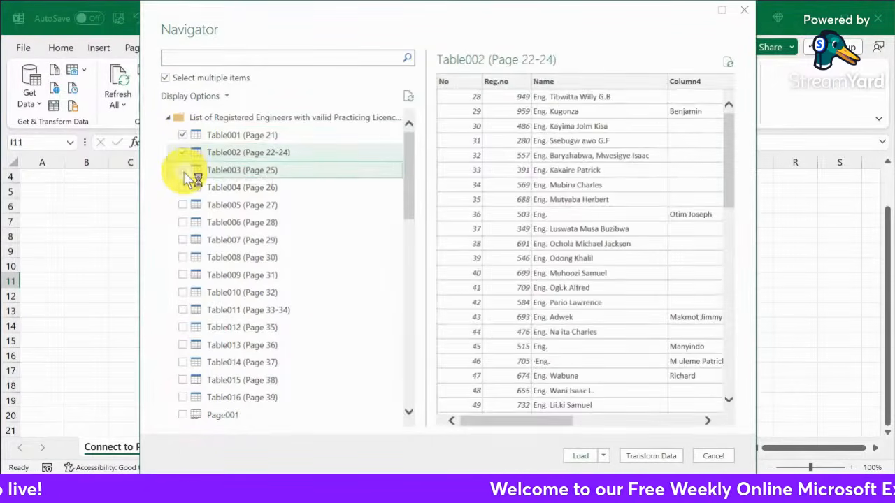
left_click(184, 170)
left_click(182, 188)
left_click(183, 205)
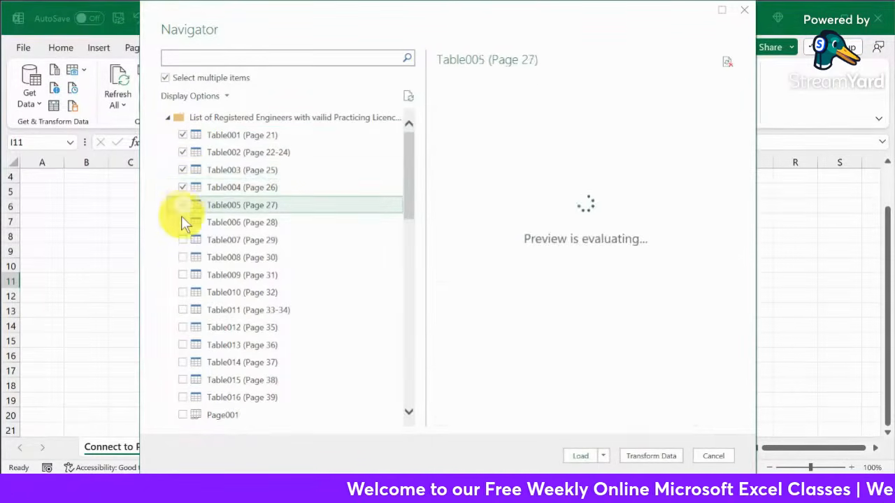
left_click(183, 222)
left_click(184, 240)
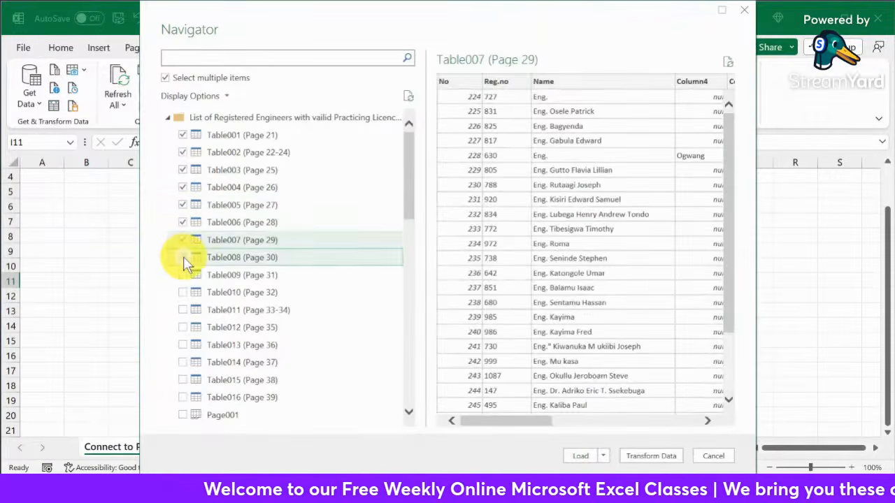
left_click(183, 257)
left_click(183, 275)
left_click(184, 293)
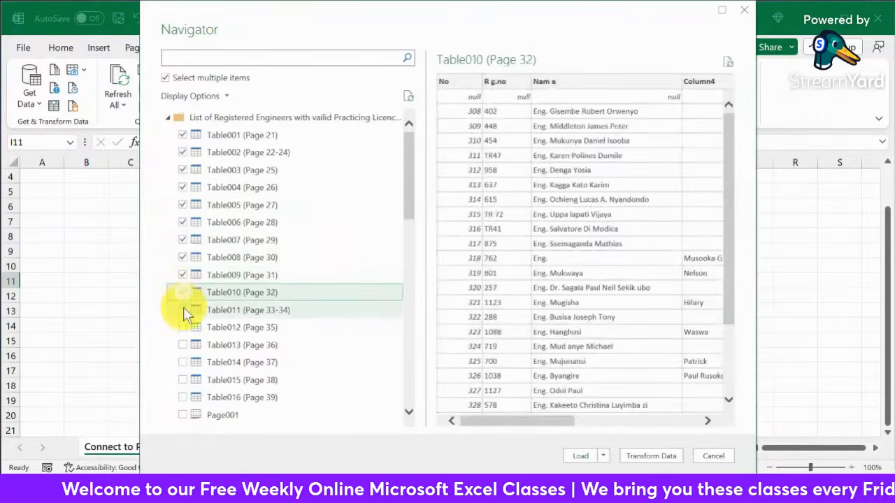
left_click(183, 310)
left_click(183, 327)
left_click(183, 345)
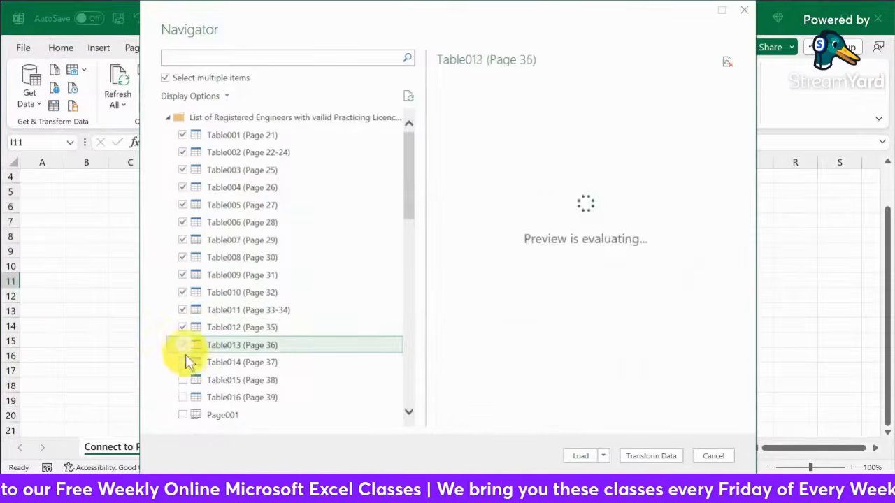
left_click(184, 363)
left_click(184, 380)
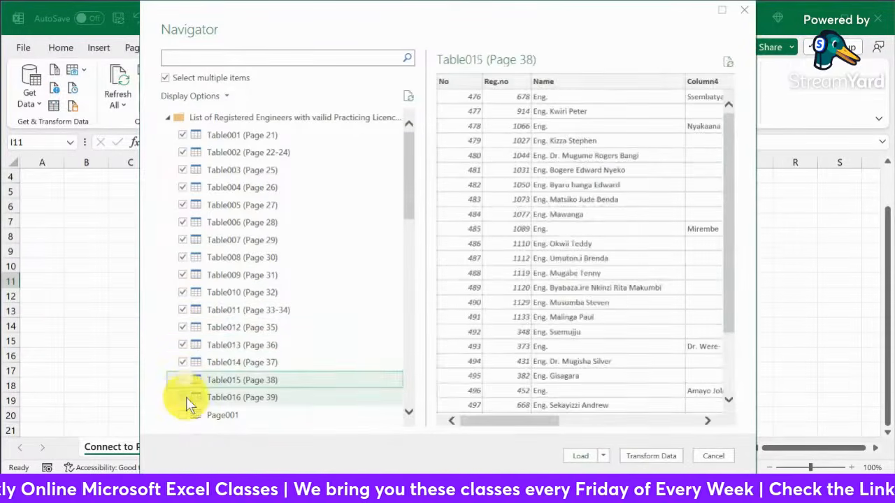
left_click(184, 398)
scroll(270, 276, "down", 1)
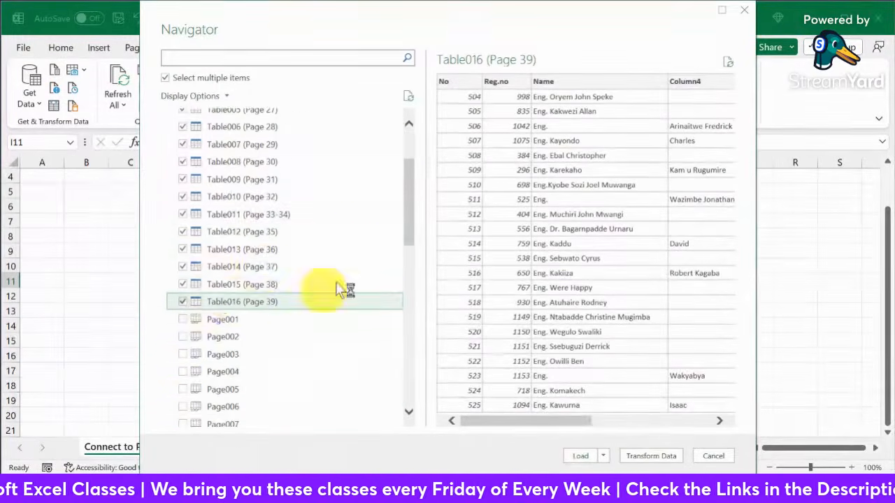
scroll(335, 266, "up", 1)
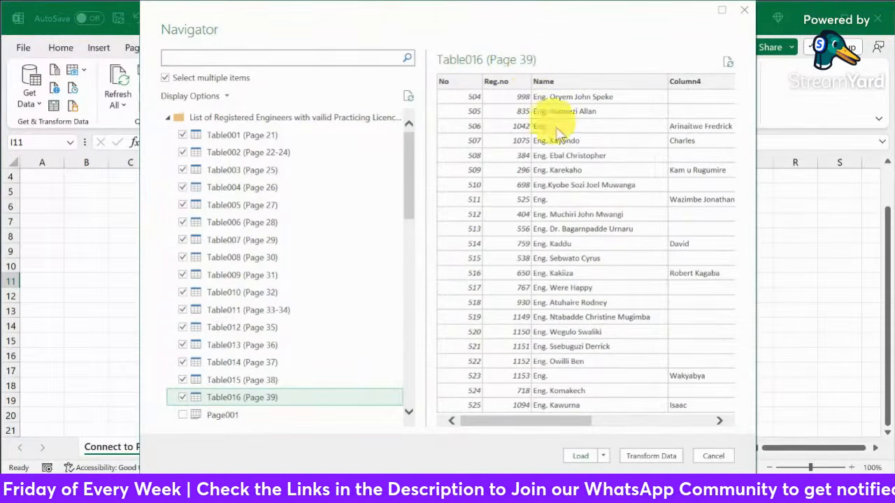
left_click(649, 460)
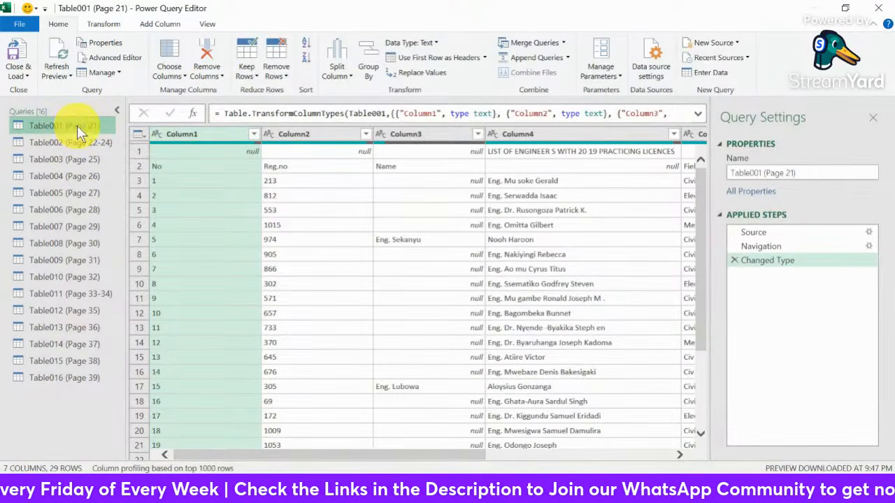
Rename the Table001 (Page 21) query as Page1
left_click_drag(815, 172, 729, 173)
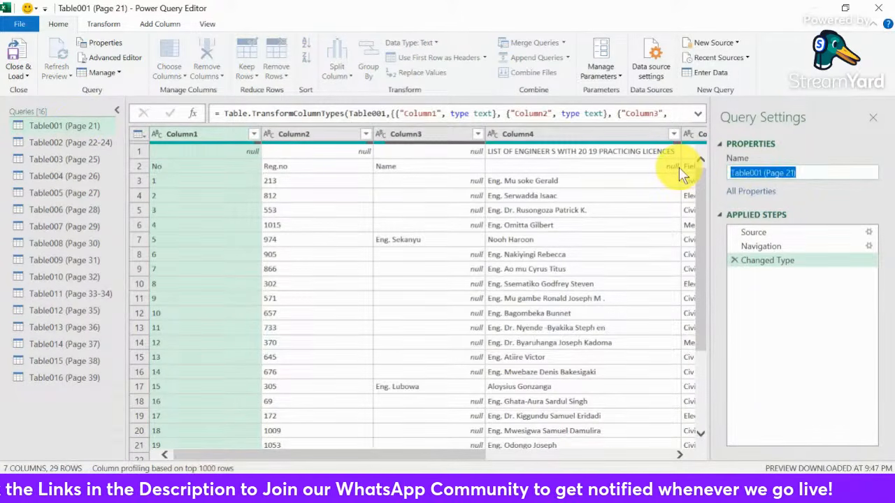
type("Page1")
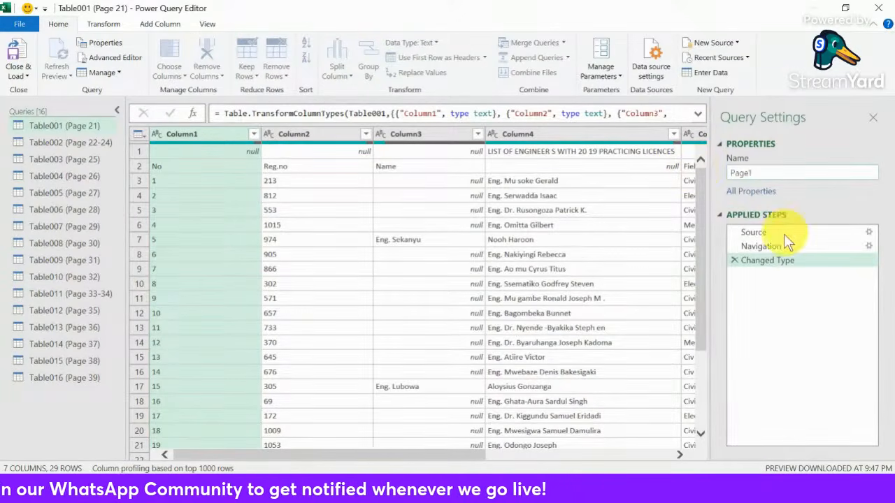
key("Return")
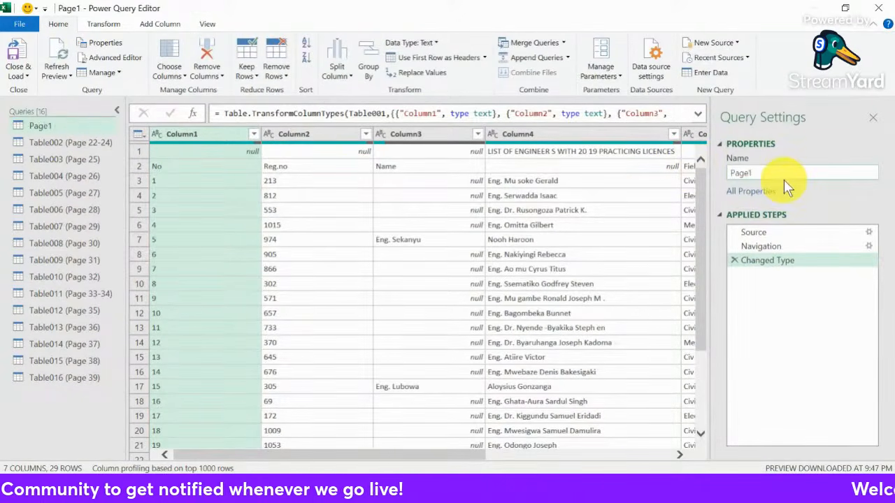
Remove the top 1 row from the Page1 query and use the new first row as headers
left_click(196, 152)
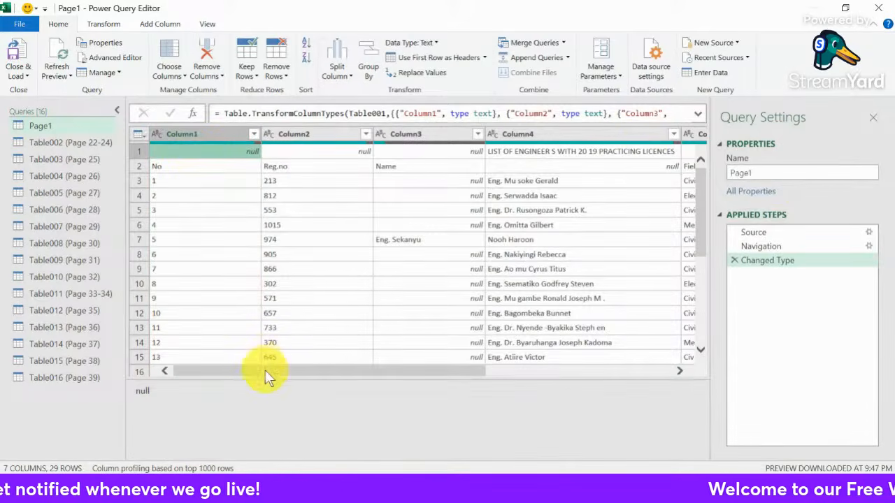
left_click_drag(265, 370, 201, 375)
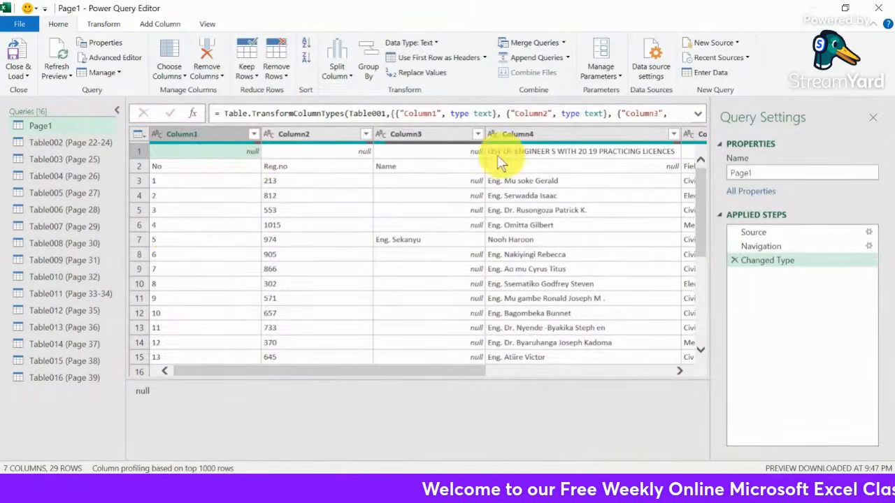
left_click_drag(397, 377, 472, 378)
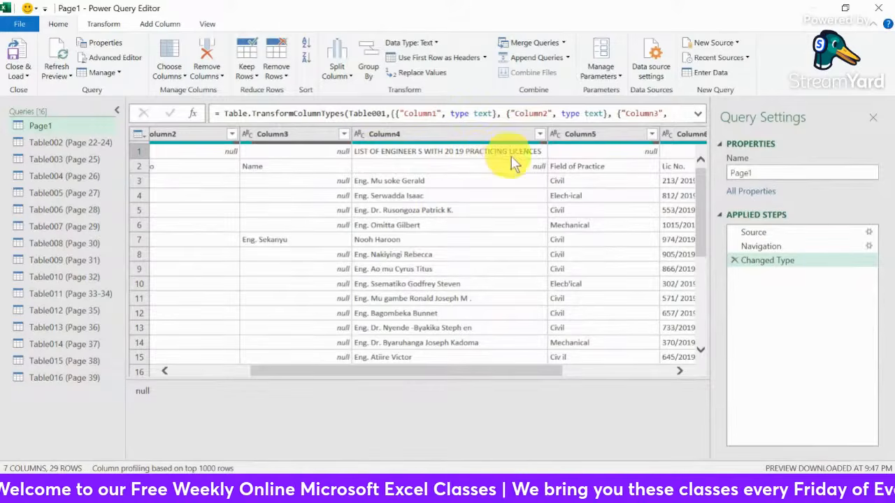
left_click_drag(522, 372, 362, 382)
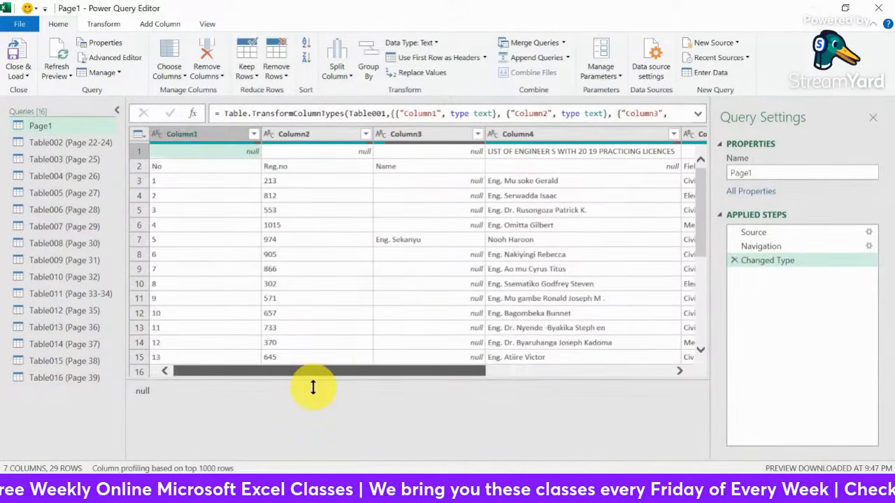
left_click_drag(439, 381, 315, 390)
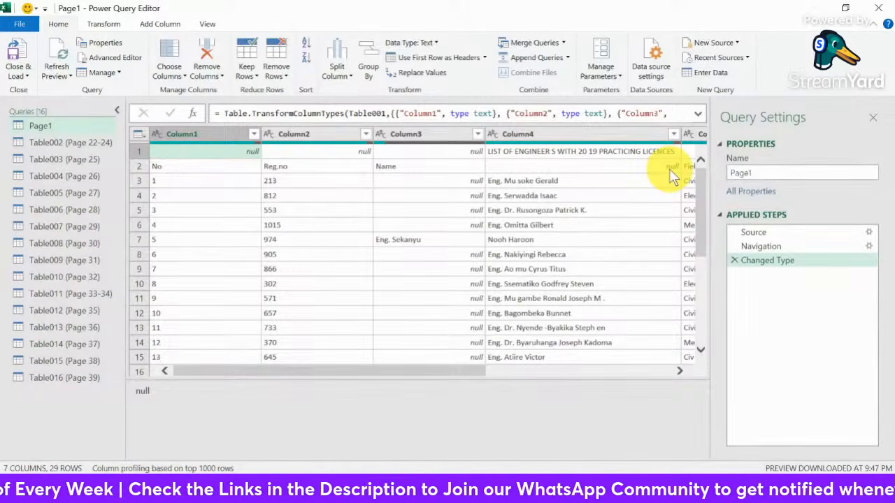
left_click(138, 133)
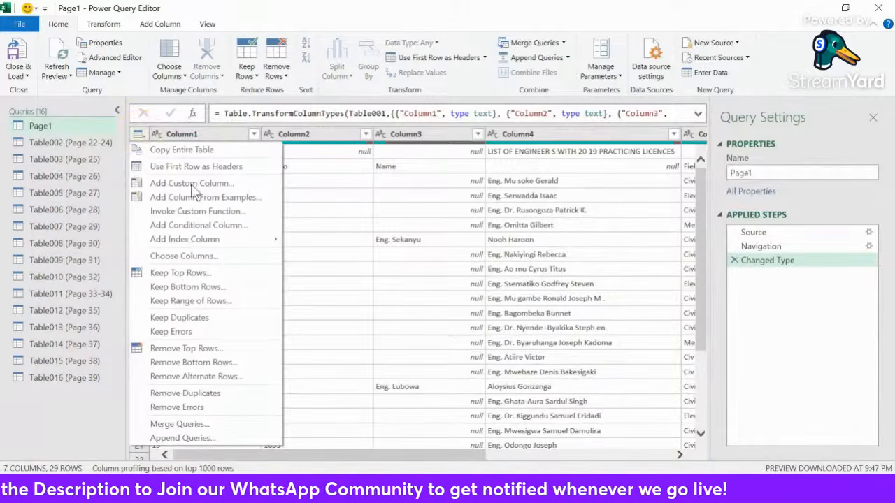
left_click(174, 349)
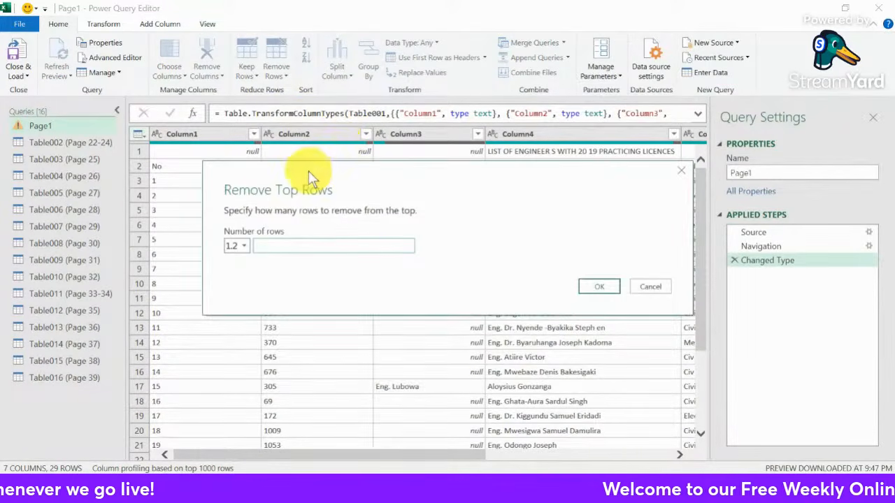
left_click_drag(318, 223, 300, 201)
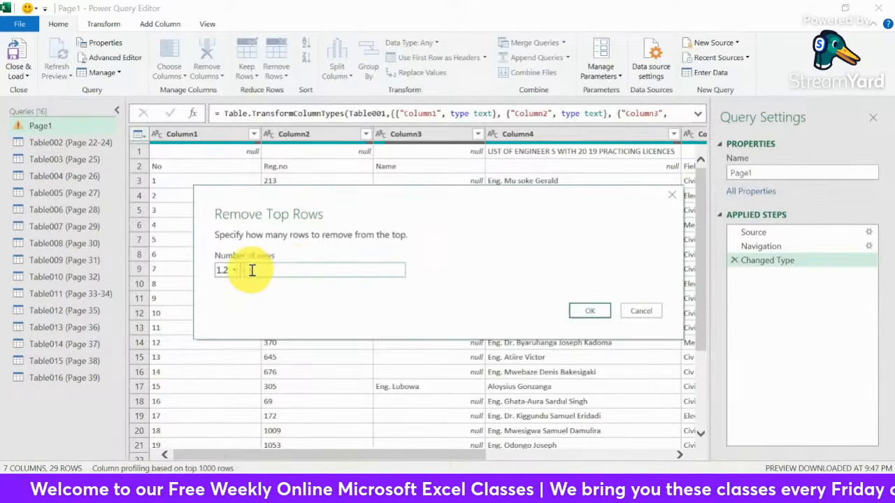
left_click(593, 312)
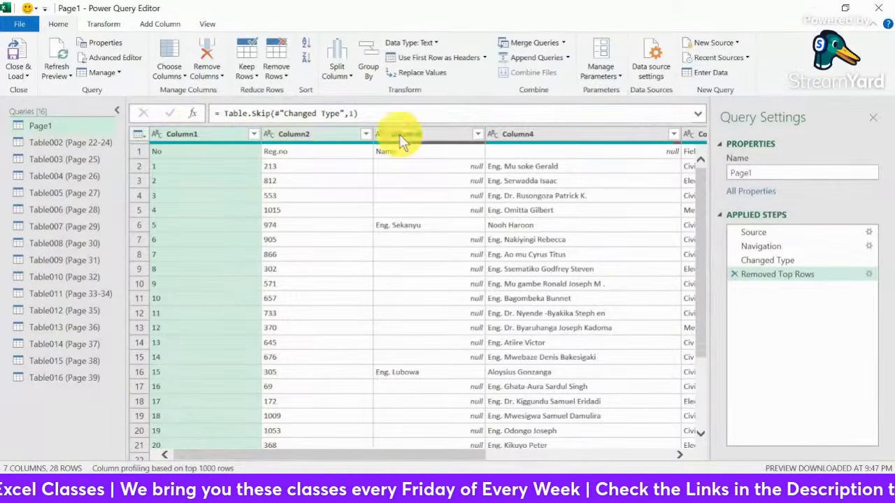
left_click(140, 135)
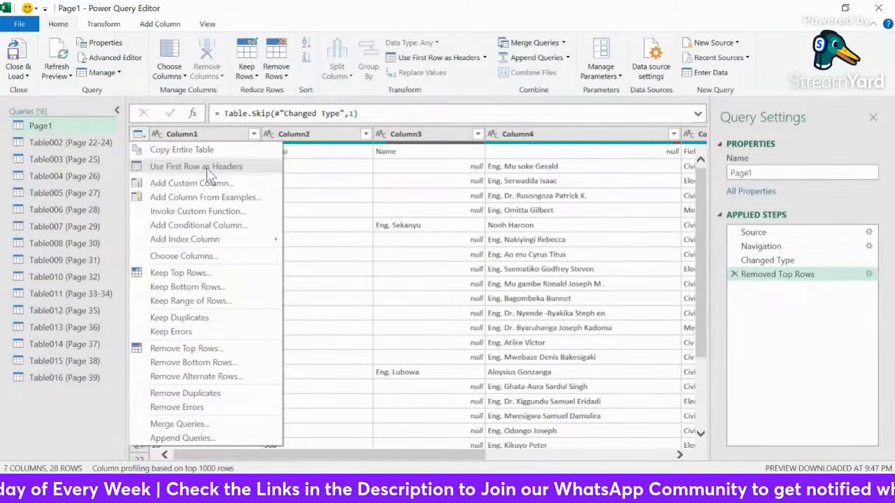
left_click(188, 169)
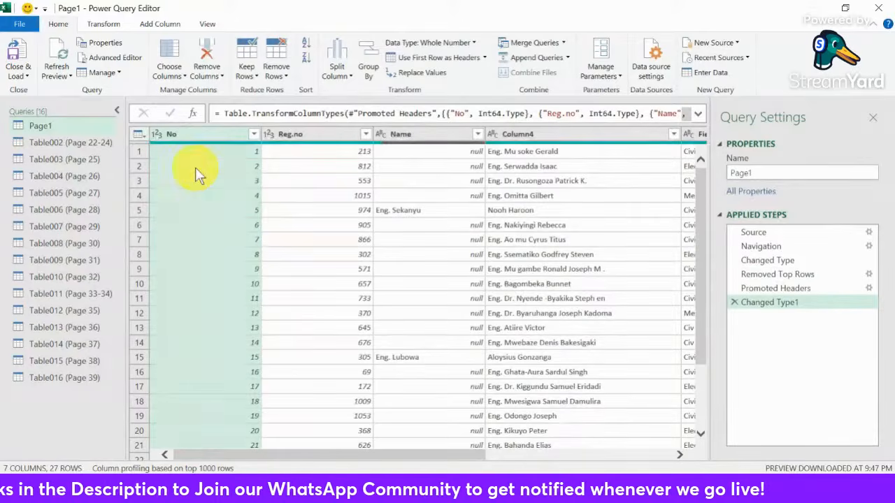
Rename the No column as Serial Number and the Reg.no column as Registration Number
mouse_move(183, 135)
left_mouse_down()
mouse_move(317, 133)
mouse_move(177, 139)
mouse_move(192, 140)
left_mouse_up()
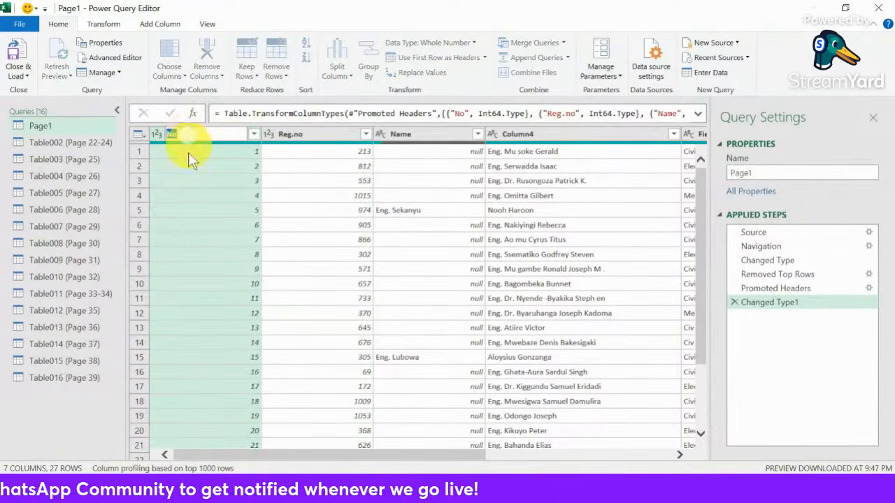
double_click(190, 140)
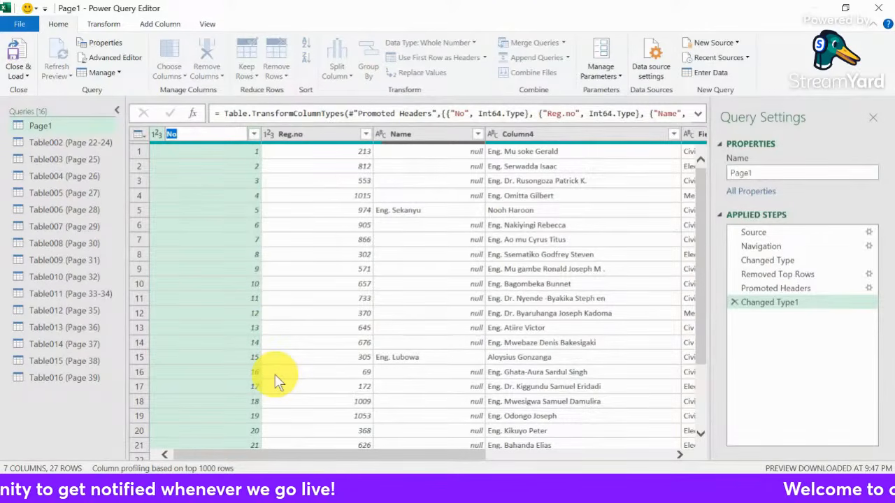
type("Serial ")
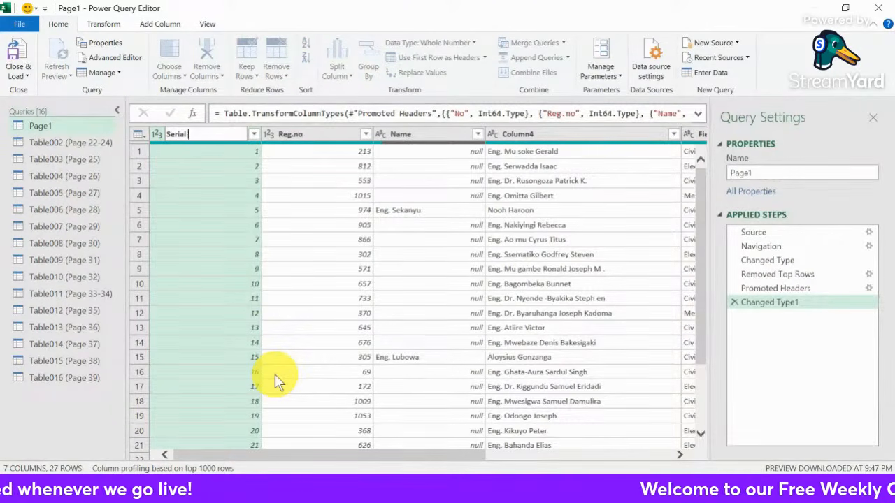
type("Number")
key("Return")
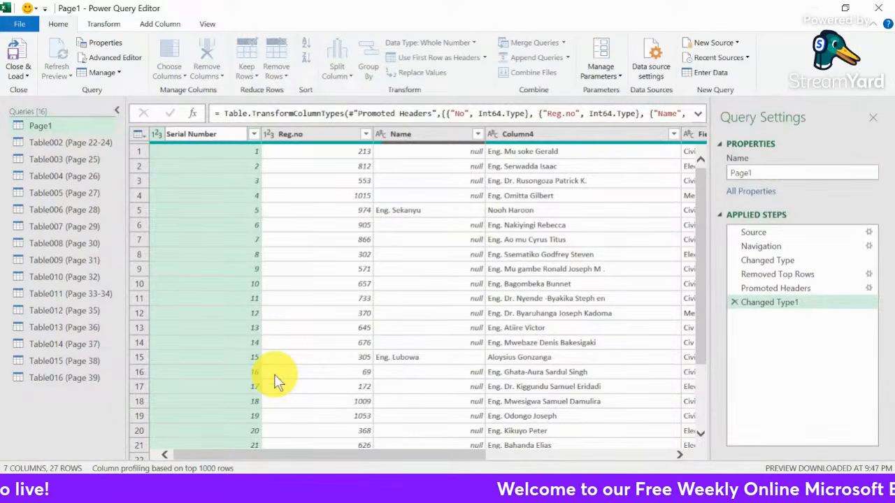
double_click(311, 133)
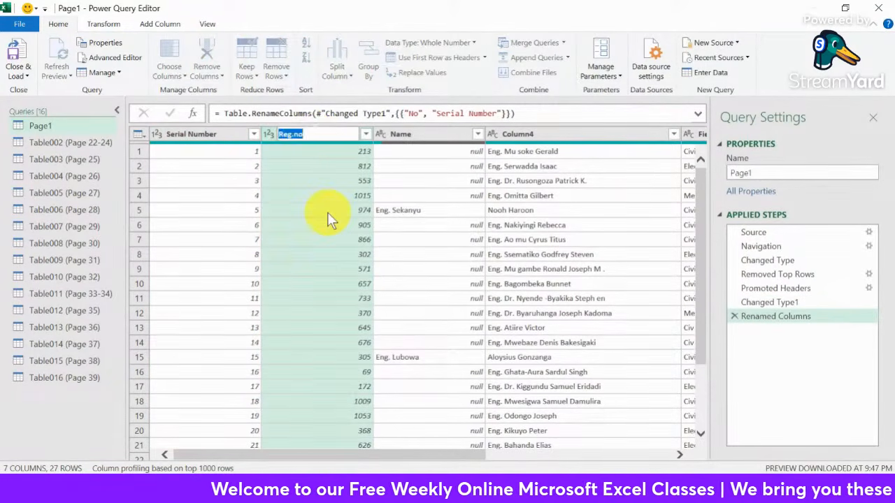
type("Registration Number")
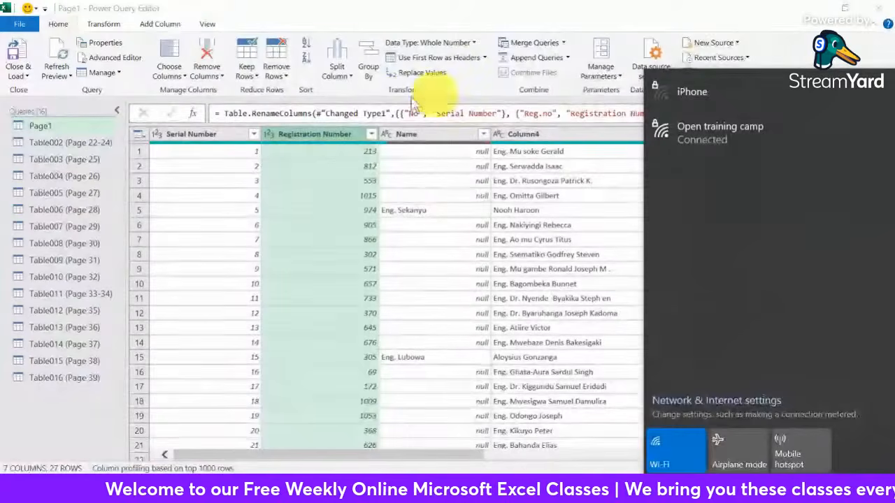
left_click(304, 210)
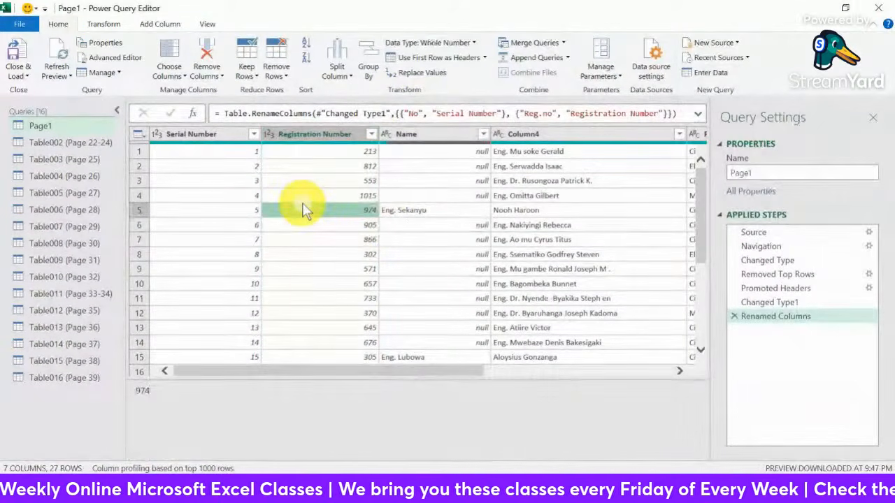
left_click(743, 487)
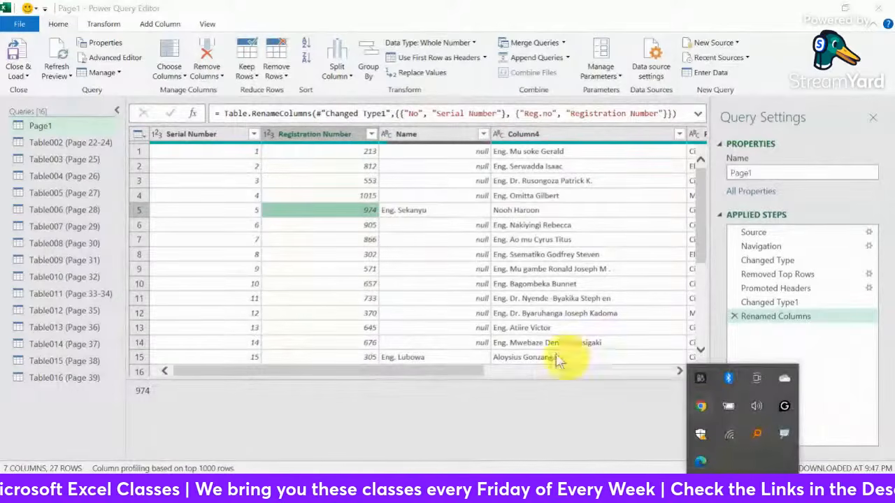
Examine the rows of the Serial Number and Registration Number columns in the Page1 query
left_click(503, 284)
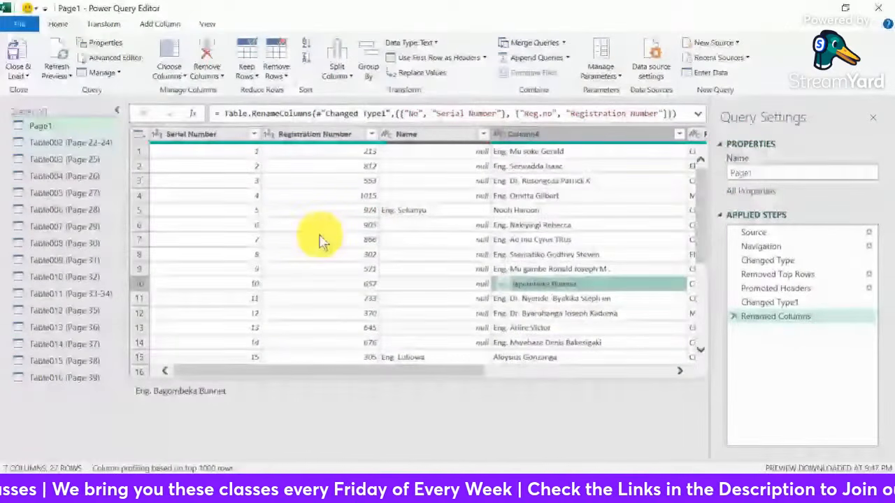
left_click(321, 211)
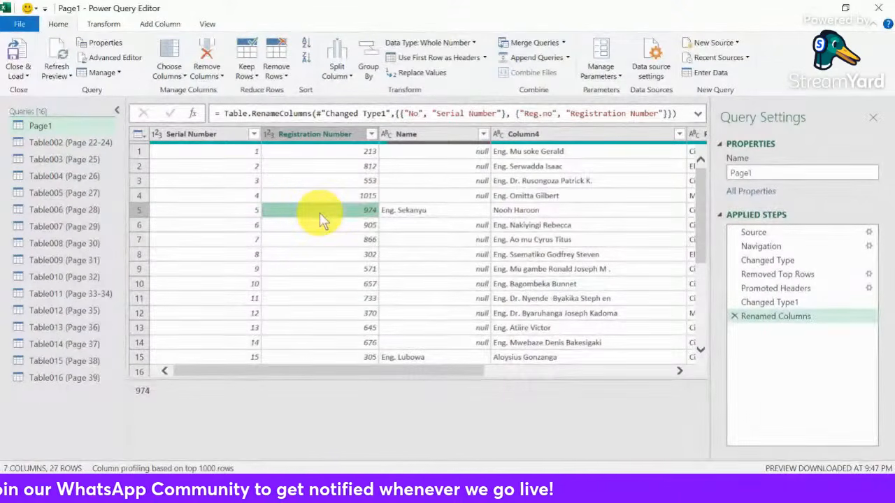
left_click(324, 196)
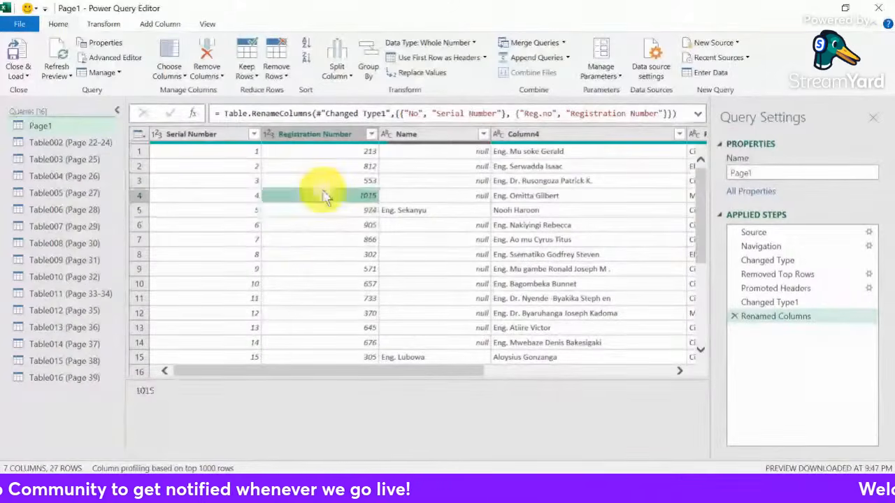
scroll(343, 221, "down", 3)
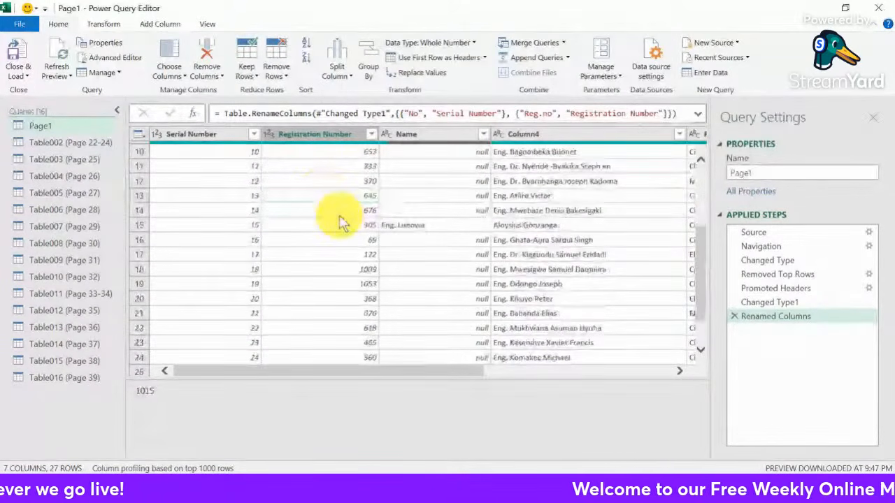
scroll(342, 221, "up", 3)
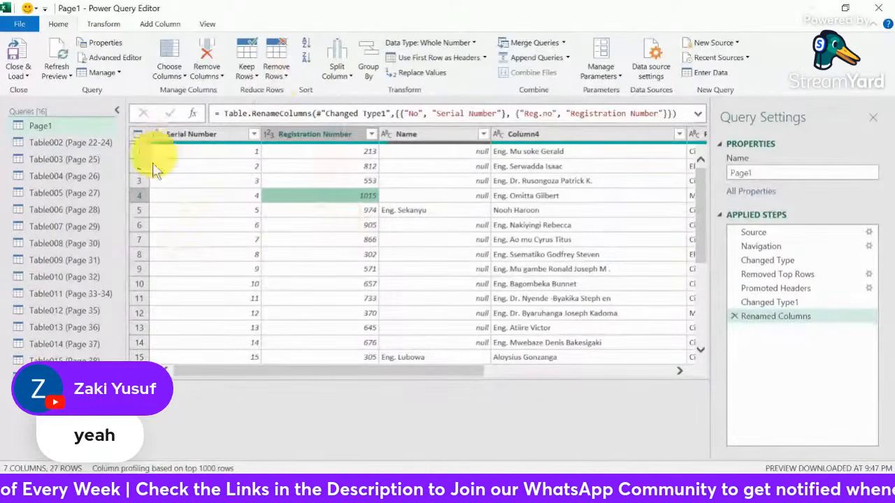
left_click(201, 150)
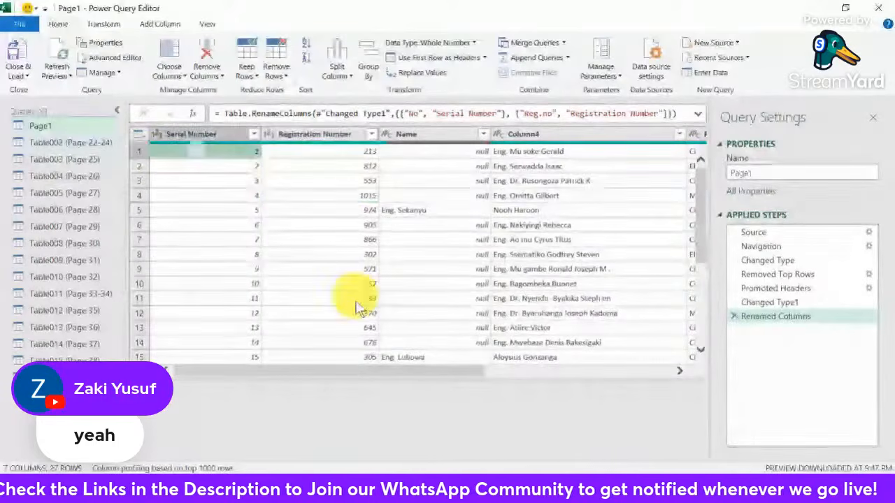
left_click_drag(348, 370, 455, 184)
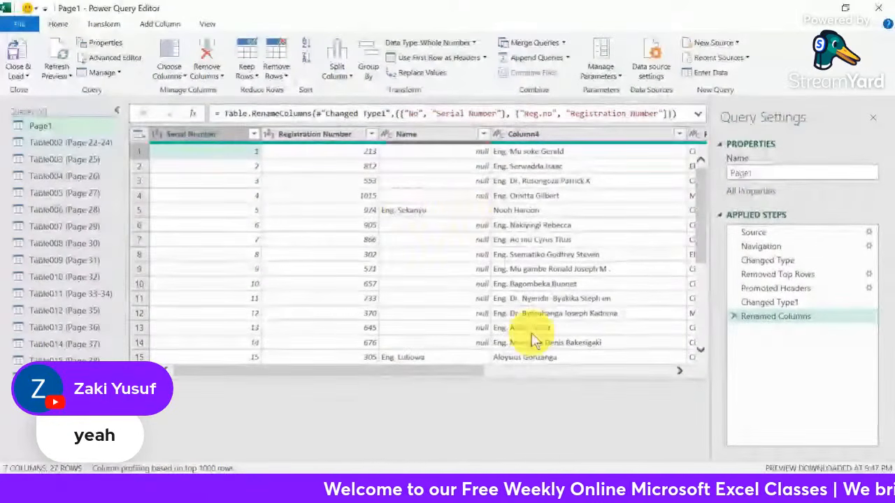
left_click_drag(355, 373, 335, 374)
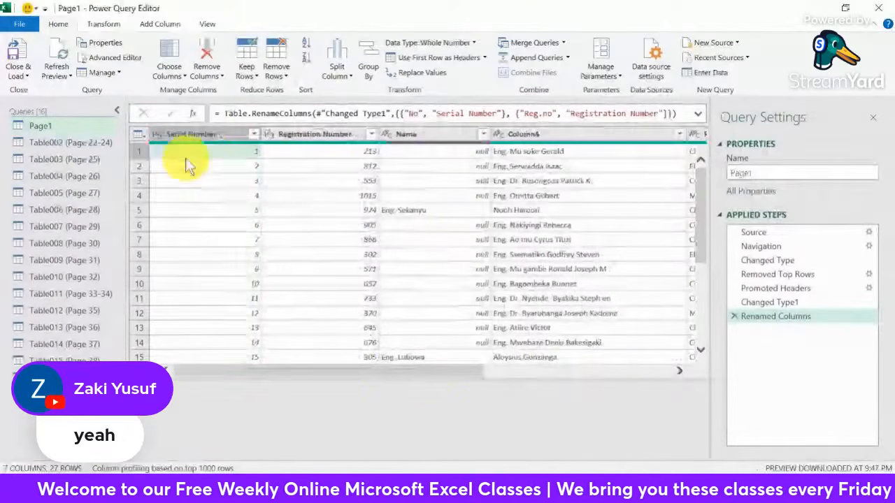
left_click(203, 135)
left_click(325, 137)
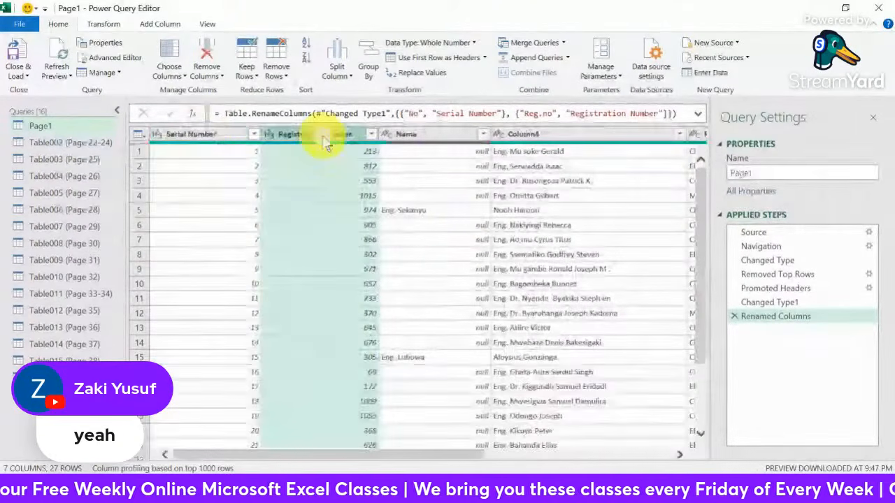
Compare the entries in the Name column with those in Column4 to check how the engineers' names are distributed
left_click(409, 137)
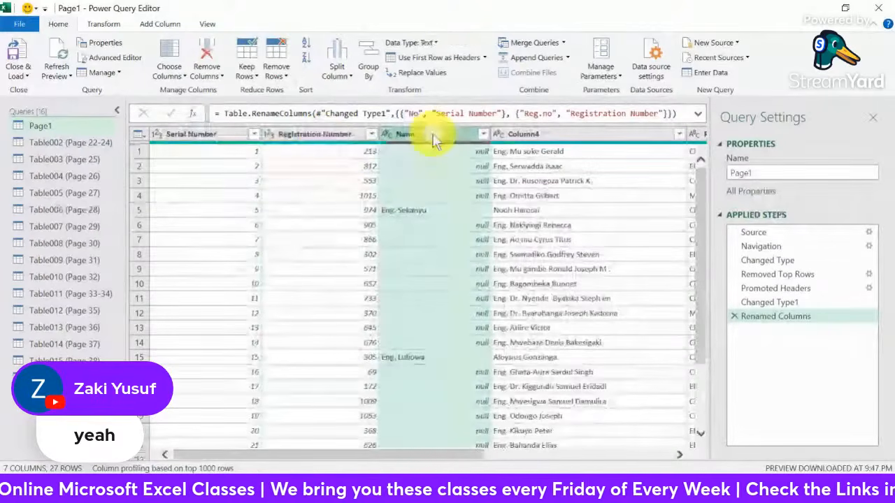
scroll(453, 295, "down", 2)
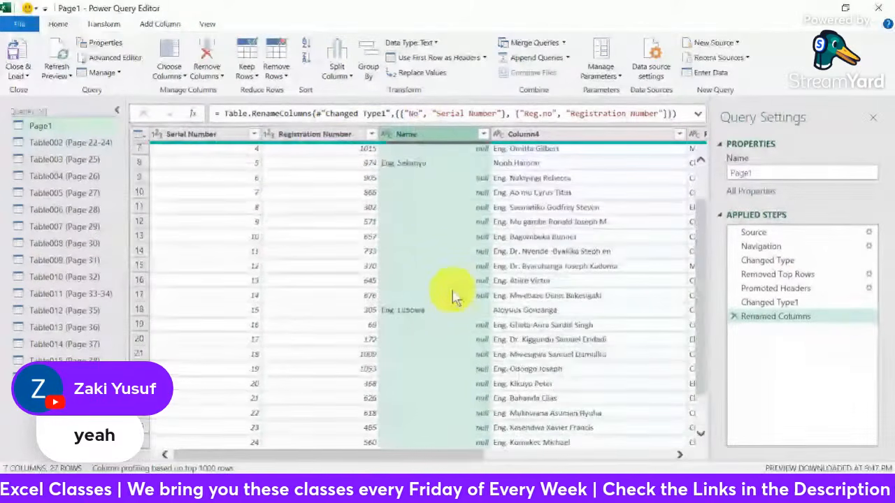
scroll(453, 296, "up", 2)
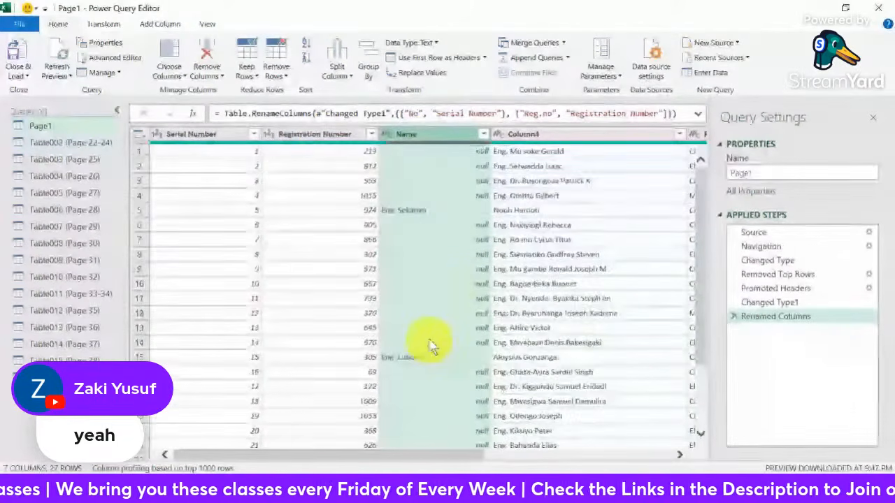
left_click(396, 212)
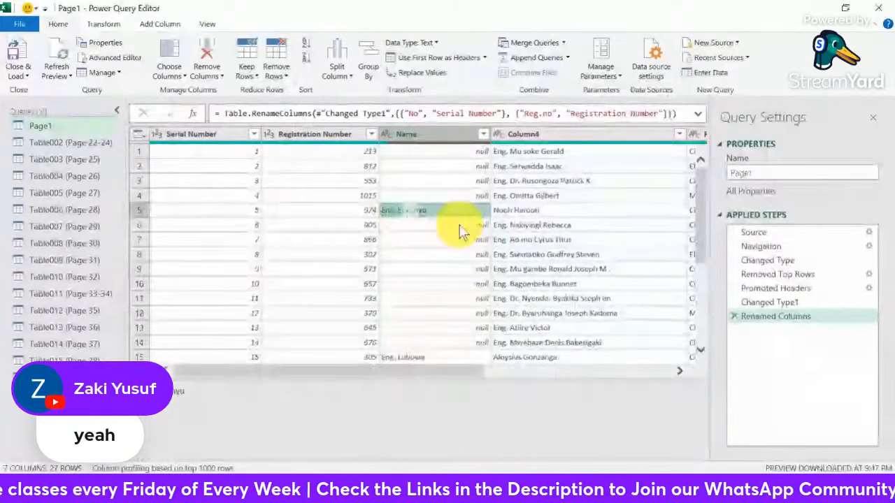
scroll(419, 311, "down", 1)
left_click(406, 325)
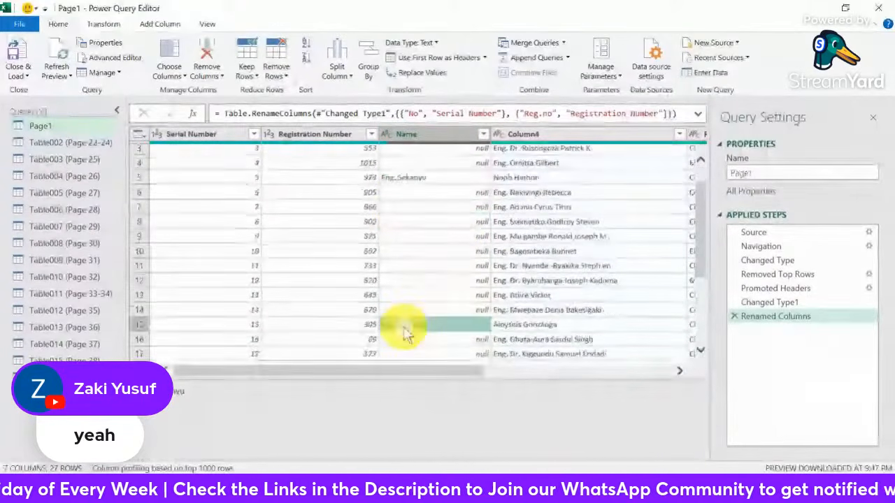
scroll(419, 307, "up", 1)
left_click(431, 137)
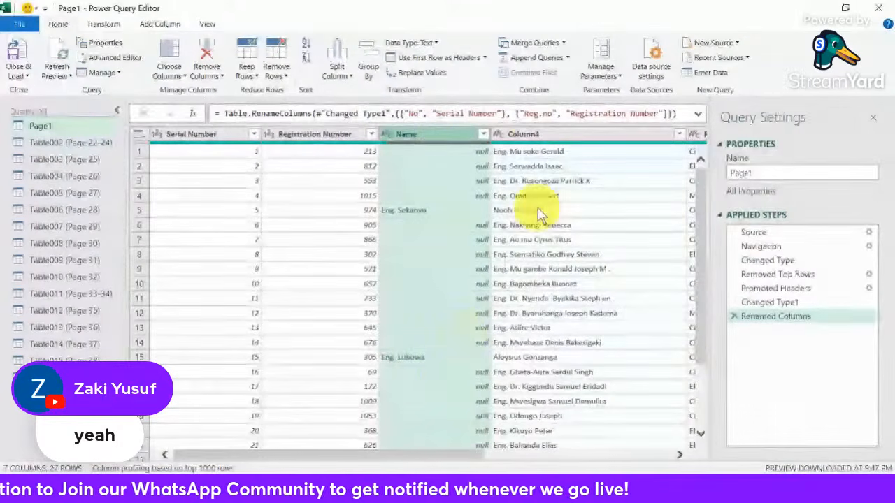
left_click(529, 133)
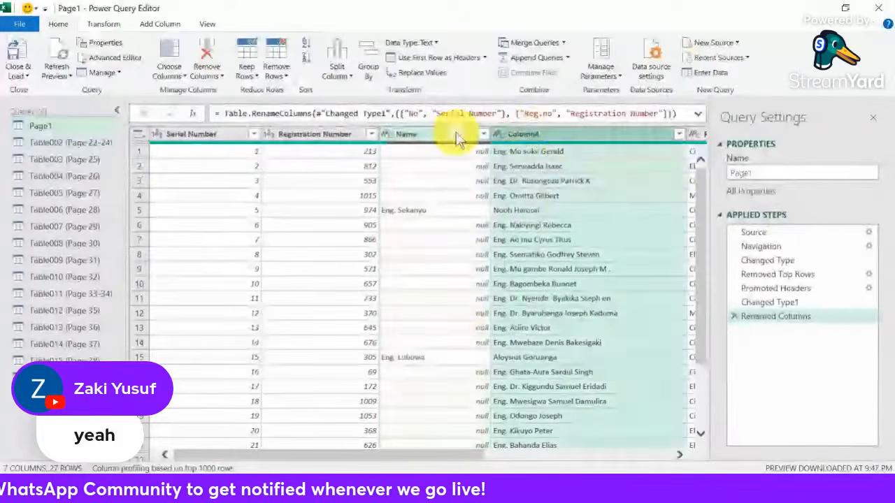
left_click(468, 136, "ctrl")
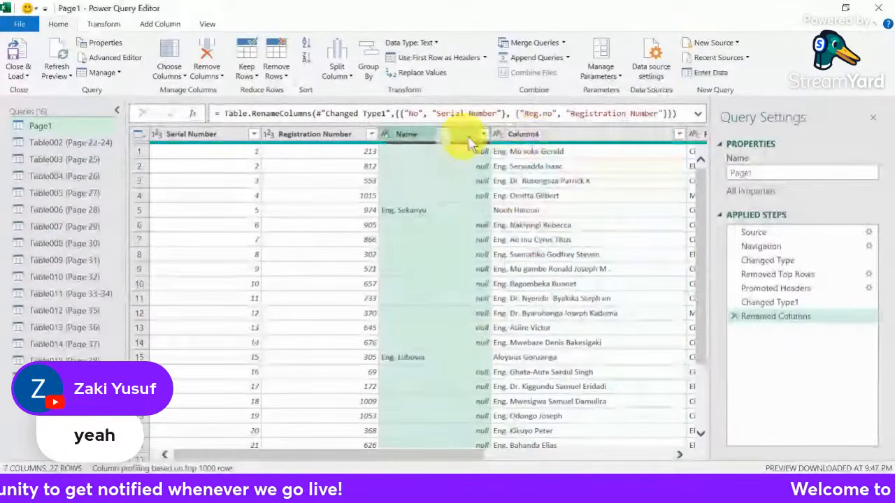
key("Right")
left_click(433, 153, "ctrl")
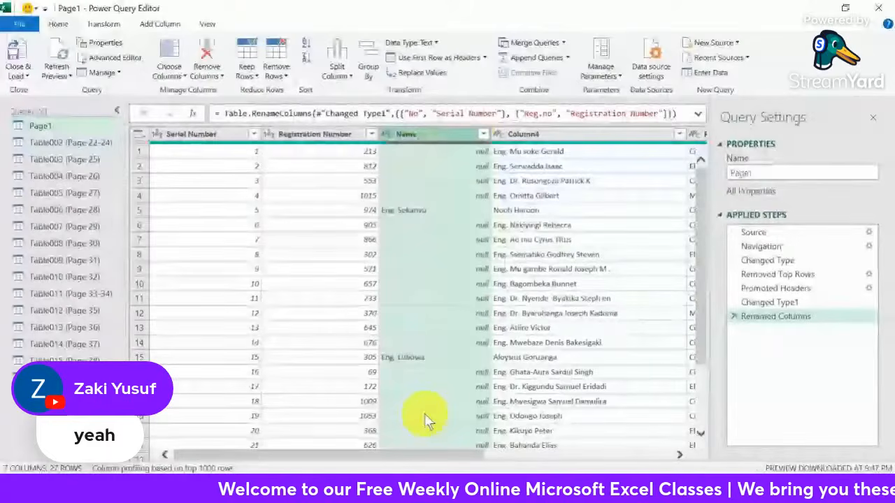
left_click(539, 142)
mouse_move(459, 455)
left_mouse_down()
mouse_move(596, 463)
mouse_move(462, 458)
left_mouse_up()
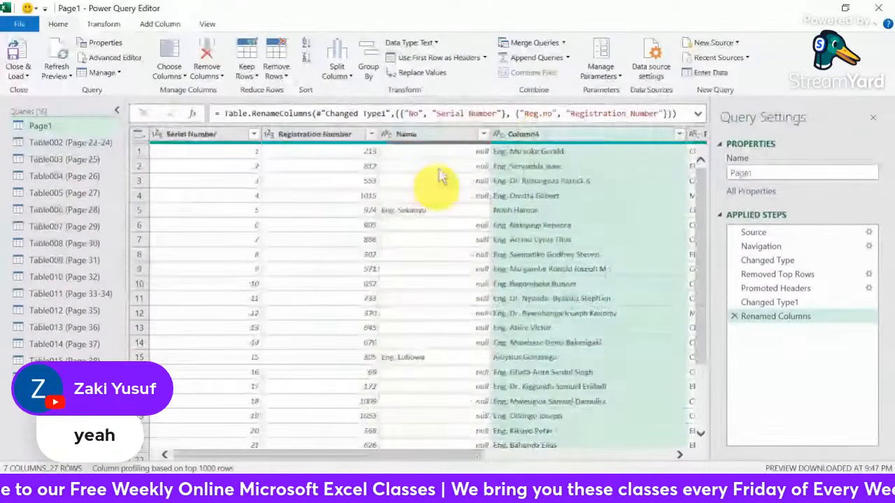
left_click(410, 214)
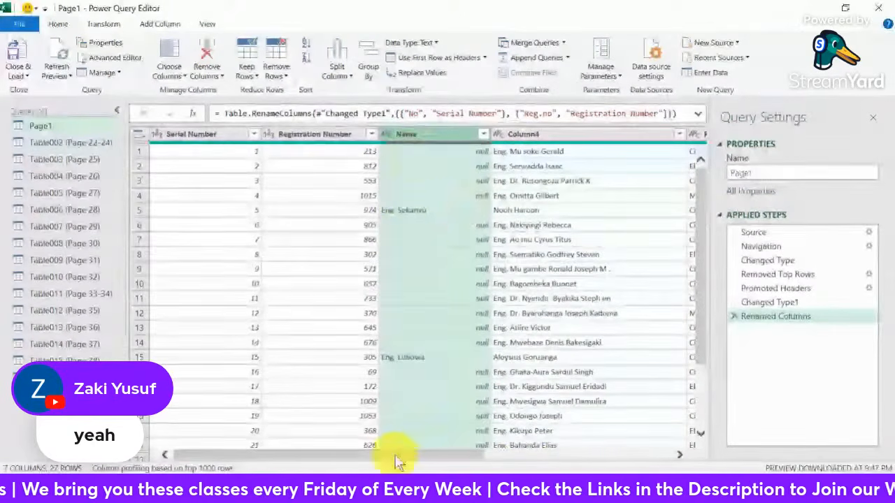
mouse_move(395, 459)
left_mouse_down()
mouse_move(661, 468)
mouse_move(409, 469)
left_mouse_up()
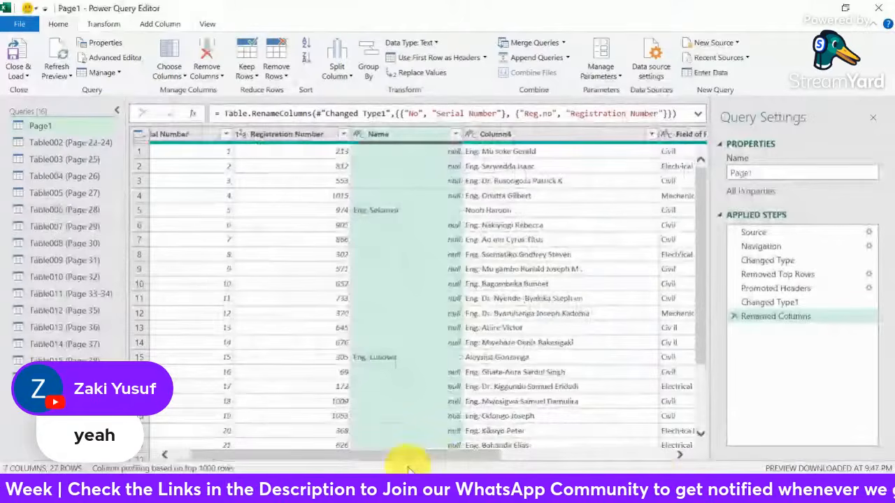
left_click(414, 255)
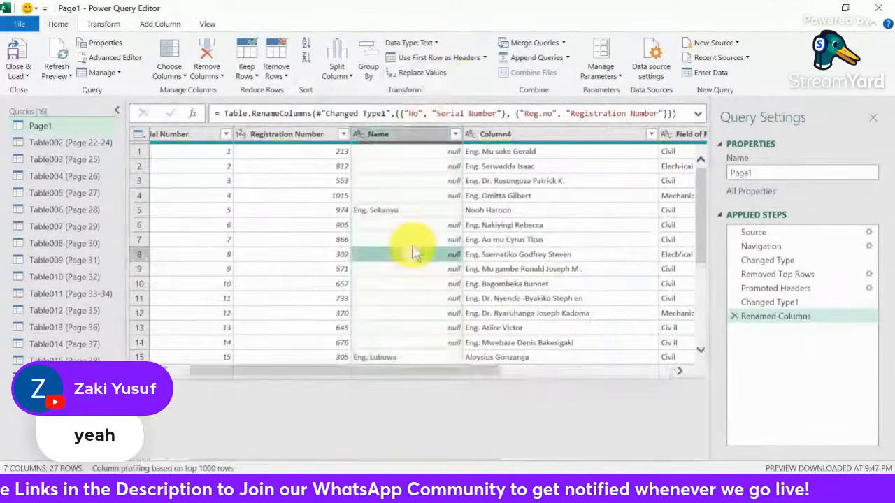
Set up a merge of the Name column and Column4, in that order, with Space as the separator
left_click(411, 138)
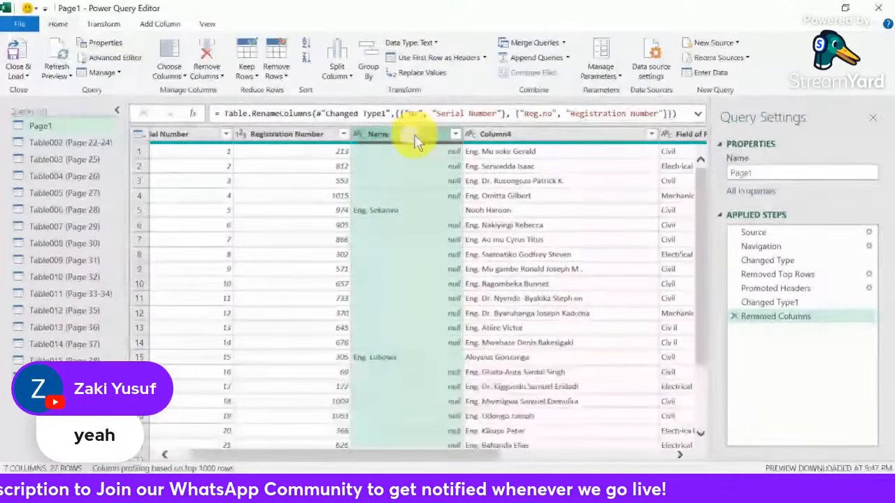
left_click(510, 136, "ctrl")
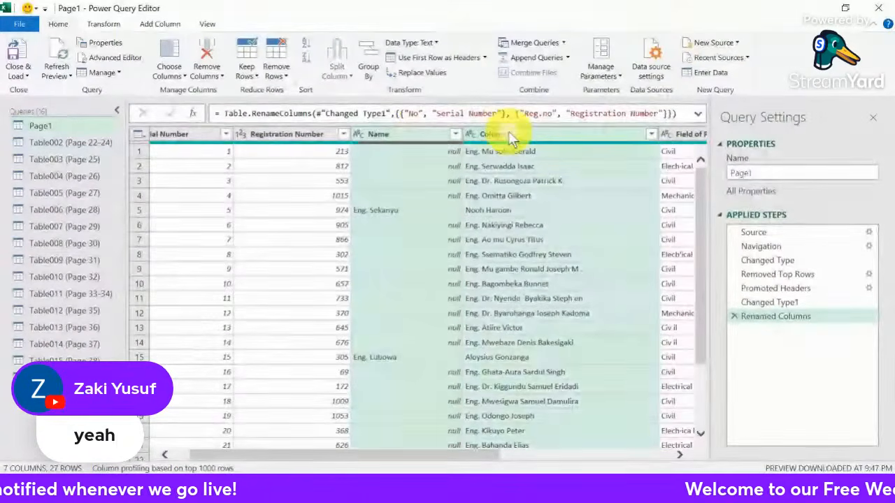
right_click(511, 136)
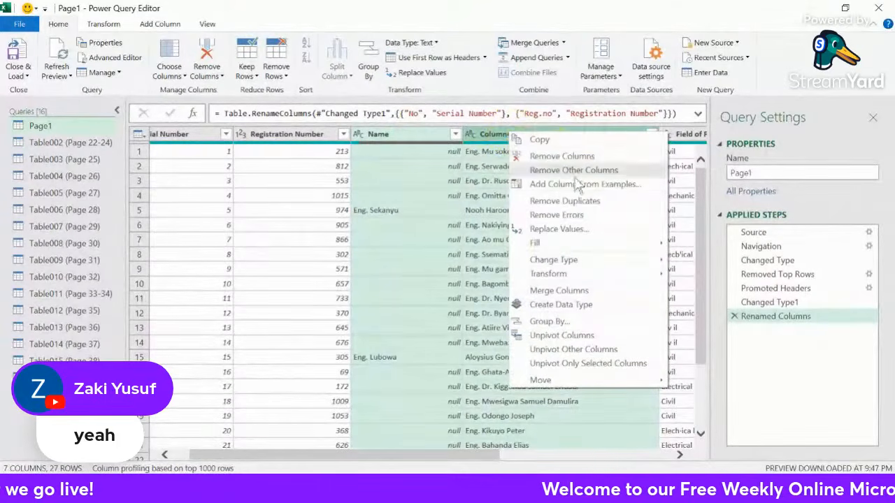
left_click(554, 300)
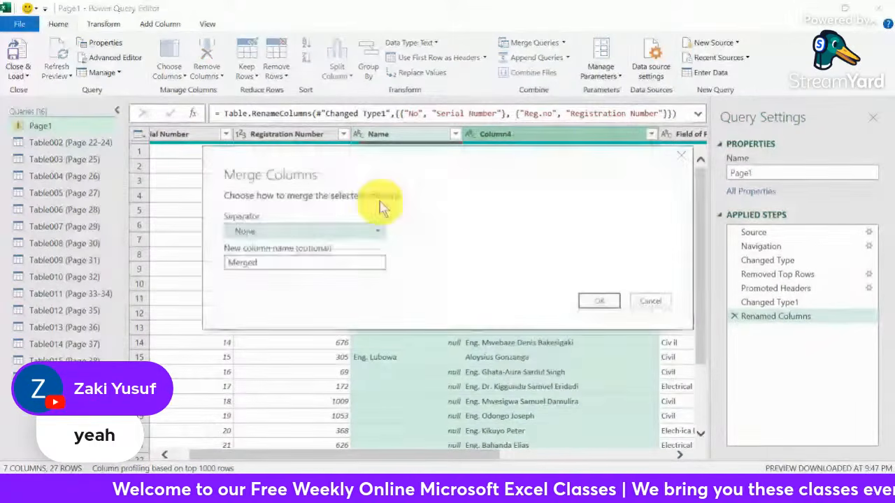
left_click_drag(347, 170, 239, 62)
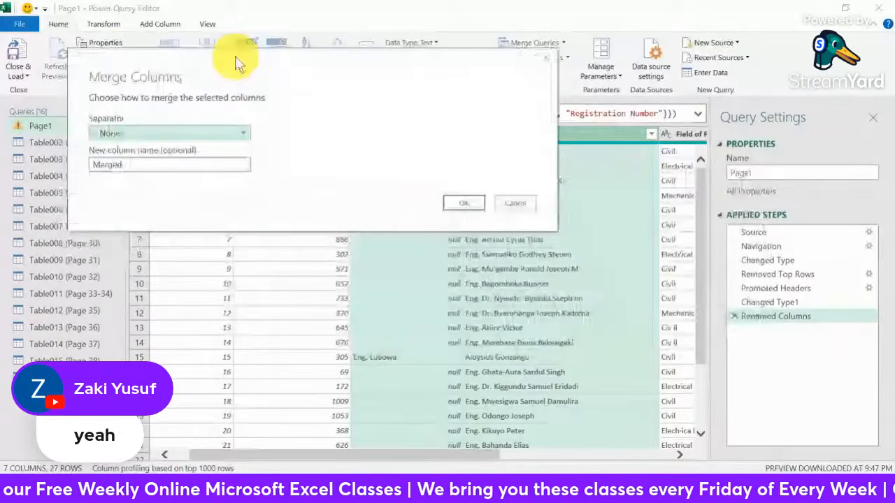
left_click(211, 139)
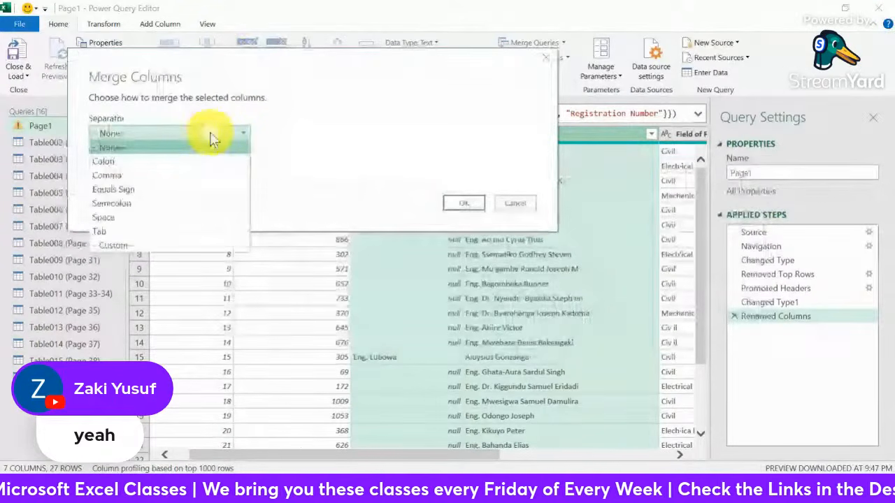
left_click(113, 215)
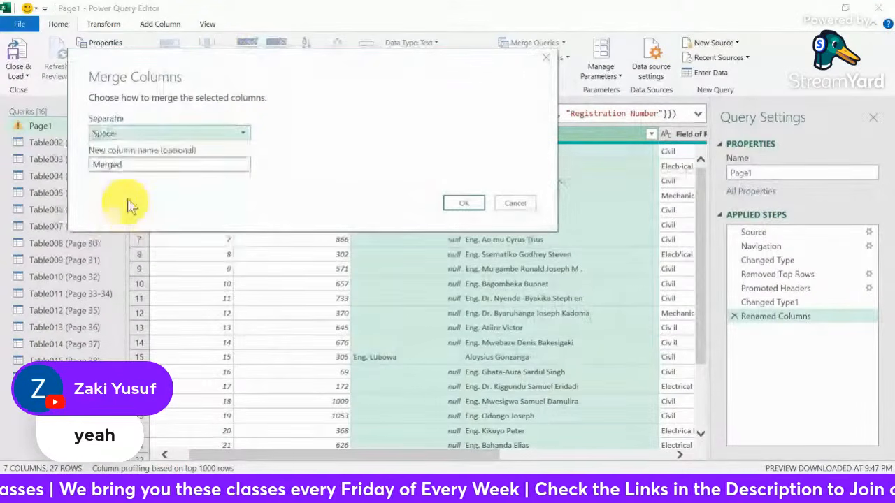
Name the merged column Full Names and apply the column merge
left_click(149, 165)
left_click_drag(149, 166, 64, 166)
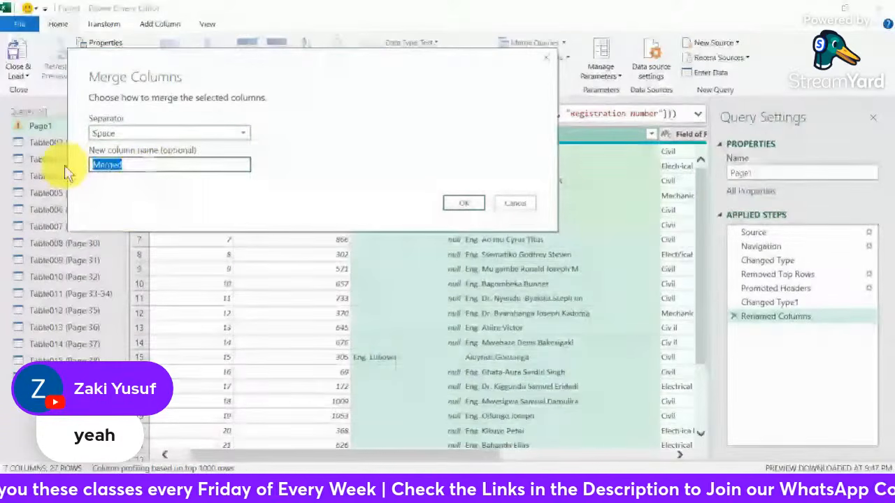
type("R")
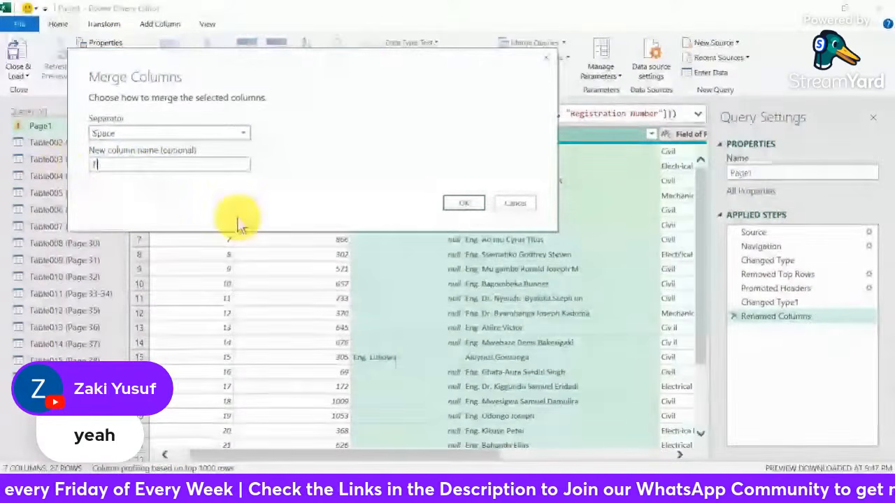
type("ull")
key("BackSpace")
key("BackSpace")
key("BackSpace")
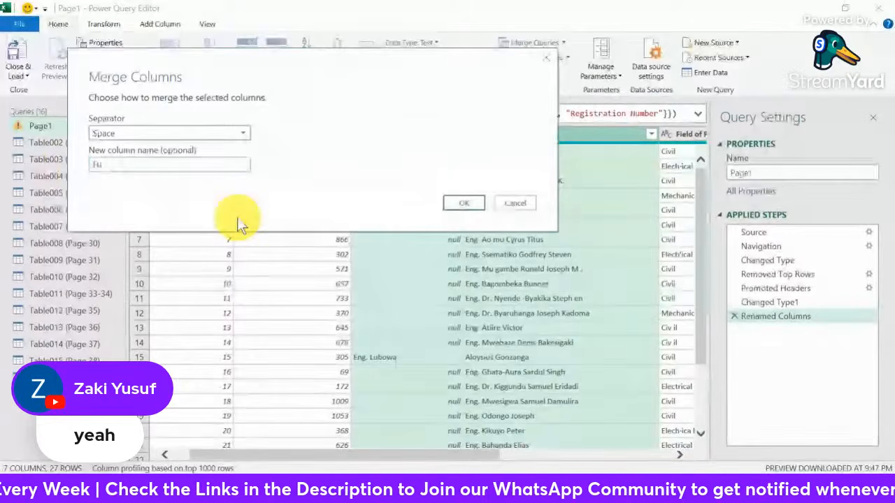
type("ull Names")
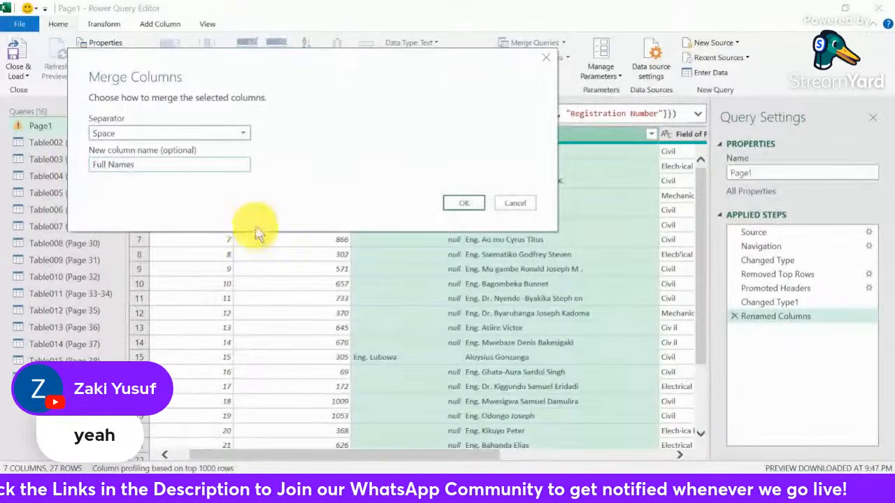
left_click(460, 205)
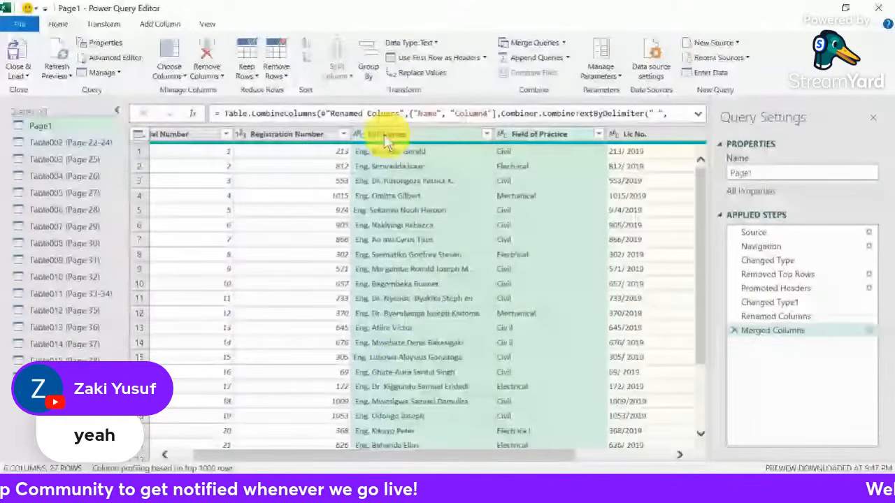
left_click(360, 134)
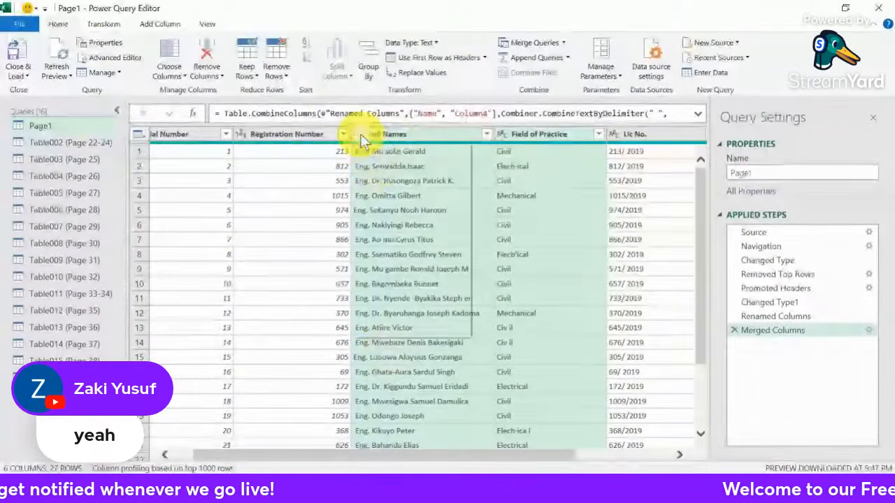
Check the entries of the merged Full Names column and the Field of Practice and Lic No. columns in the Page1 query
left_click(418, 367)
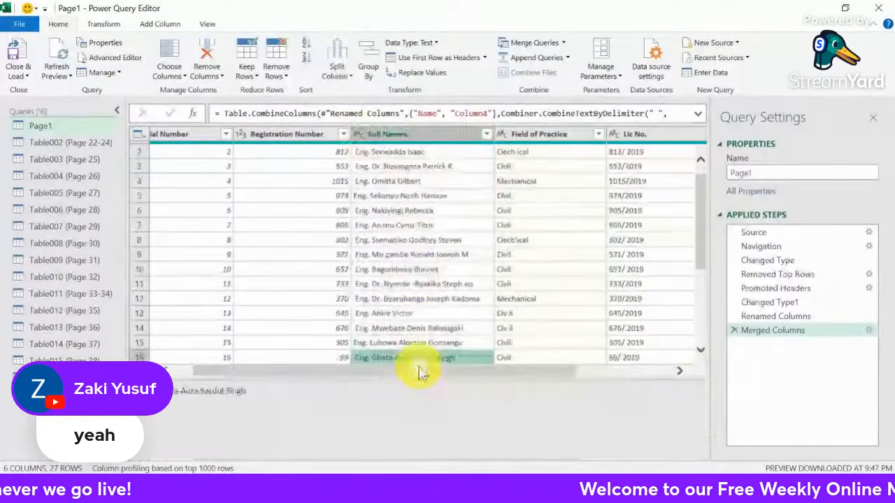
left_click(411, 238)
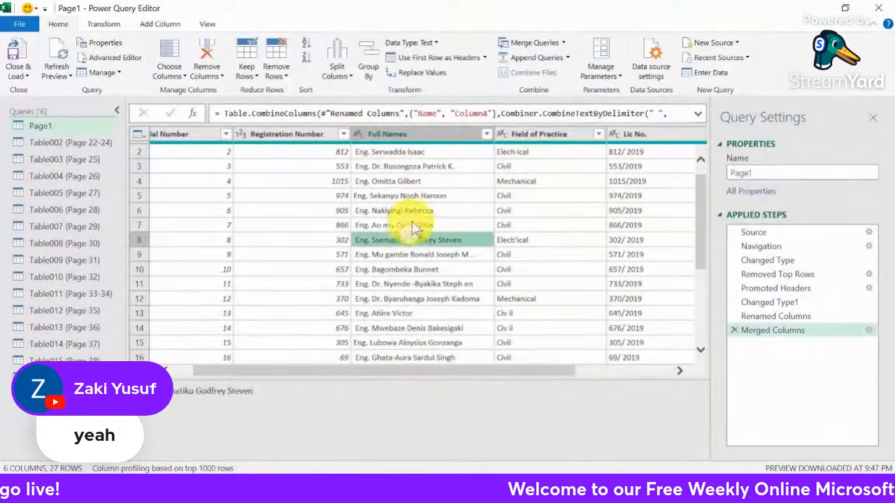
left_click(548, 133)
scroll(533, 322, "up", 2)
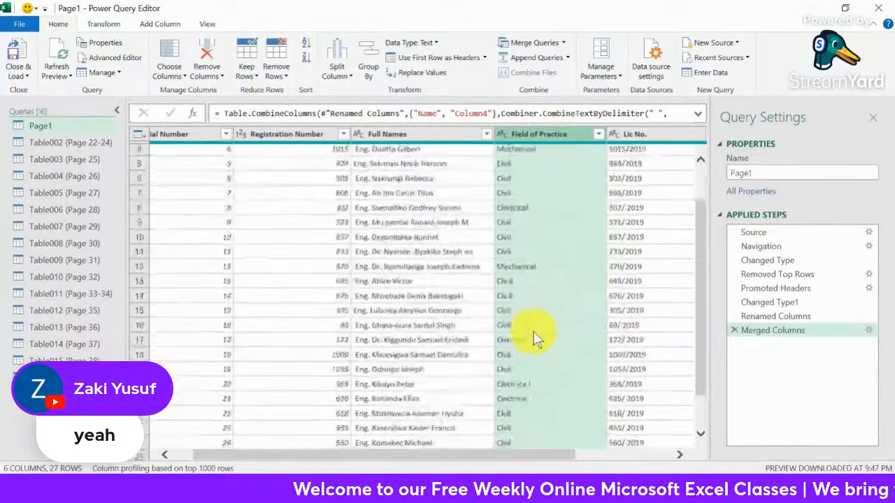
left_click(644, 135)
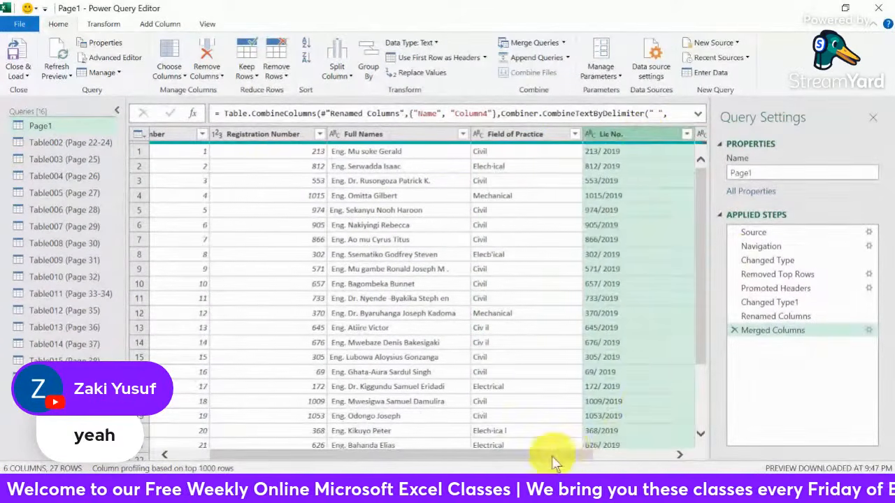
Remove the empty Column7 that follows Lic No. from the Page1 query
left_click_drag(553, 456, 668, 455)
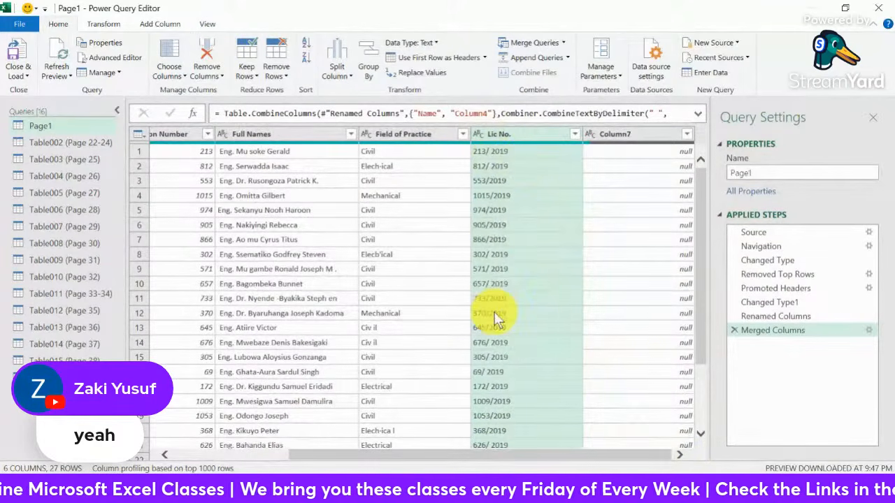
left_click(633, 134, "ctrl")
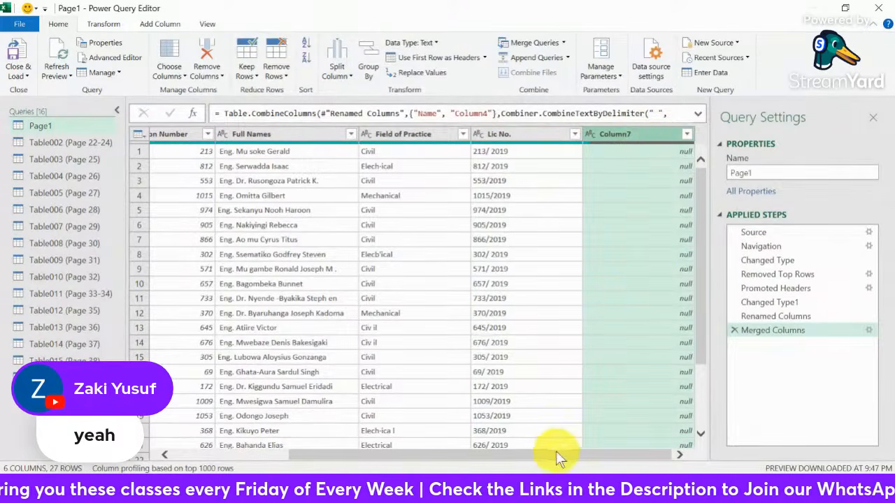
left_click_drag(556, 453, 697, 444)
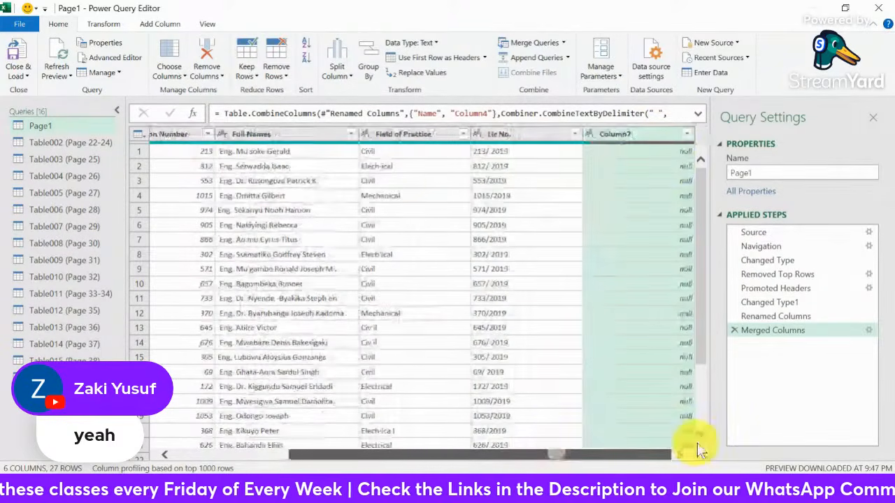
right_click(633, 136)
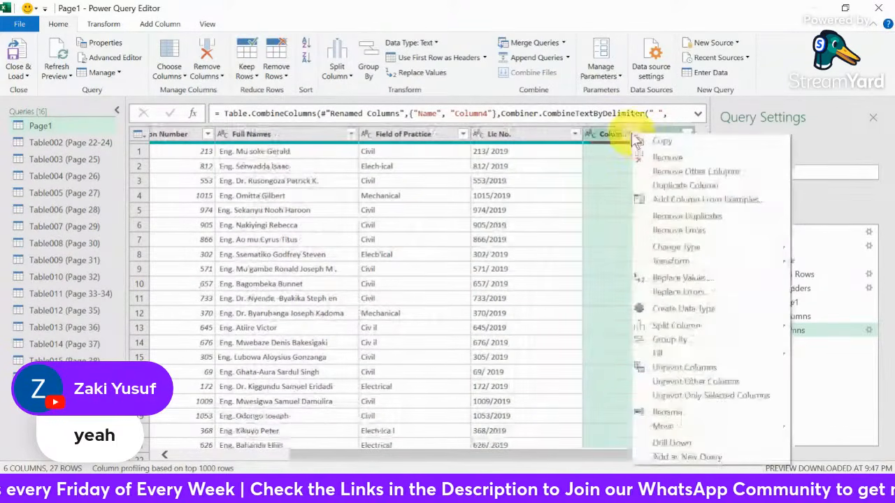
left_click(666, 158)
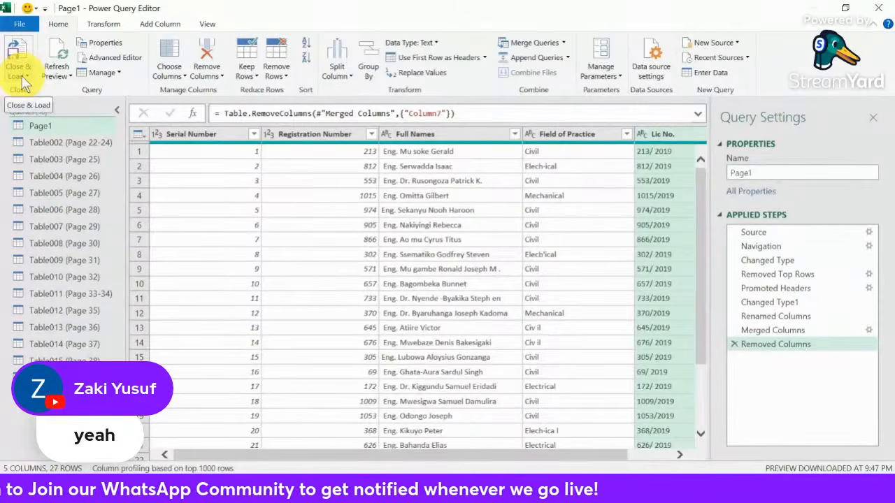
Close the query editor and load the PDF queries to the workbook as Only Create Connection
left_click(21, 27)
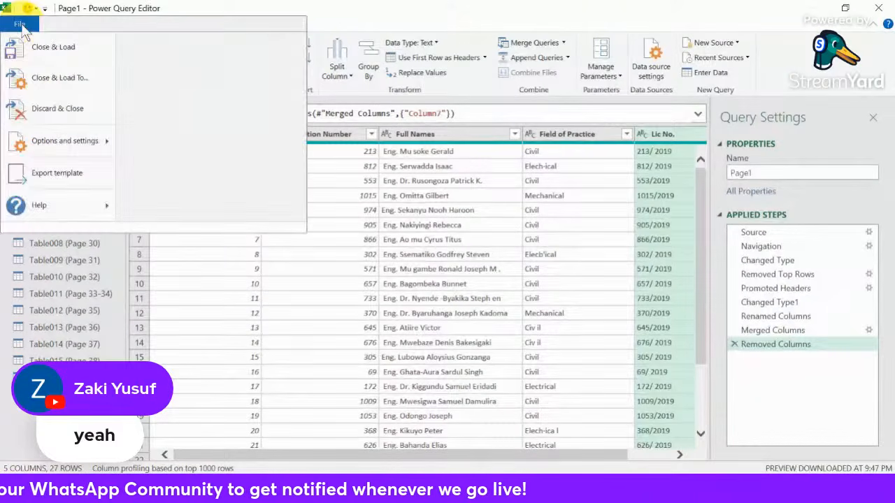
left_click(60, 77)
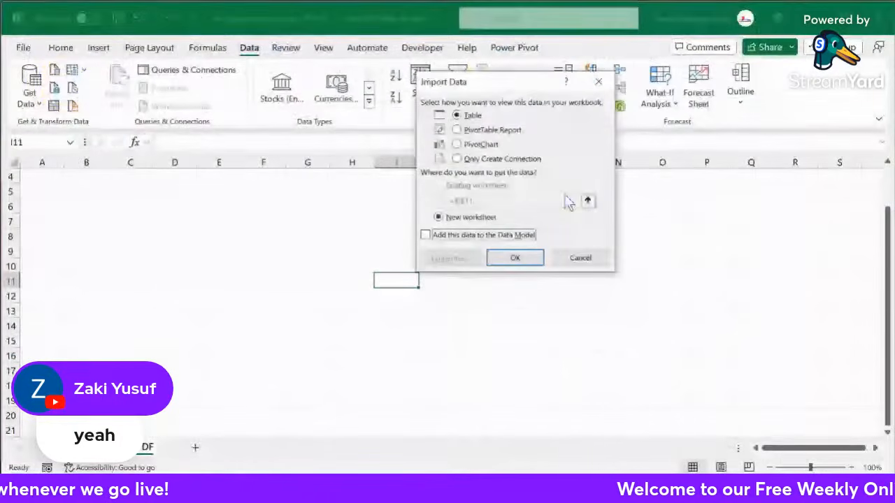
left_click_drag(511, 126, 608, 107)
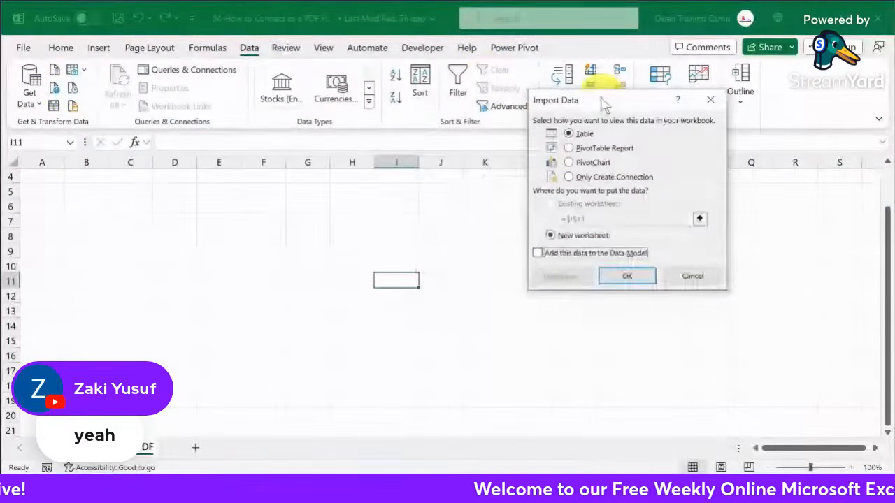
left_click(570, 178)
left_click(621, 278)
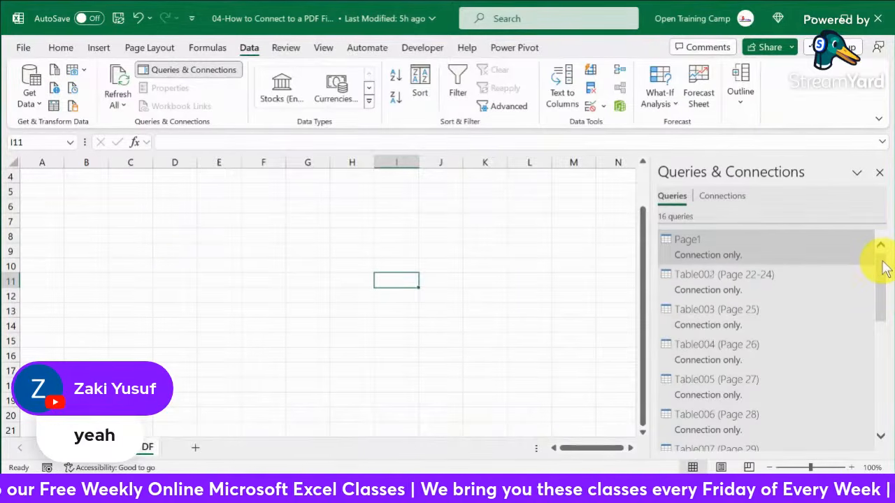
Start an Append operation from the Page1 query in the workbook's list of queries
mouse_move(887, 272)
left_mouse_down()
mouse_move(889, 393)
mouse_move(881, 259)
mouse_move(879, 402)
mouse_move(885, 287)
left_mouse_up()
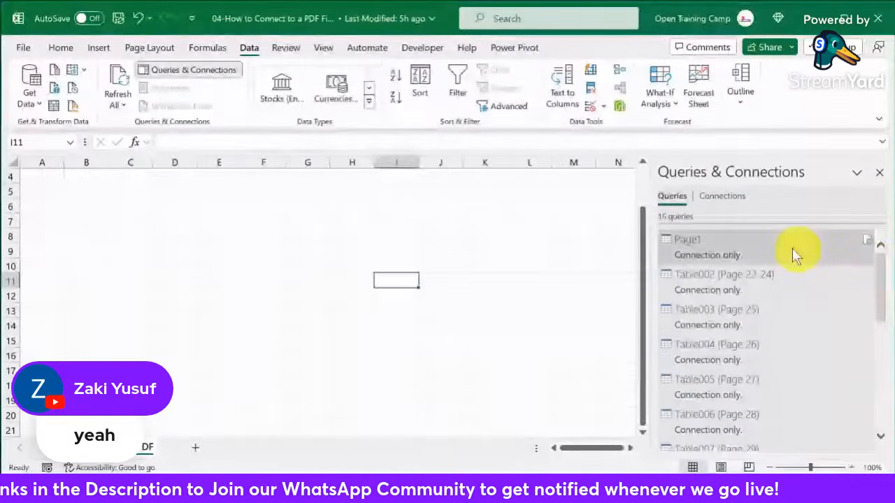
right_click(731, 250)
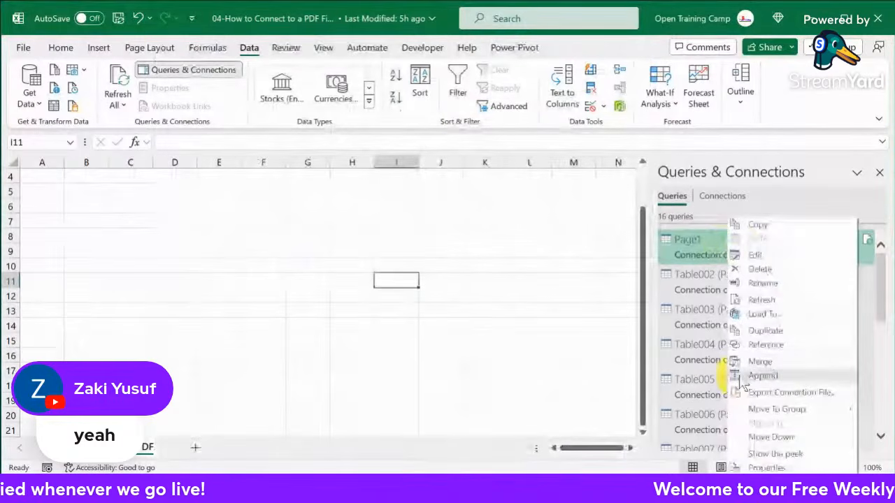
left_click(763, 377)
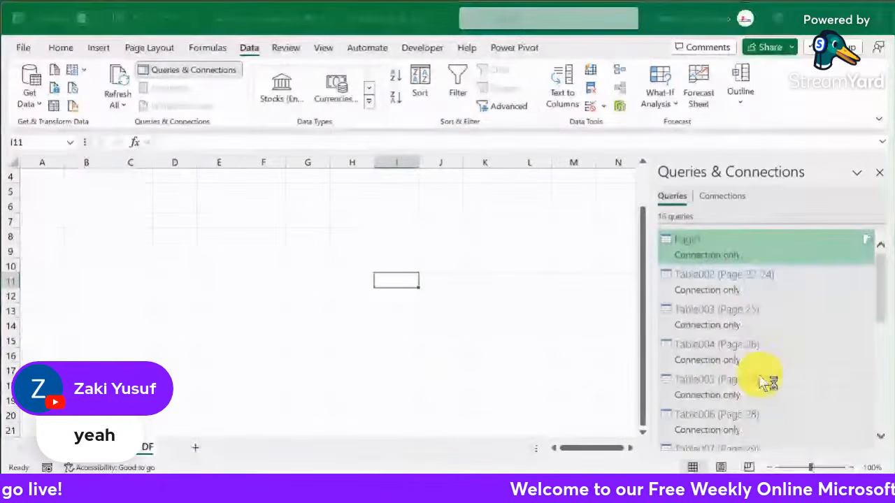
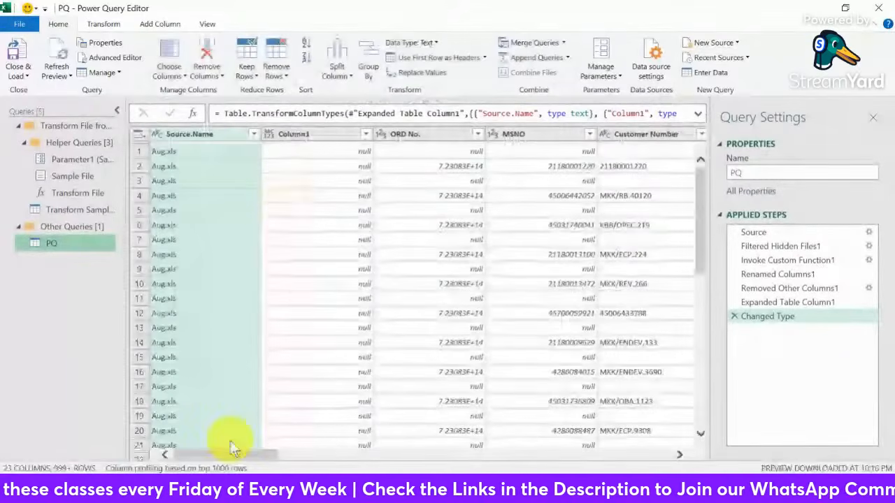
Inspect the Source step of the PQ folder query and preview the Aug.xls, Oct.xls and Sep.xls binaries in its Content column
left_click_drag(266, 455, 175, 454)
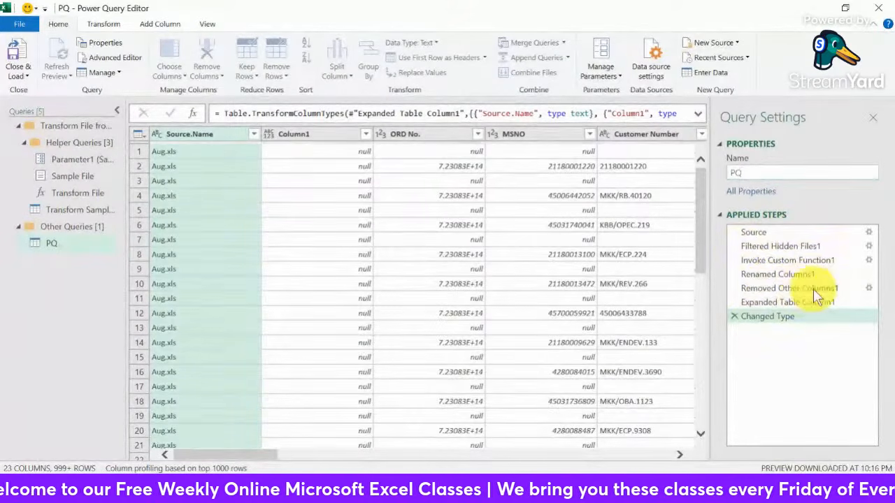
left_click(769, 238)
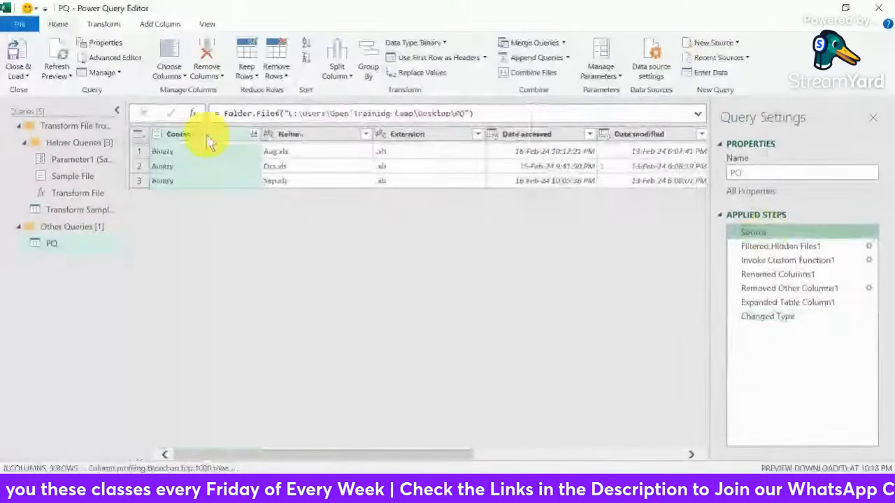
left_click_drag(310, 458, 236, 444)
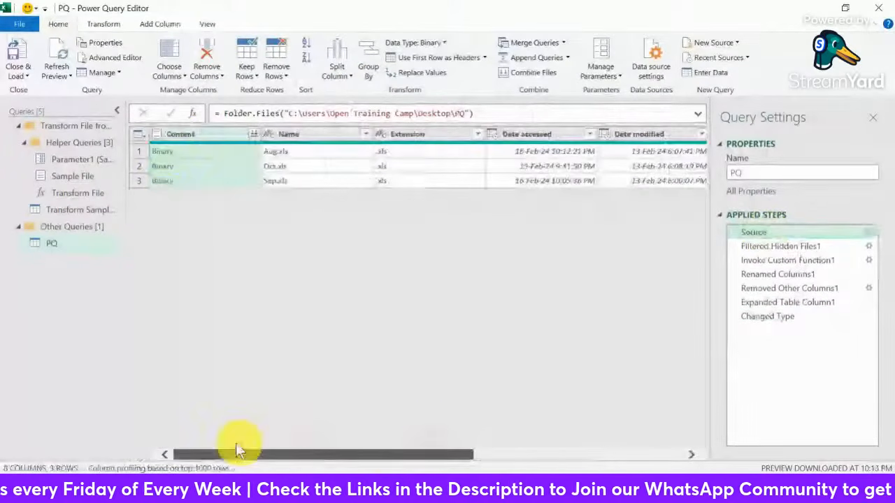
left_click(197, 154)
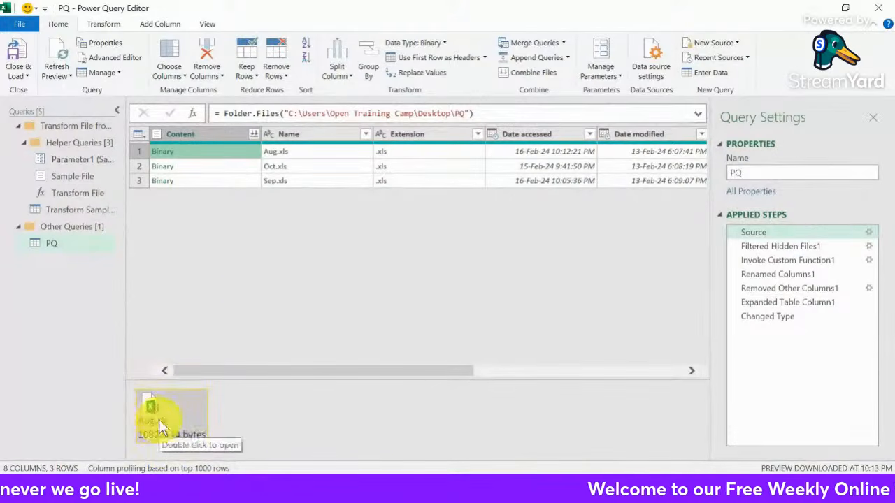
left_click(209, 166)
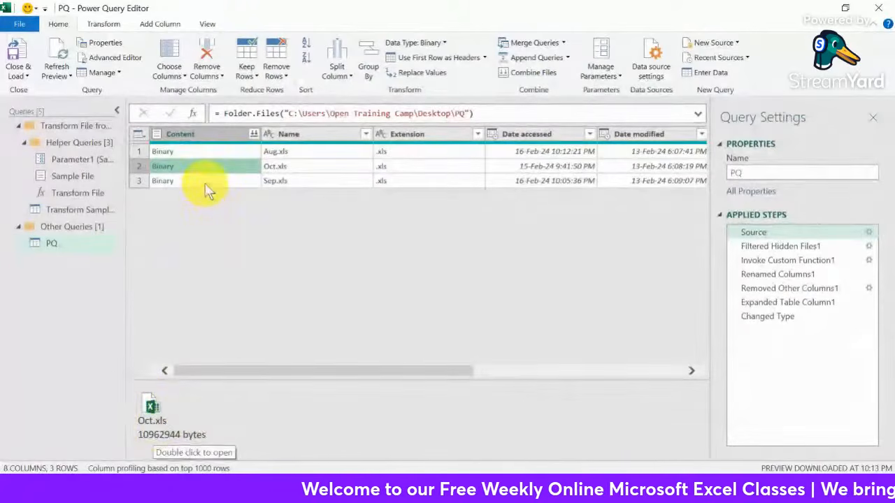
left_click(207, 183)
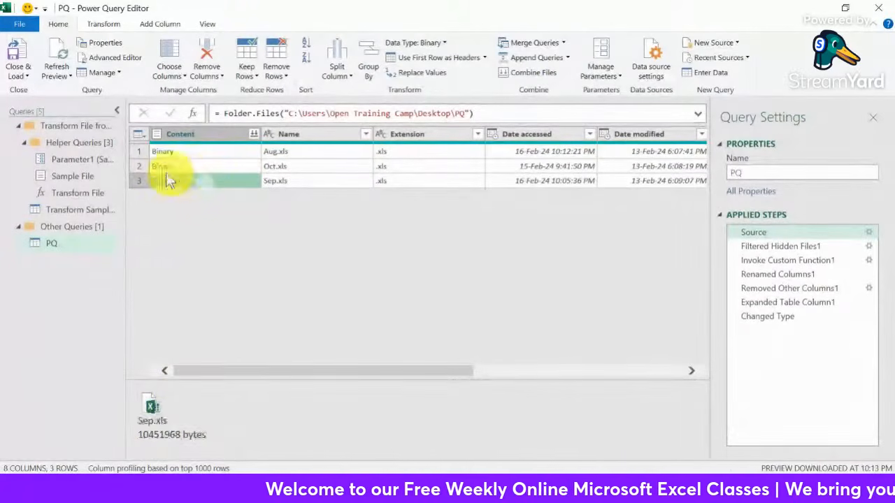
left_click(222, 151)
left_click(210, 166)
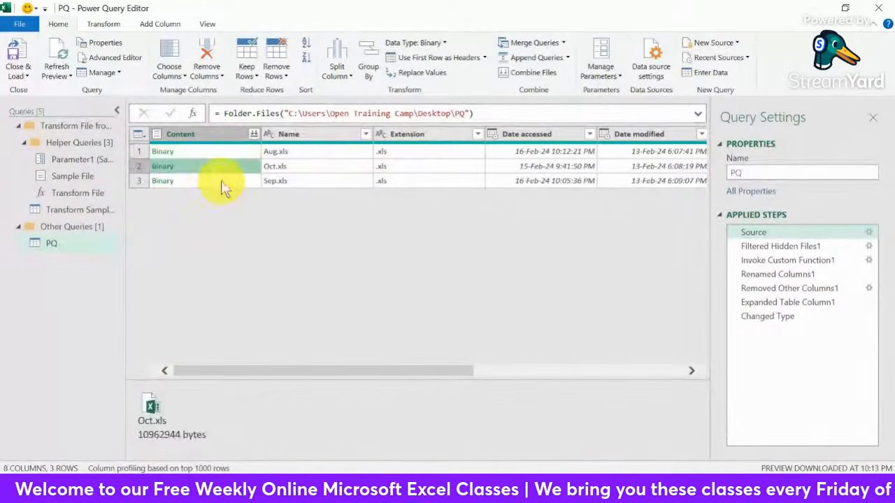
left_click(223, 183)
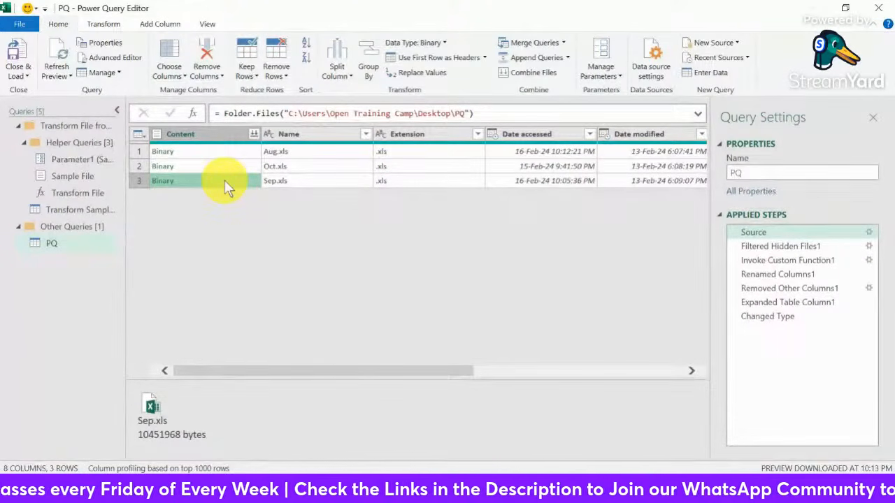
left_click_drag(366, 370, 265, 370)
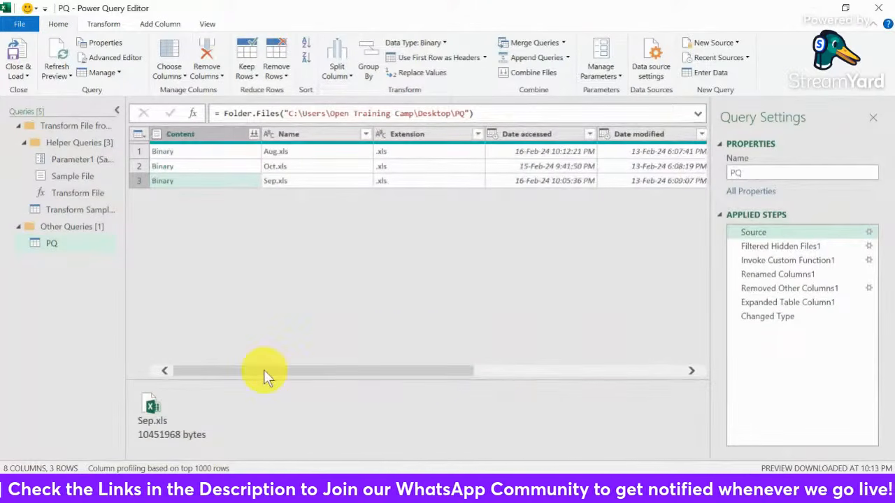
Review the PQ query's applied steps one by one, from Filtered Hidden Files1 through Changed Type
left_click(773, 247)
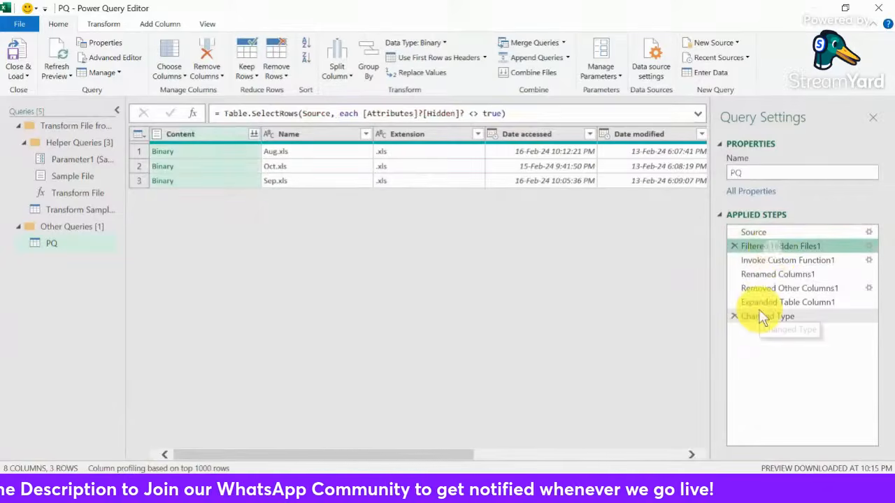
left_click(781, 260)
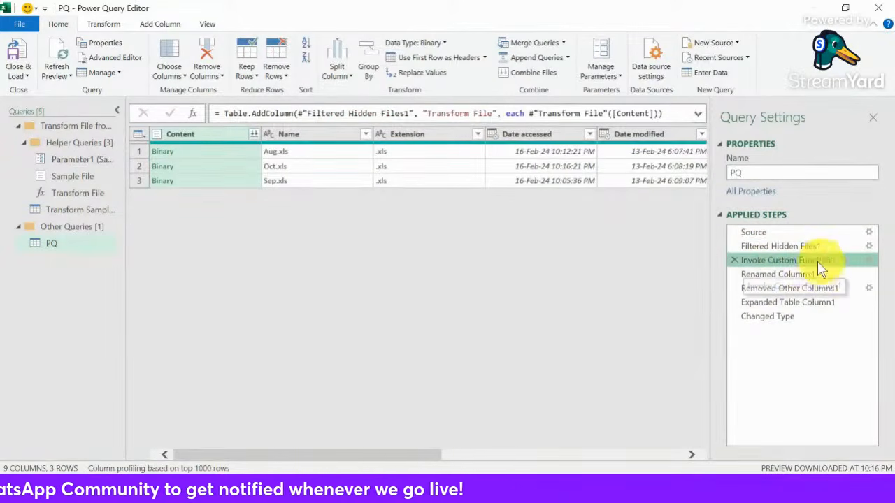
left_click(768, 273)
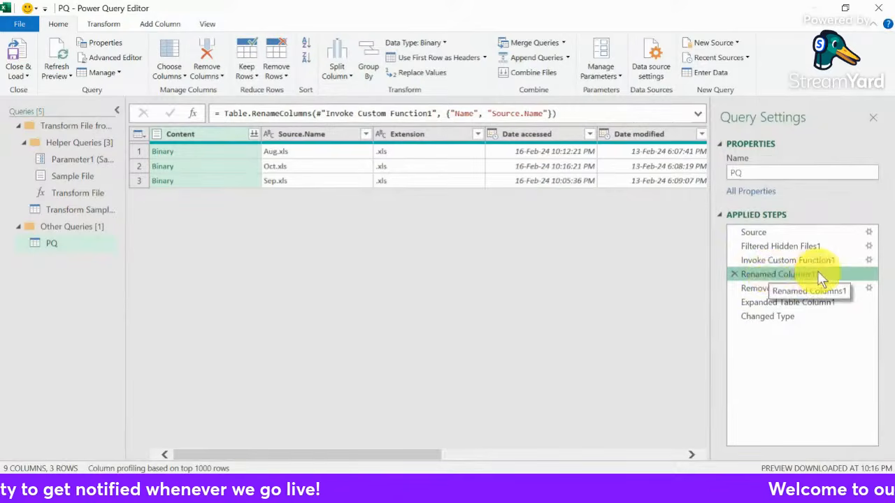
left_click(768, 288)
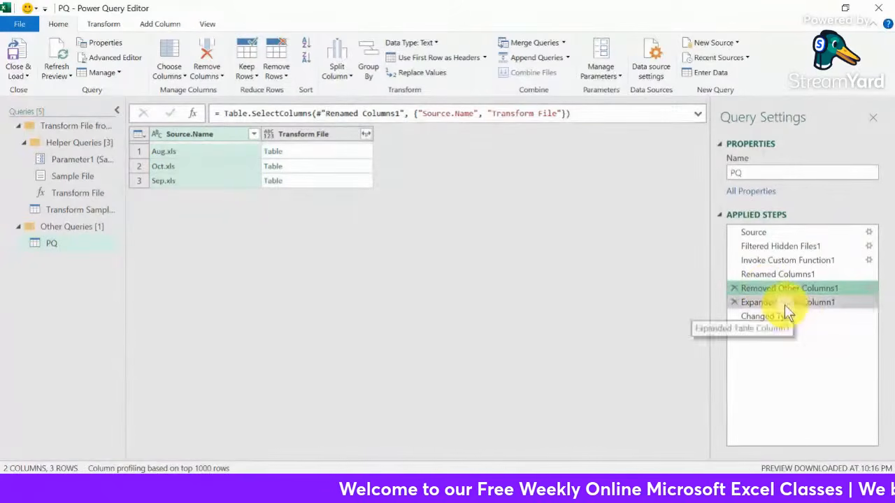
left_click(785, 305)
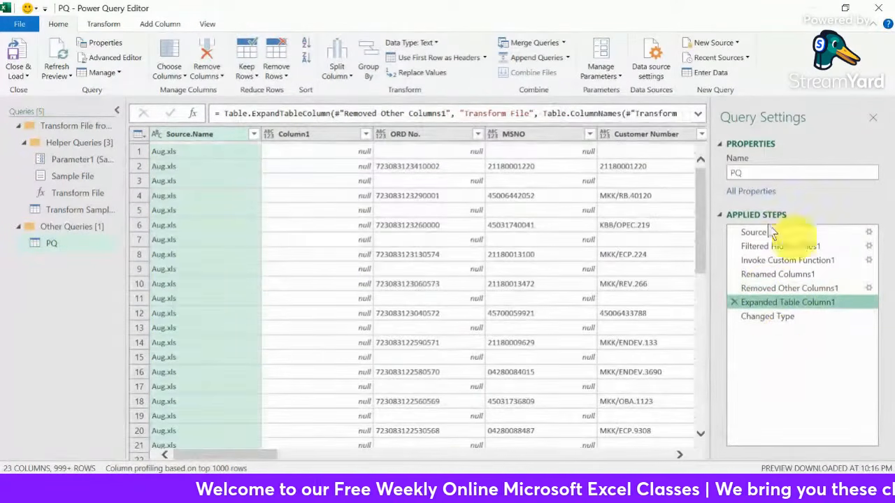
left_click(779, 318)
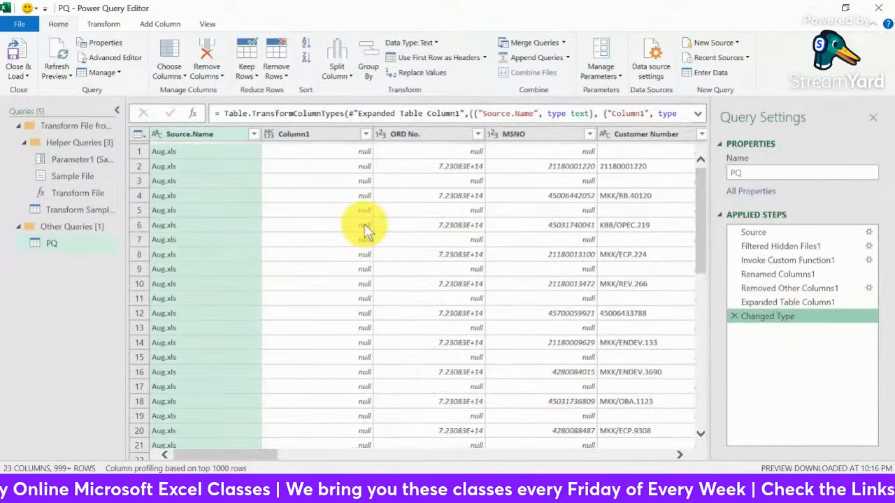
Examine the columns of the combined PQ table and the file names down its Source.Name column
left_click_drag(236, 455, 148, 465)
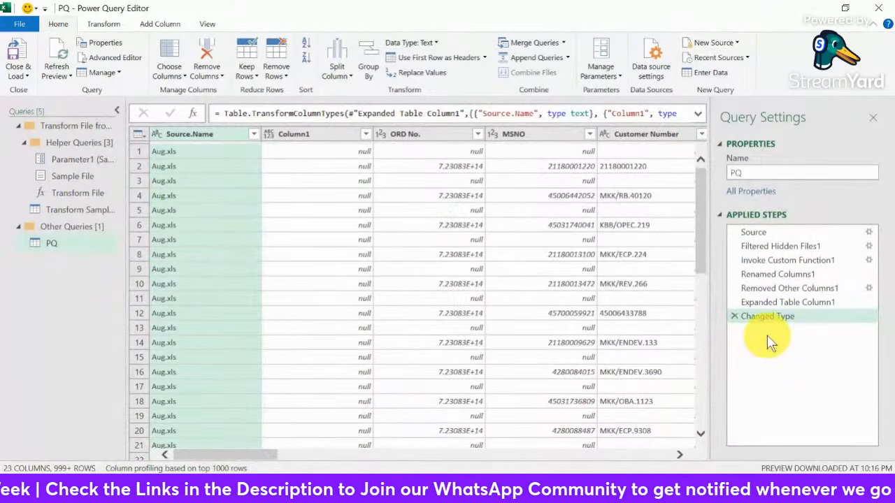
left_click_drag(211, 456, 175, 456)
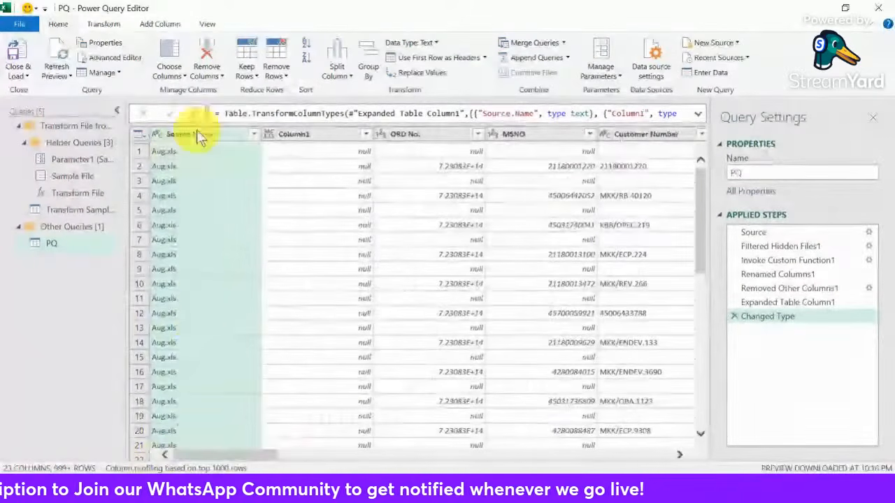
scroll(183, 332, "down", 7)
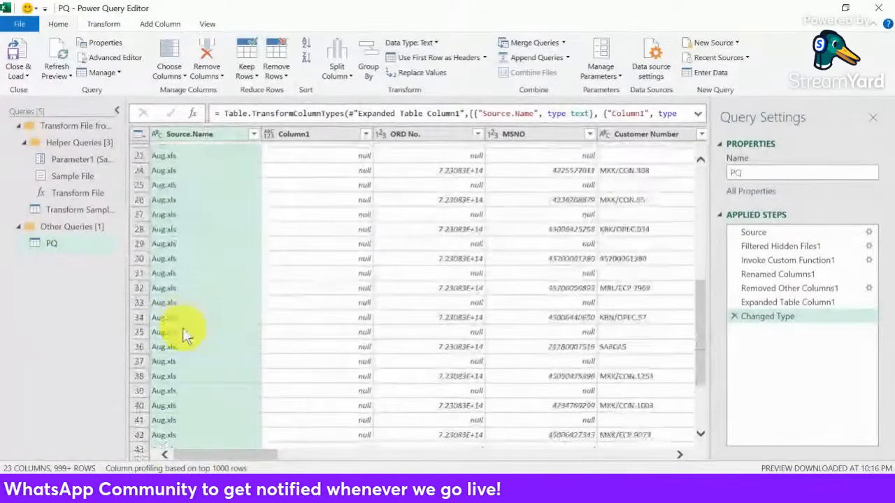
Remove the Source.Name column and the empty Column1 from the combined PQ query
scroll(183, 328, "up", 7)
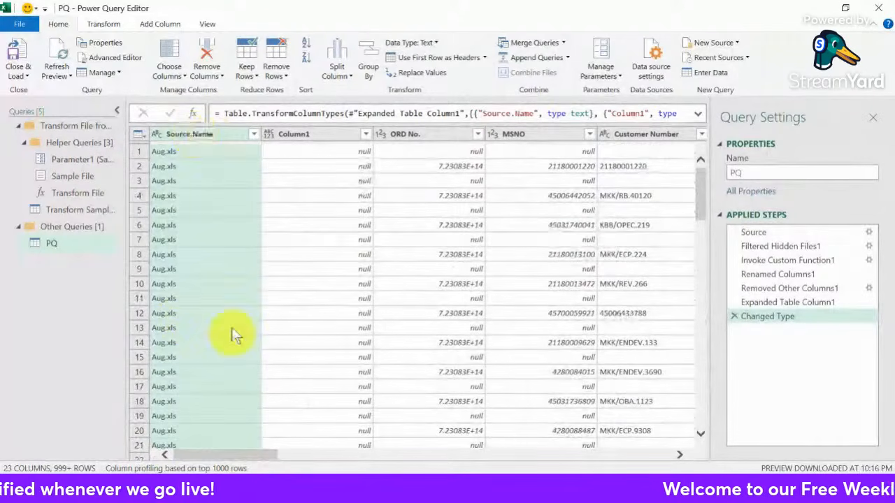
left_click_drag(219, 455, 665, 457)
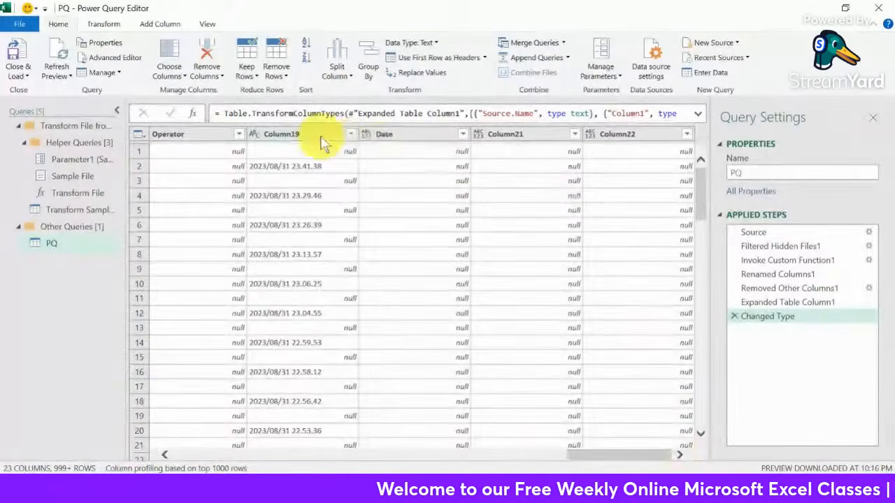
left_click_drag(616, 461, 200, 463)
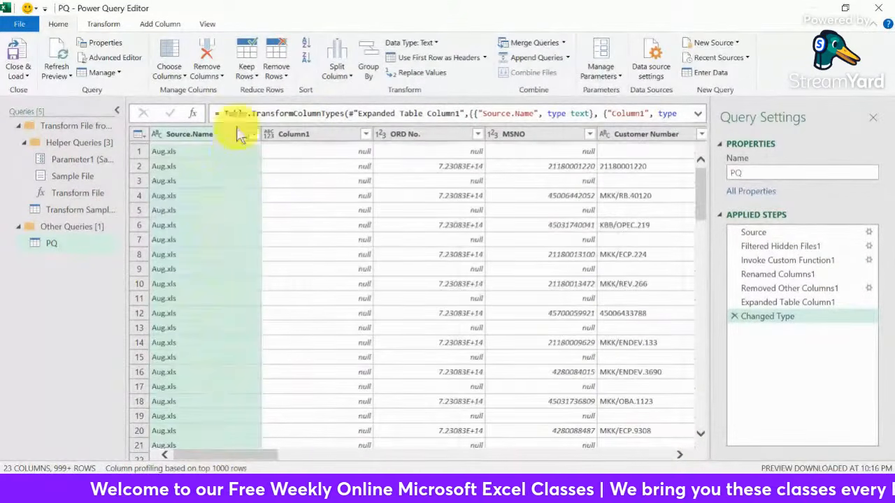
right_click(200, 136)
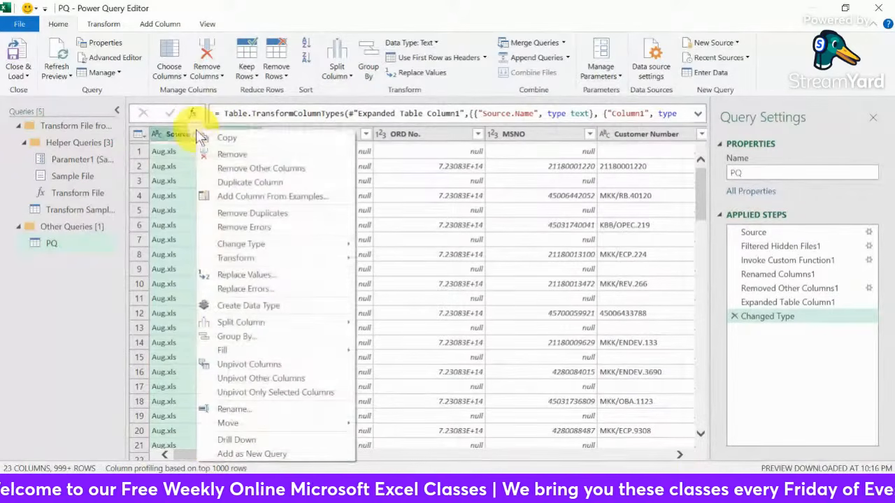
left_click(229, 153)
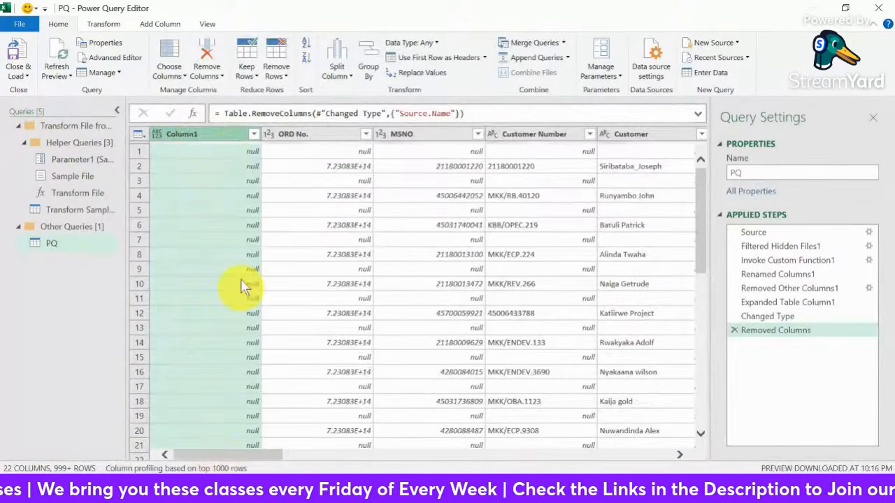
right_click(224, 140)
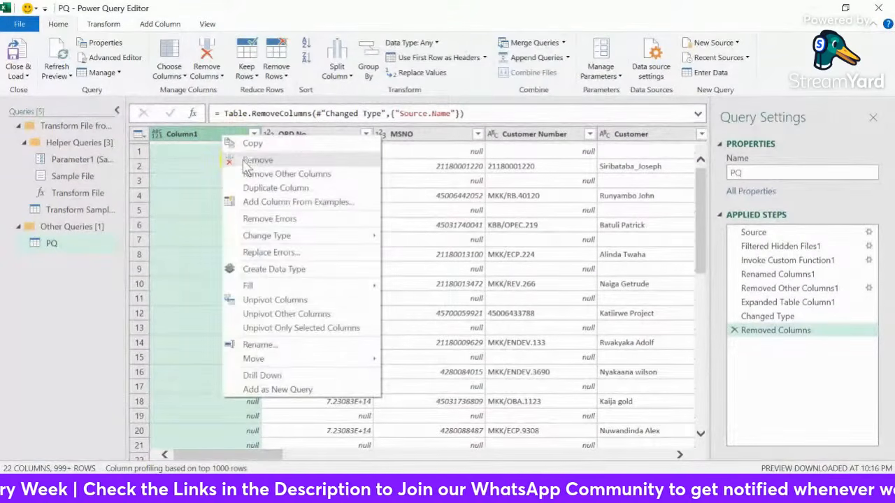
left_click(245, 163)
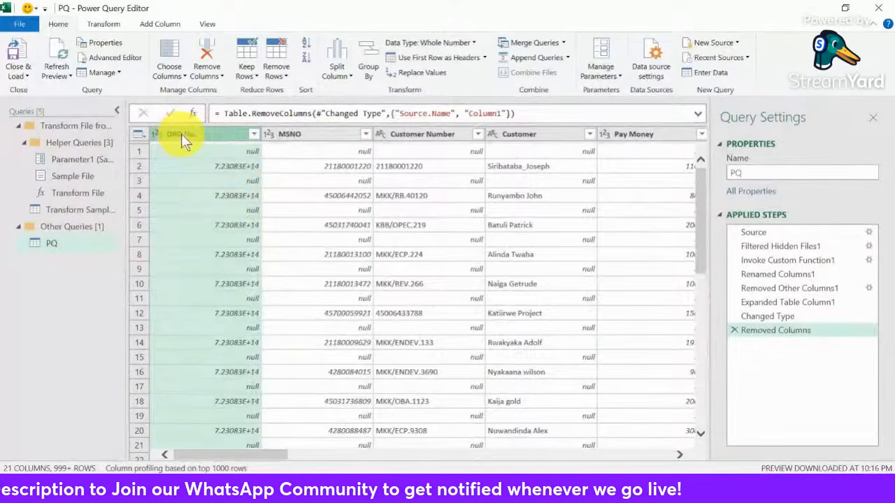
Rename the Pay Money column as Amount Paid
left_click(303, 135)
left_click(413, 134)
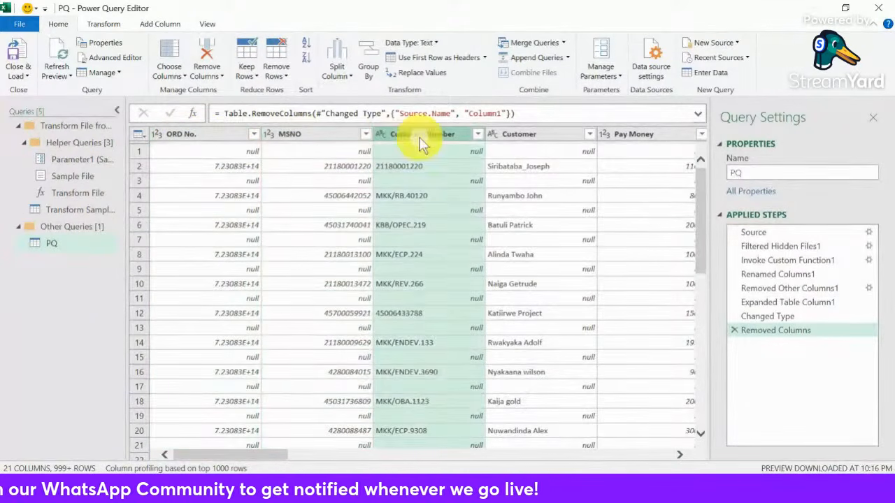
left_click(535, 134)
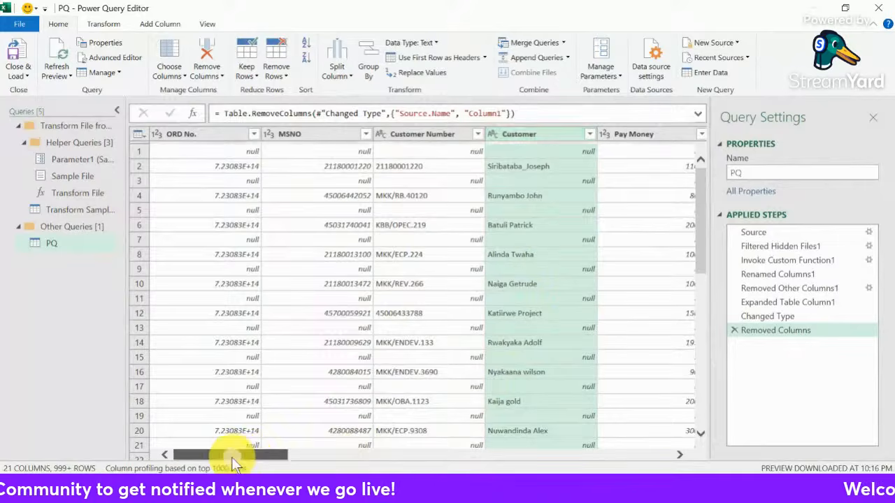
left_click_drag(250, 456, 290, 462)
left_click(382, 136)
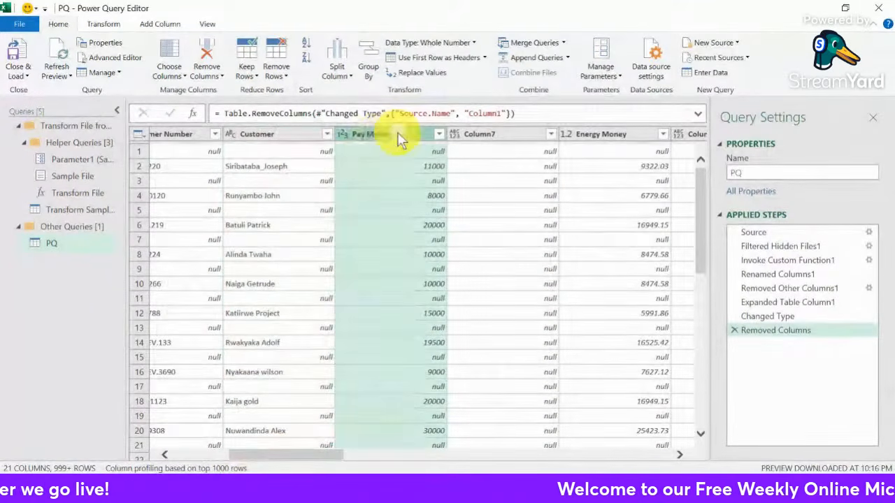
double_click(397, 134)
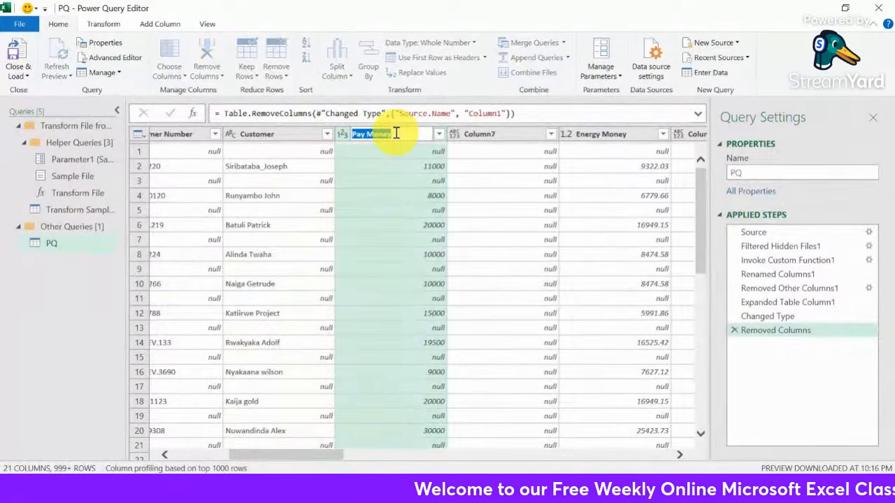
type("AMoh")
key("BackSpace")
key("BackSpace")
key("BackSpace")
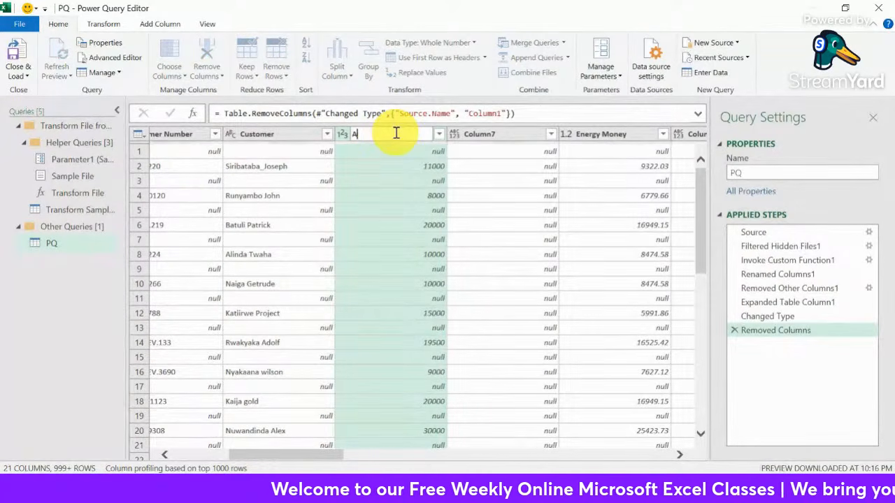
type("mount Paid")
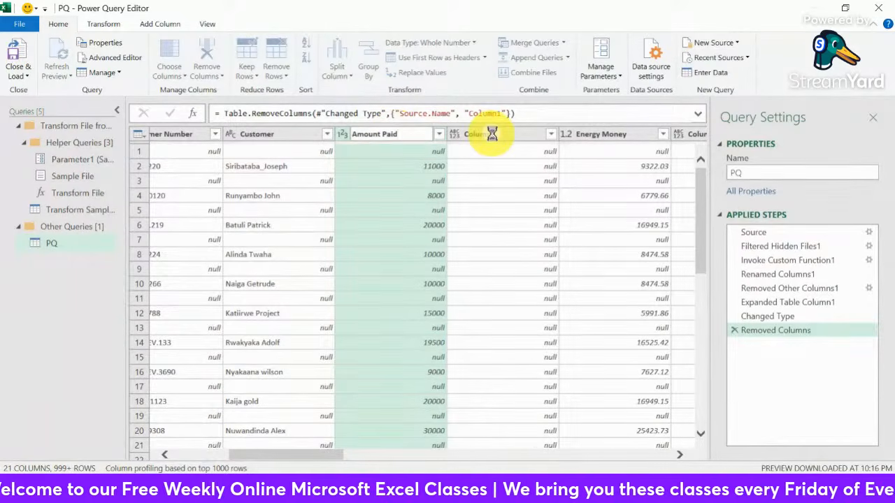
key("Return")
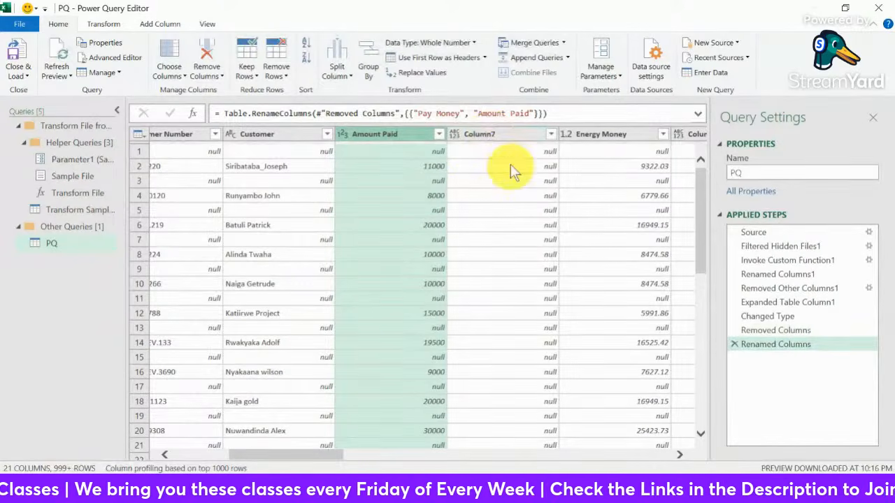
Check the rows of Column7 next to Amount Paid for data and remove that column
left_click(511, 136)
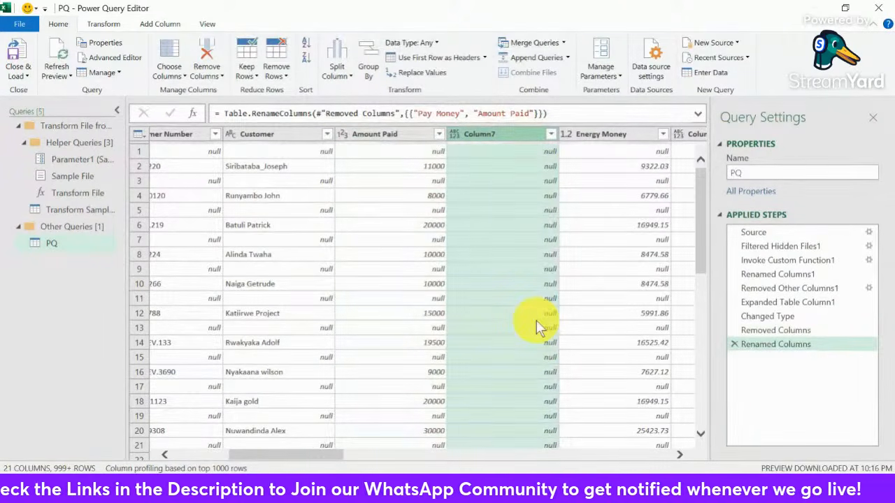
scroll(536, 320, "down", 4)
scroll(537, 319, "down", 1)
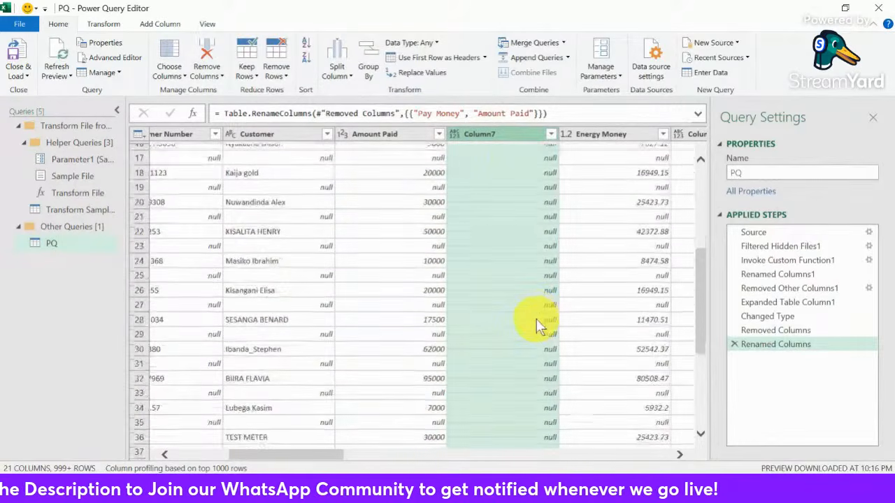
scroll(536, 319, "up", 9)
key("Delete")
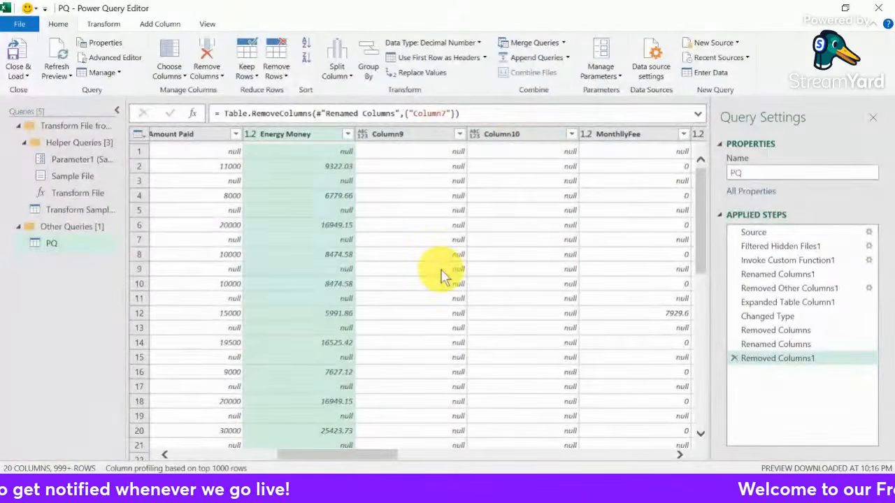
Remove the two empty columns Column9 and Column10 together
left_click(429, 135)
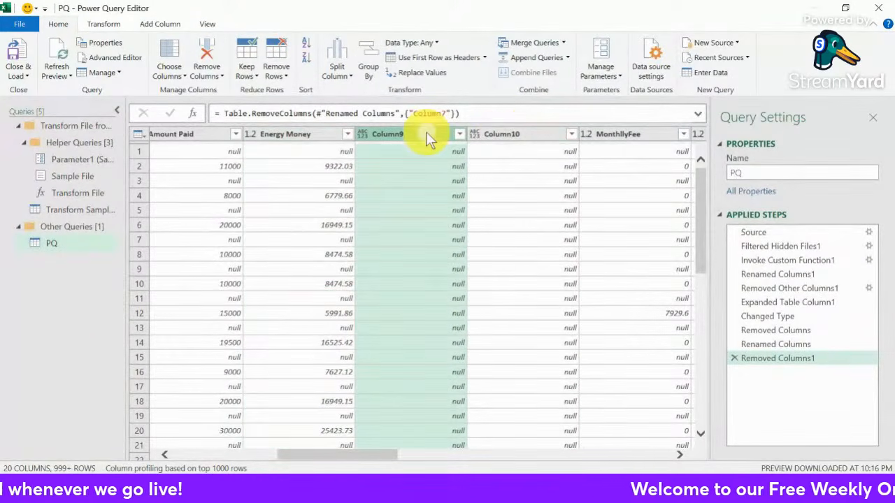
left_click(504, 135, "ctrl")
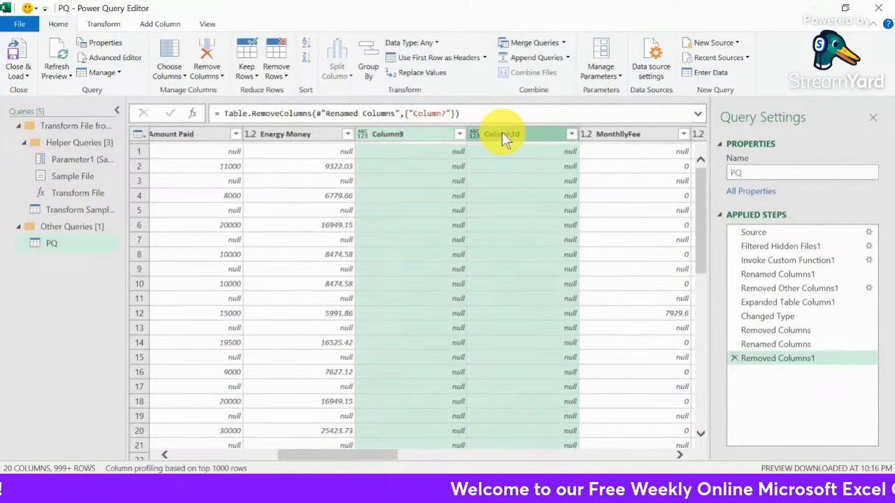
right_click(503, 135)
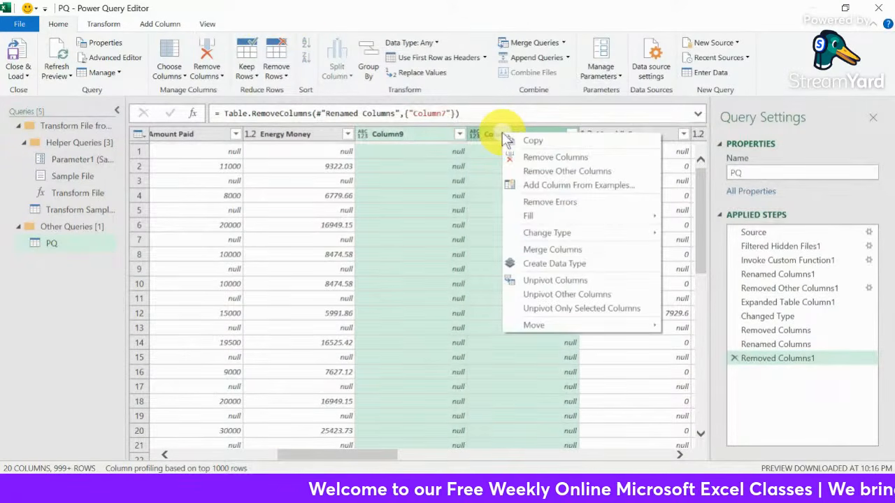
key("Escape")
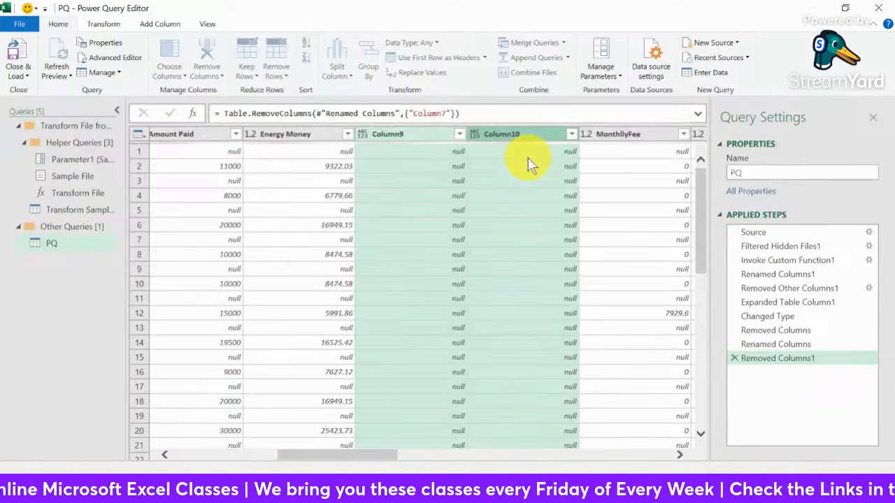
key("Delete")
Rename the MonthllyFee column as Monthly Service Fee
key("F2")
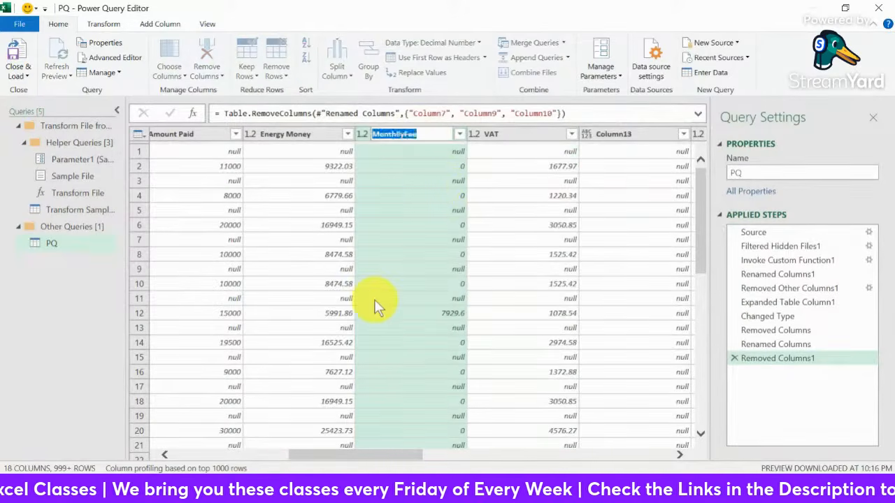
type("Mnthl")
key("BackSpace")
key("BackSpace")
key("BackSpace")
key("BackSpace")
type("onthly S")
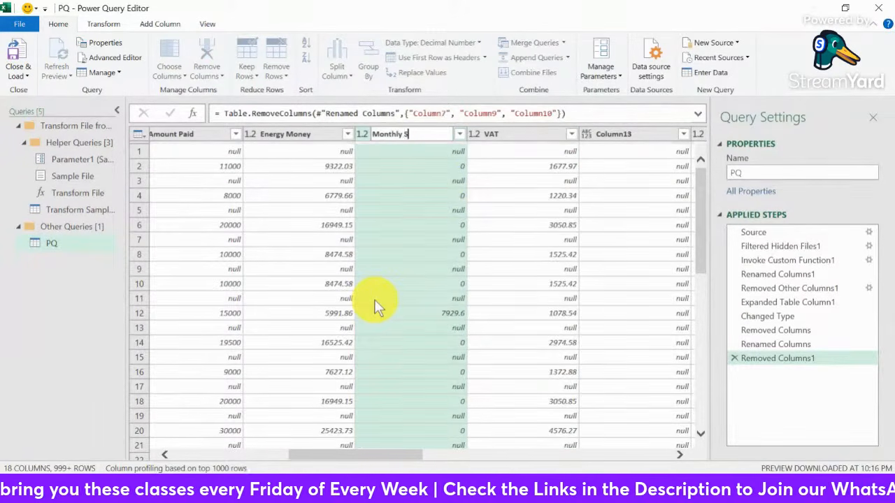
type("ervice Fee")
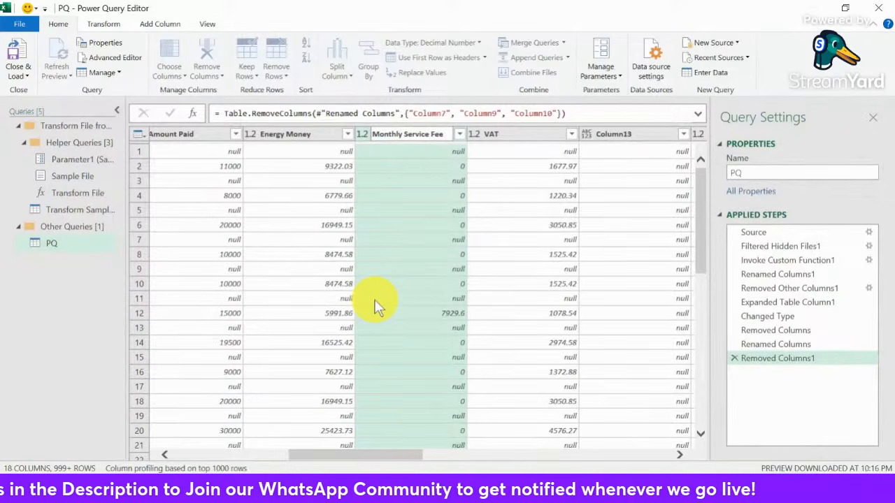
left_click(375, 300)
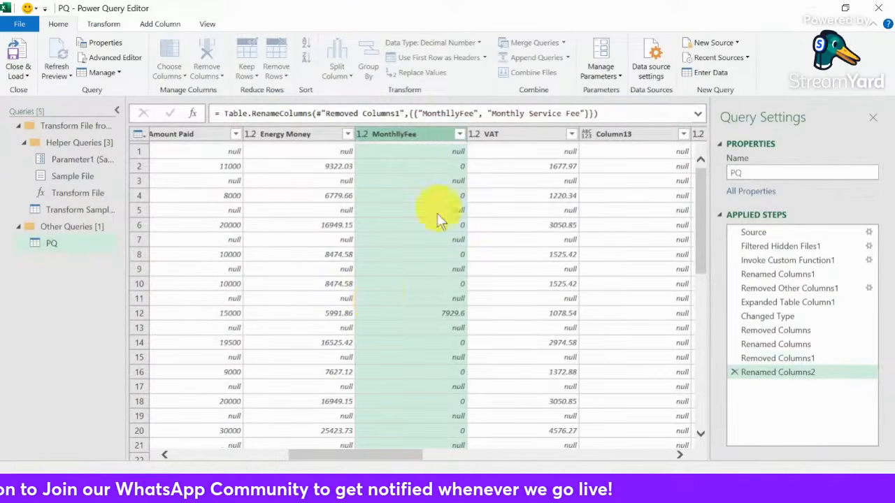
Remove the empty Column13 between the VAT and Energy columns
left_click(517, 134)
left_click_drag(382, 455, 442, 456)
left_click(408, 136)
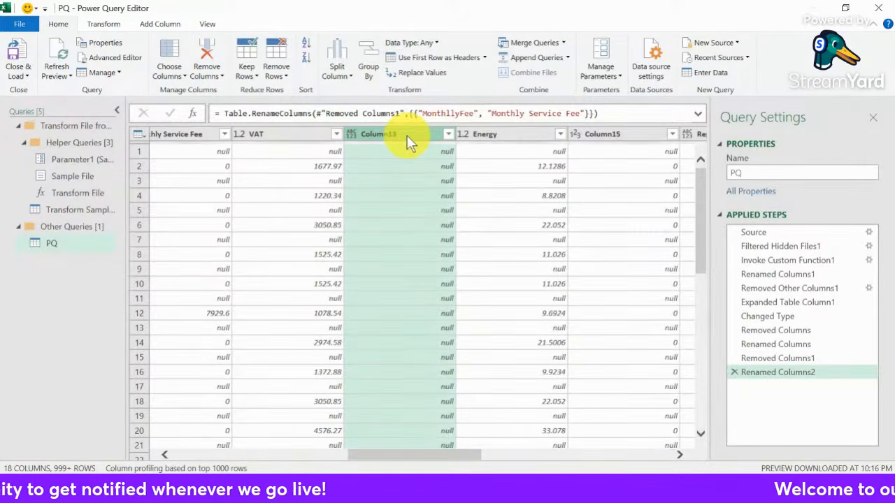
right_click(407, 135)
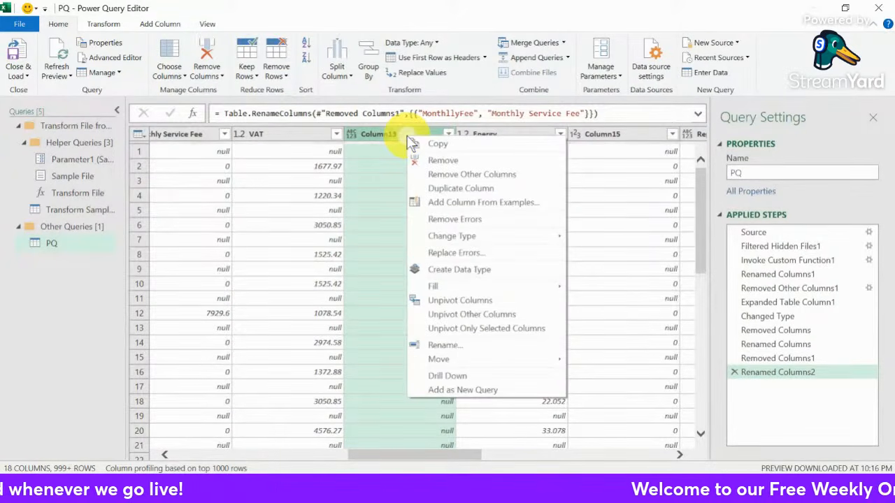
left_click(441, 161)
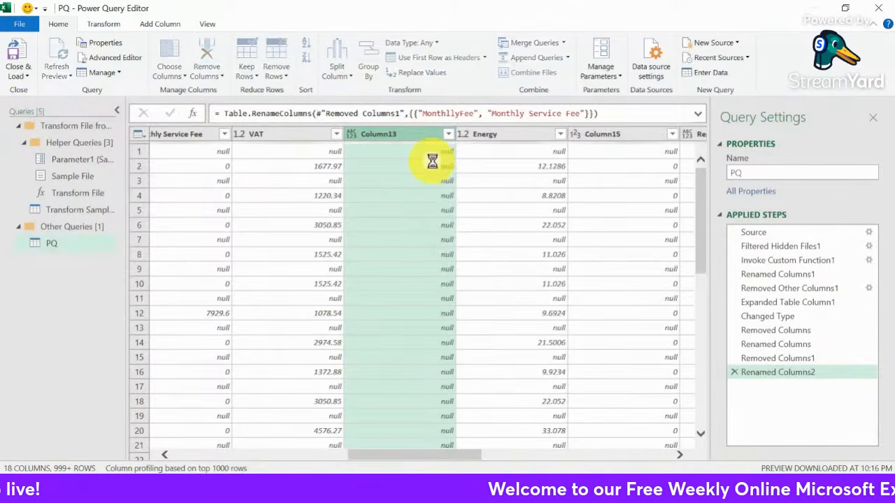